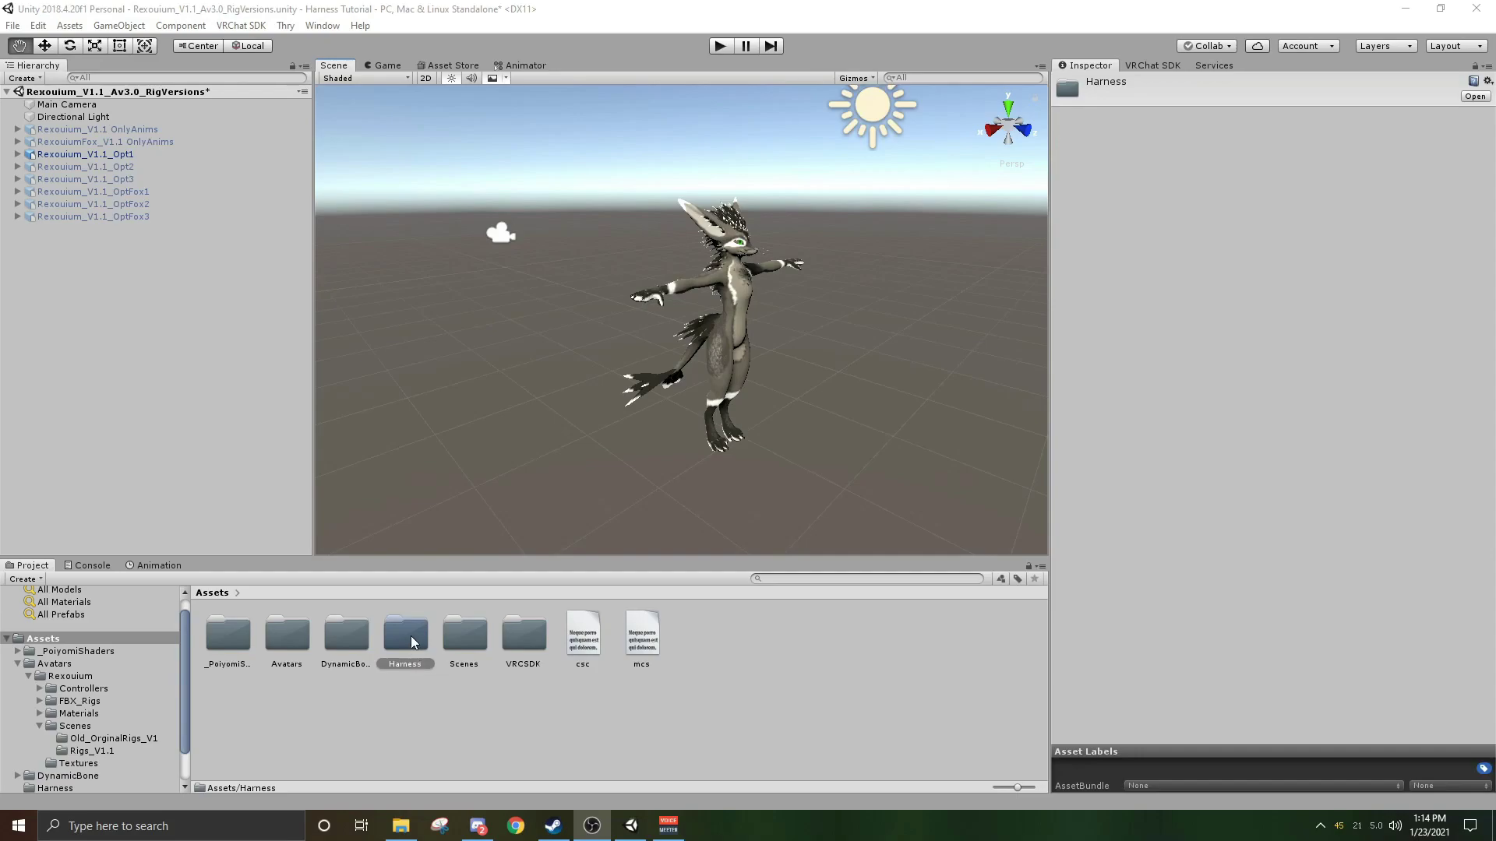
Drag harness2 from the Harness folder into the scene and set its position to 0, 0, 0.
left_click(511, 279)
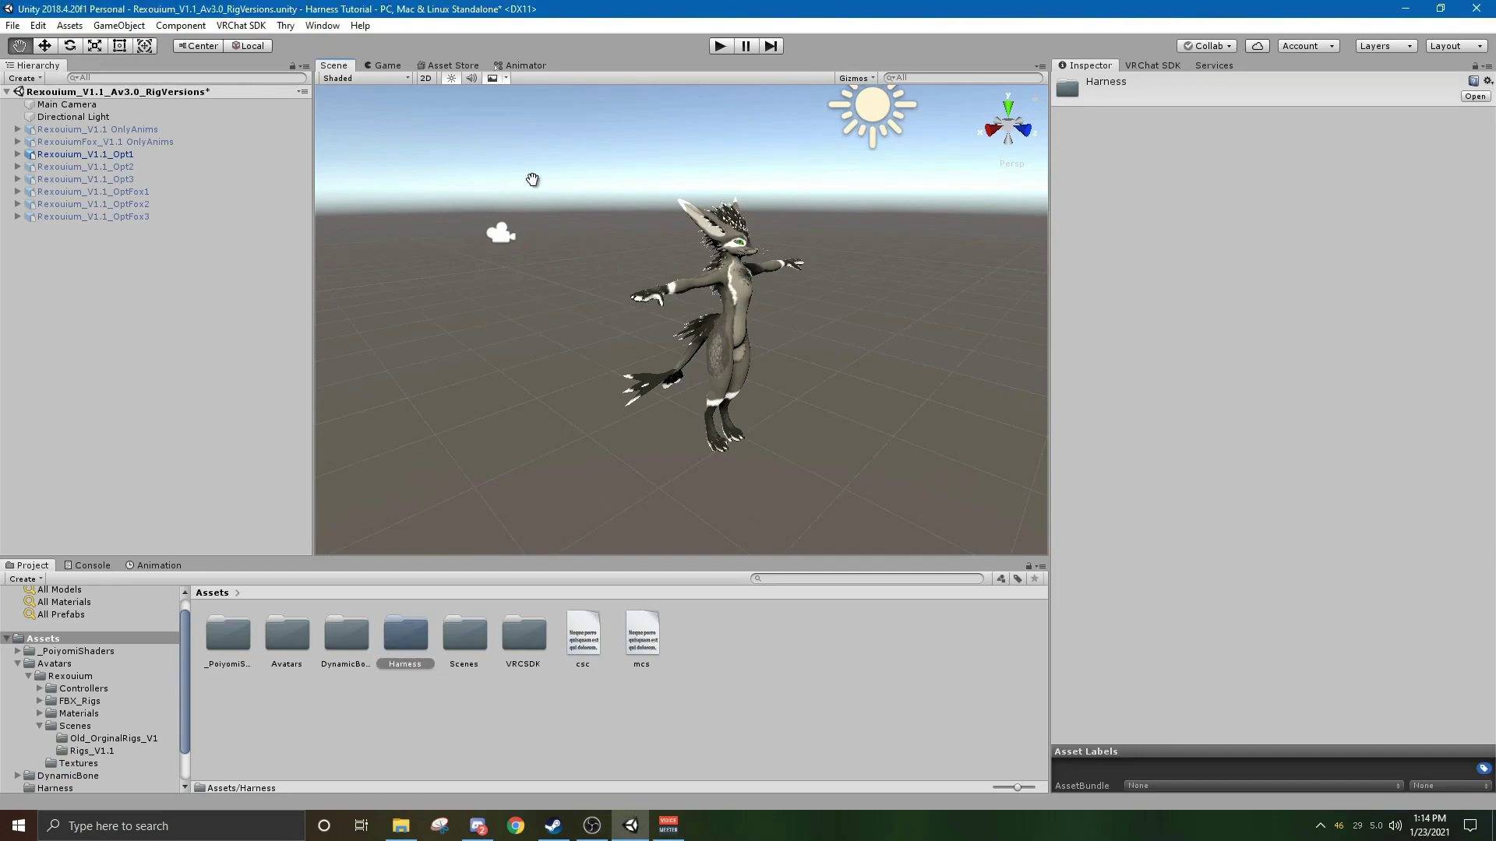
left_click(45, 45)
scroll(44, 637, "up", 1)
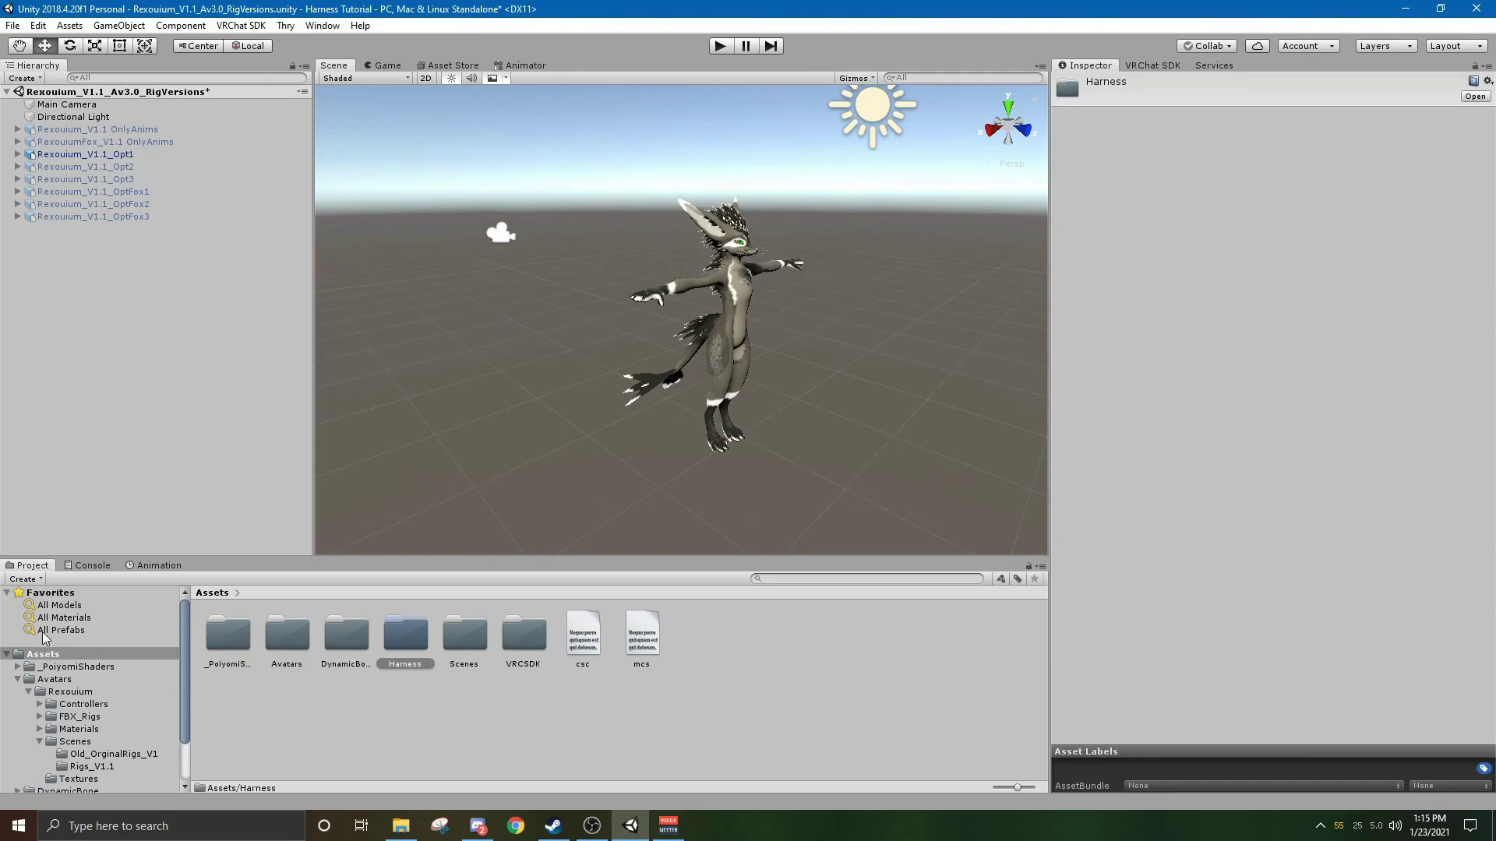
double_click(405, 643)
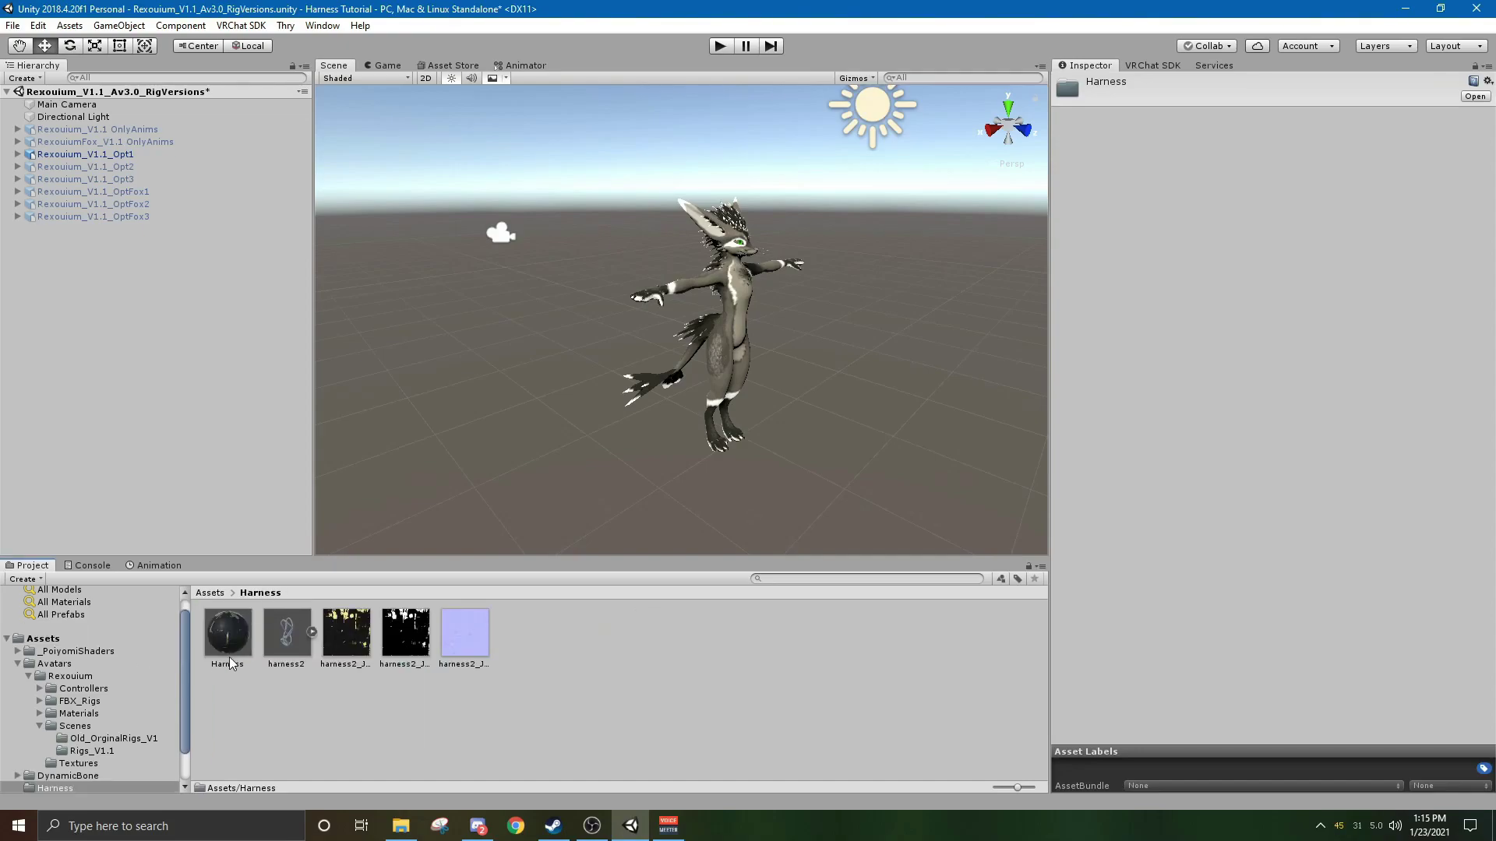
left_click_drag(279, 642, 682, 513)
left_click(1278, 143)
type("0")
key("Tab")
type("0")
key("Tab")
type("0")
key("Tab")
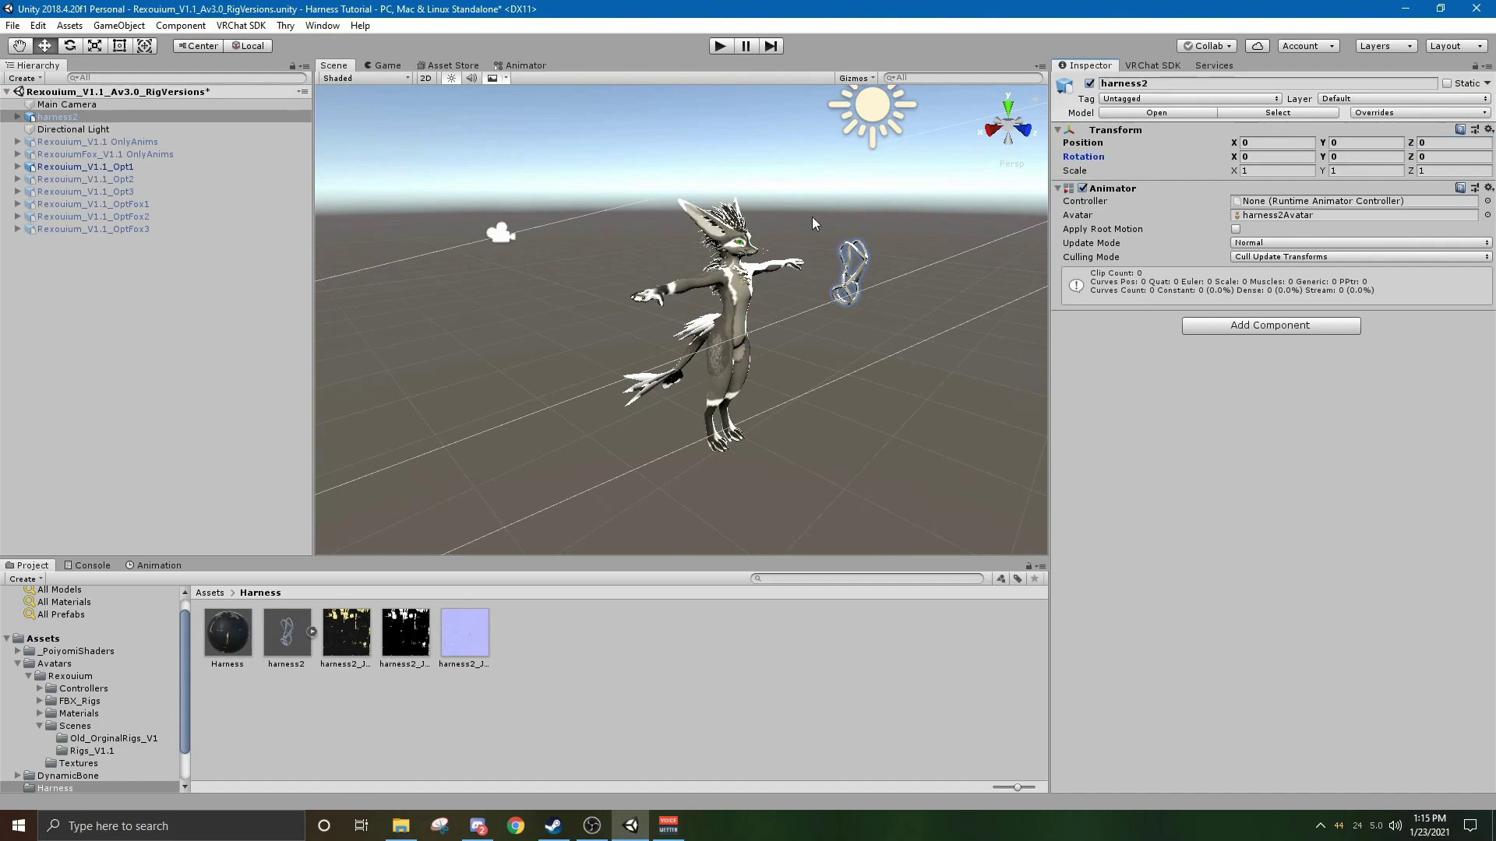
Unpack the harness2 prefab and delete its Camera and Light.
middle_click_drag(587, 294, 374, 421)
left_click(18, 116)
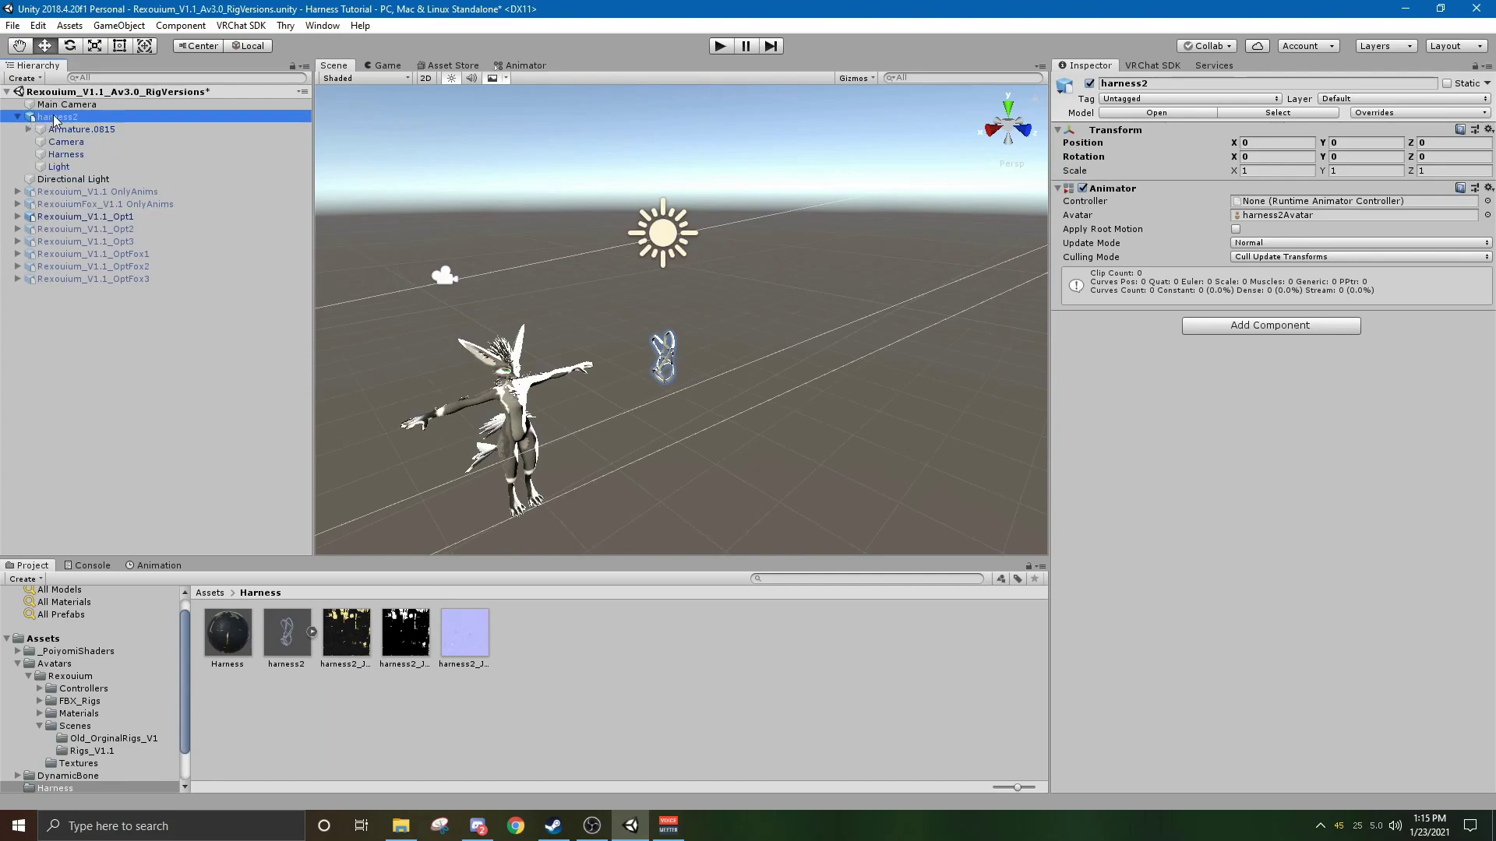
right_click(54, 123)
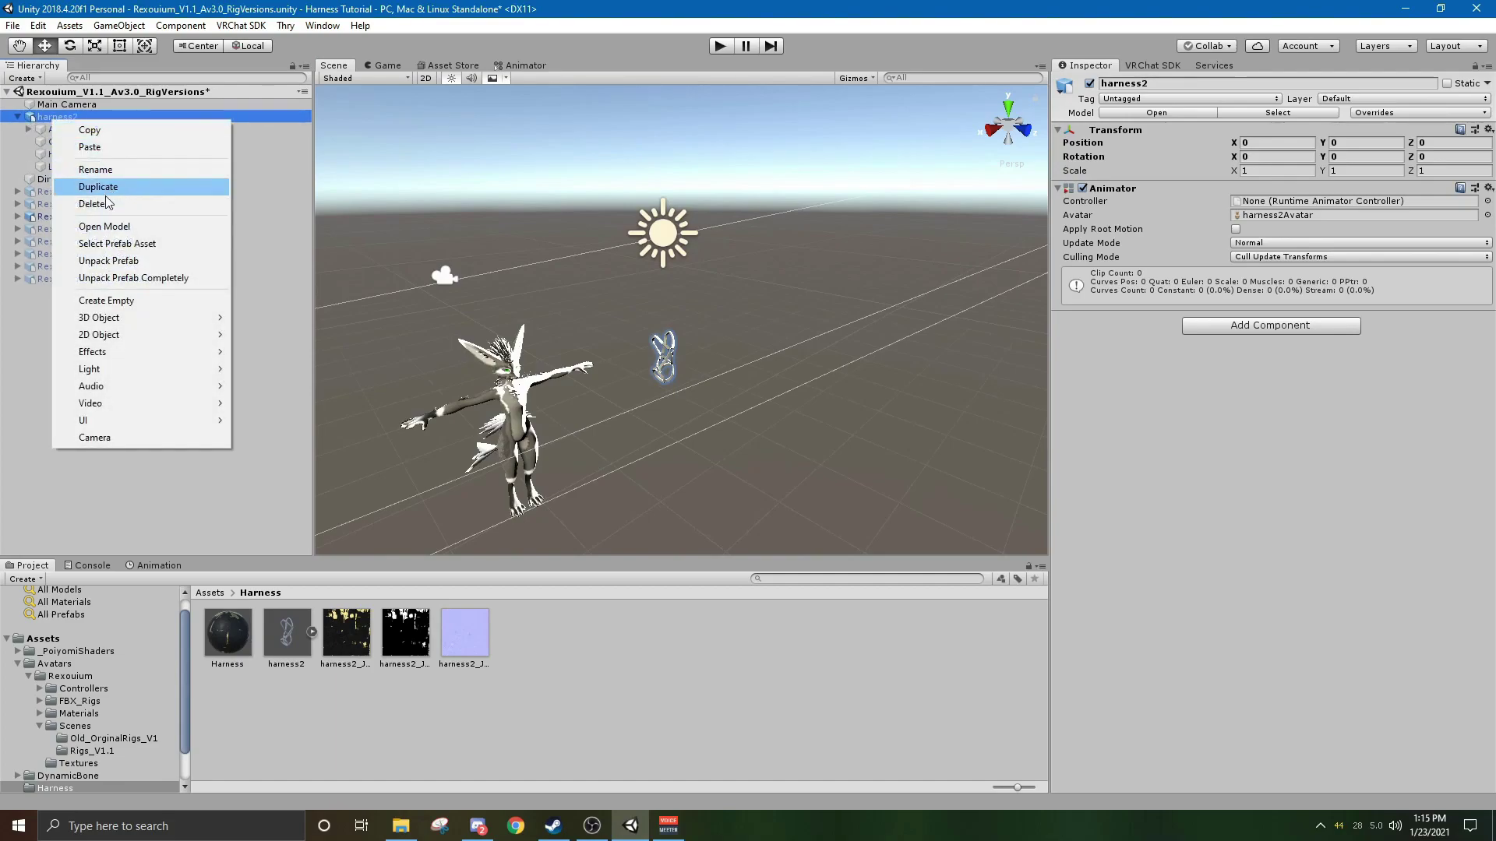
left_click(97, 261)
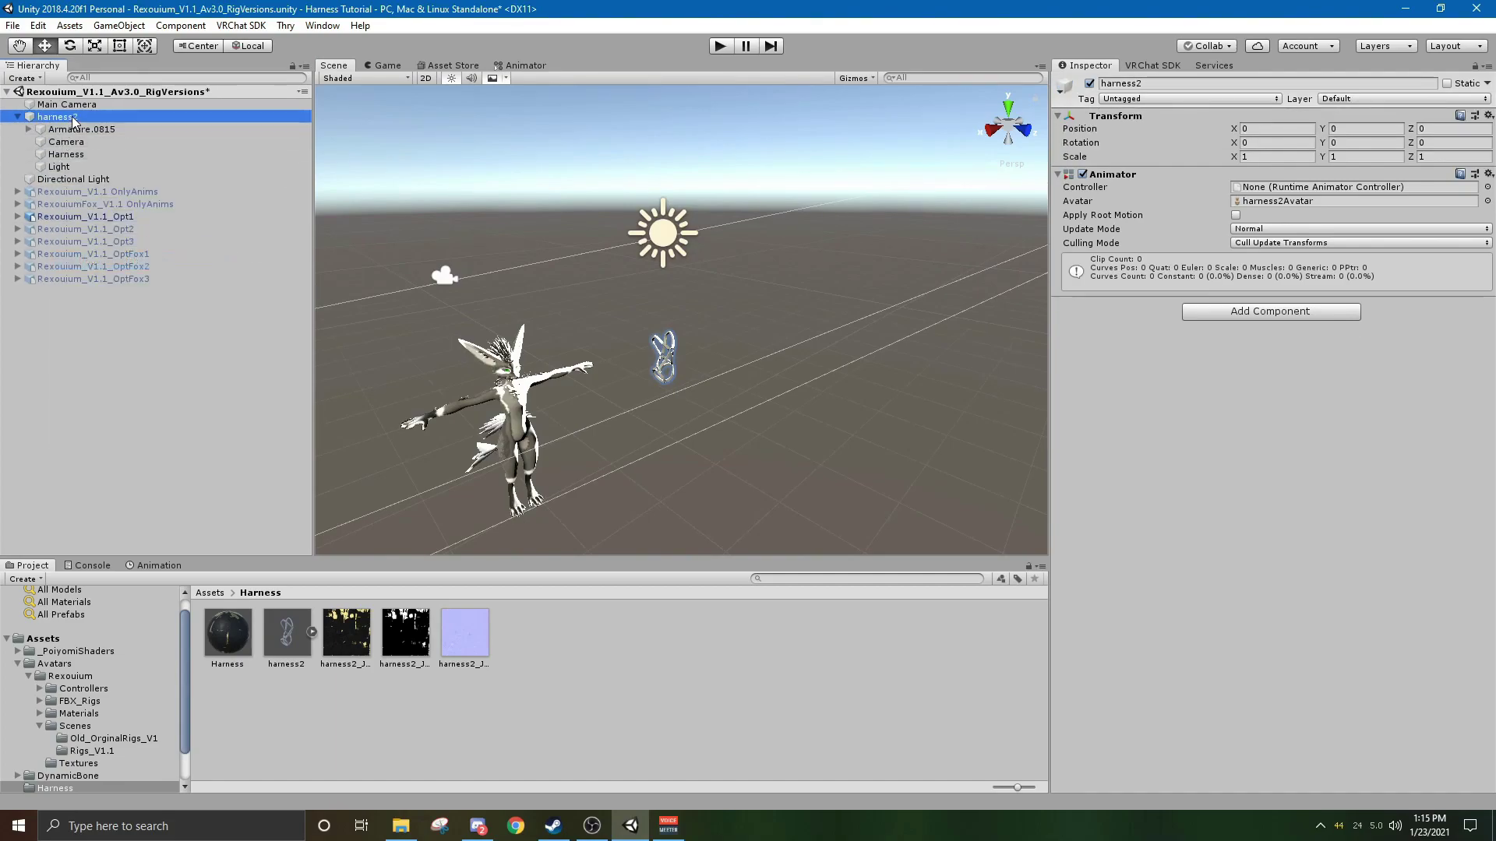
left_click(67, 142)
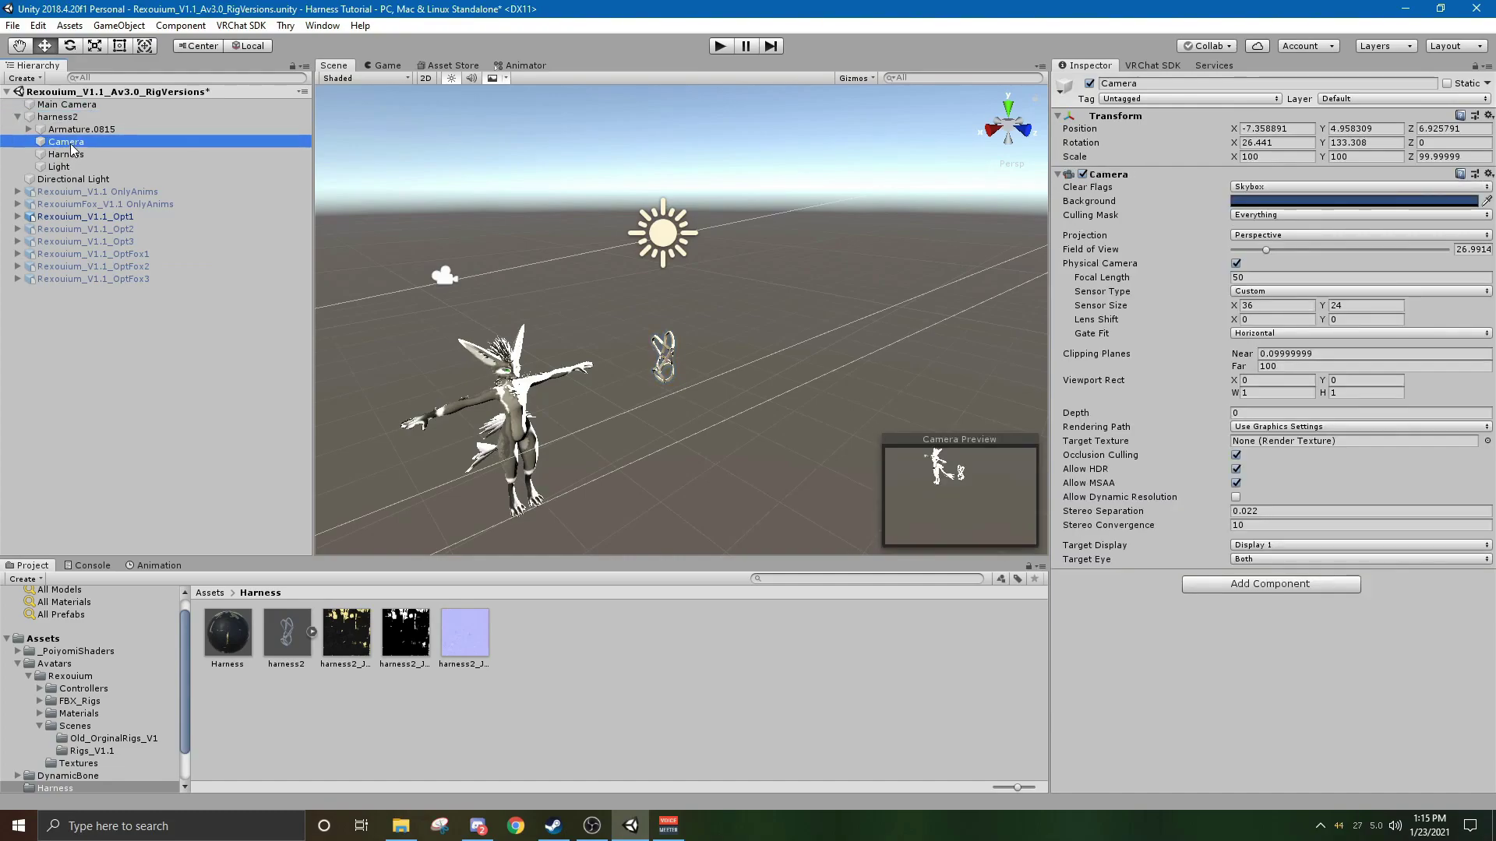
key("Delete")
left_click(74, 154)
key("Delete")
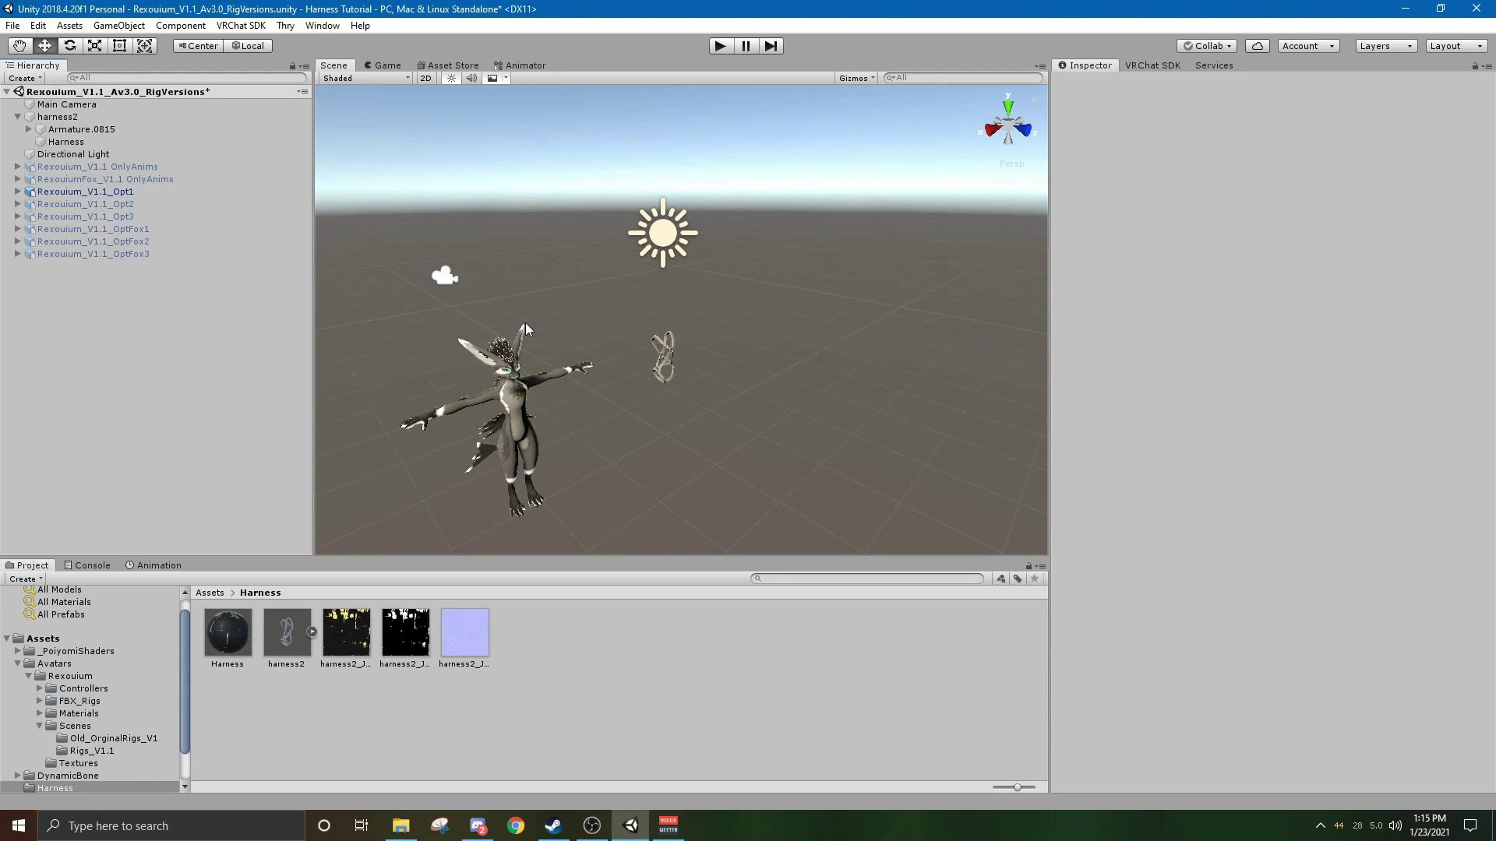
Change the Rexouium_V1.1_Opt1 avatar's X position from 2.17 to 0.
left_click(509, 394)
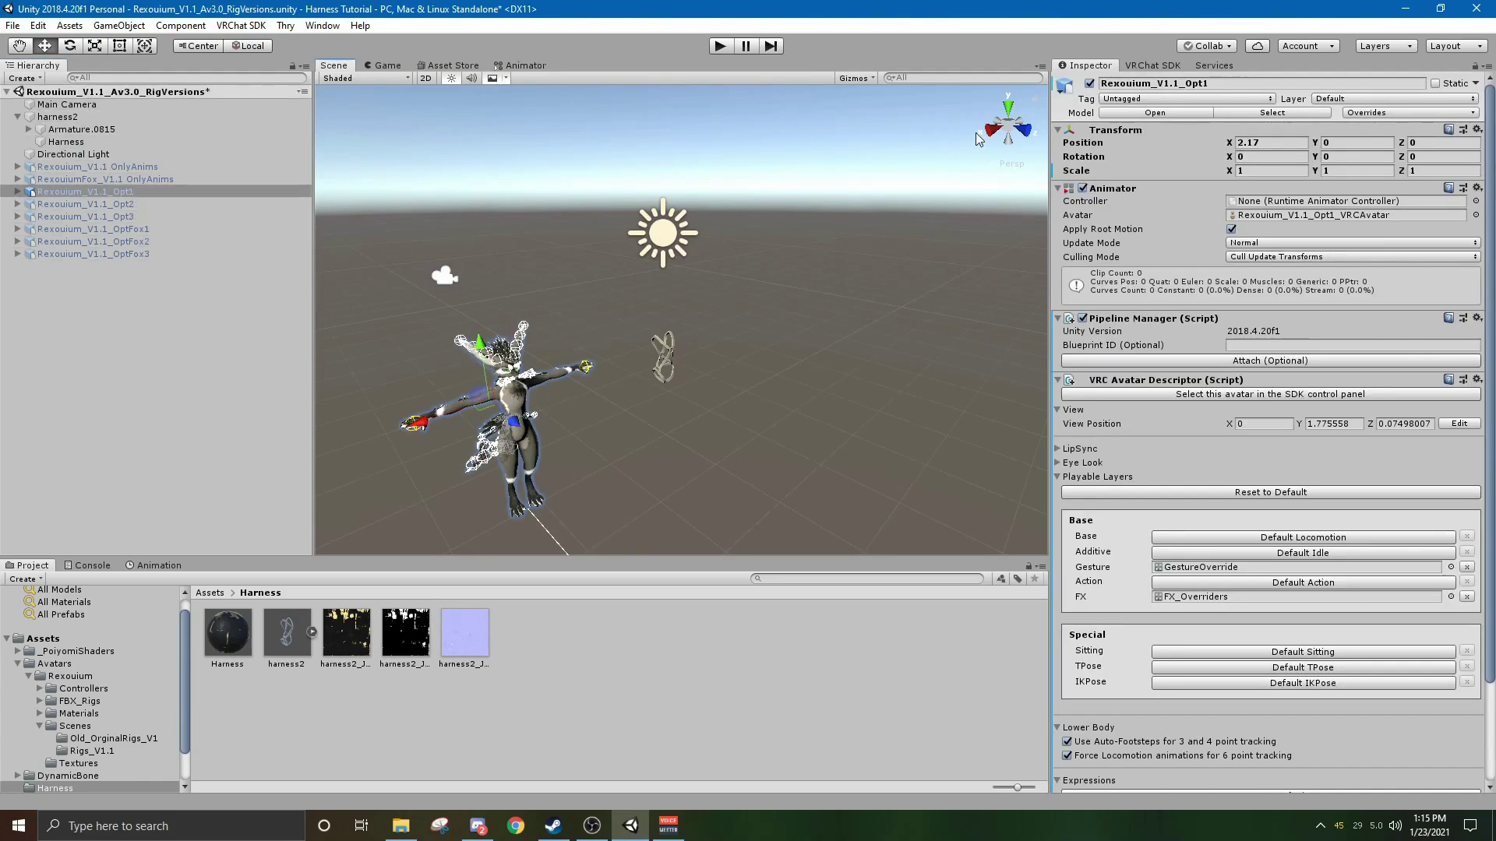
left_click(1270, 142)
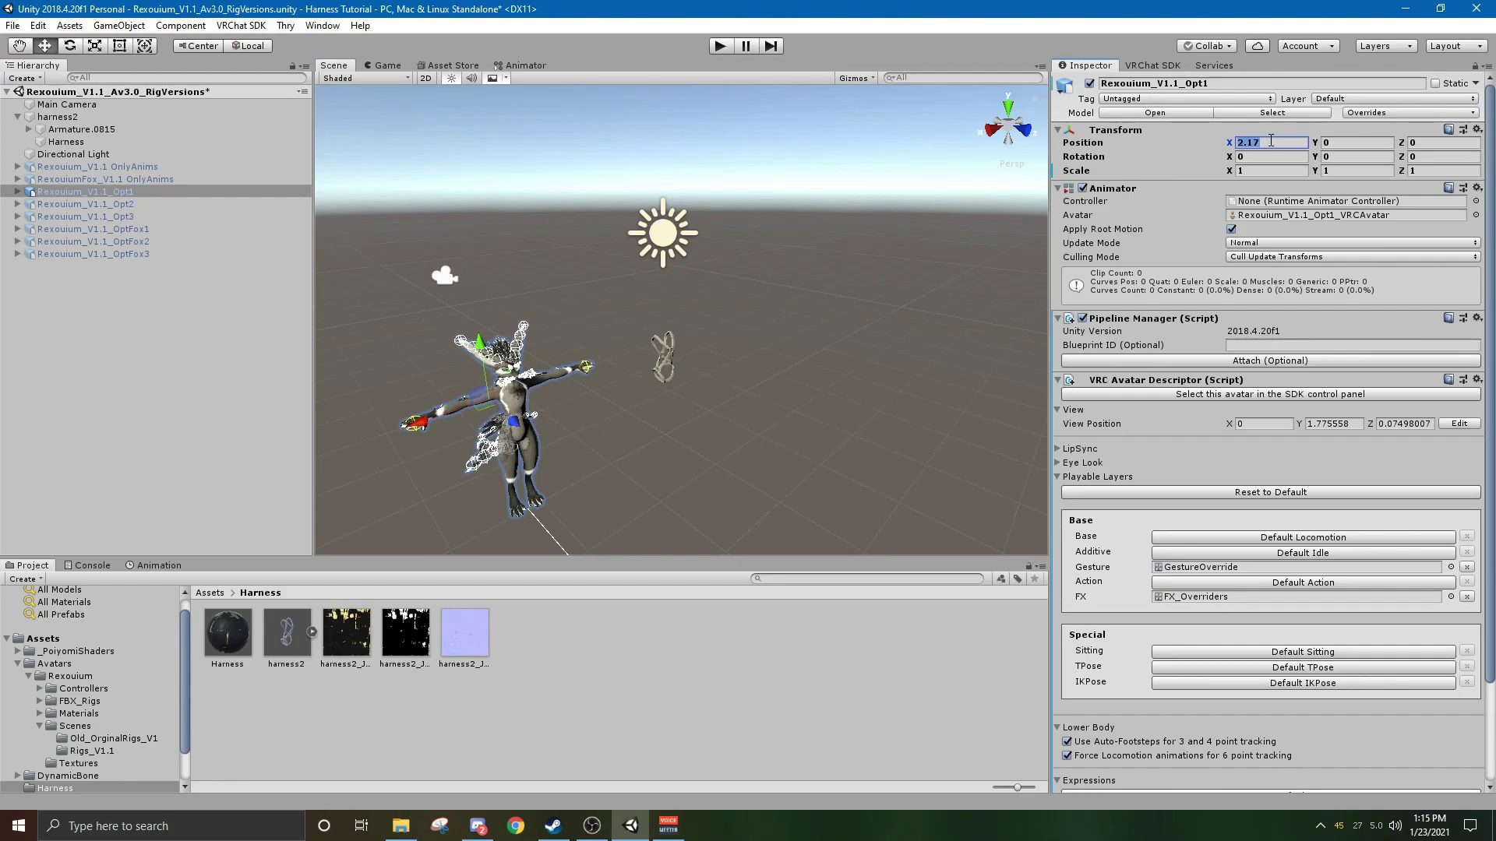
type("0")
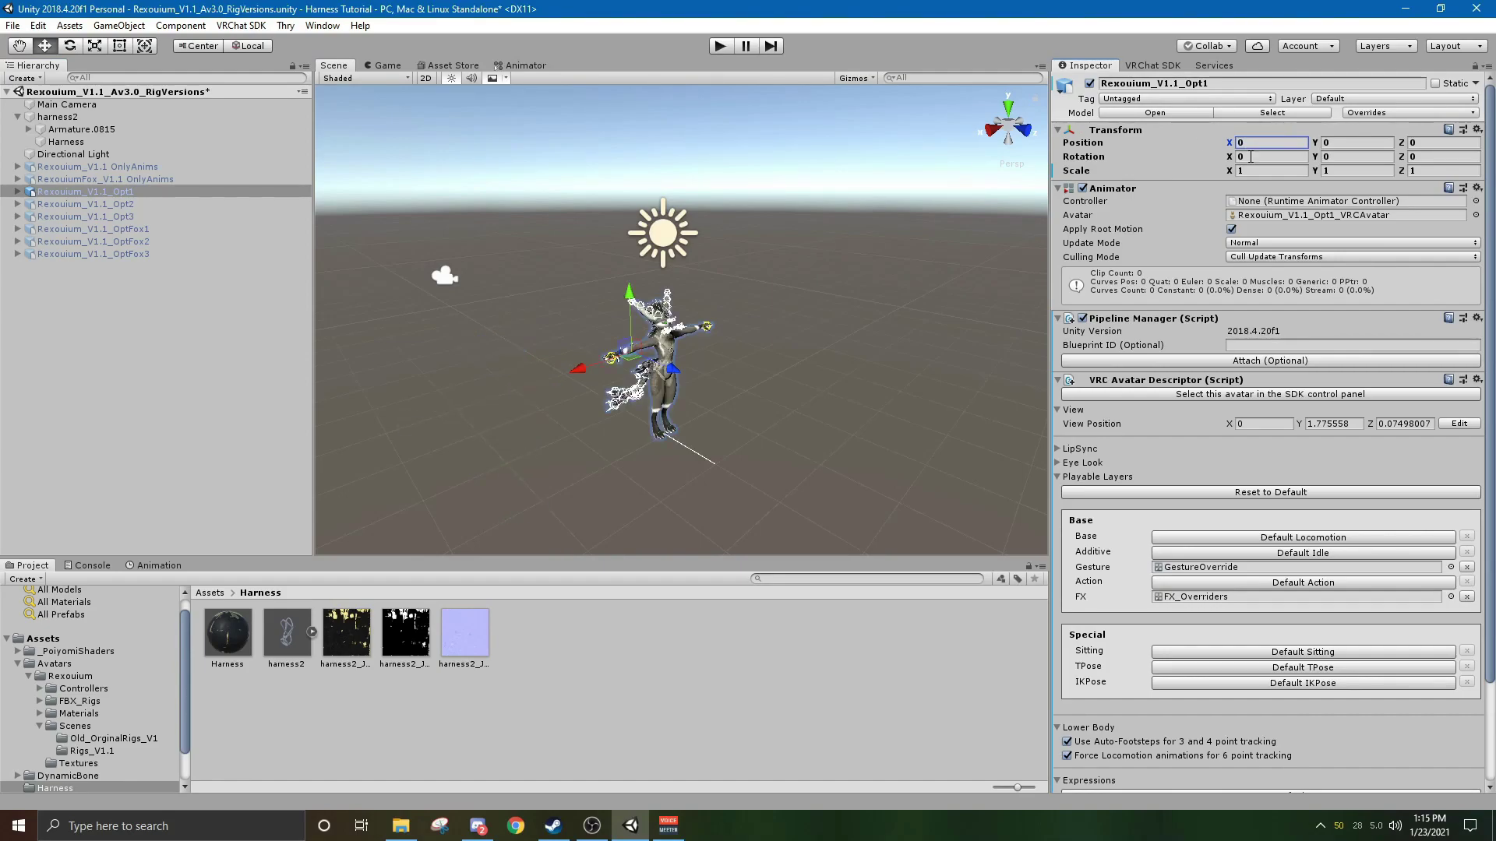
left_click(769, 376)
Apply the dark Harness material to the harness mesh, viewed from the avatar's front.
scroll(666, 377, "up", 8)
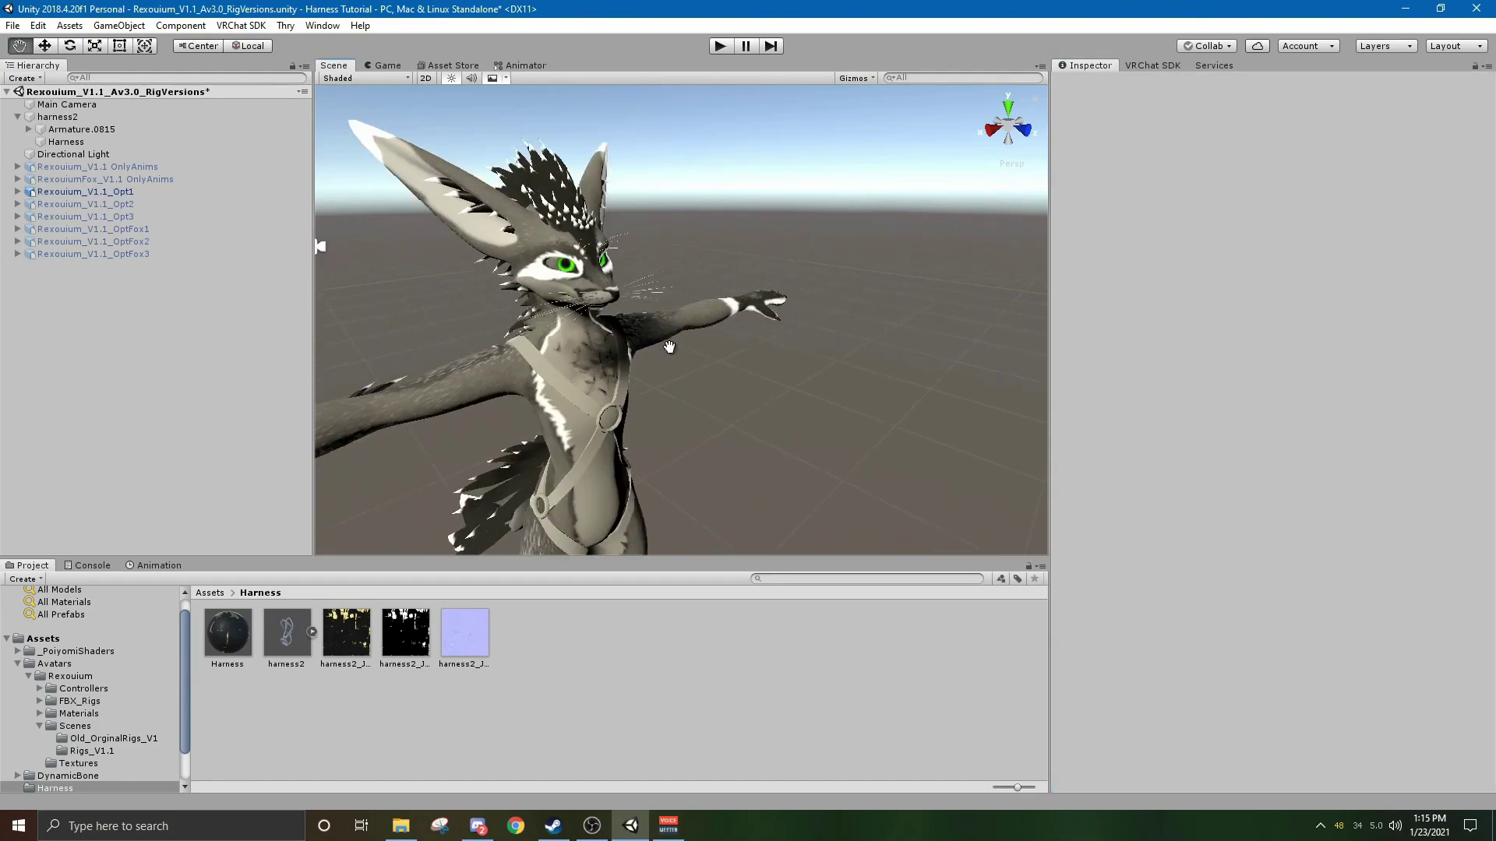
left_click_drag(694, 319, 624, 273, "alt")
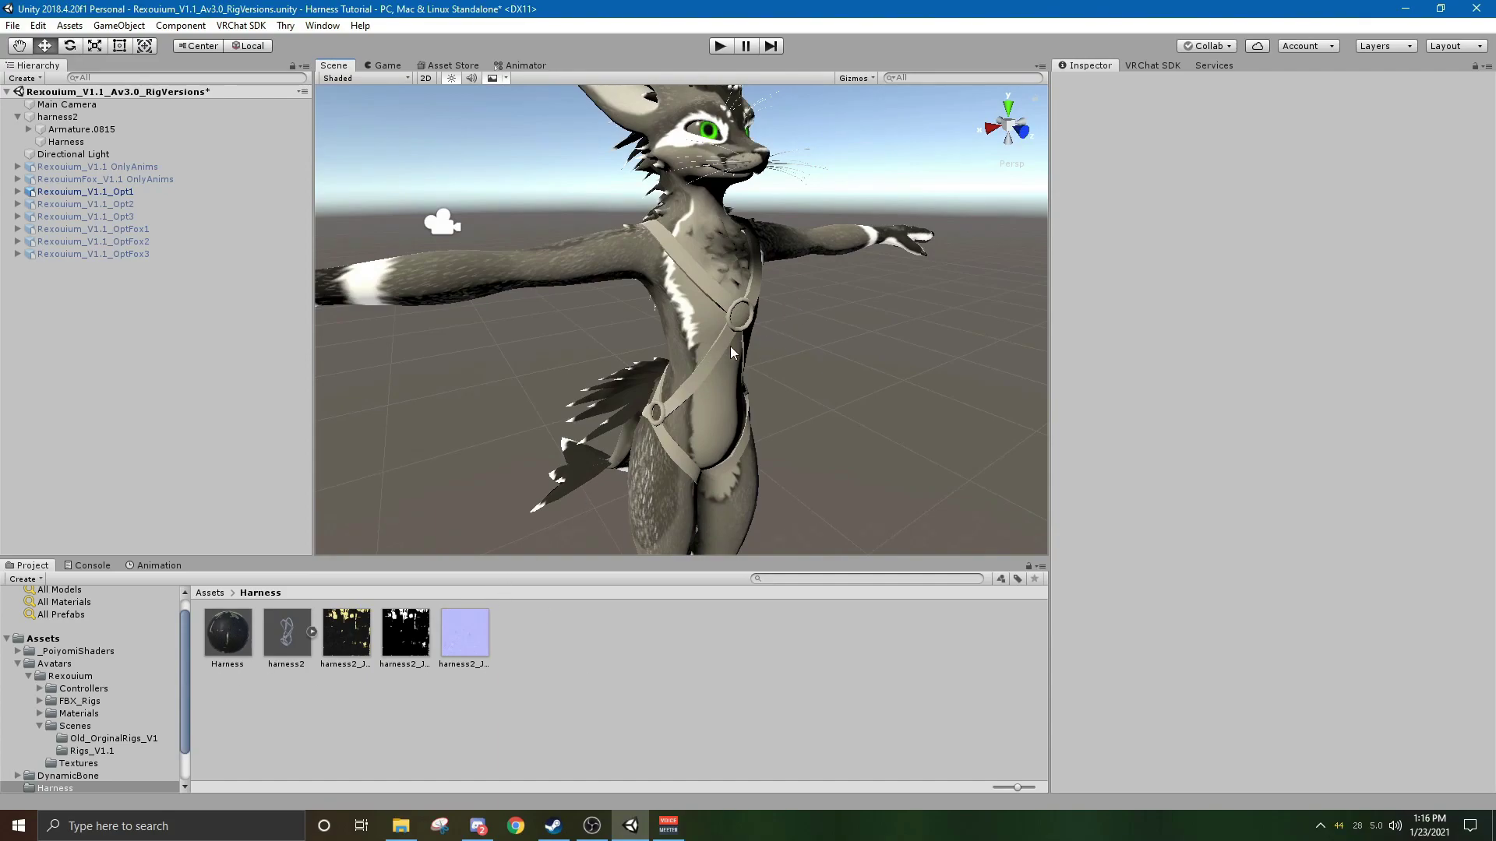
left_click(236, 644)
left_click_drag(235, 643, 716, 337)
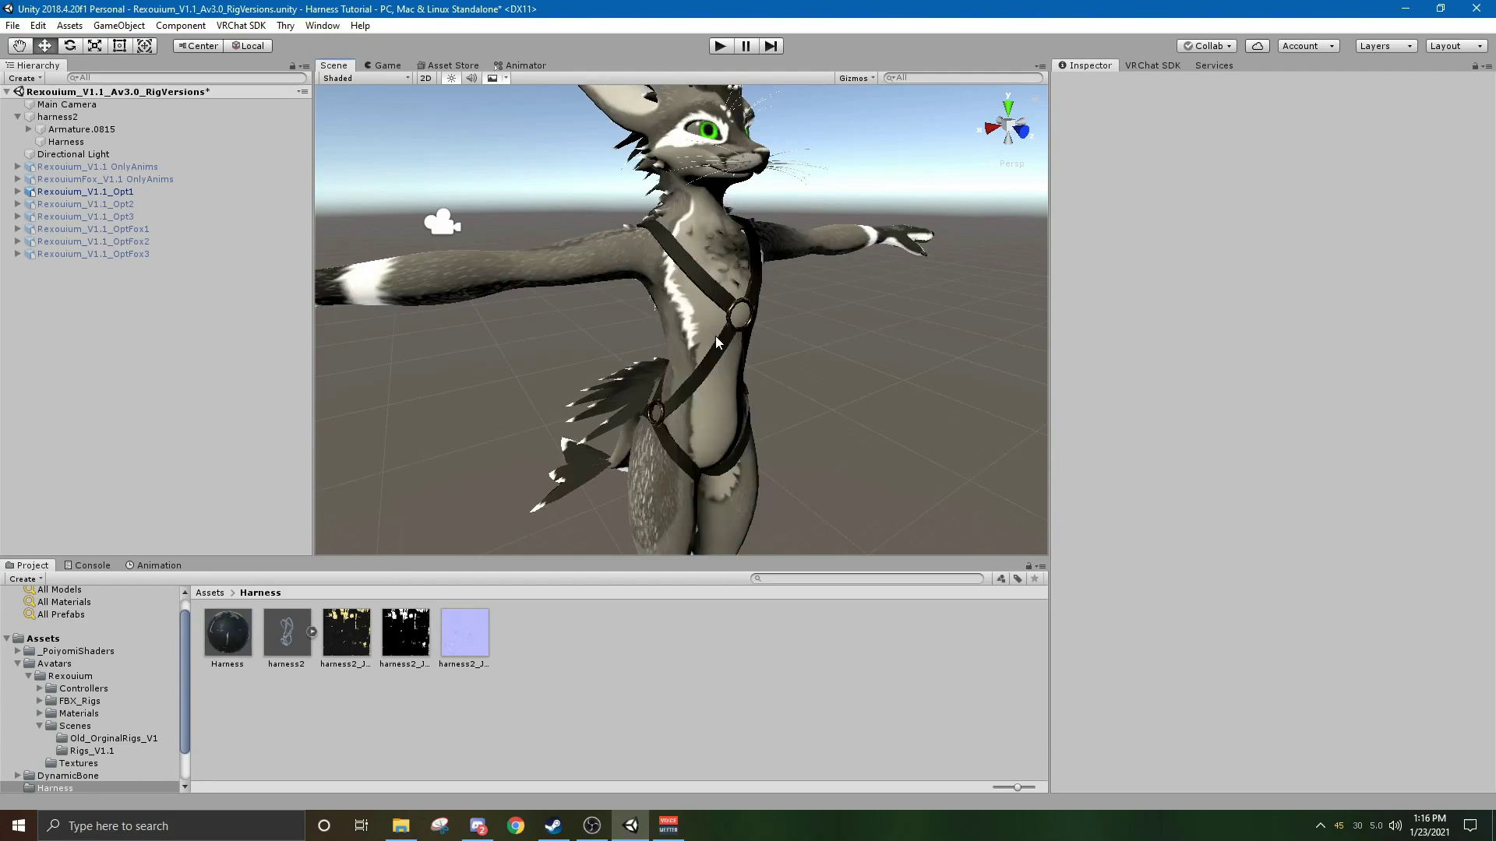
Try a rainbow material on the harness, undo it, and list All Models.
left_click(69, 605)
scroll(701, 658, "down", 5)
scroll(704, 670, "up", 1)
scroll(351, 679, "down", 3)
left_click_drag(232, 659, 725, 350)
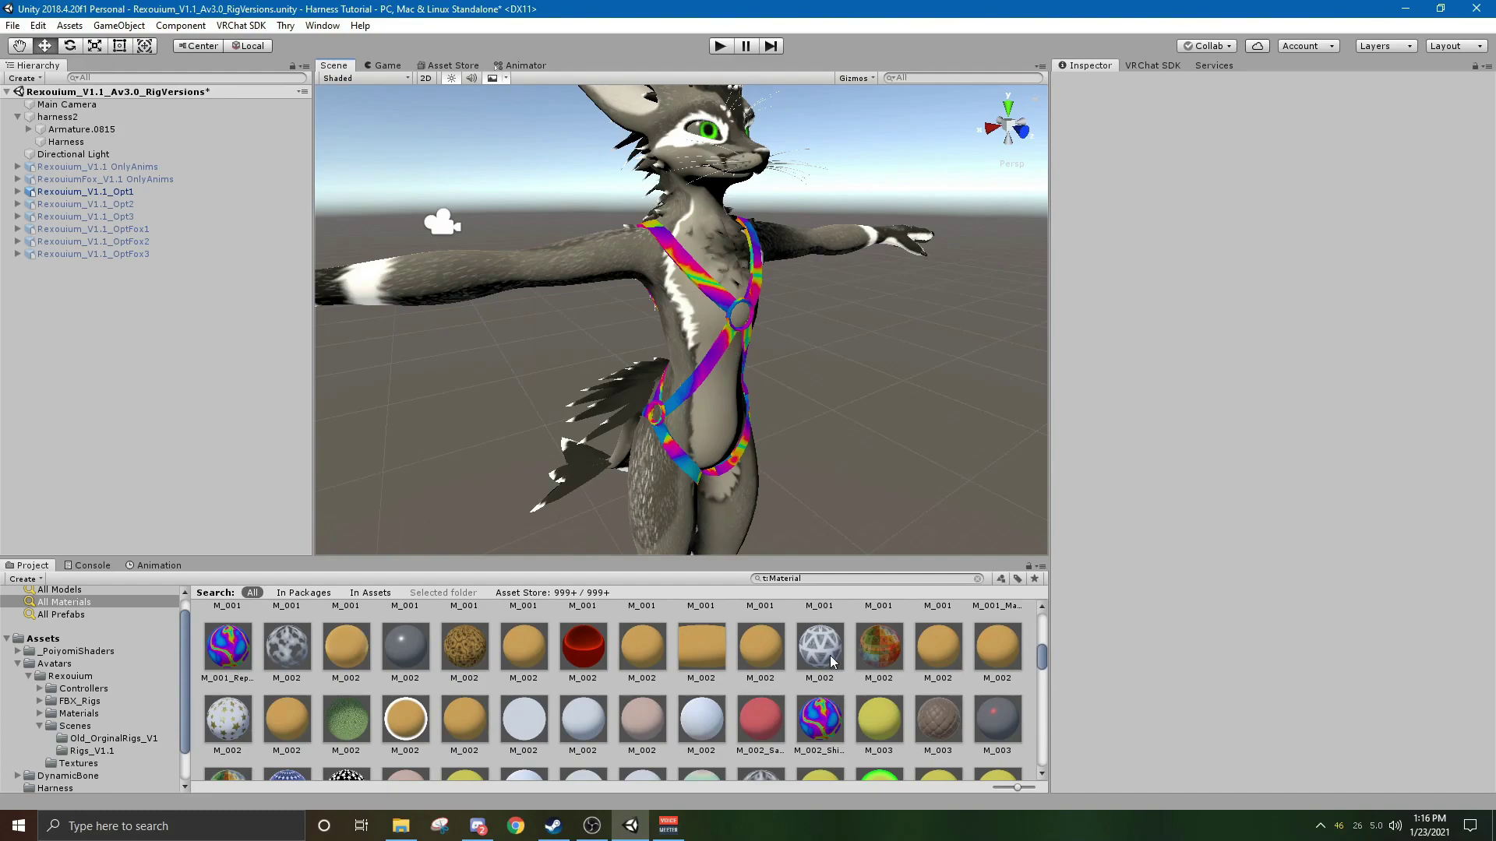
key("ctrl+z")
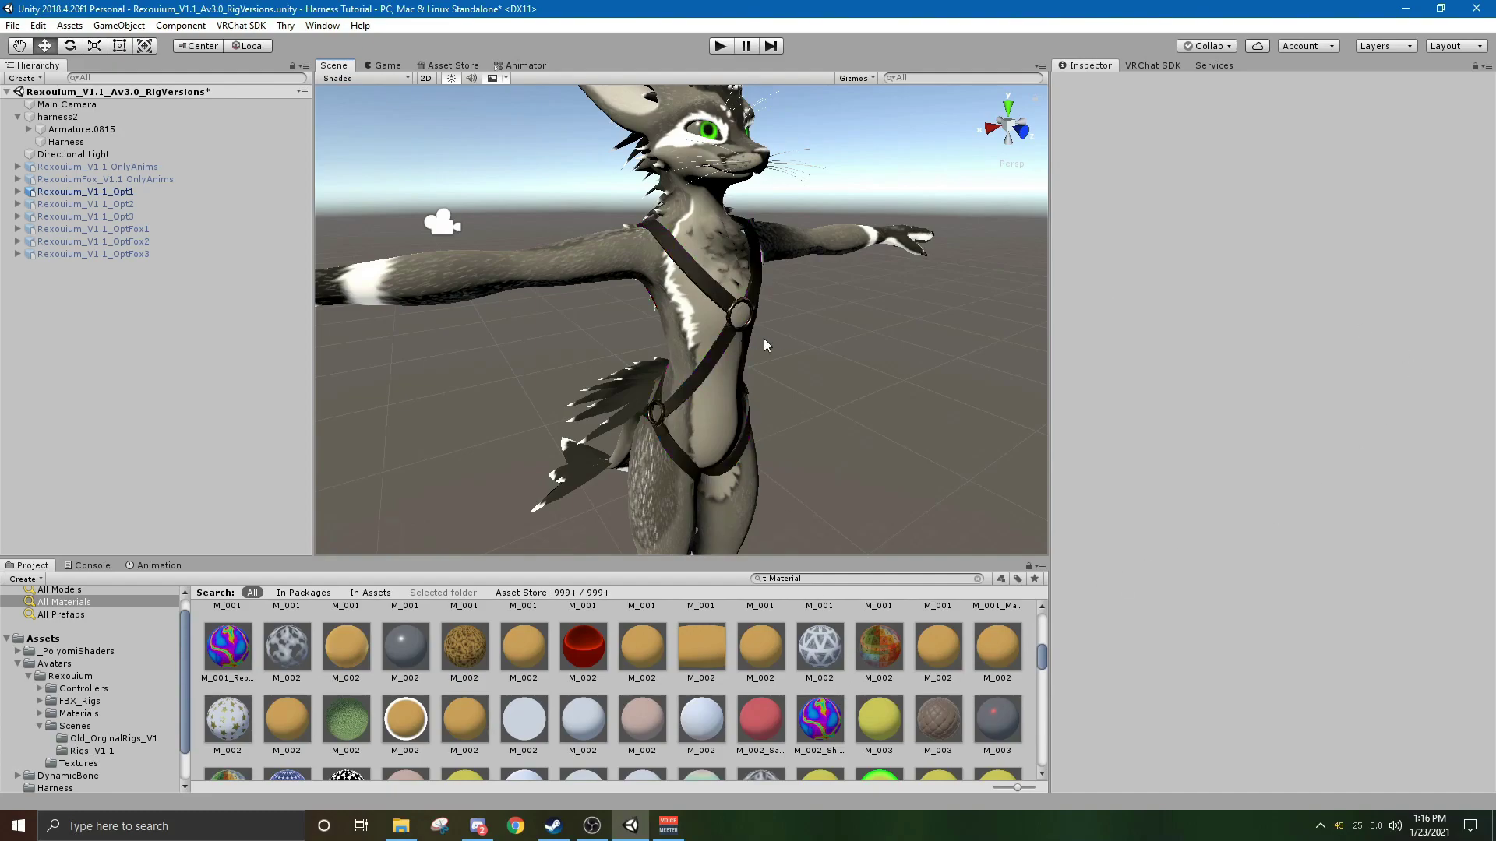
scroll(75, 612, "up", 1)
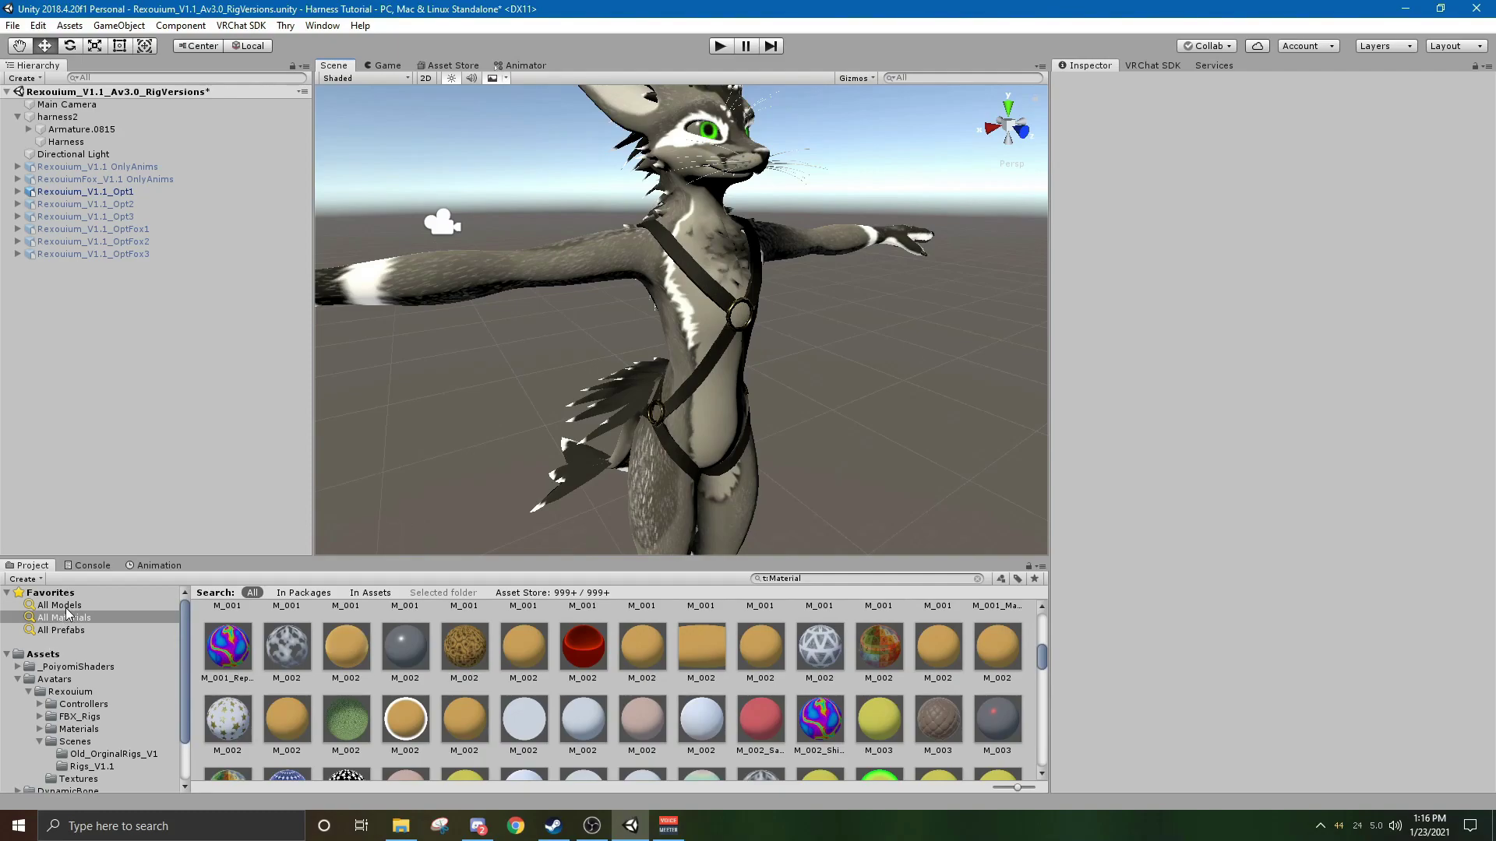
left_click(66, 608)
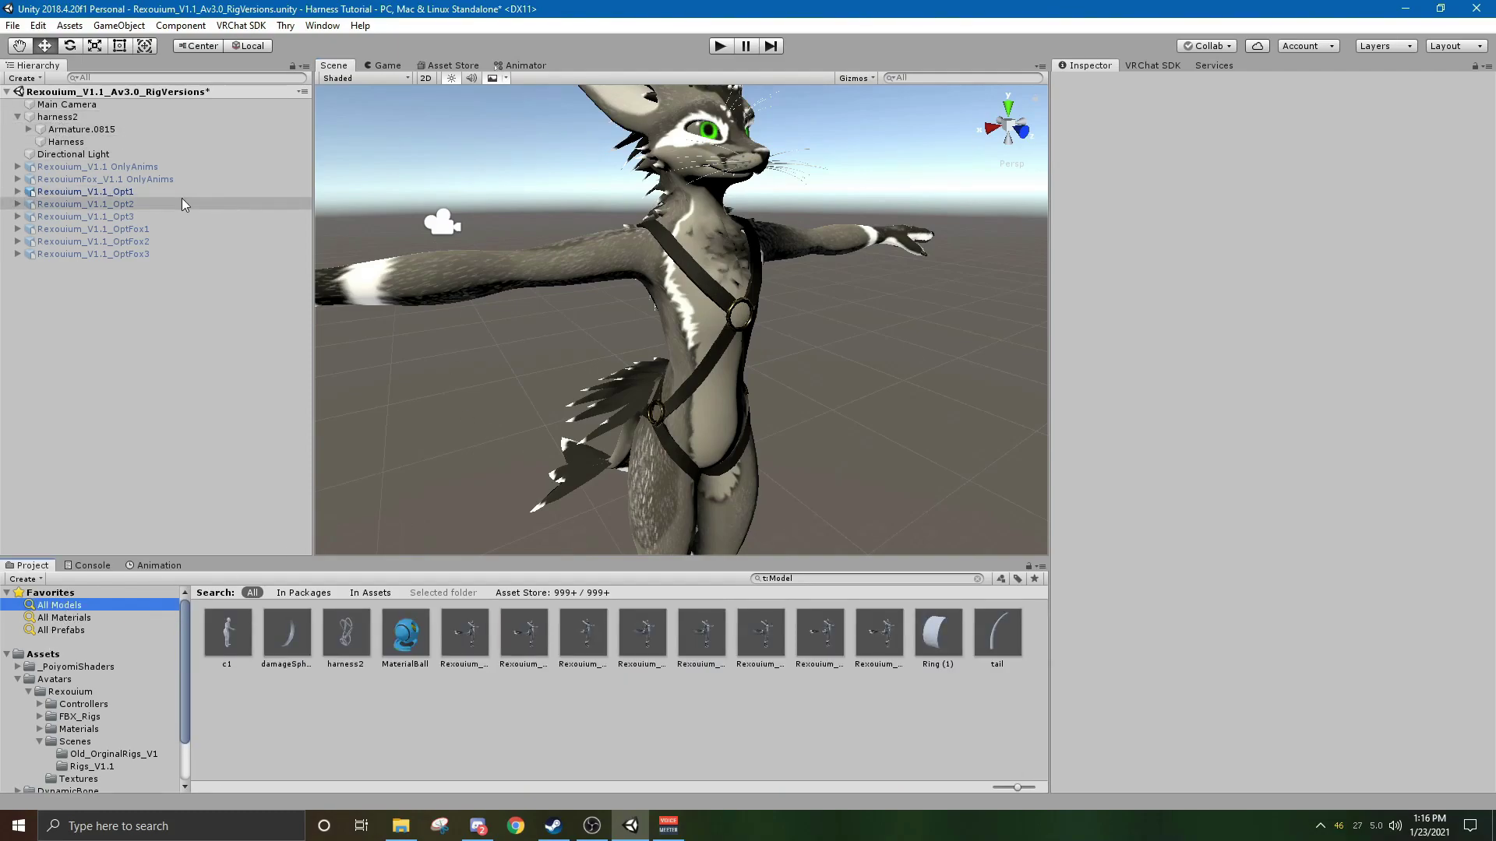
Expand Rexouium_V1.1_Opt1 and drop harness2 onto it beside Armature and Body.
left_click(133, 190)
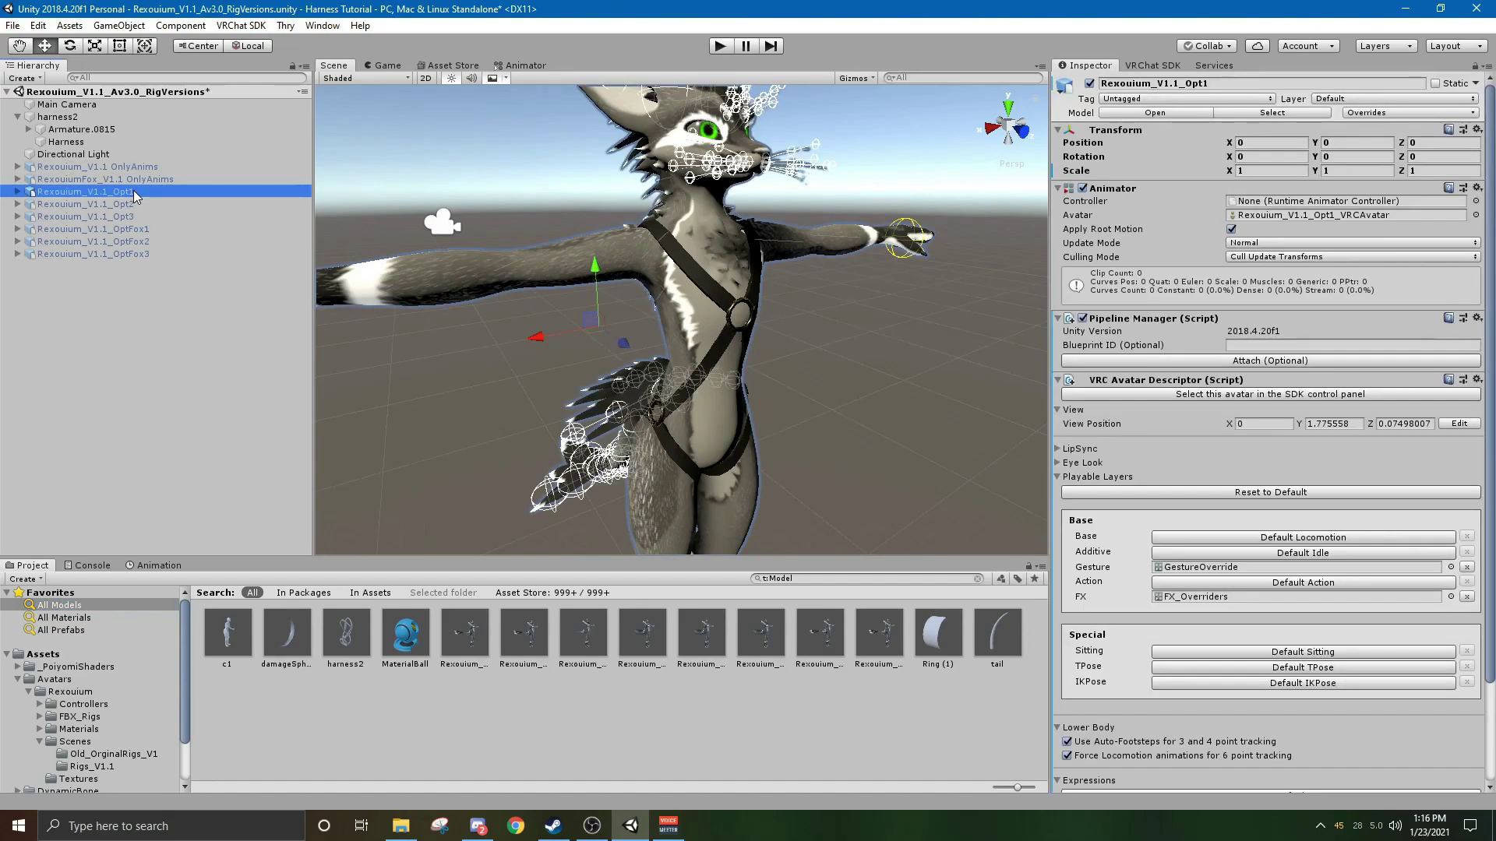
left_click(16, 191)
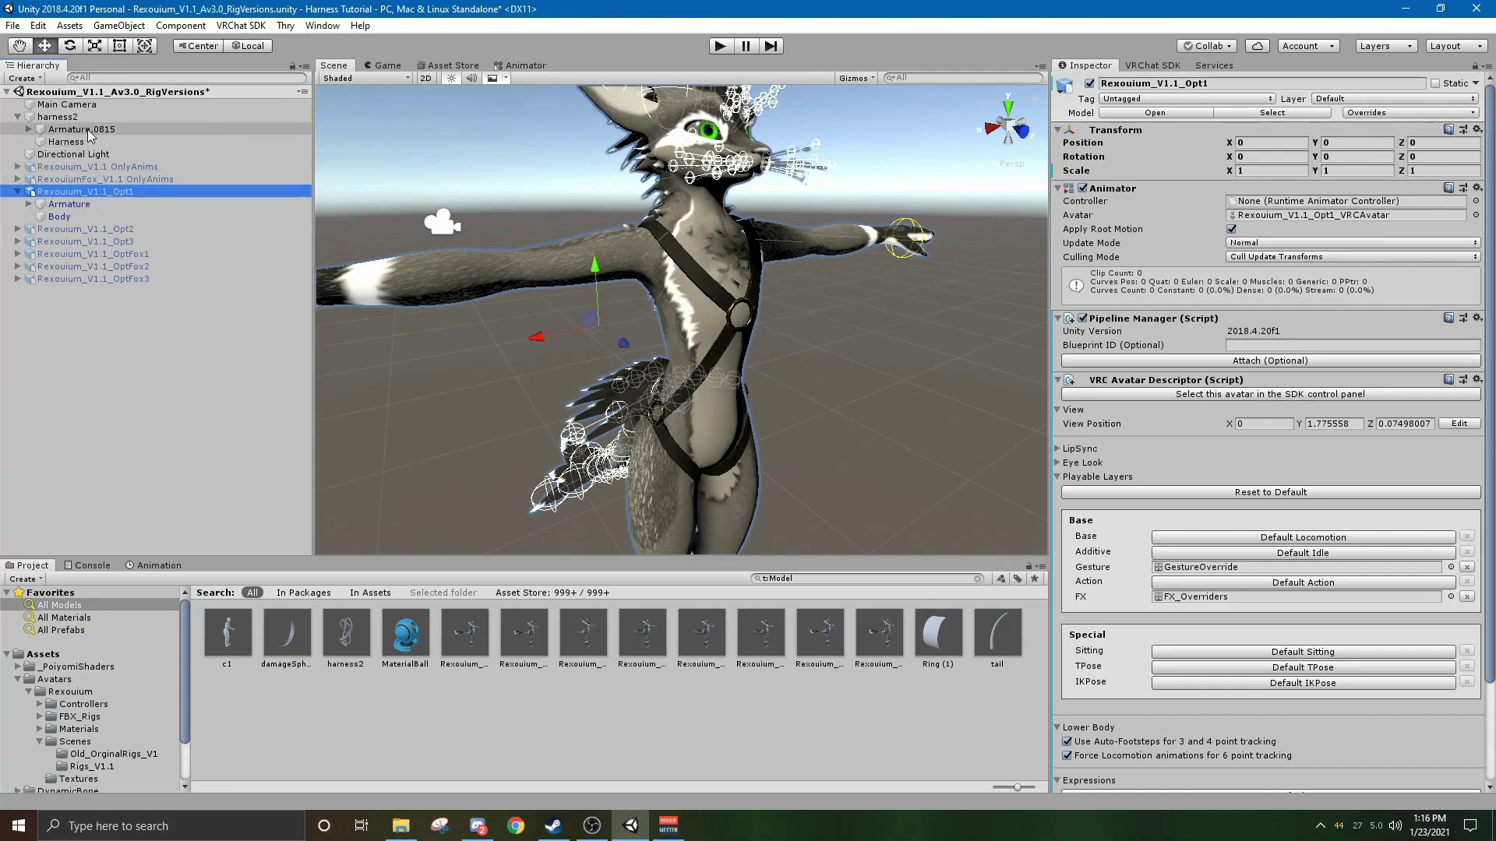
left_click_drag(70, 118, 82, 192)
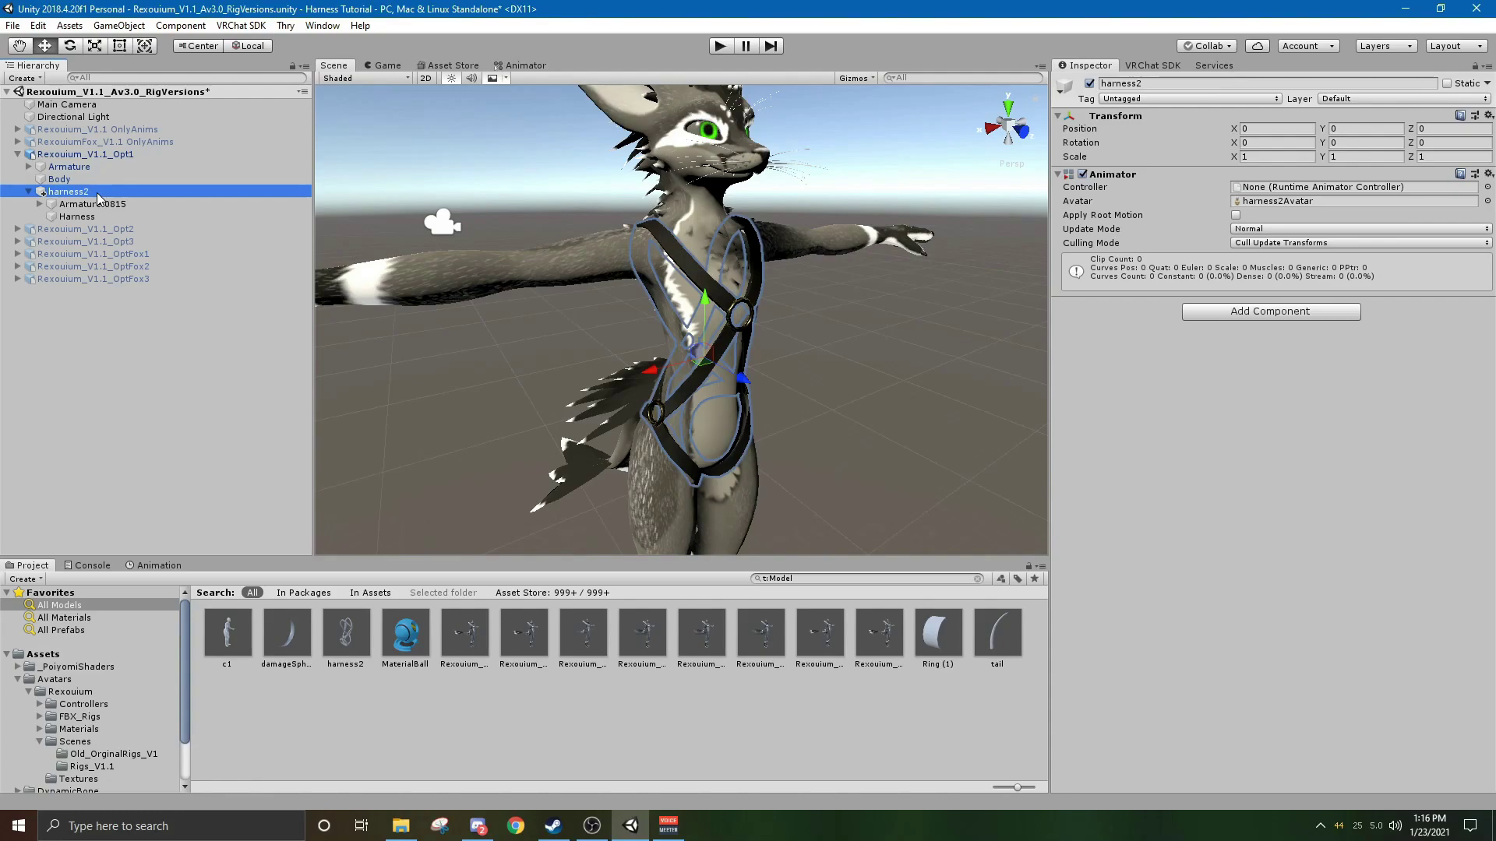
Expand all Armature.0815 bones (Hips, legs, Spine, Chest, shoulders, arms), then the avatar's Armature and Hips.
left_click(39, 205)
left_click(51, 217)
left_click(62, 254)
left_click(62, 229)
left_click(61, 254)
left_click(72, 291)
left_click(83, 304)
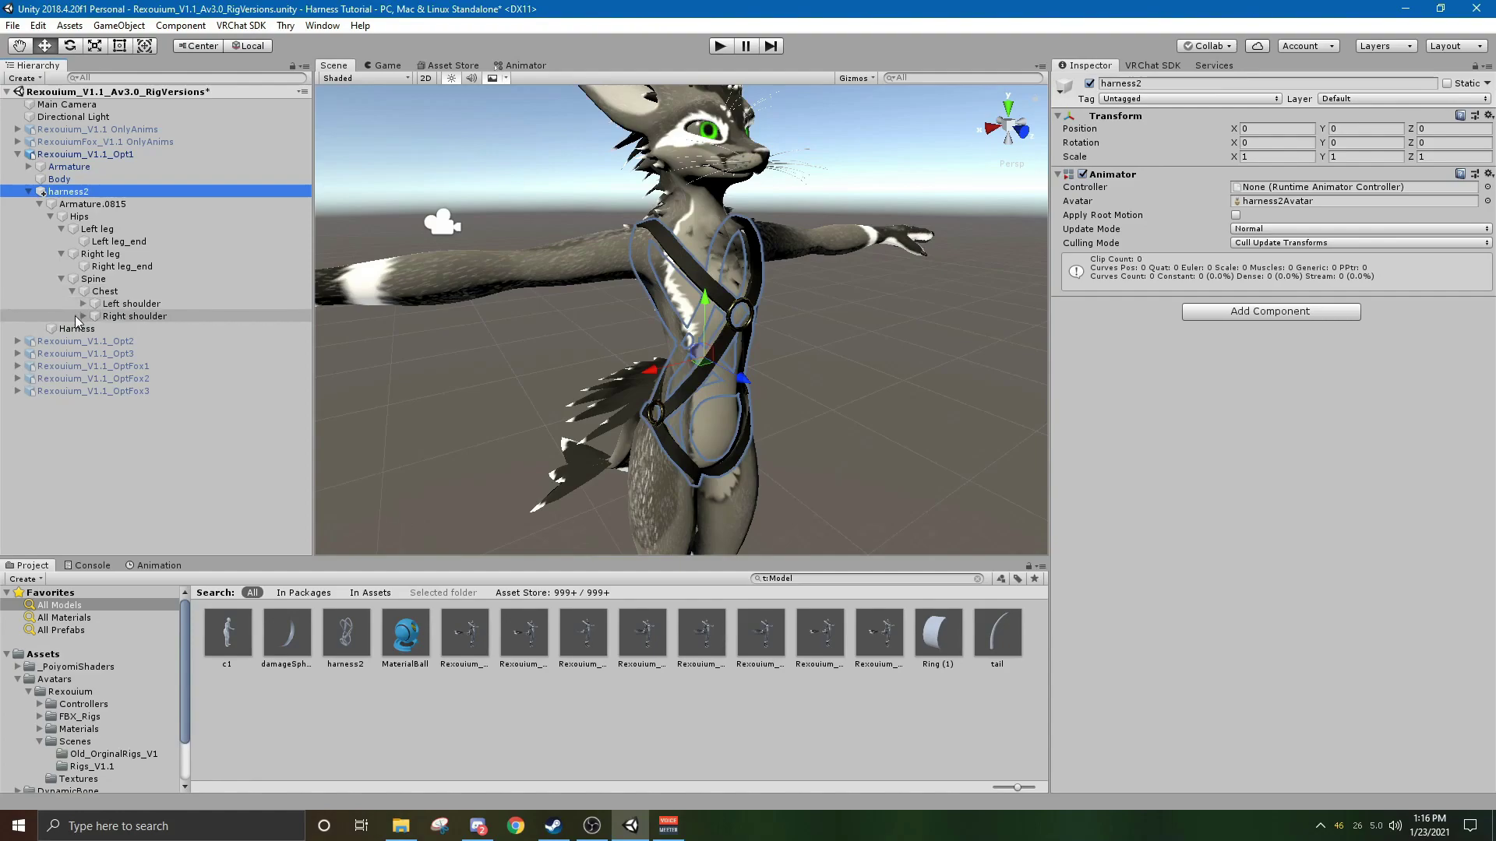
left_click(83, 329)
left_click(94, 341)
left_click(94, 316)
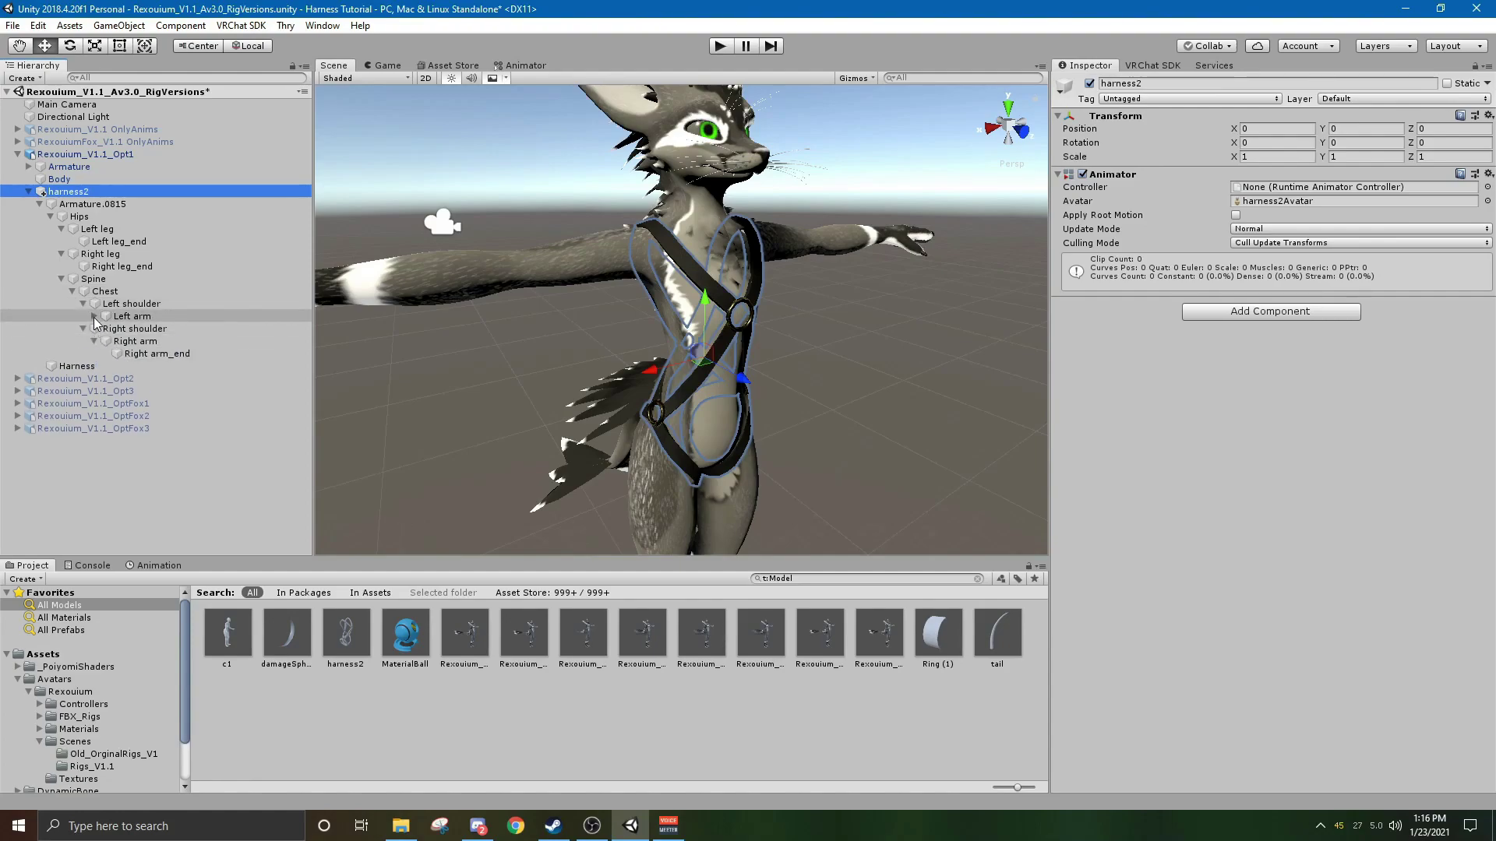
left_click(29, 167)
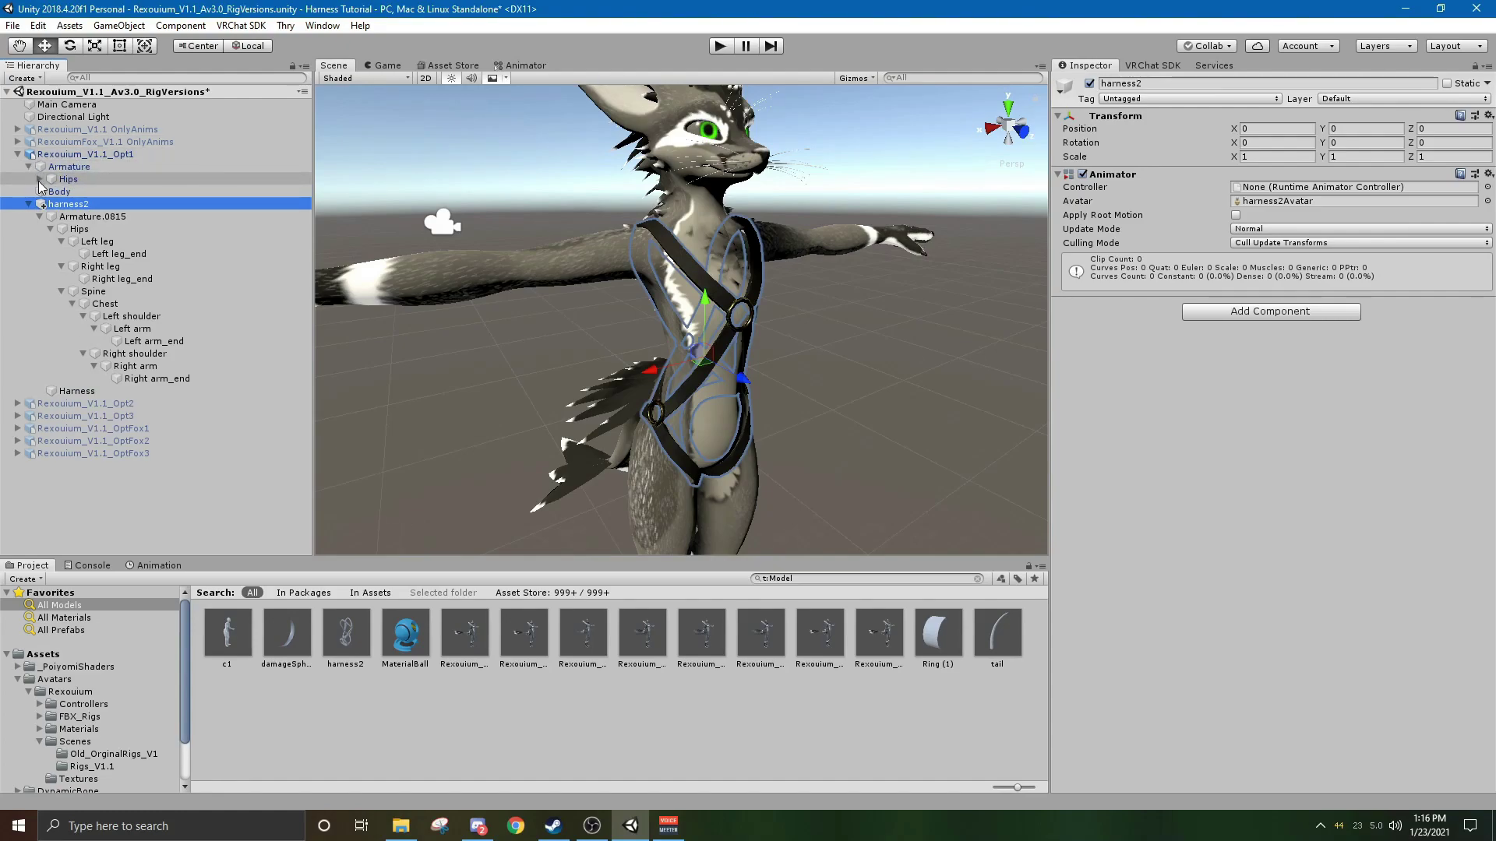
left_click(40, 180)
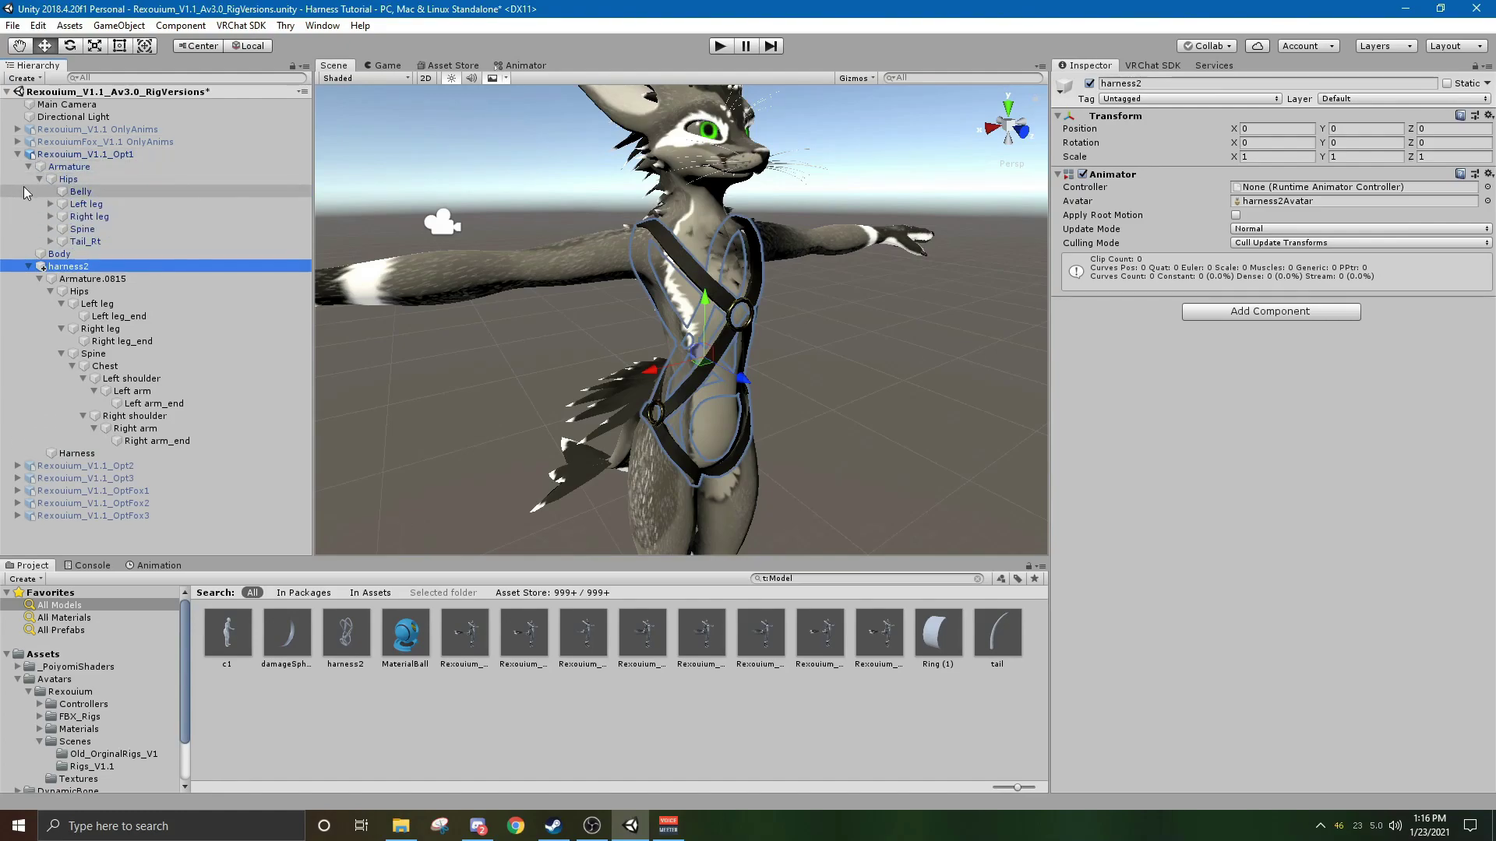
Drag the harness Hips, Left leg and Right leg under the avatar's Hips and matching legs.
left_click(82, 292)
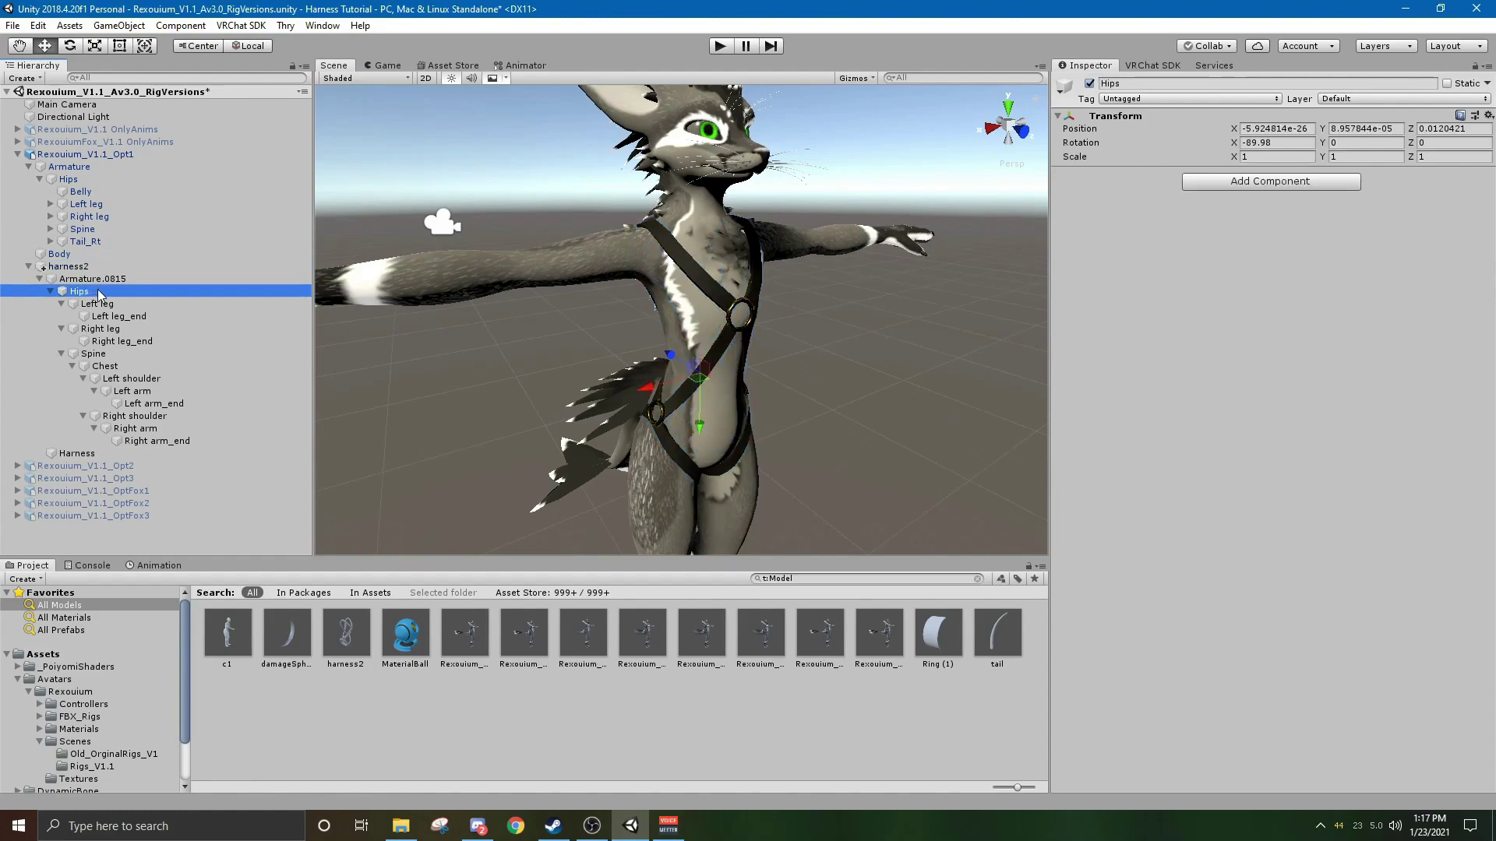
left_click_drag(88, 297, 81, 181)
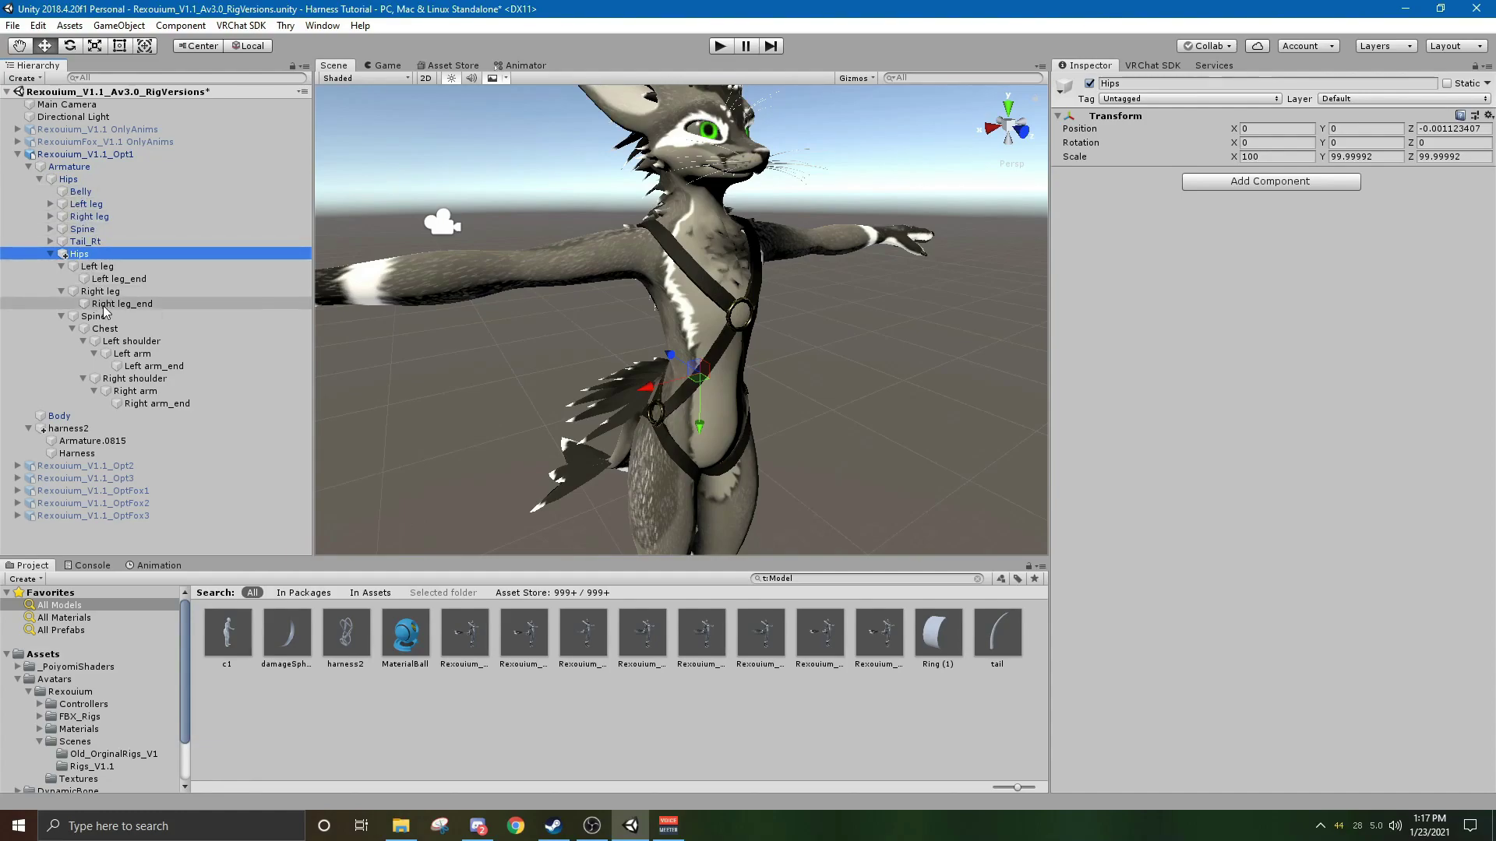
left_click(94, 269)
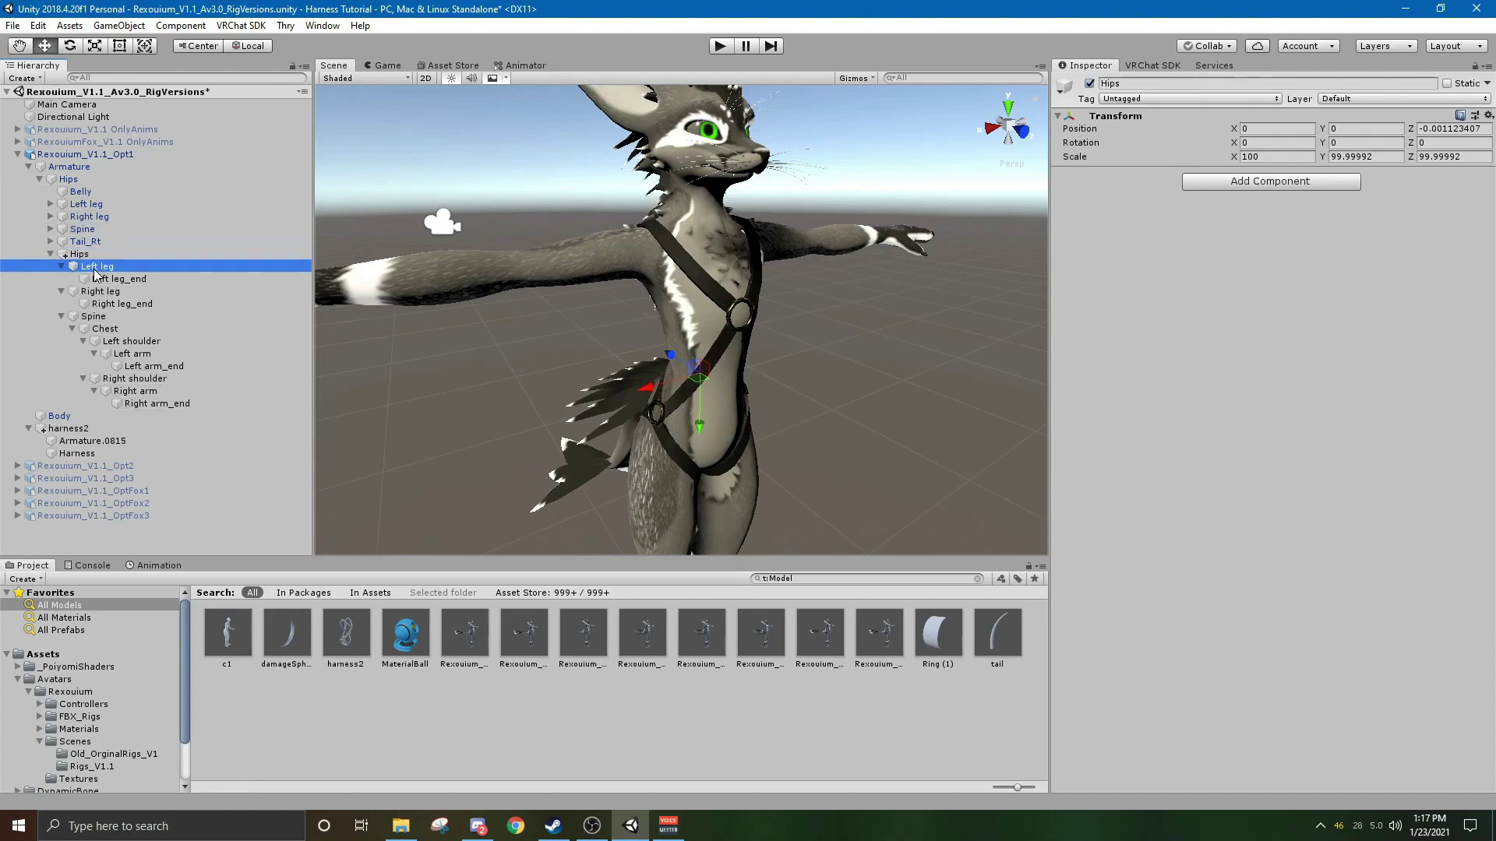
left_click_drag(94, 269, 95, 206)
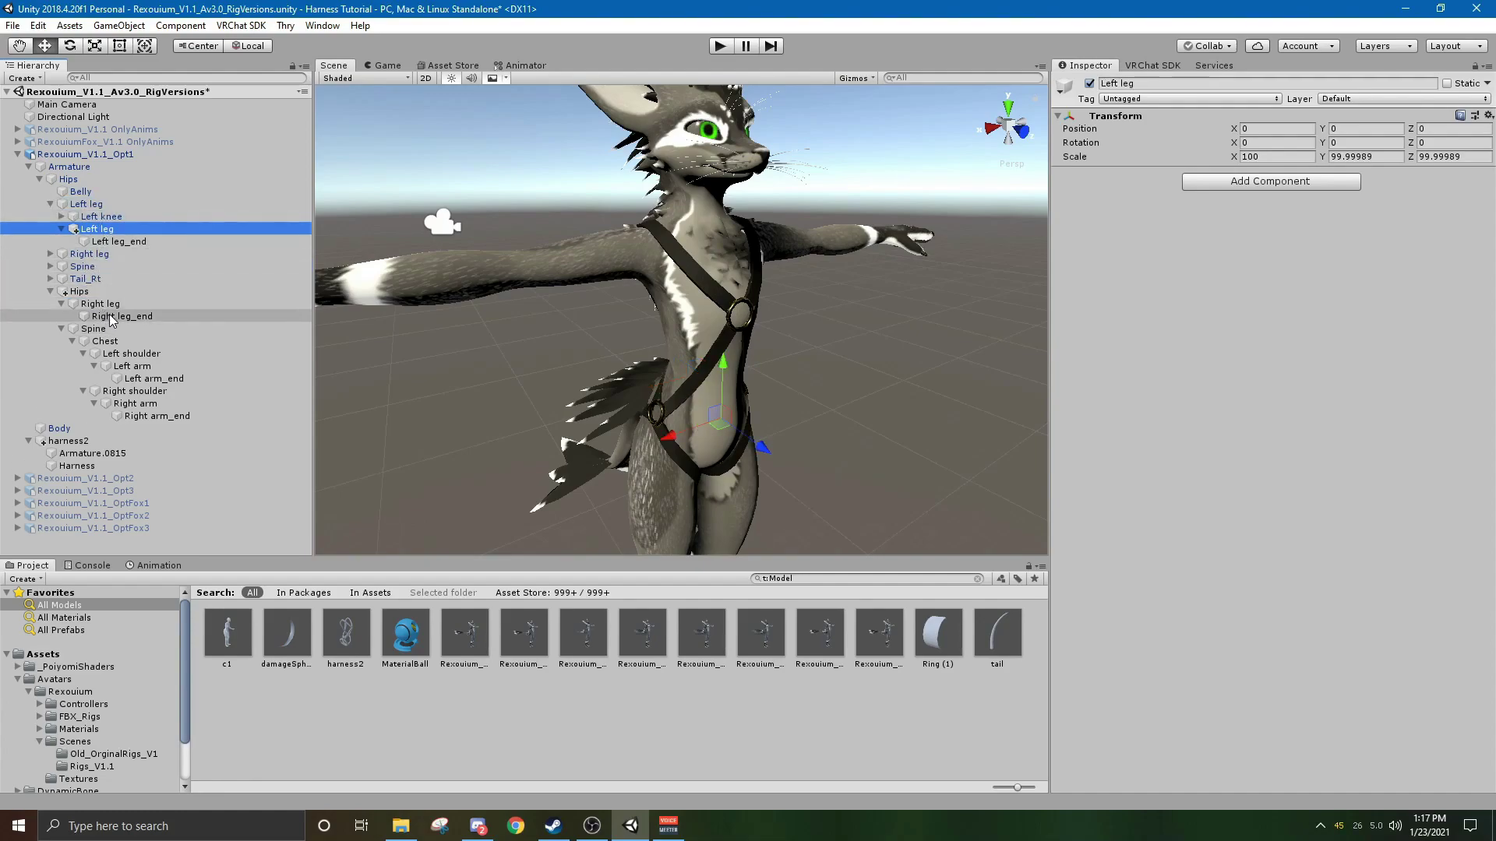
left_click_drag(101, 304, 95, 255)
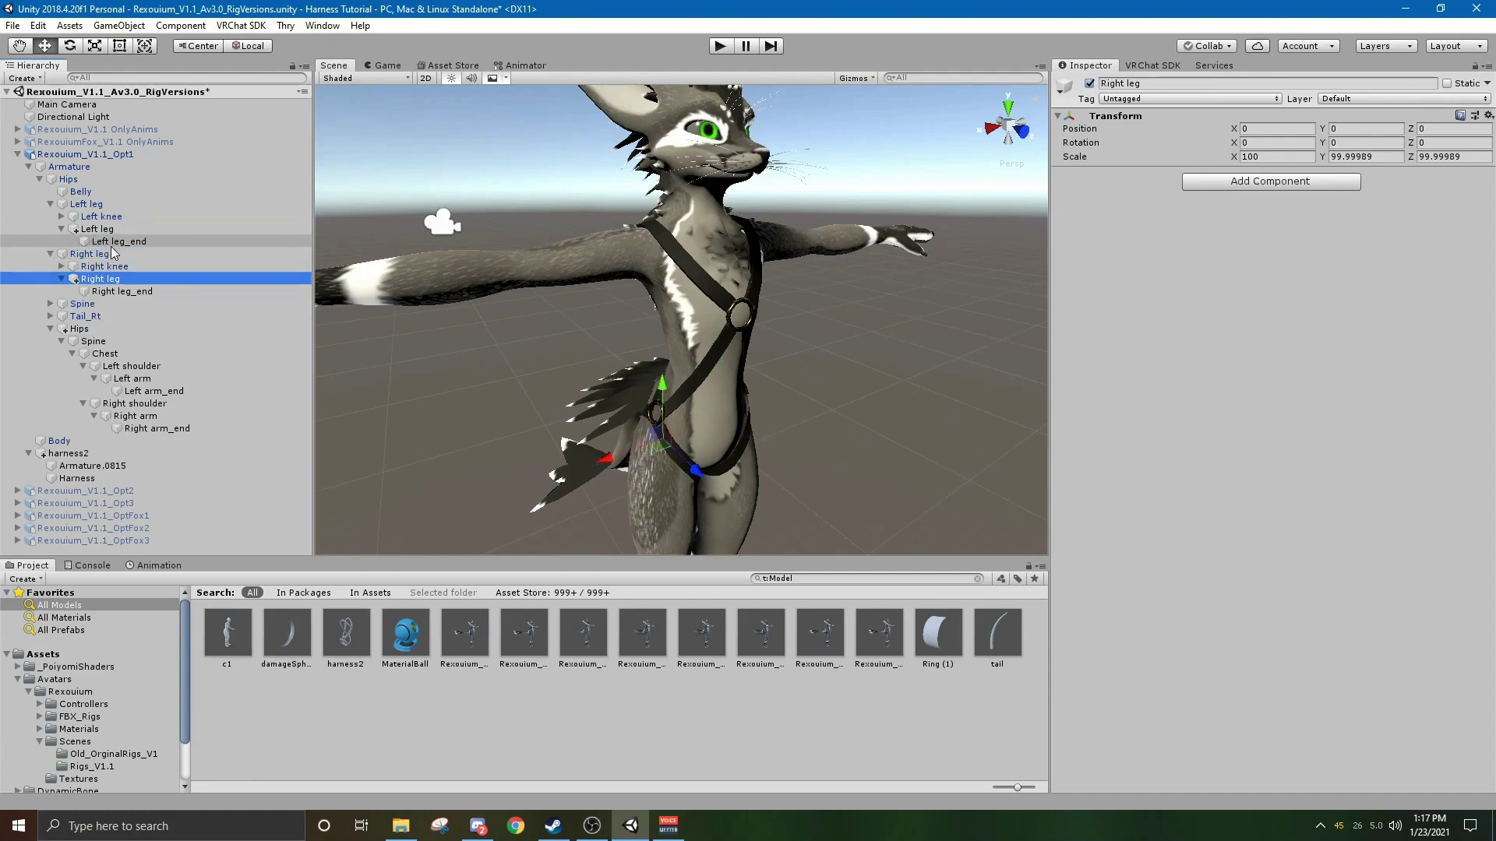
Move the harness Left and Right leg_end bones under the avatar's knees, collapsing each leg branch.
left_click_drag(130, 247, 118, 222)
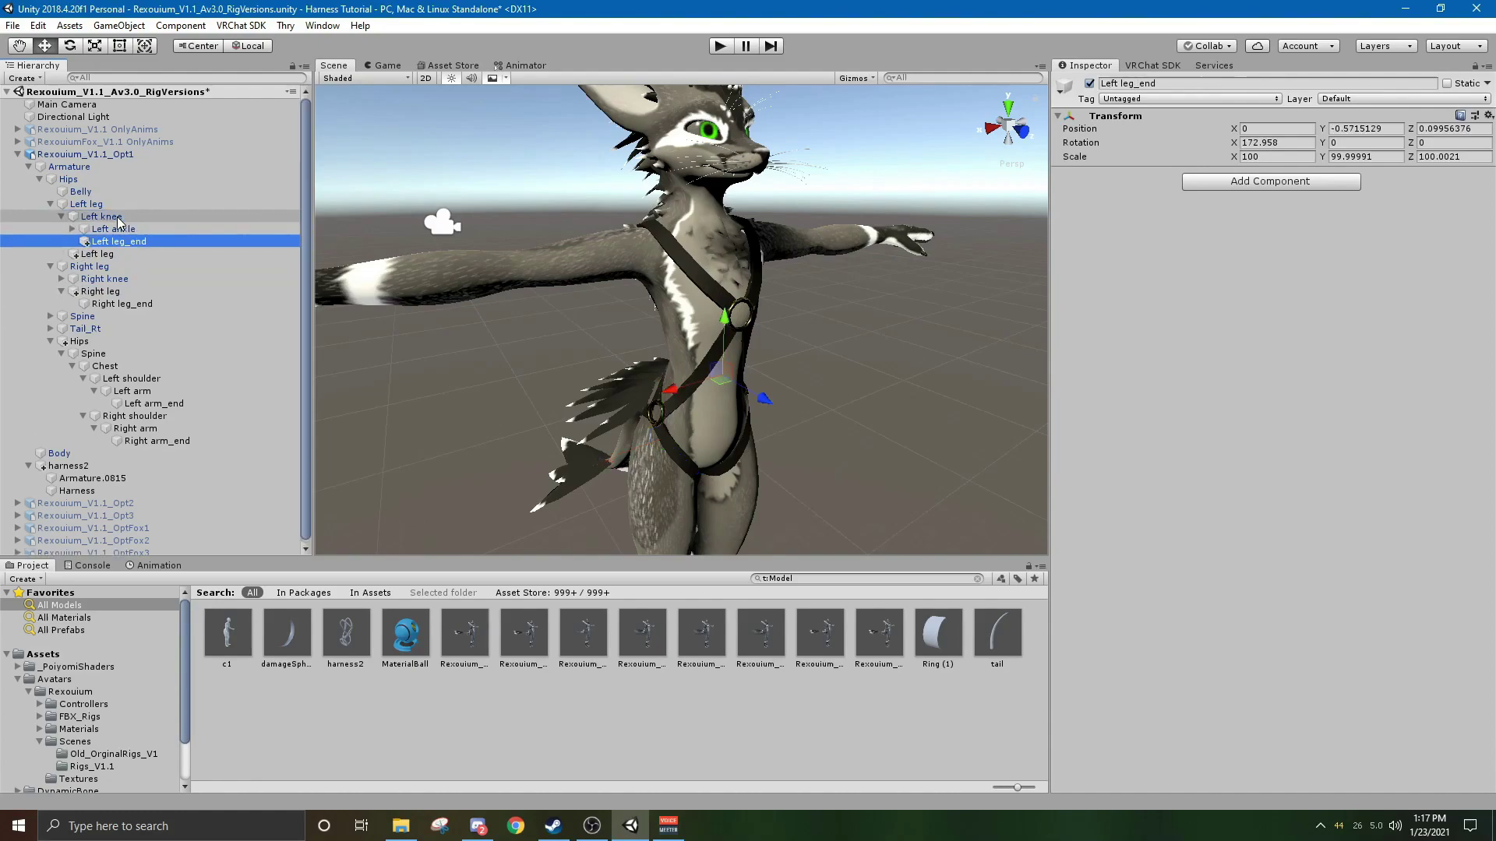
left_click(62, 216)
left_click(51, 204)
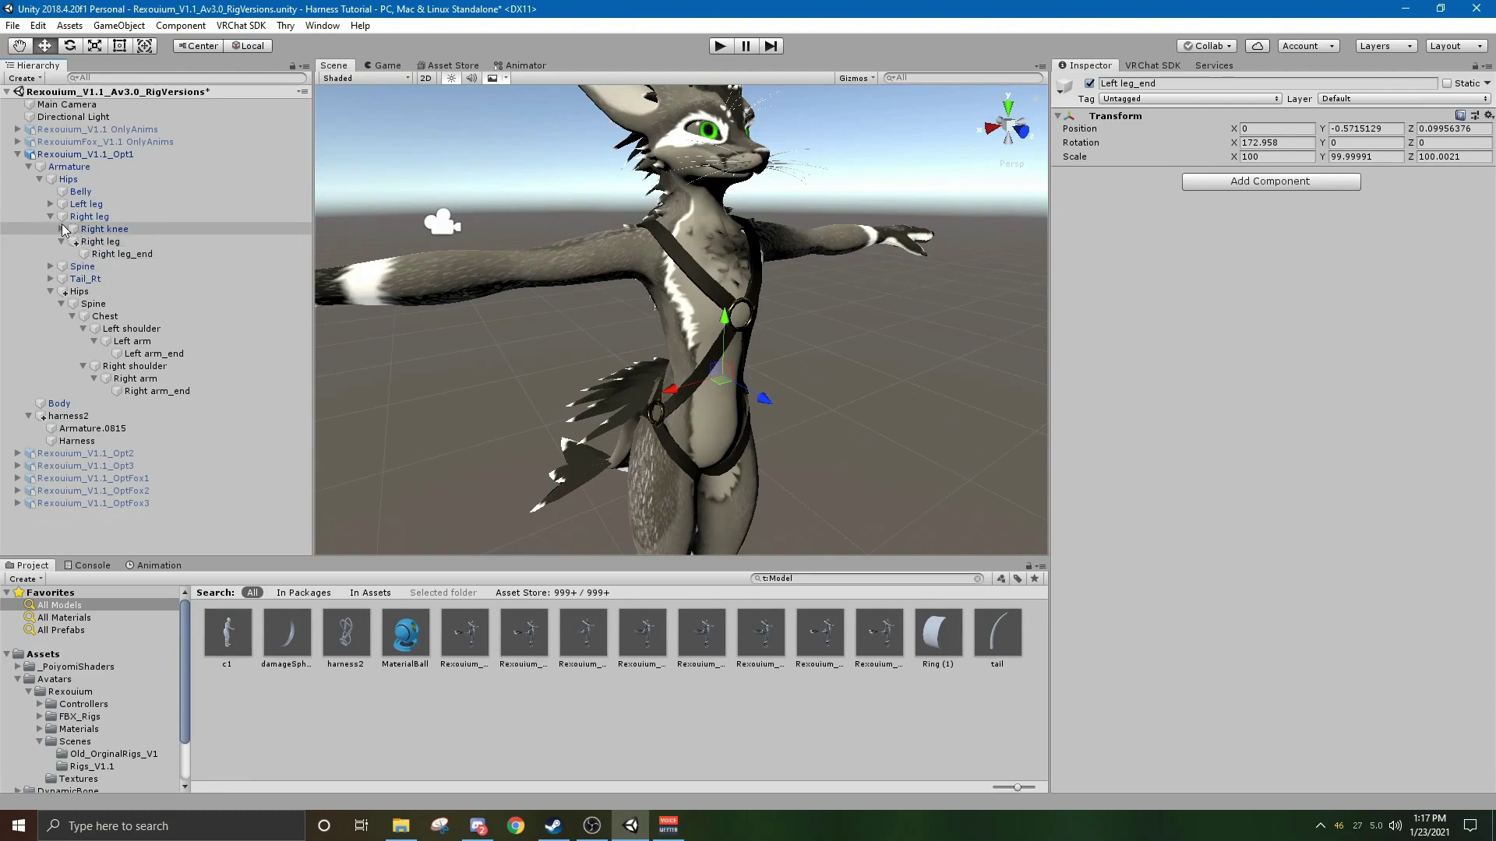
mouse_move(106, 246)
left_mouse_down()
mouse_move(97, 224)
mouse_move(114, 254)
mouse_move(109, 233)
left_mouse_up()
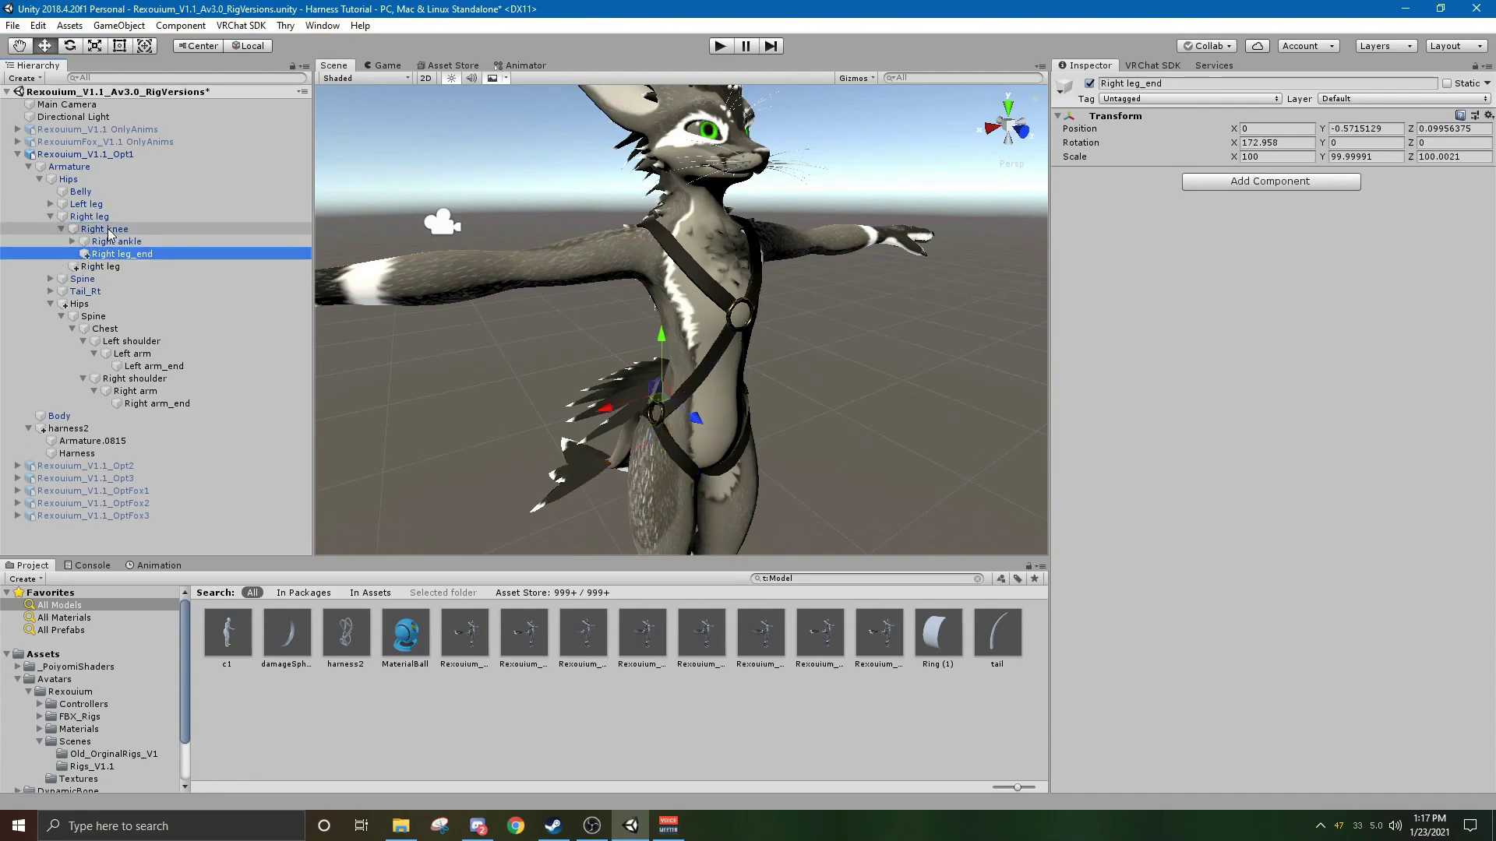
left_click(62, 229)
left_click(50, 216)
Nest the harness Spine, Chest, Left shoulder and Right shoulder under the avatar's matching bones.
left_click_drag(90, 265, 85, 231)
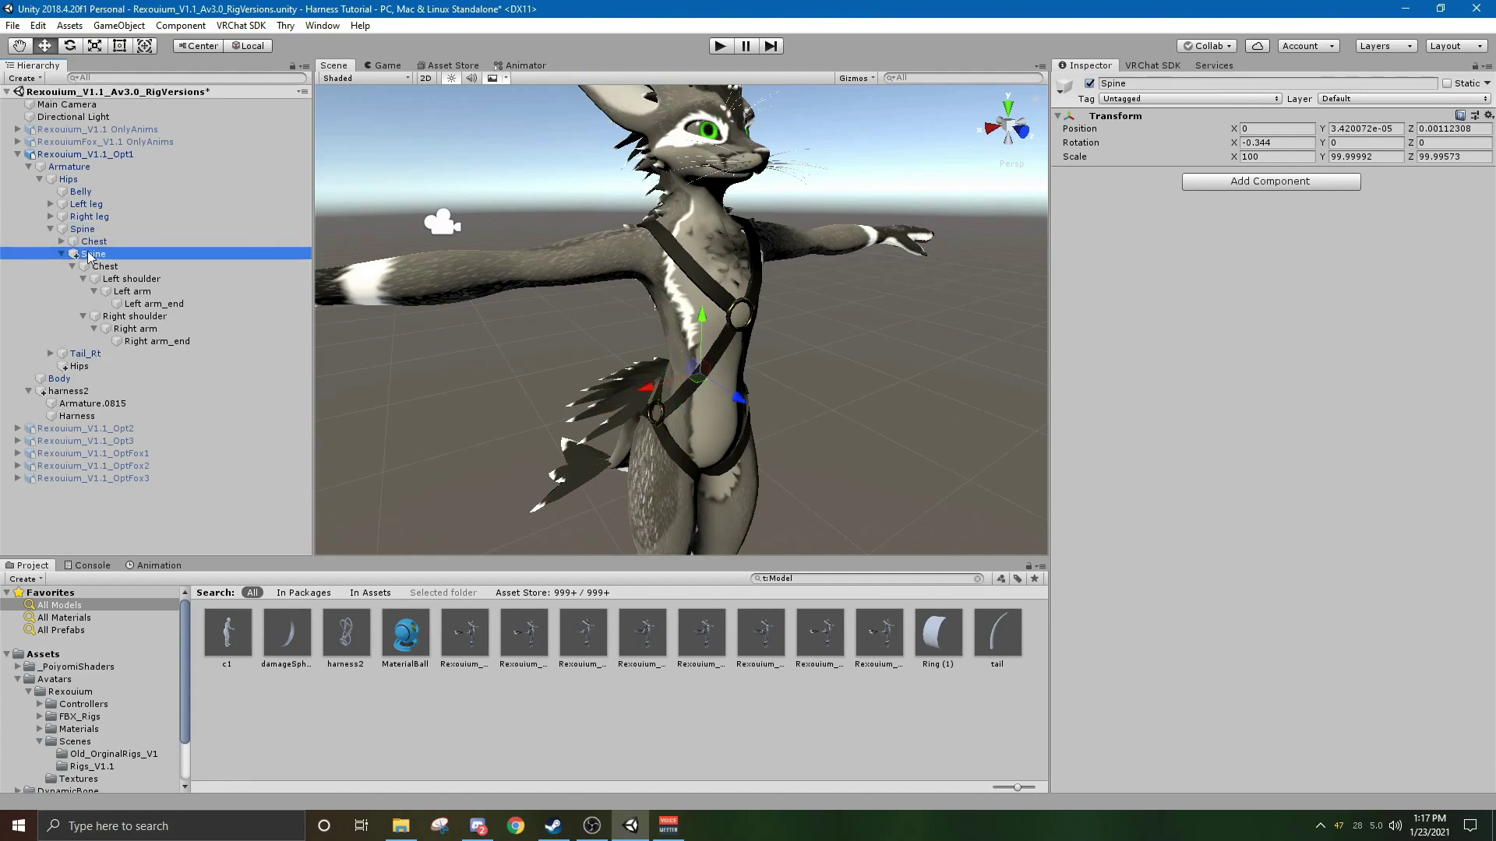
left_click_drag(104, 267, 91, 245)
left_click_drag(130, 353, 127, 286)
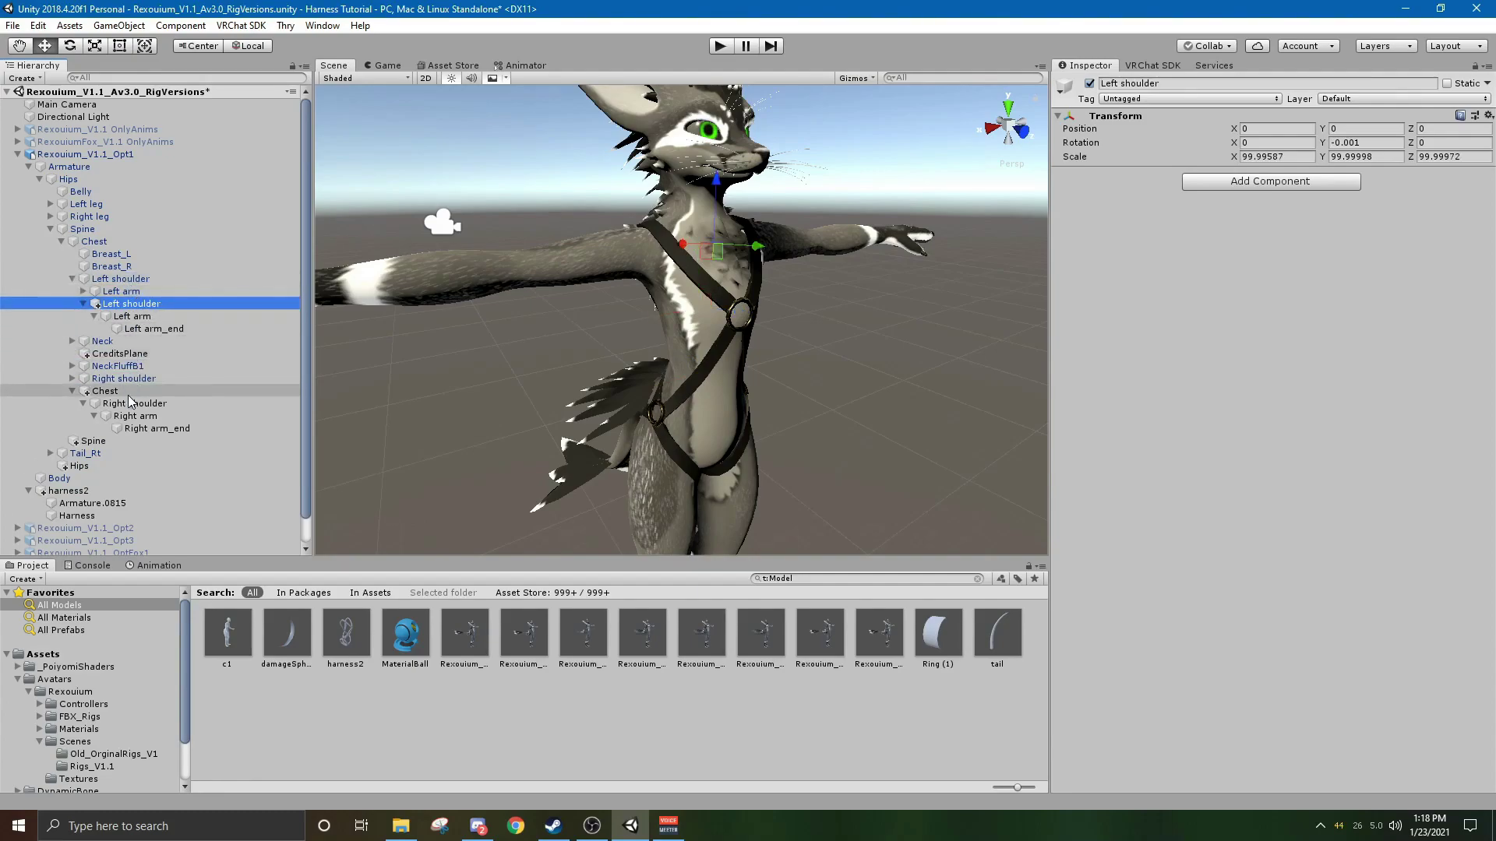
mouse_move(127, 404)
left_mouse_down()
mouse_move(129, 331)
mouse_move(134, 384)
left_mouse_up()
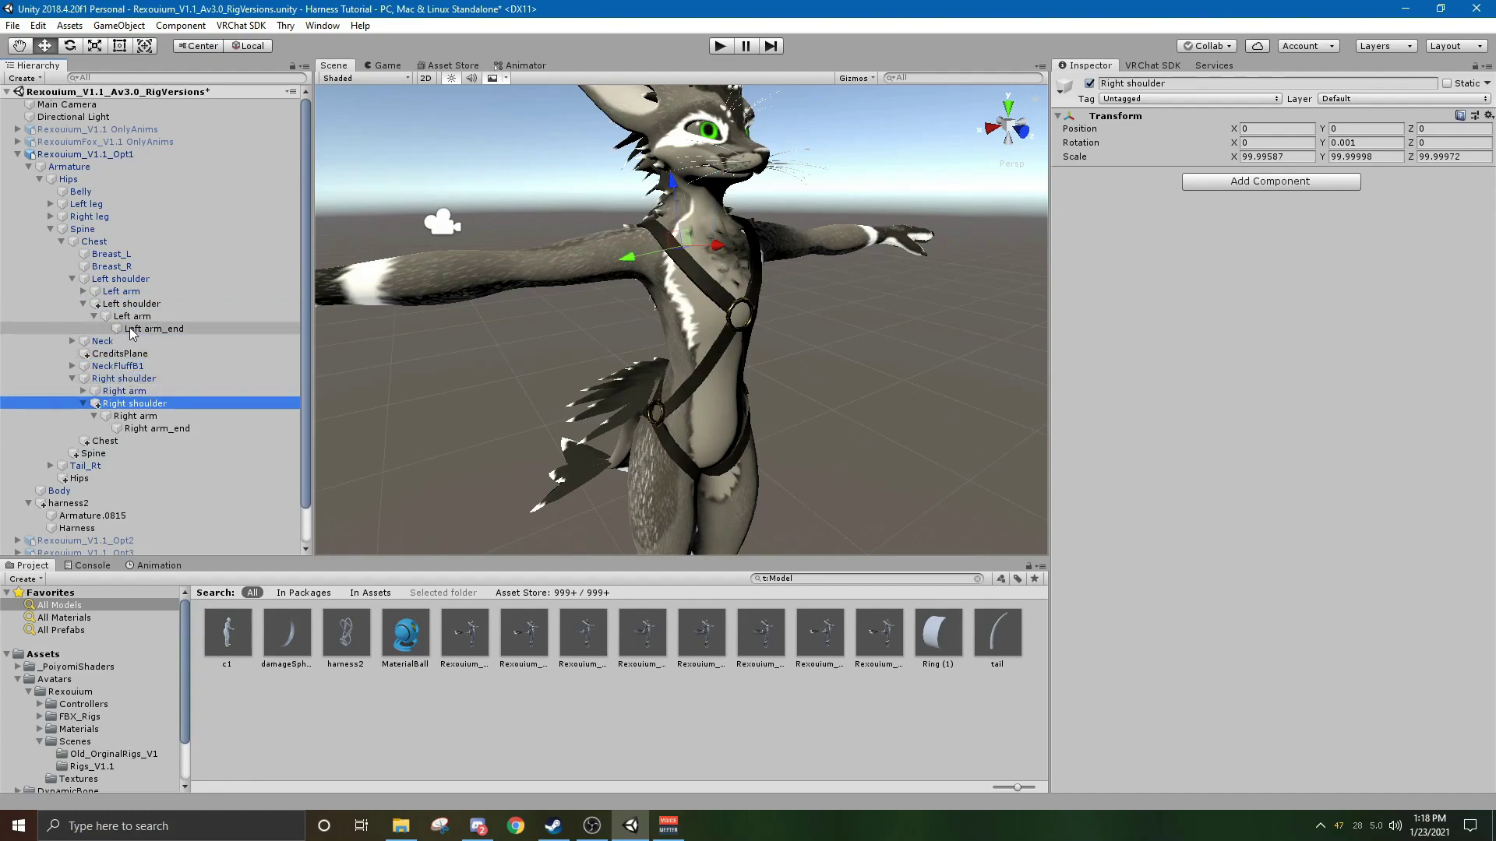
Nest the harness Left arm, Right arm and Right arm_end under the avatar's arms and Right elbow.
mouse_move(134, 315)
left_mouse_down()
mouse_move(134, 292)
mouse_move(151, 329)
mouse_move(145, 306)
left_mouse_up()
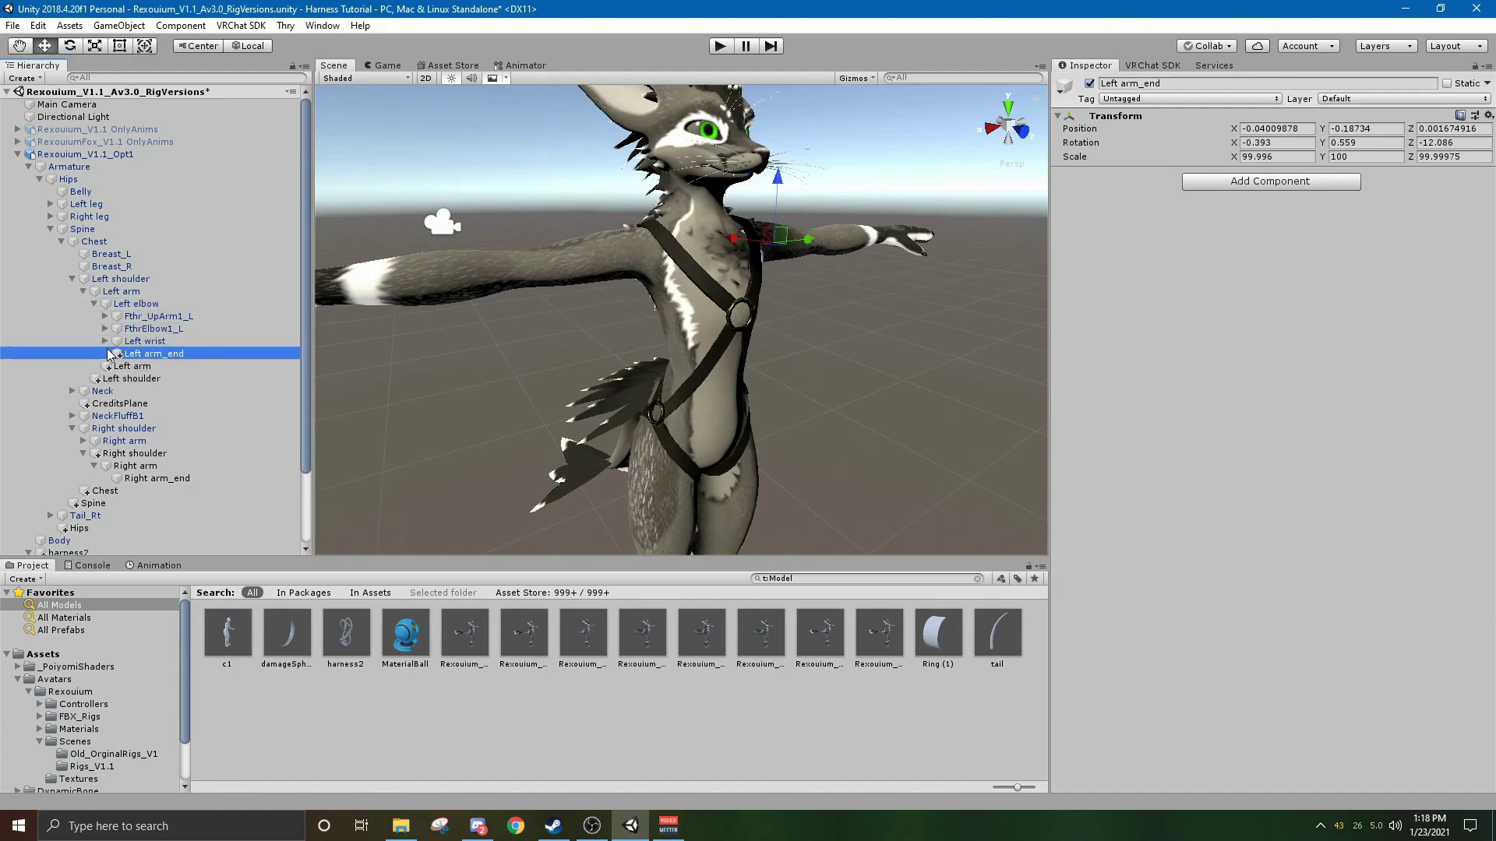
left_click(95, 305)
left_click(82, 292)
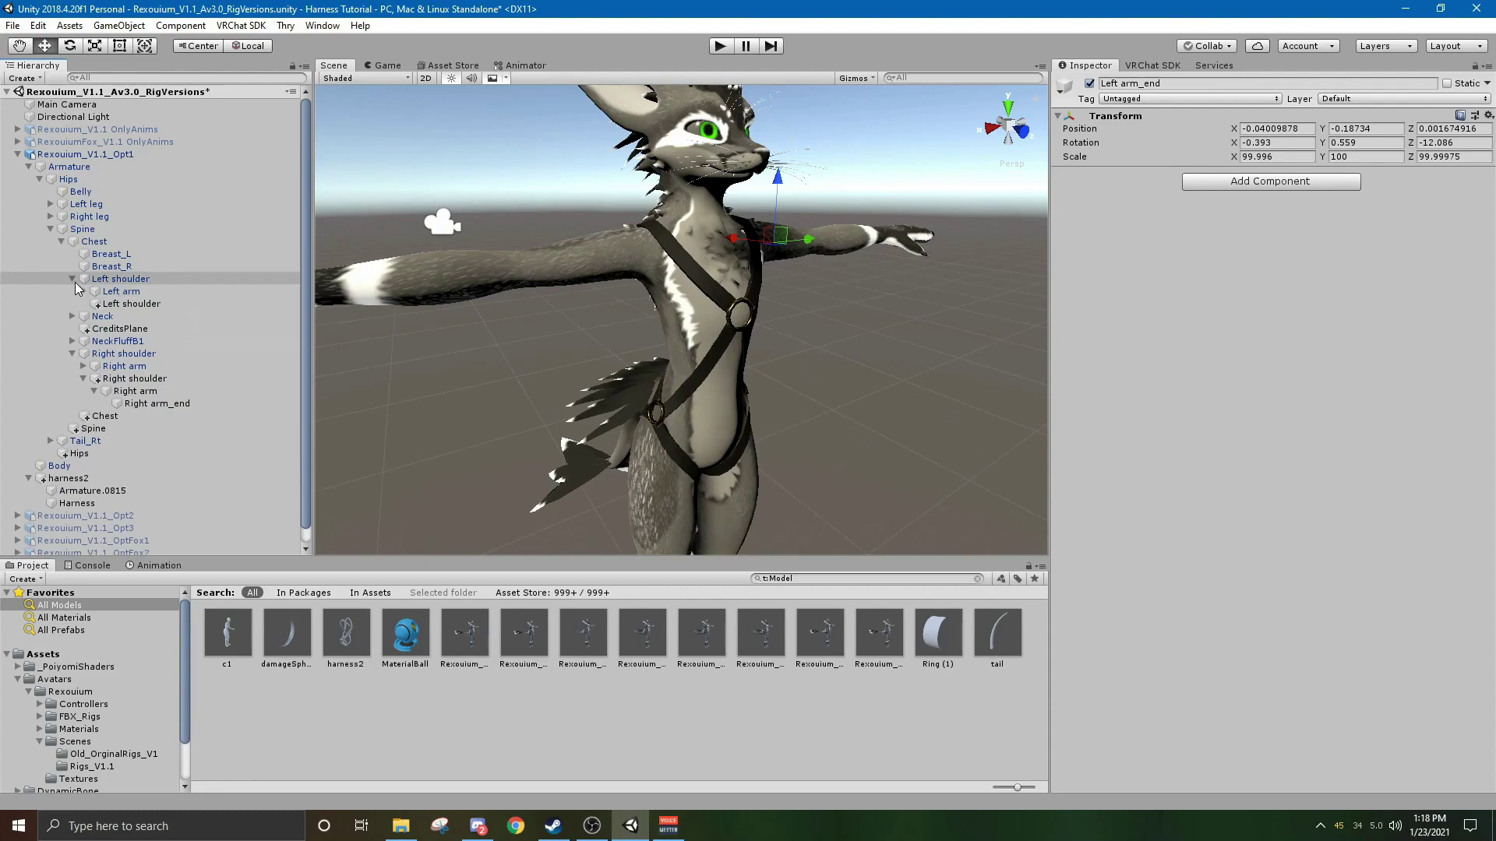
left_click(71, 279)
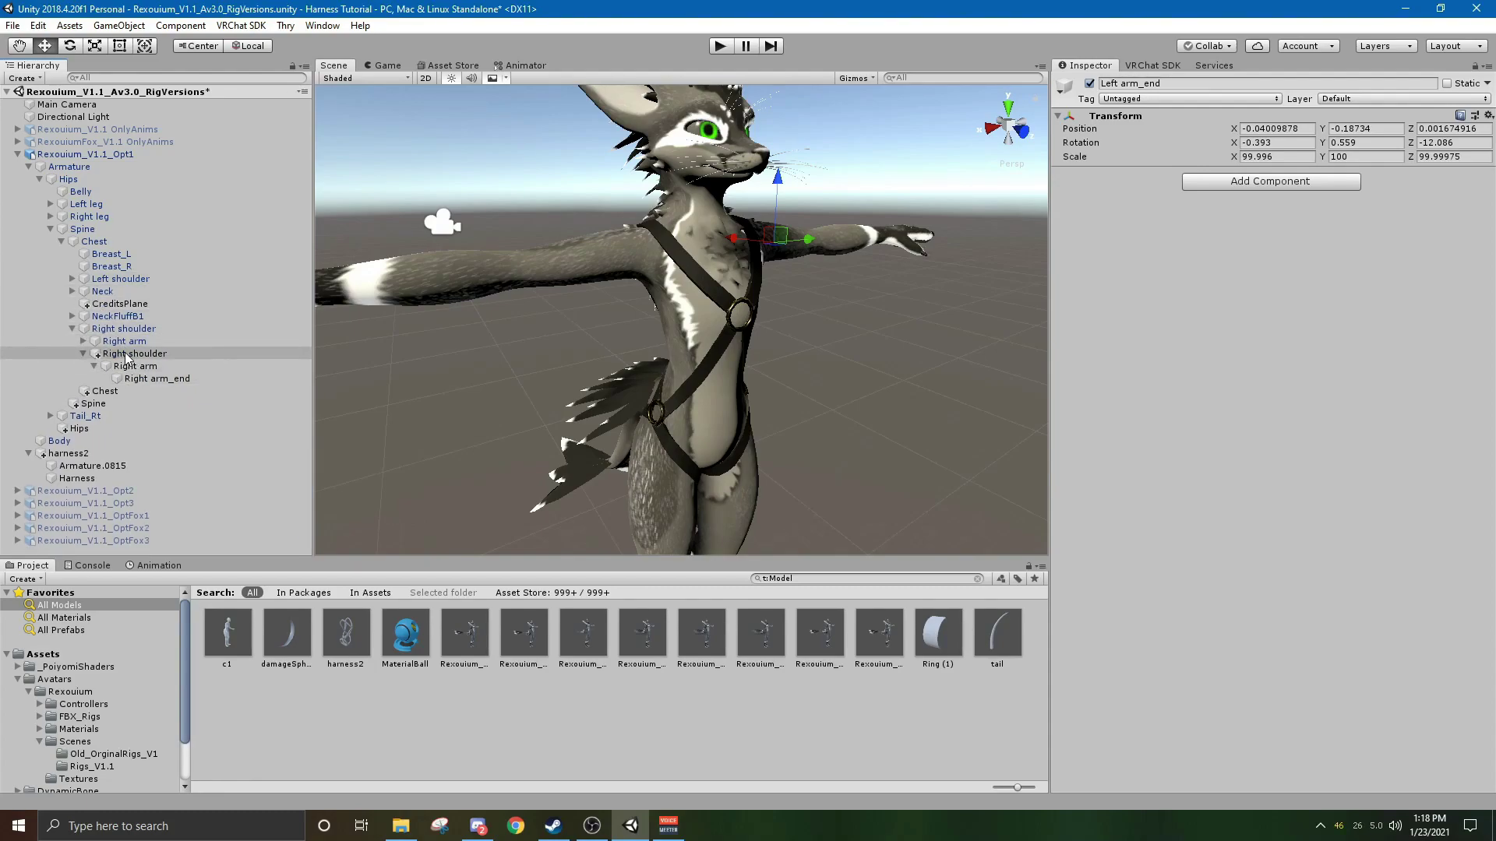
mouse_move(127, 357)
left_mouse_down()
mouse_move(135, 331)
mouse_move(143, 372)
mouse_move(138, 343)
mouse_move(144, 355)
left_mouse_up()
left_click(91, 354)
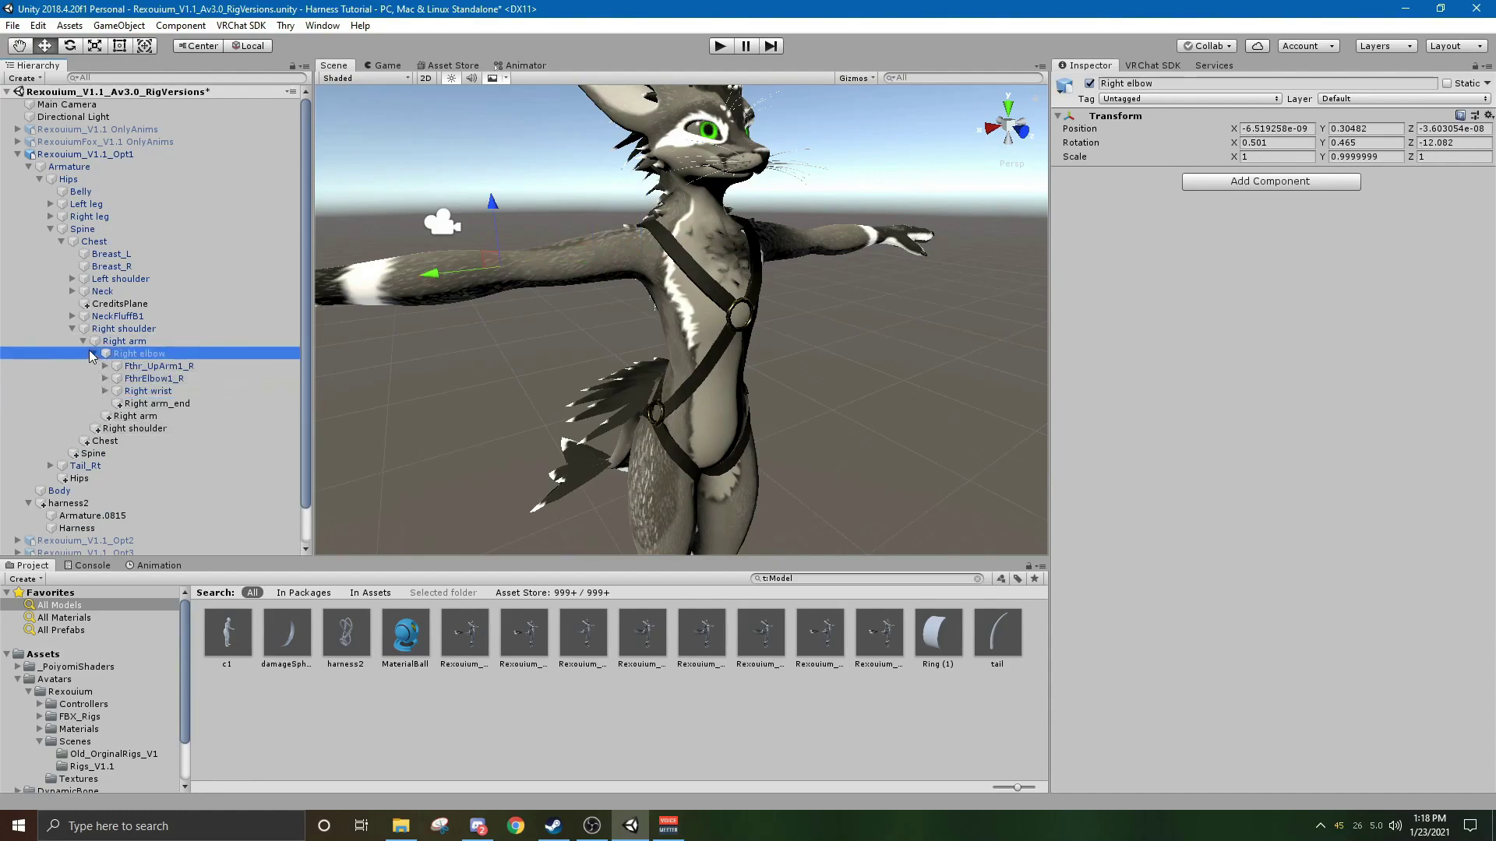
Collapse the Right arm, Right shoulder and Chest branches in the Hierarchy.
left_click(81, 341)
left_click(73, 329)
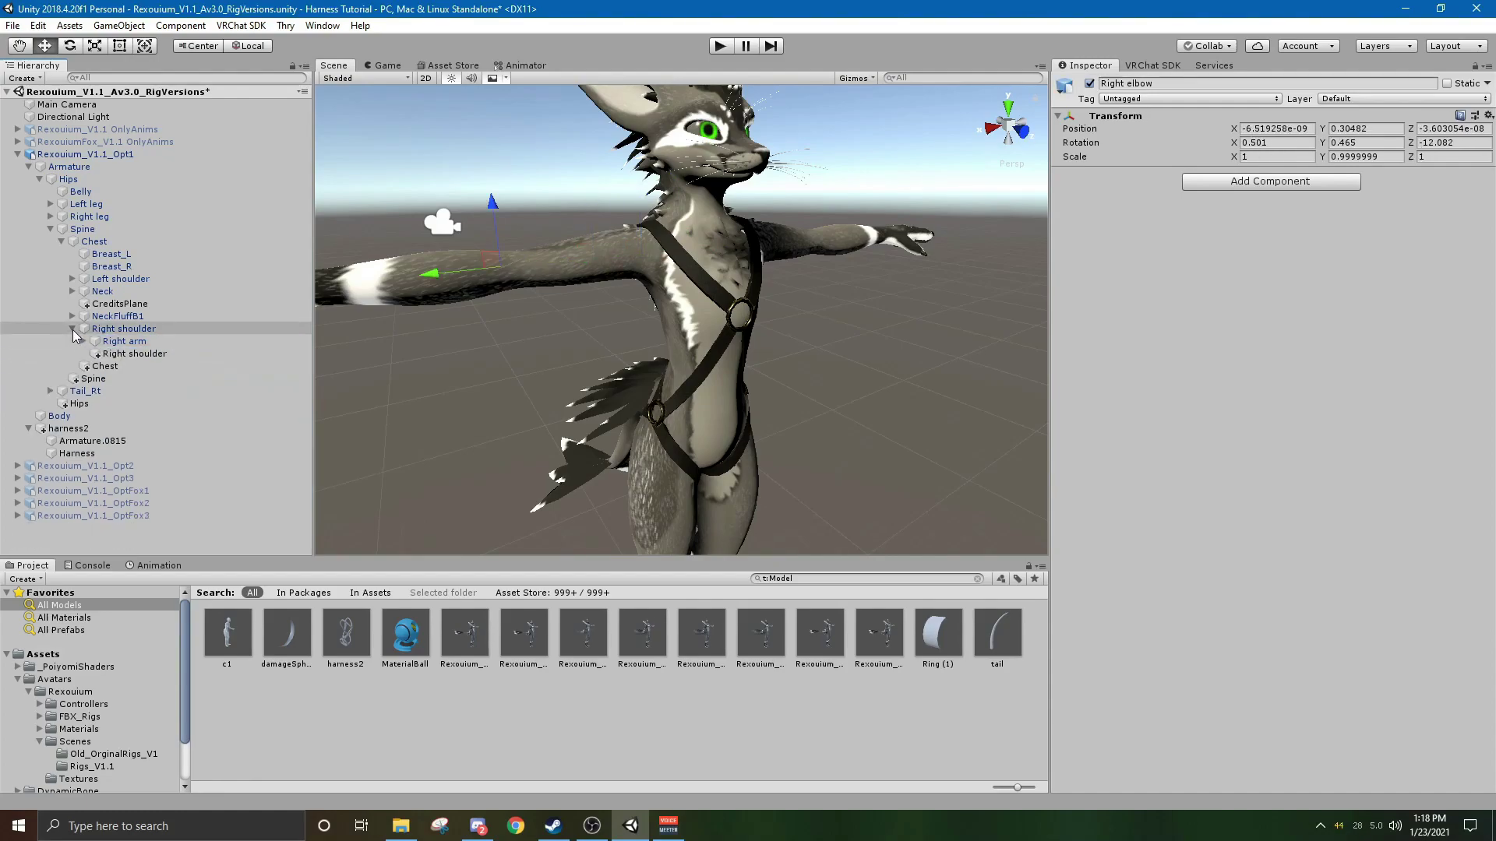
left_click(63, 243)
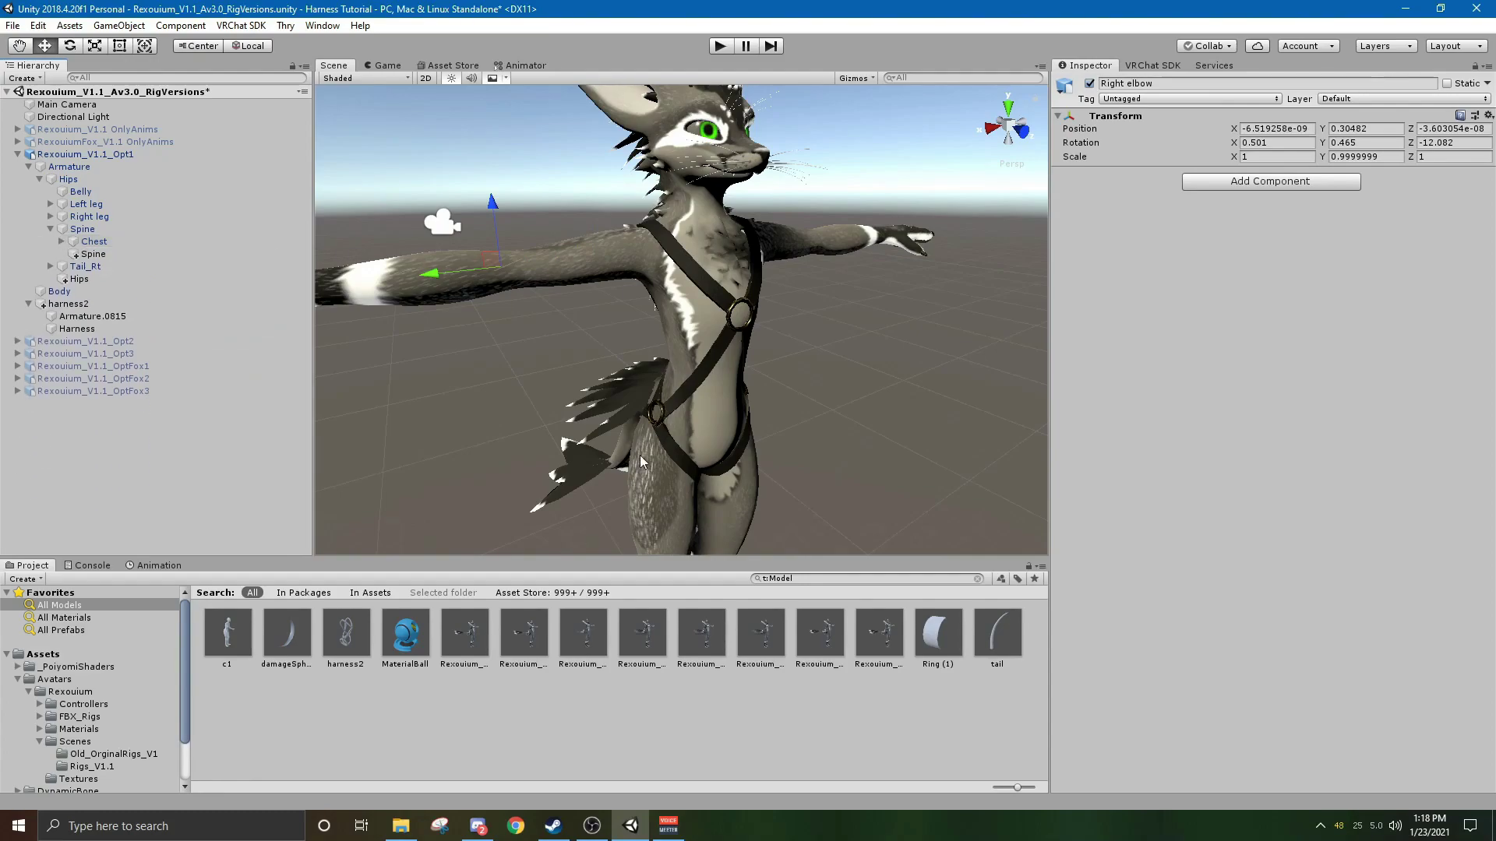
scroll(405, 139, "down", 3)
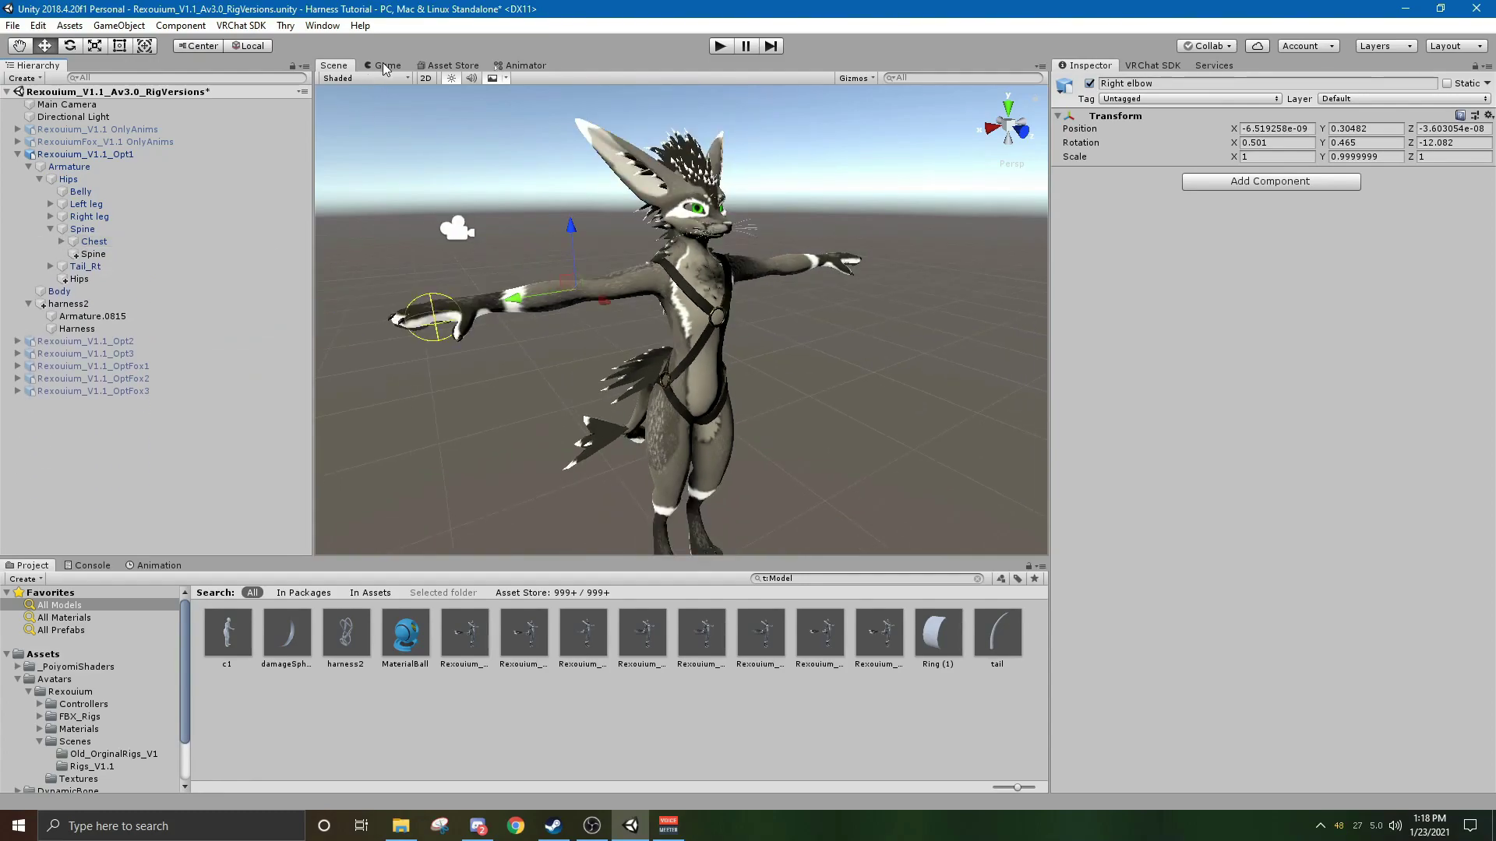
In Play mode, rotate the avatar's Chest bone to confirm the harness follows, then stop.
left_click(722, 48)
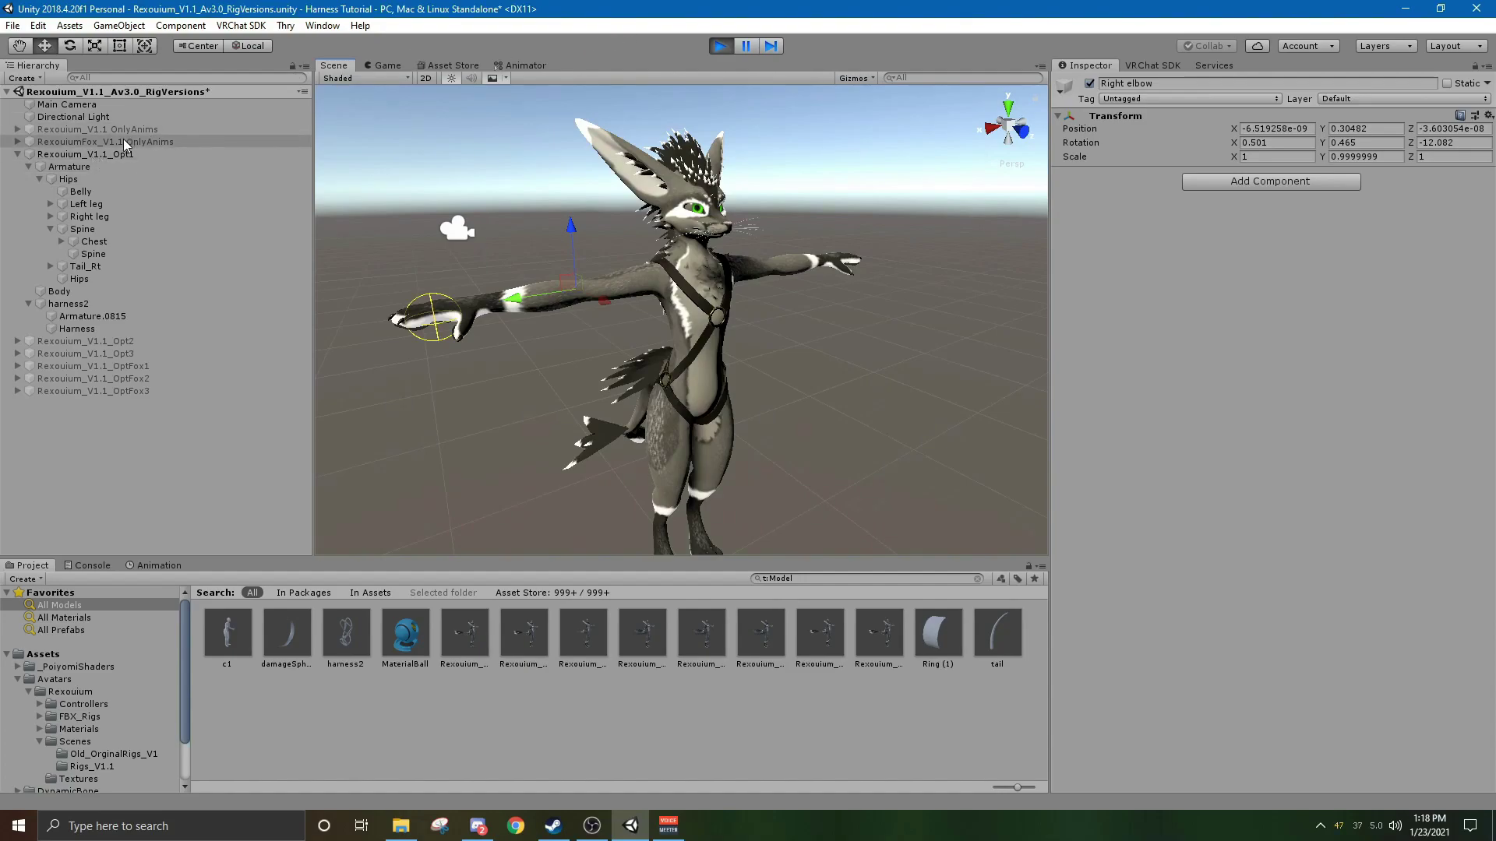
left_click(101, 153)
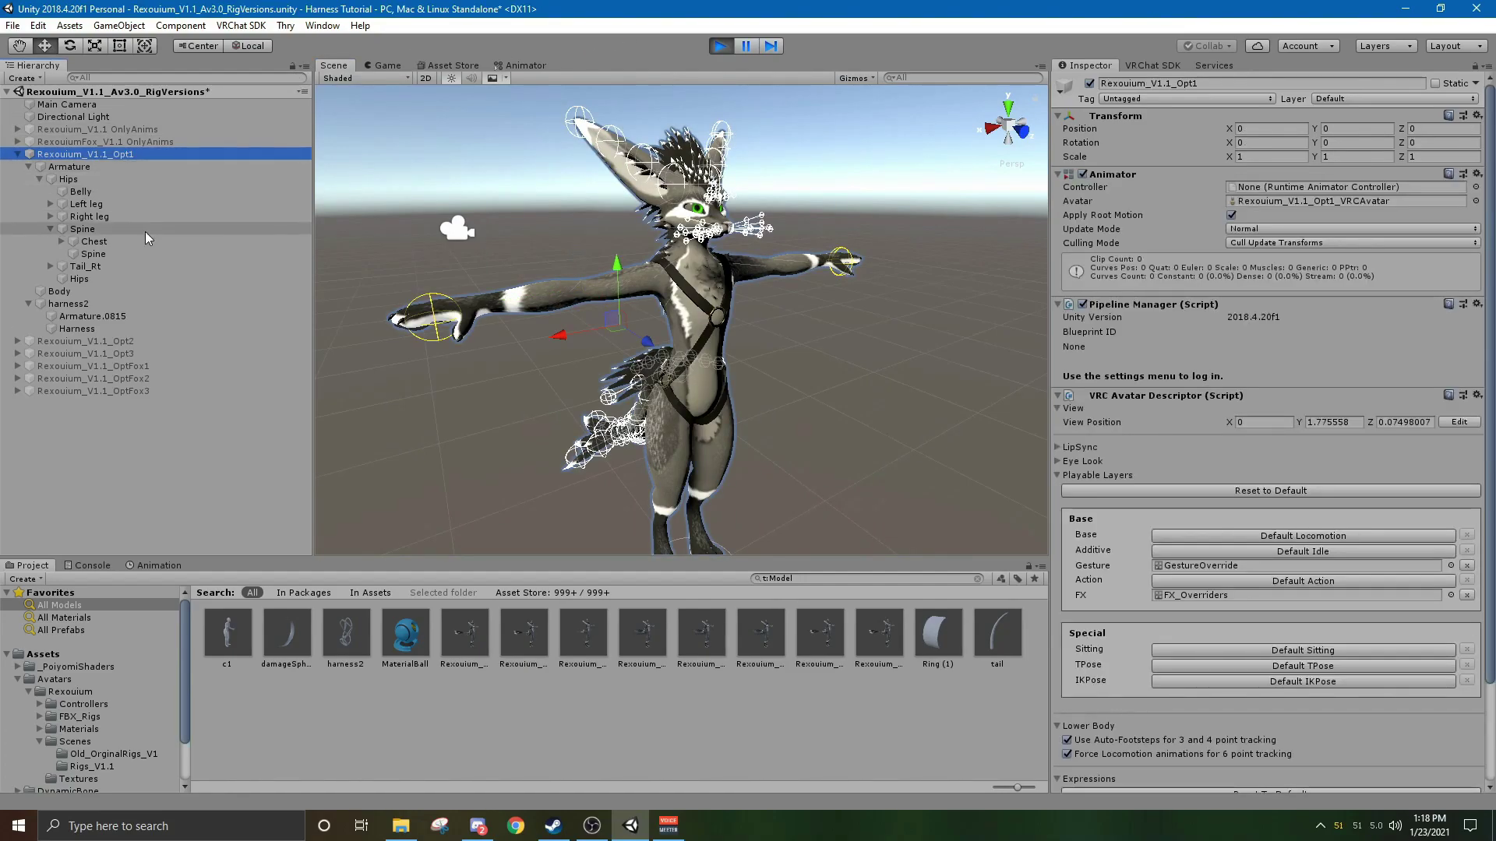
left_click(92, 243)
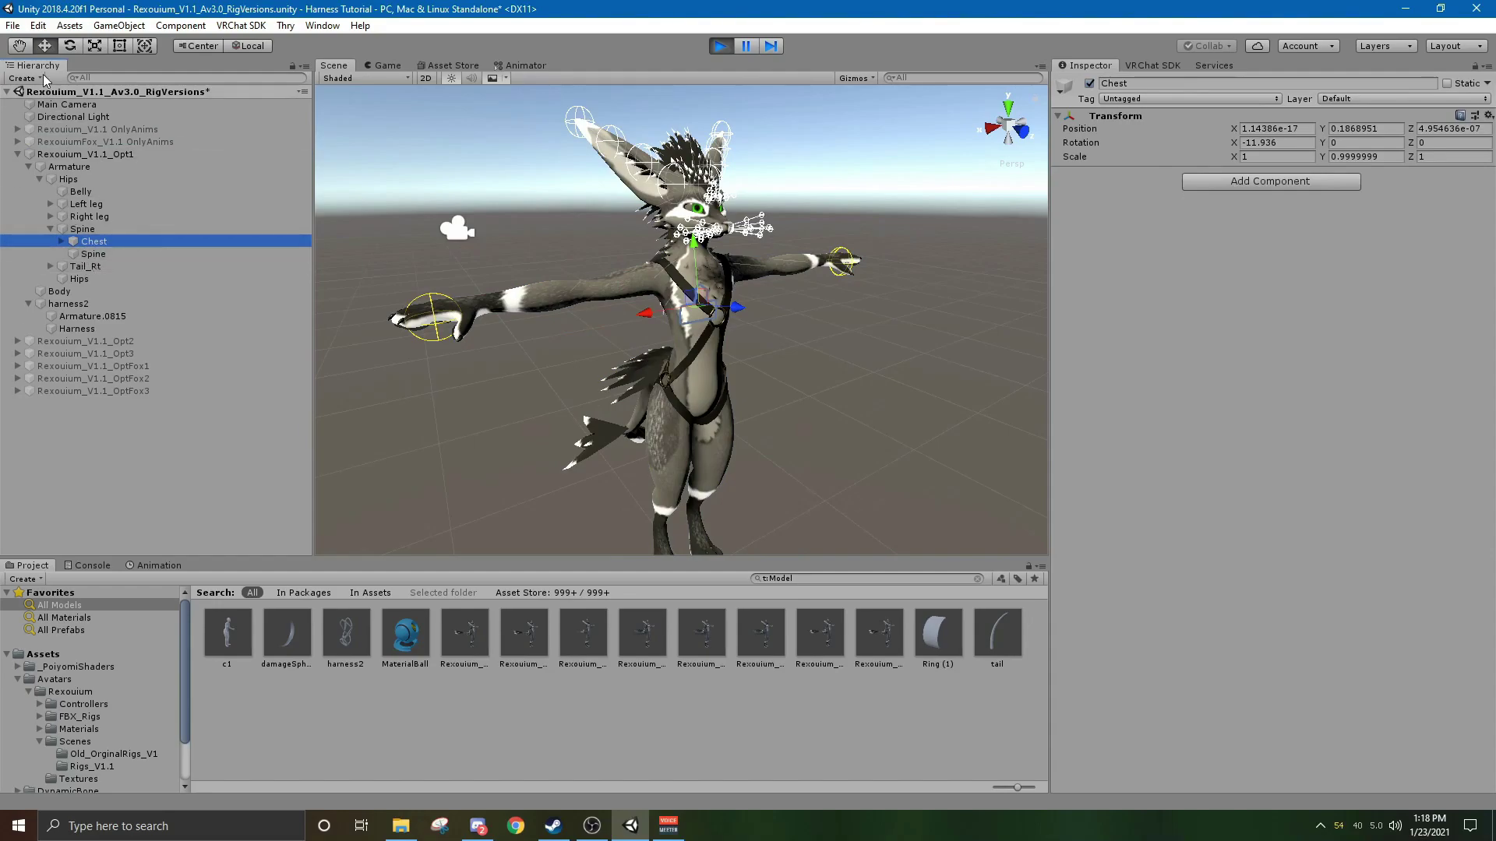
left_click(71, 49)
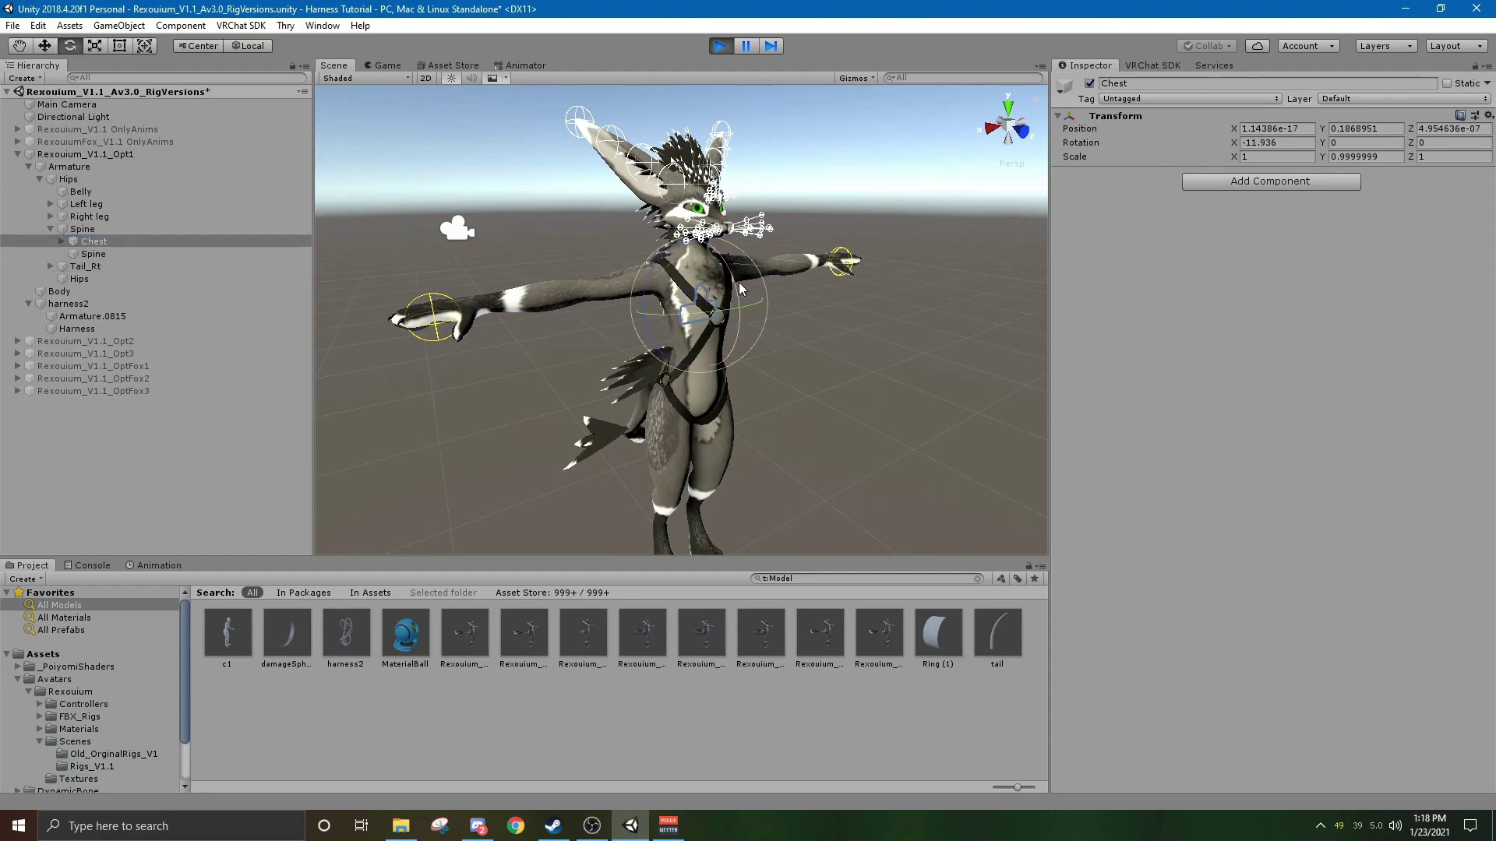
left_click_drag(726, 282, 667, 274)
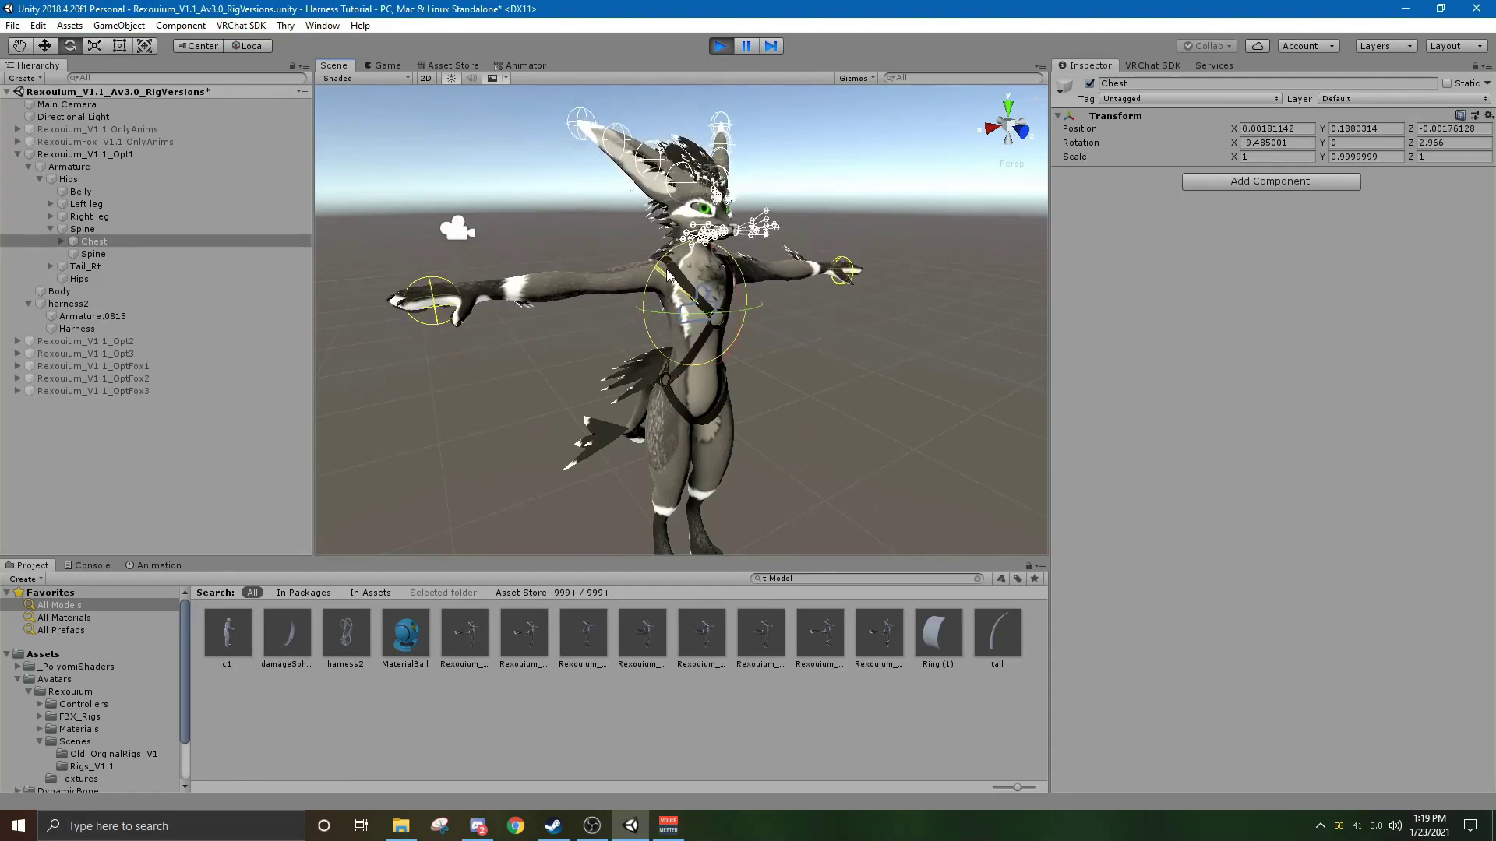
left_click(718, 46)
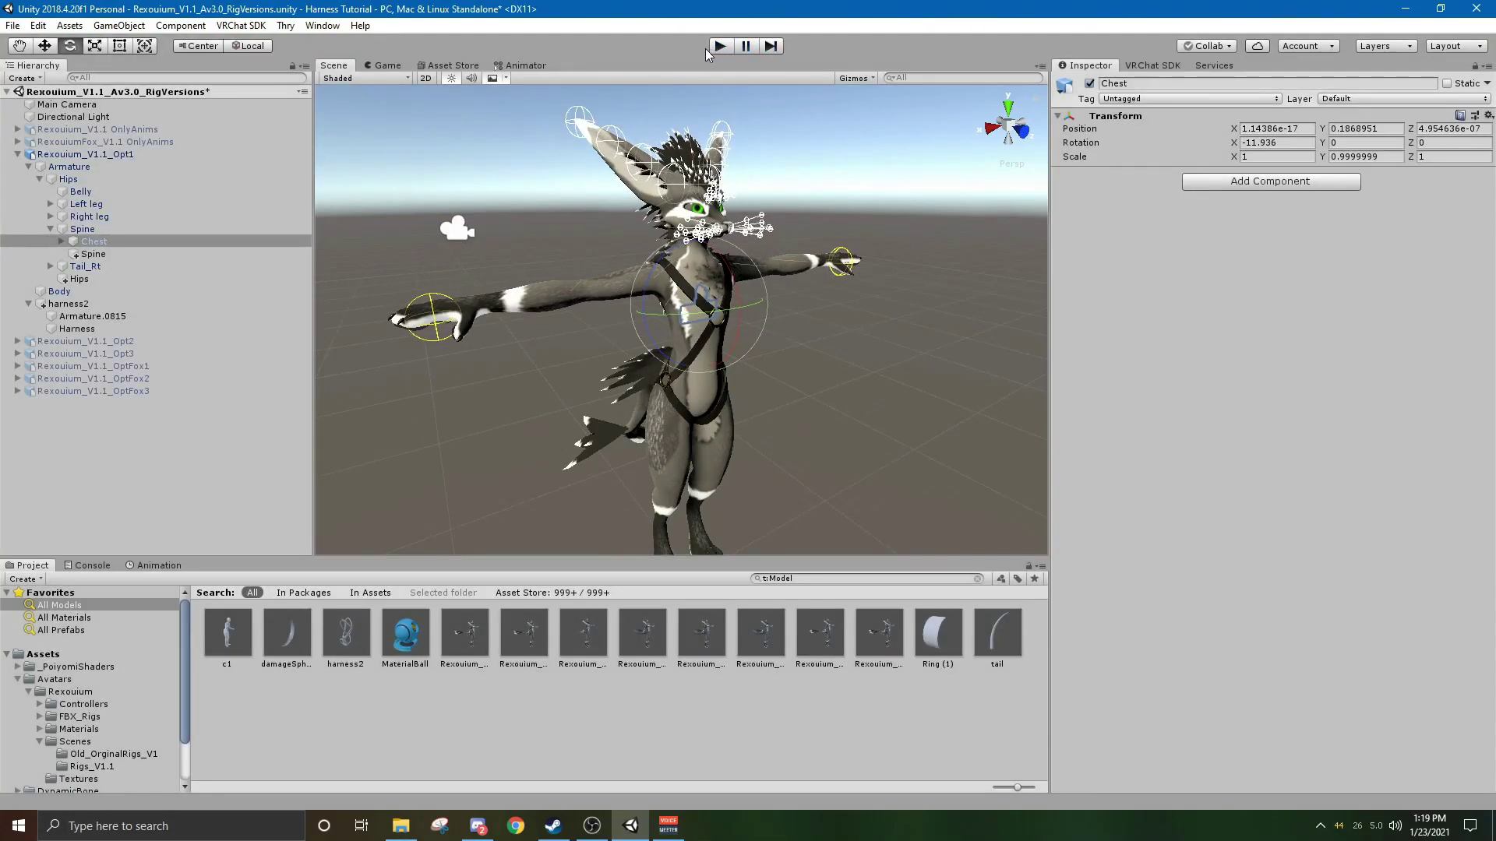
Browse the Idles folder's breathing clips and bring up options for IdleBreathing_Twitching_TailWaggingSlow.
left_click(834, 368)
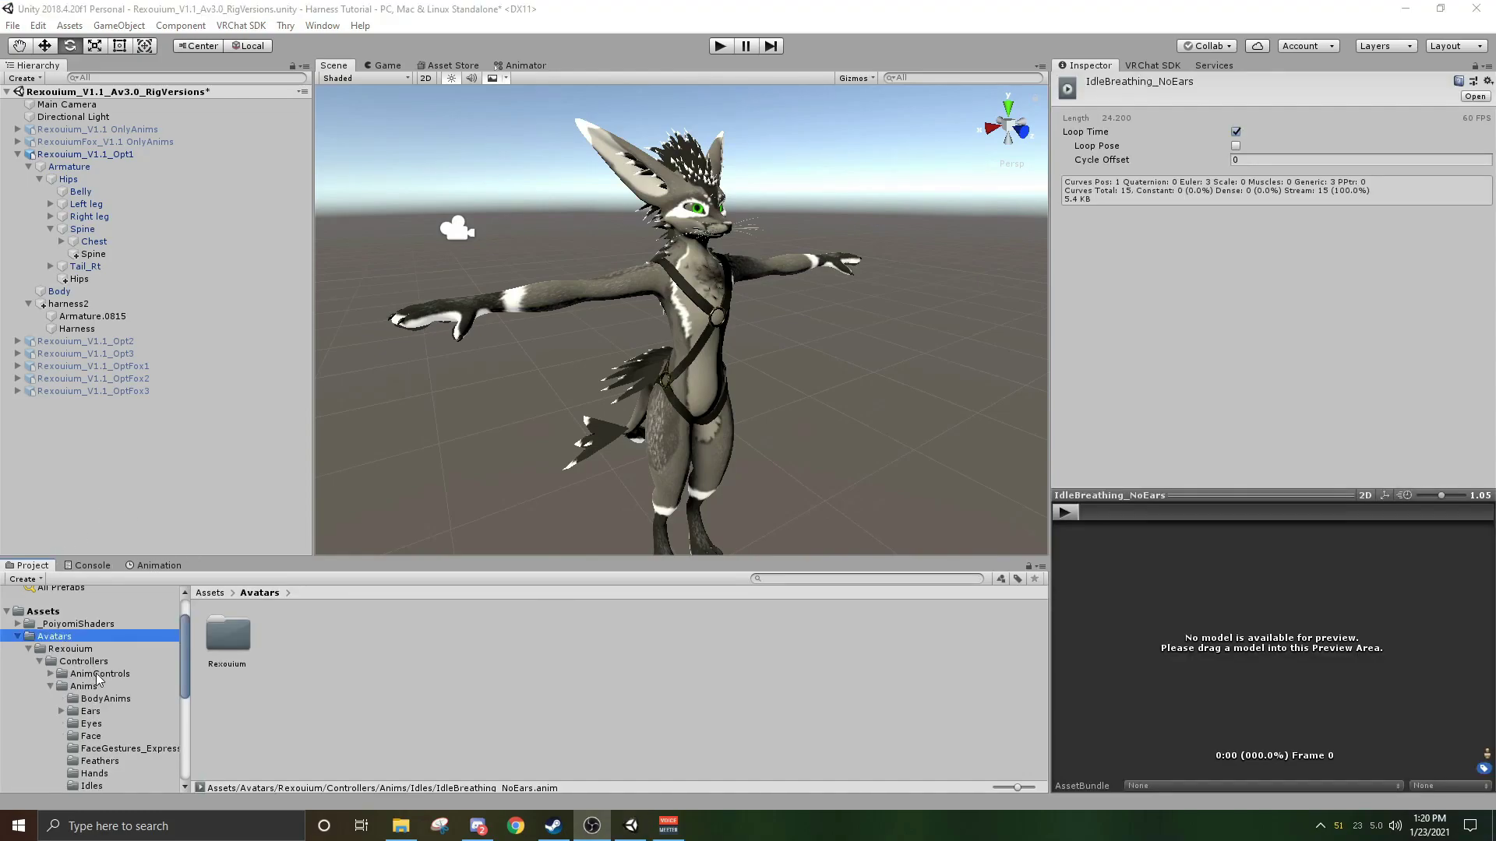
scroll(96, 730, "down", 2)
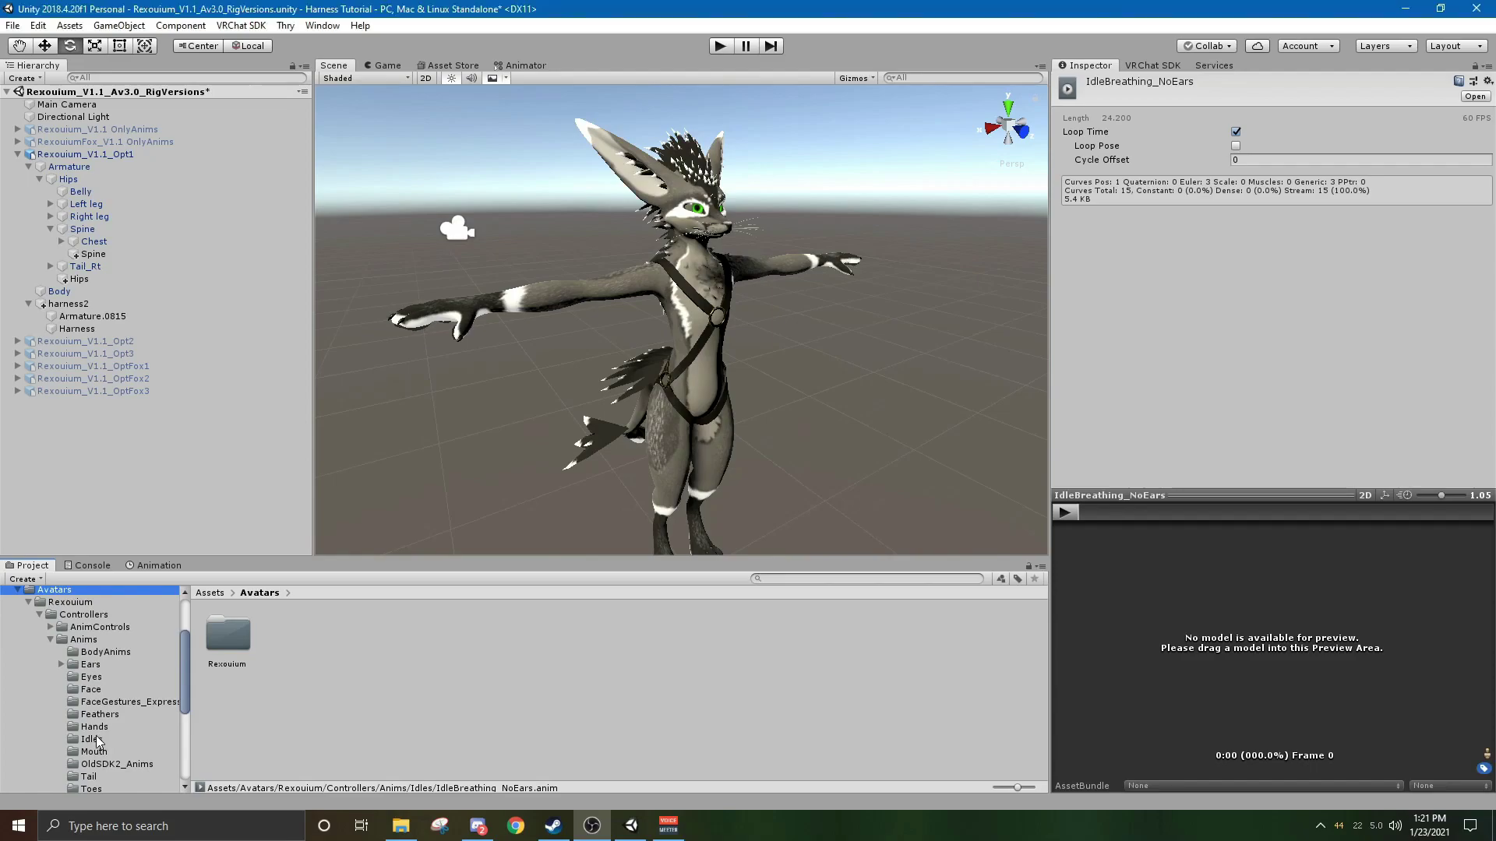
left_click(95, 739)
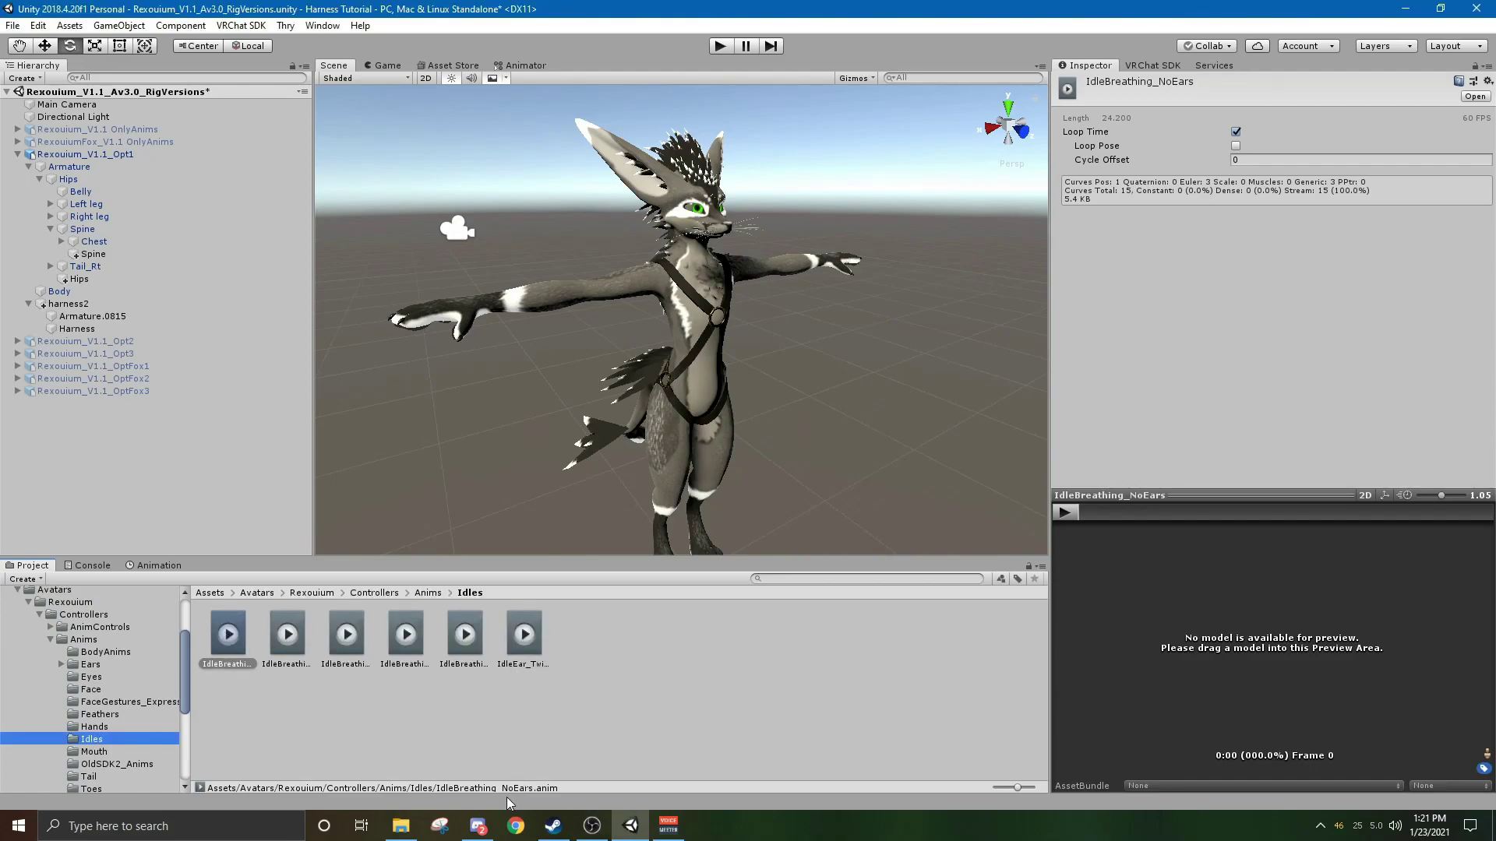
left_click(292, 638)
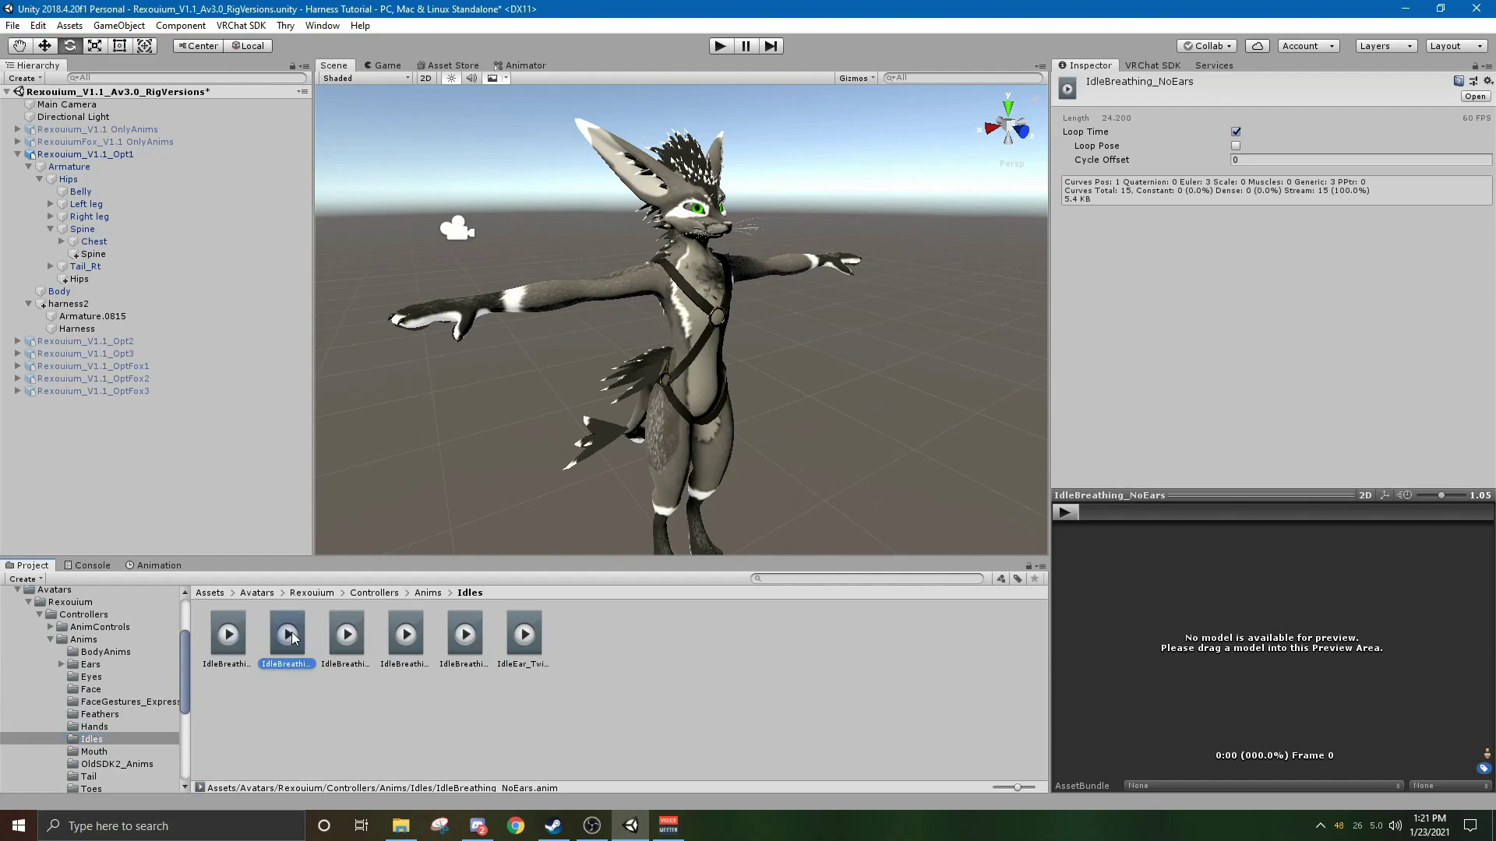
left_click(343, 647)
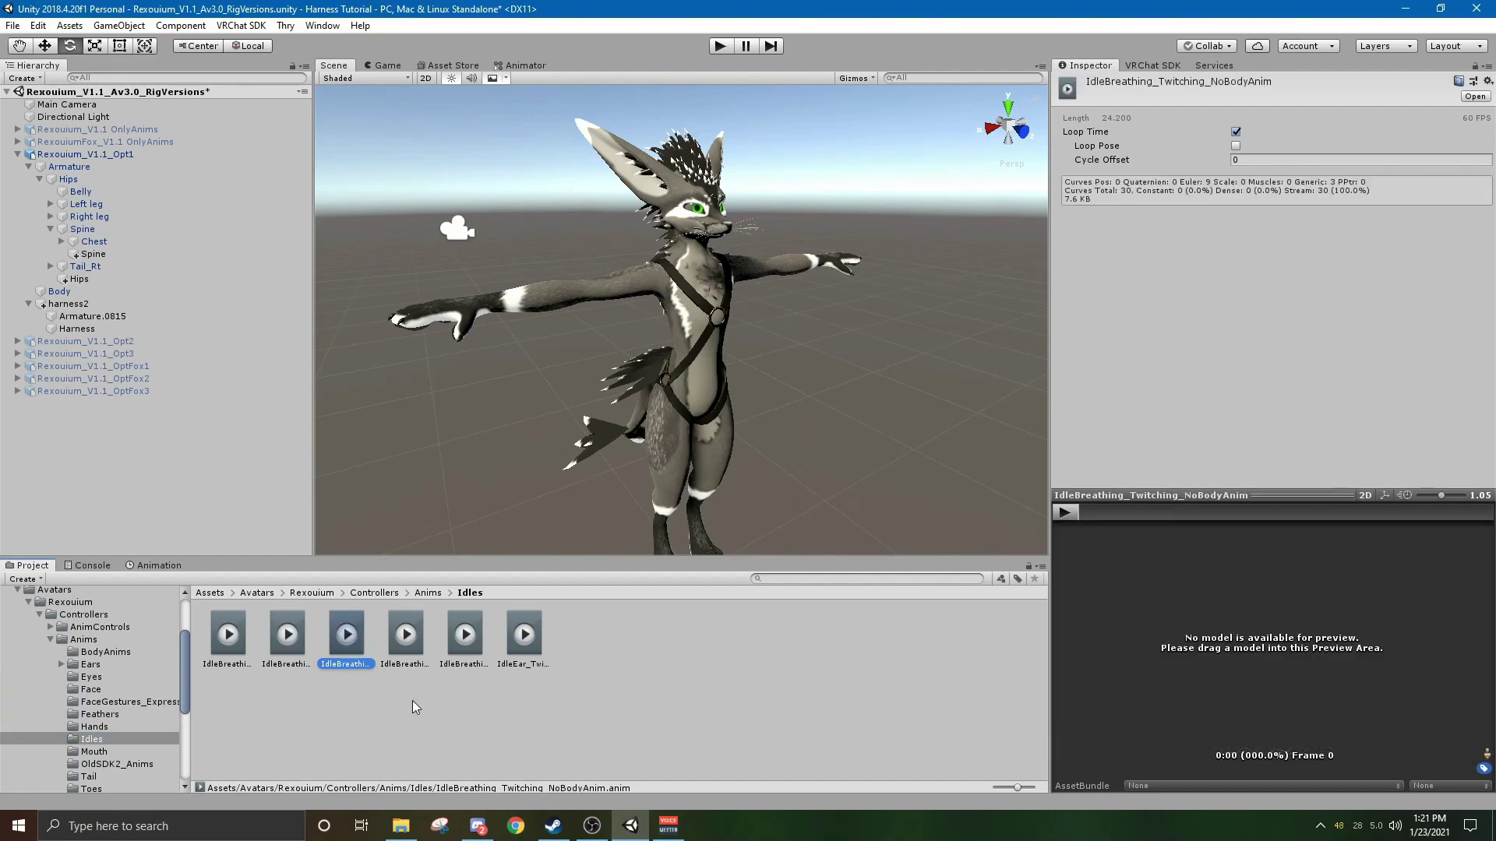
left_click(413, 648)
left_click(465, 647)
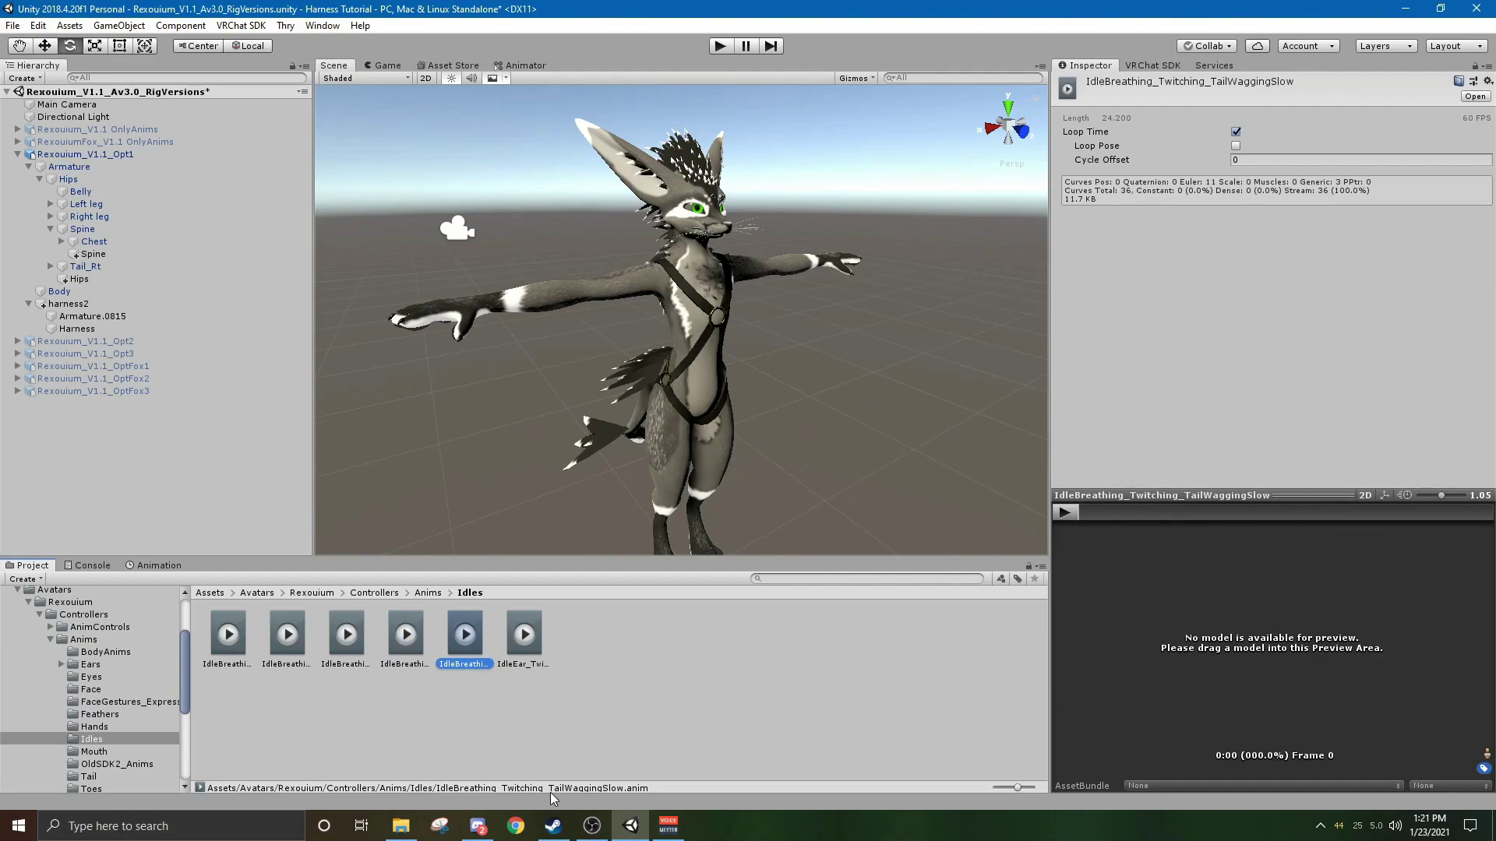
right_click(461, 634)
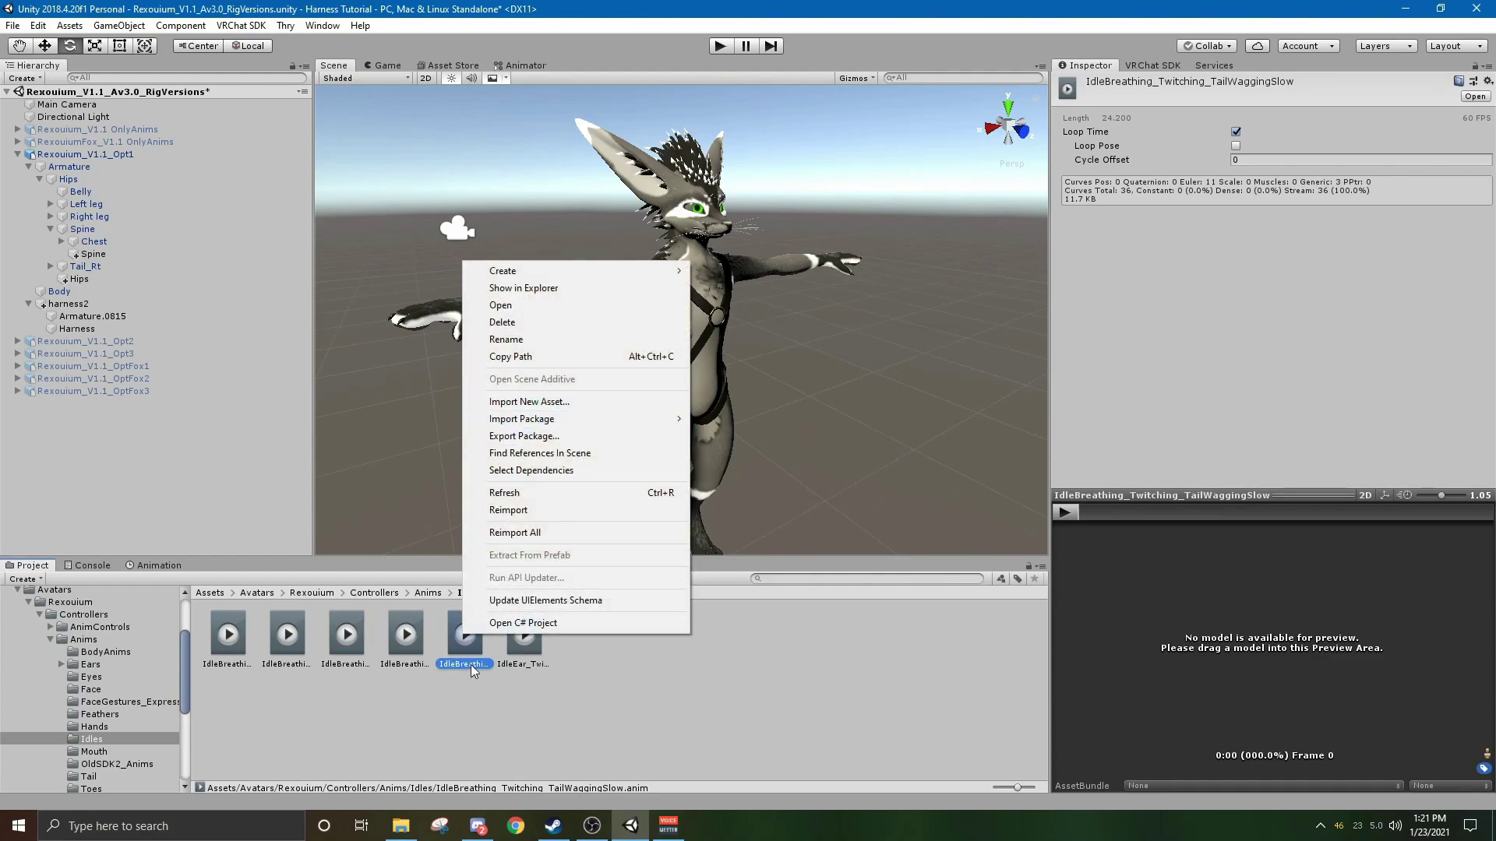
Show the TailWaggingSlow clip in File Explorer and paste a duplicate of its .anim file.
left_click(556, 287)
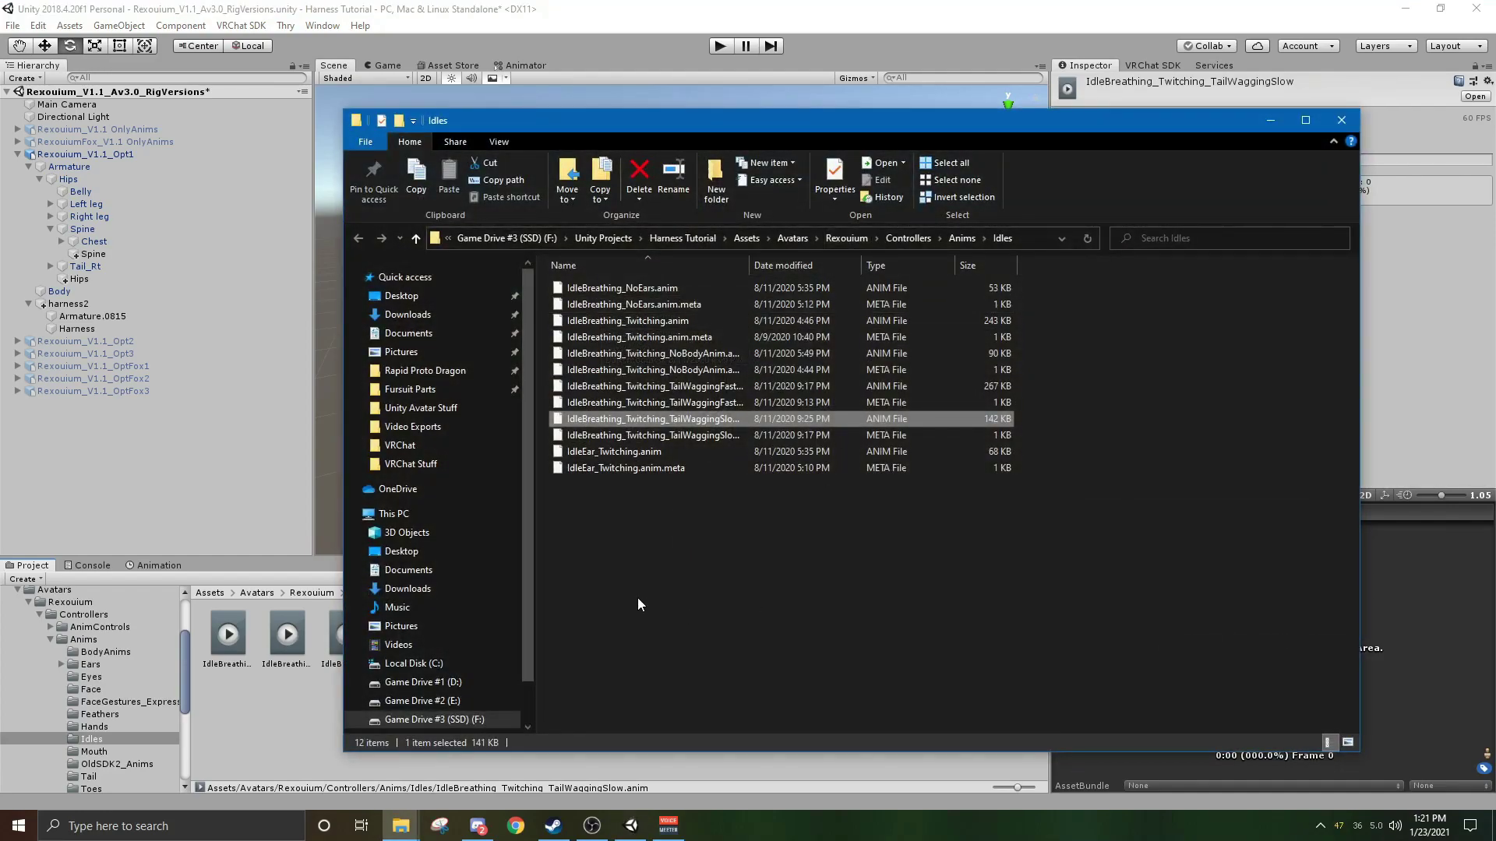
double_click(751, 264)
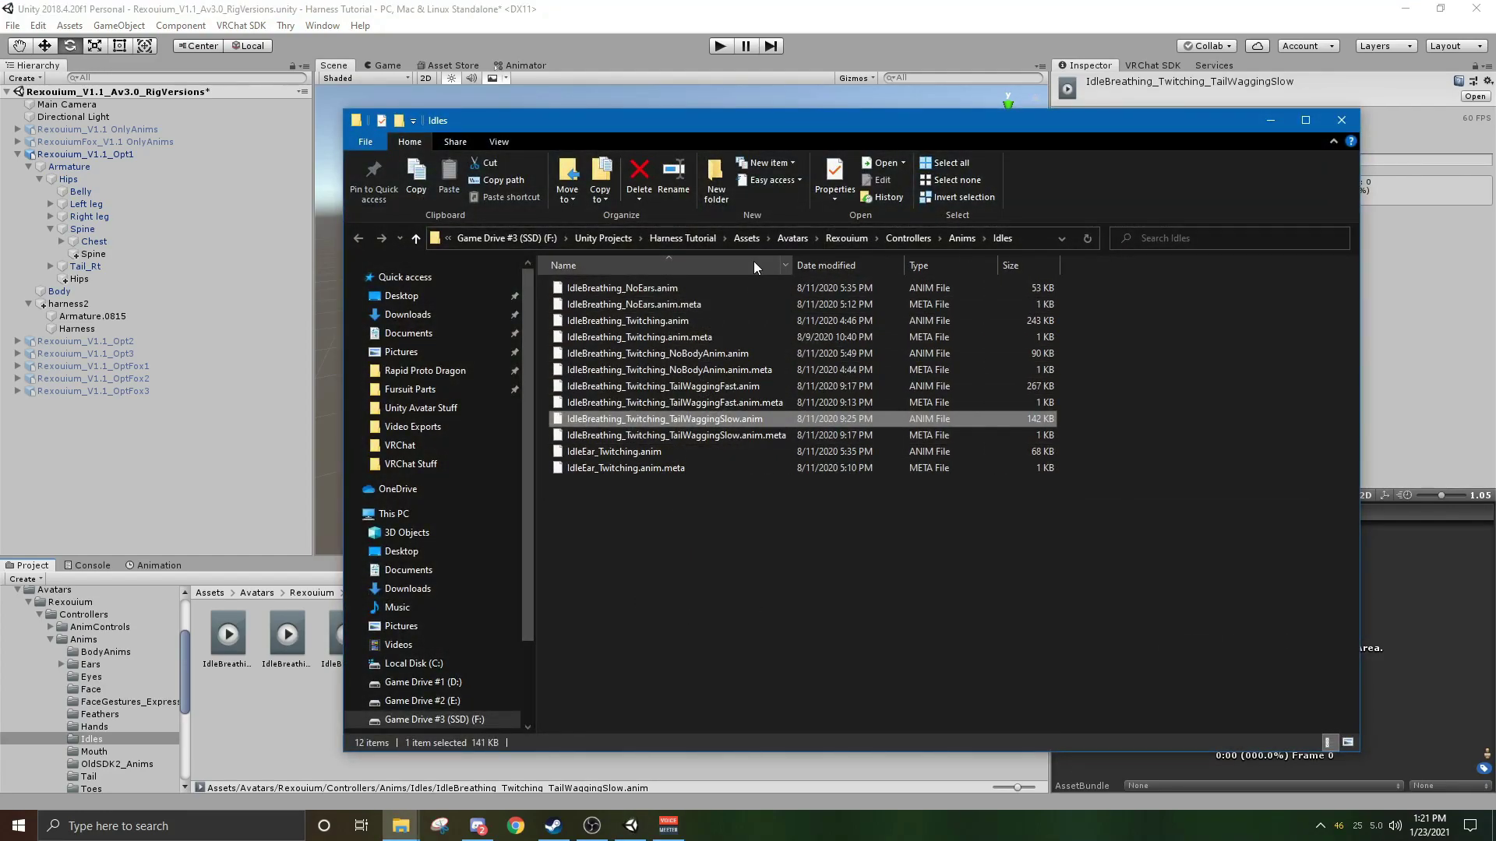
key("ctrl+c")
left_click(682, 586)
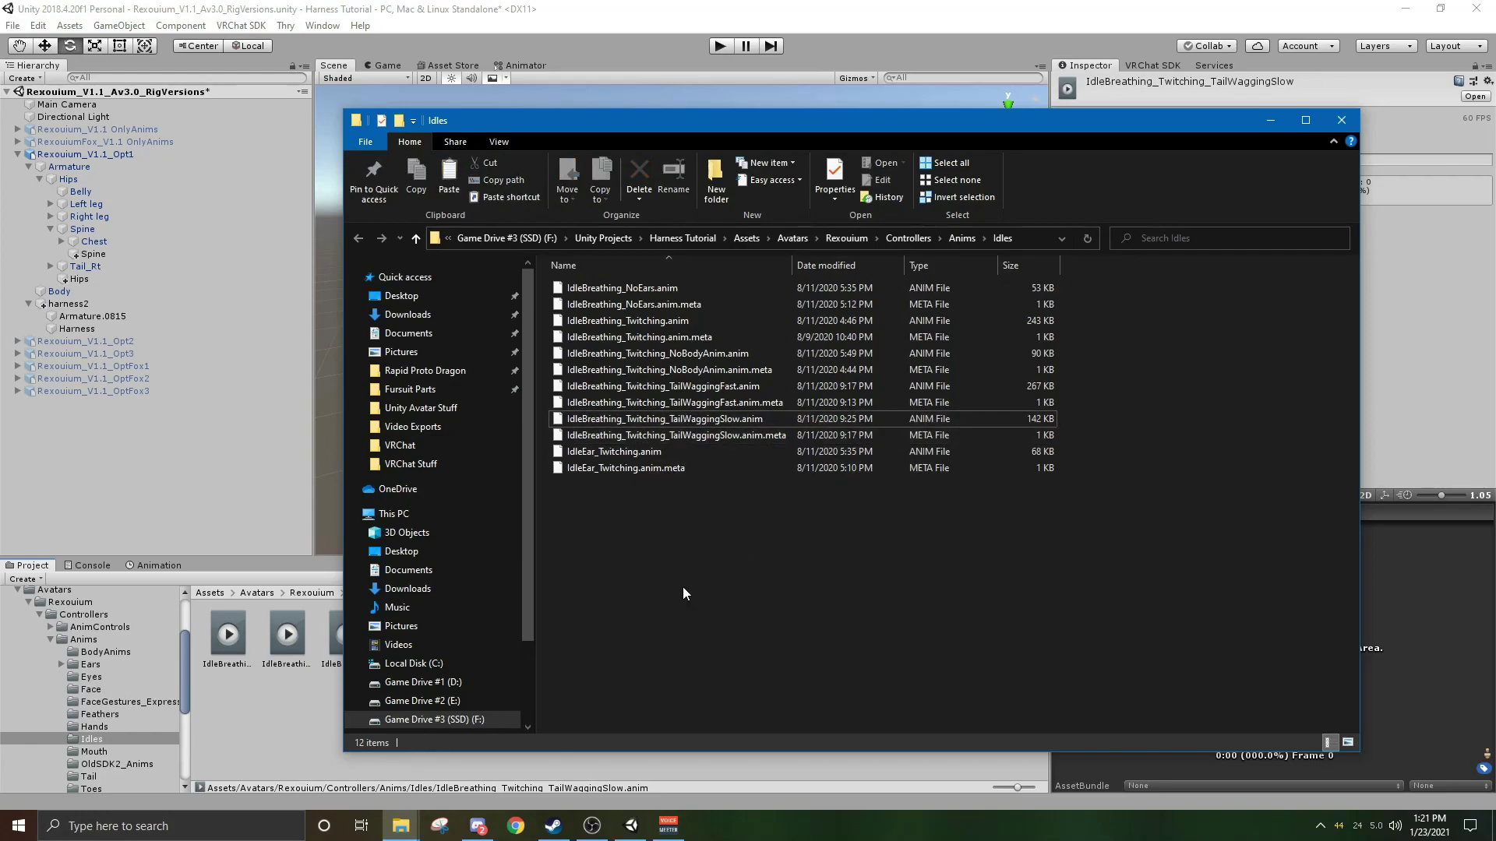
key("ctrl+v")
double_click(734, 419)
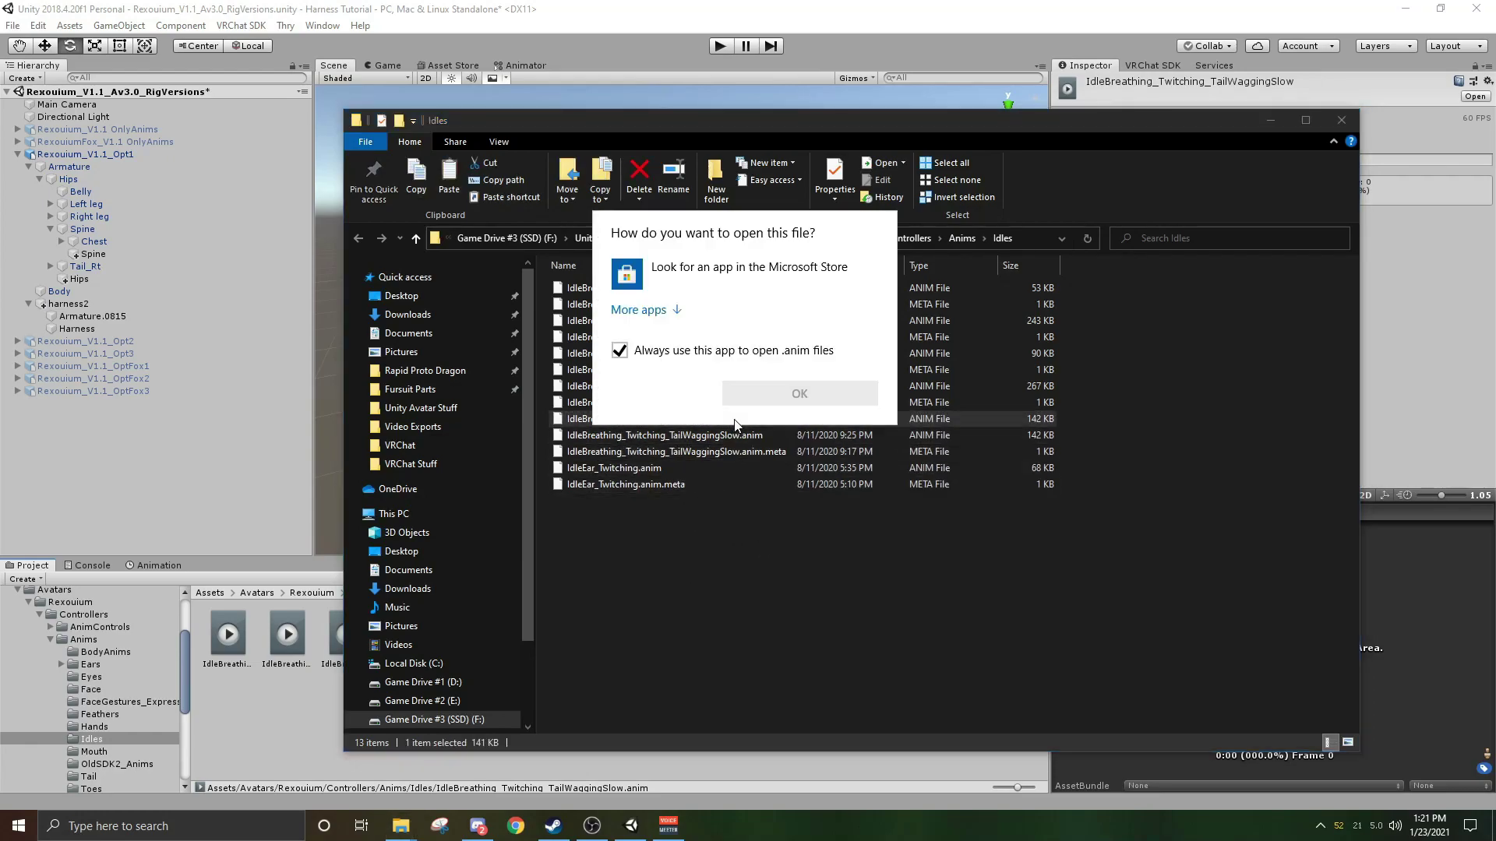
left_click(798, 489)
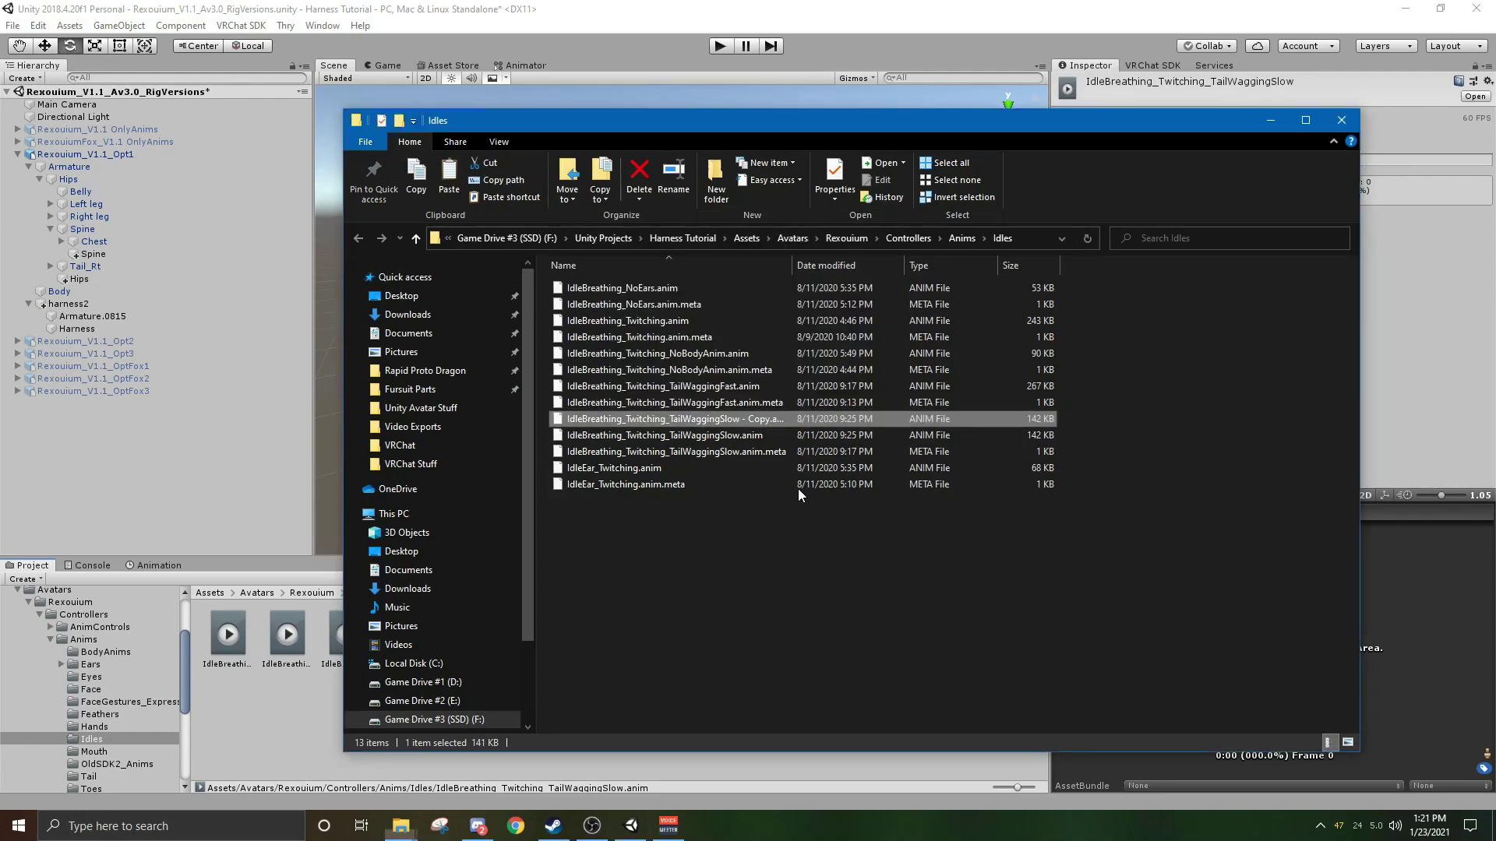
Rename the duplicate to 'IdleBreathing_Twitching_TailWaggingSlow with Harness'.
left_click(749, 419)
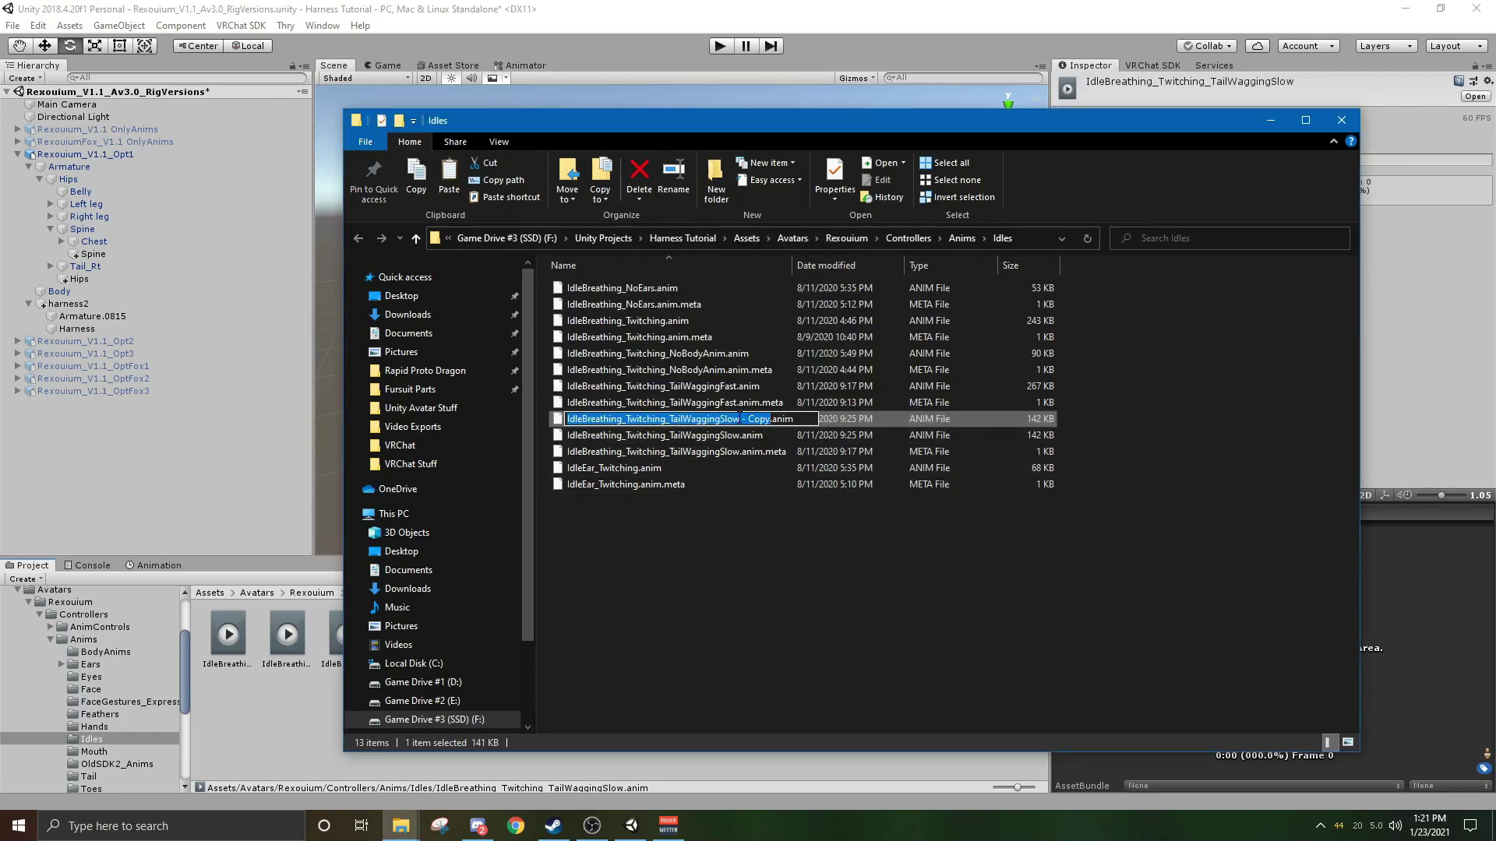
left_click_drag(740, 419, 750, 419)
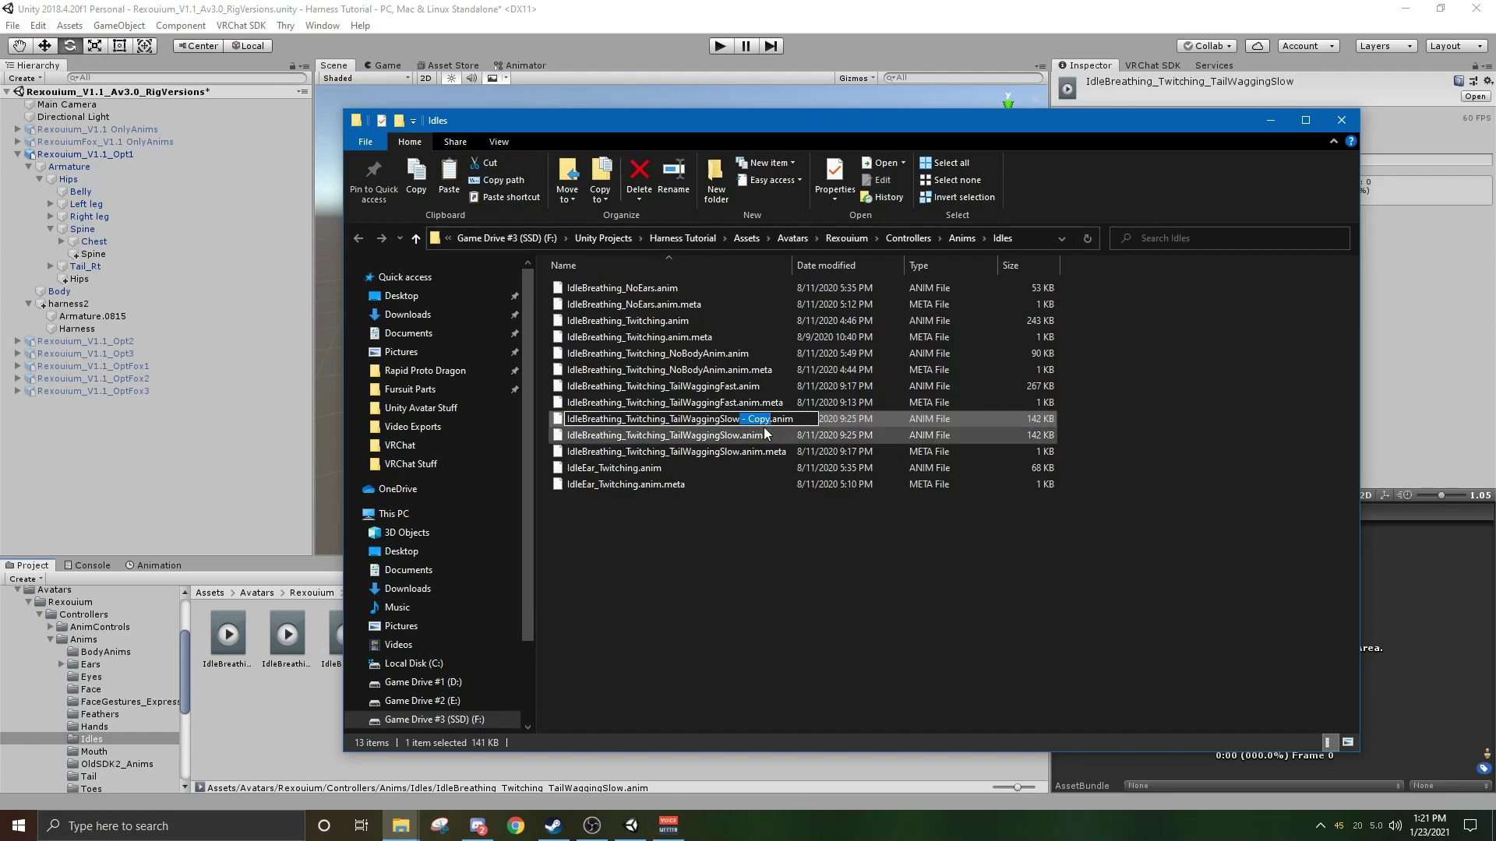
type("with Harness")
left_click(680, 536)
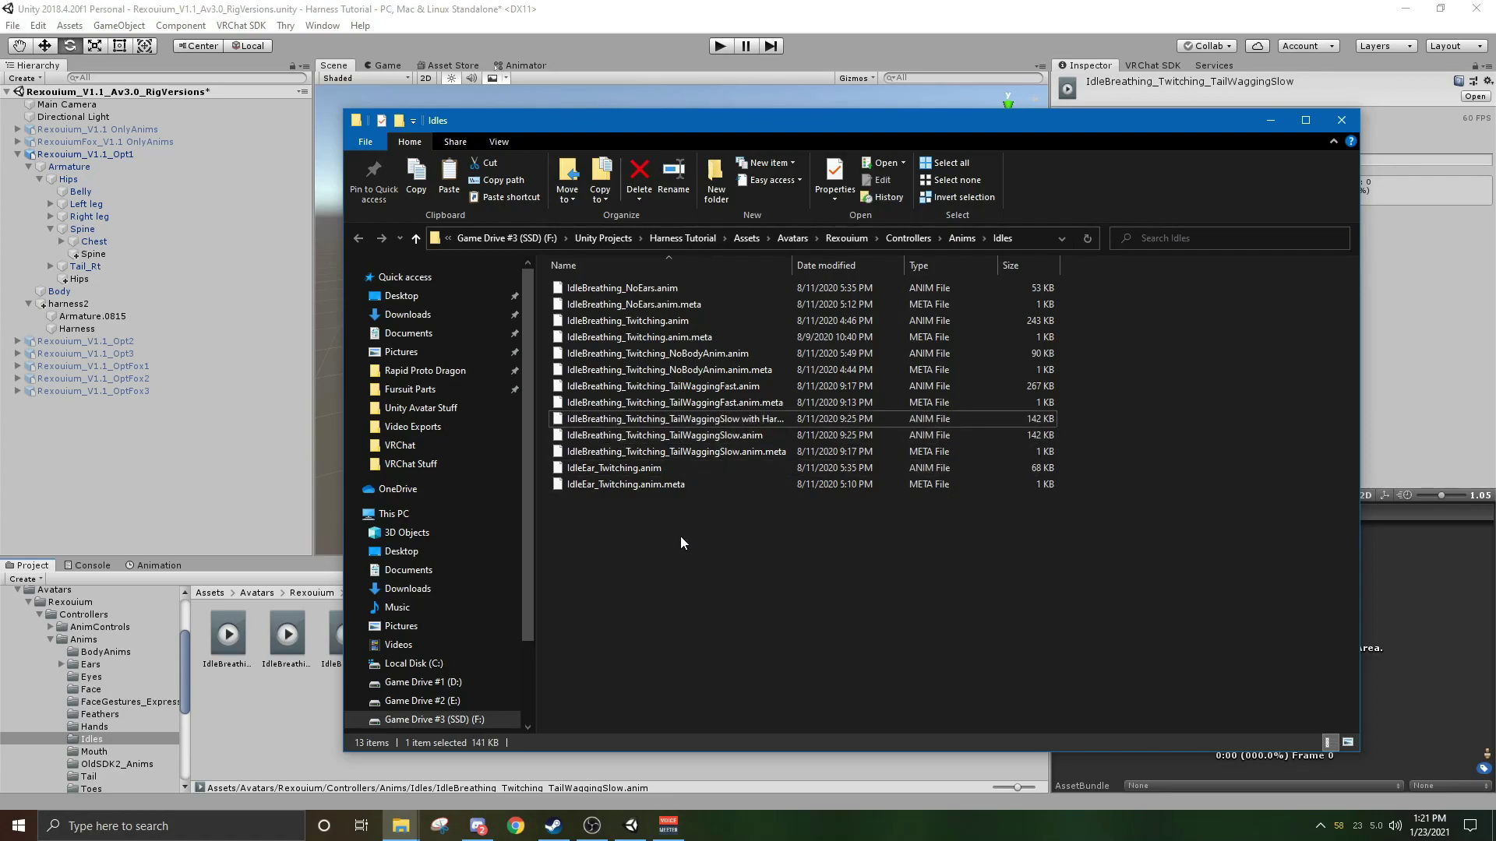
Drag the renamed 'with Harness' animation from Explorer into Unity's Project panel.
left_click_drag(754, 109, 1007, 58)
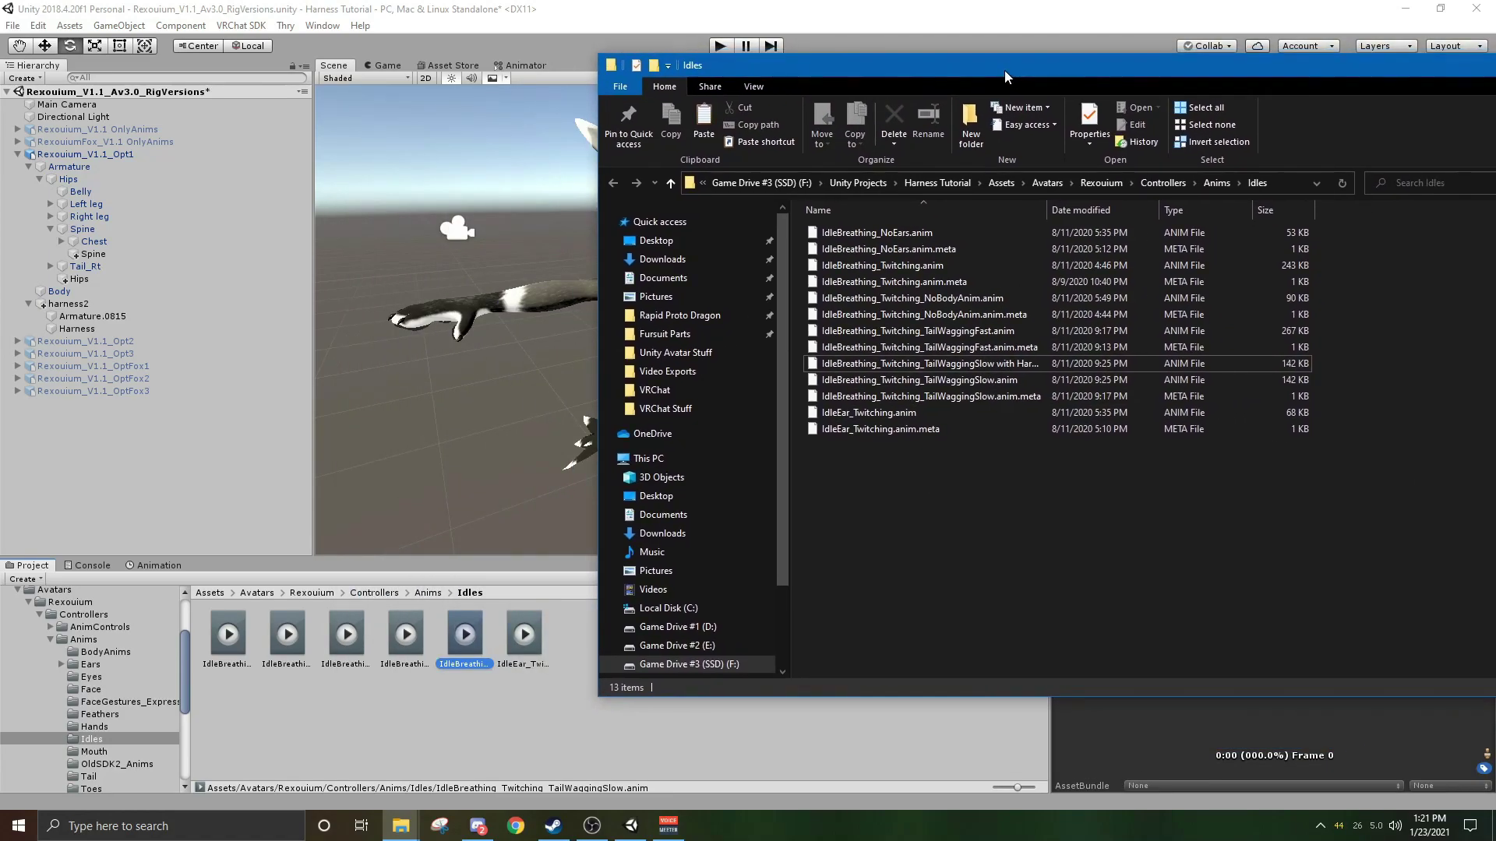
double_click(1047, 210)
left_click_drag(1021, 360, 559, 726)
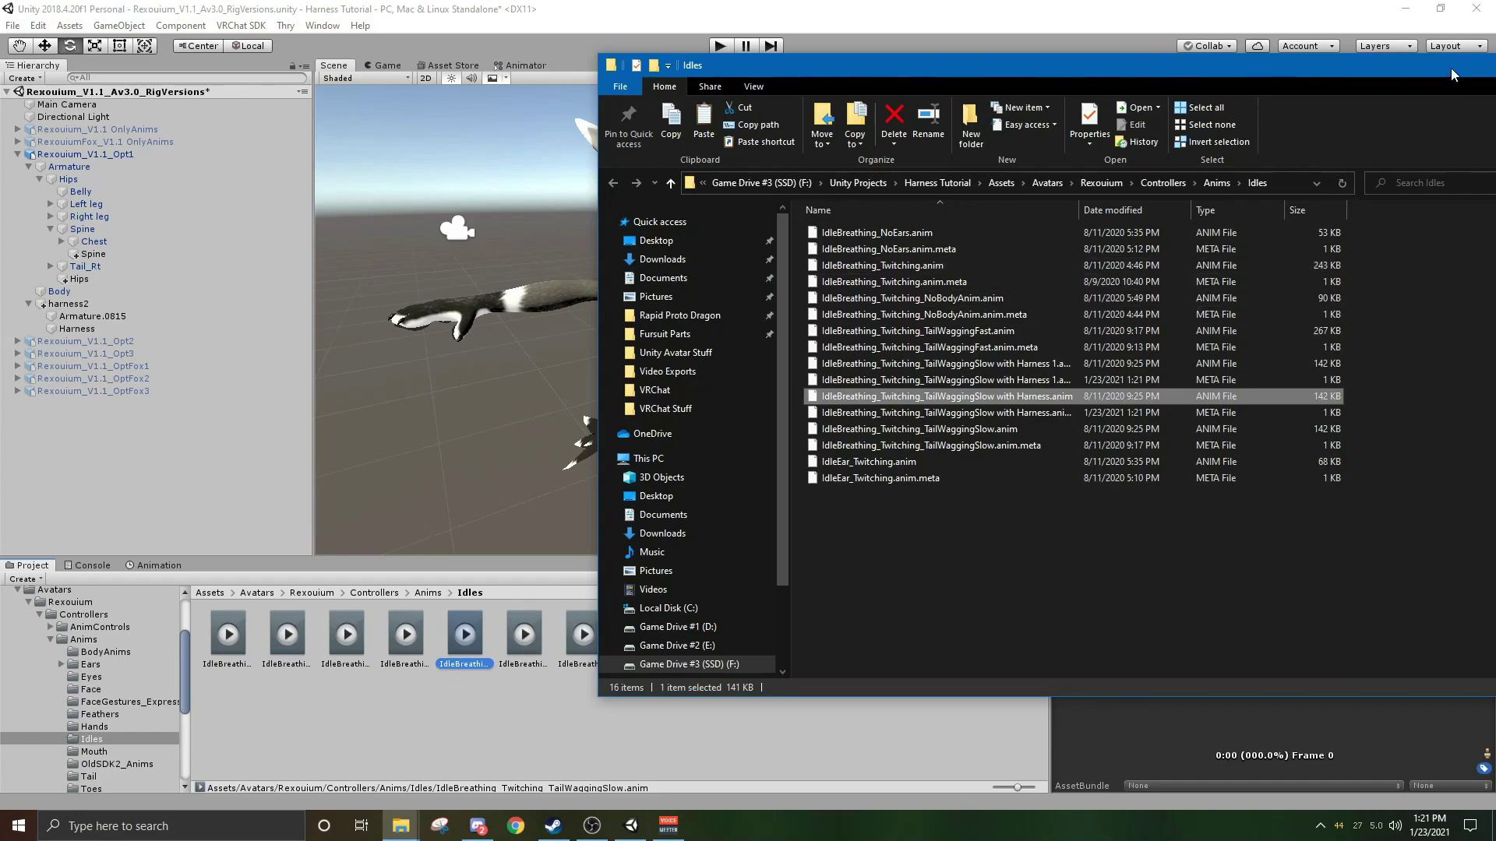
left_click_drag(1450, 67, 1230, 94)
Drop the 'with Harness' clip onto Rexouium_V1.1_Opt1, creating its animator controller in Idles.
left_click(1375, 93)
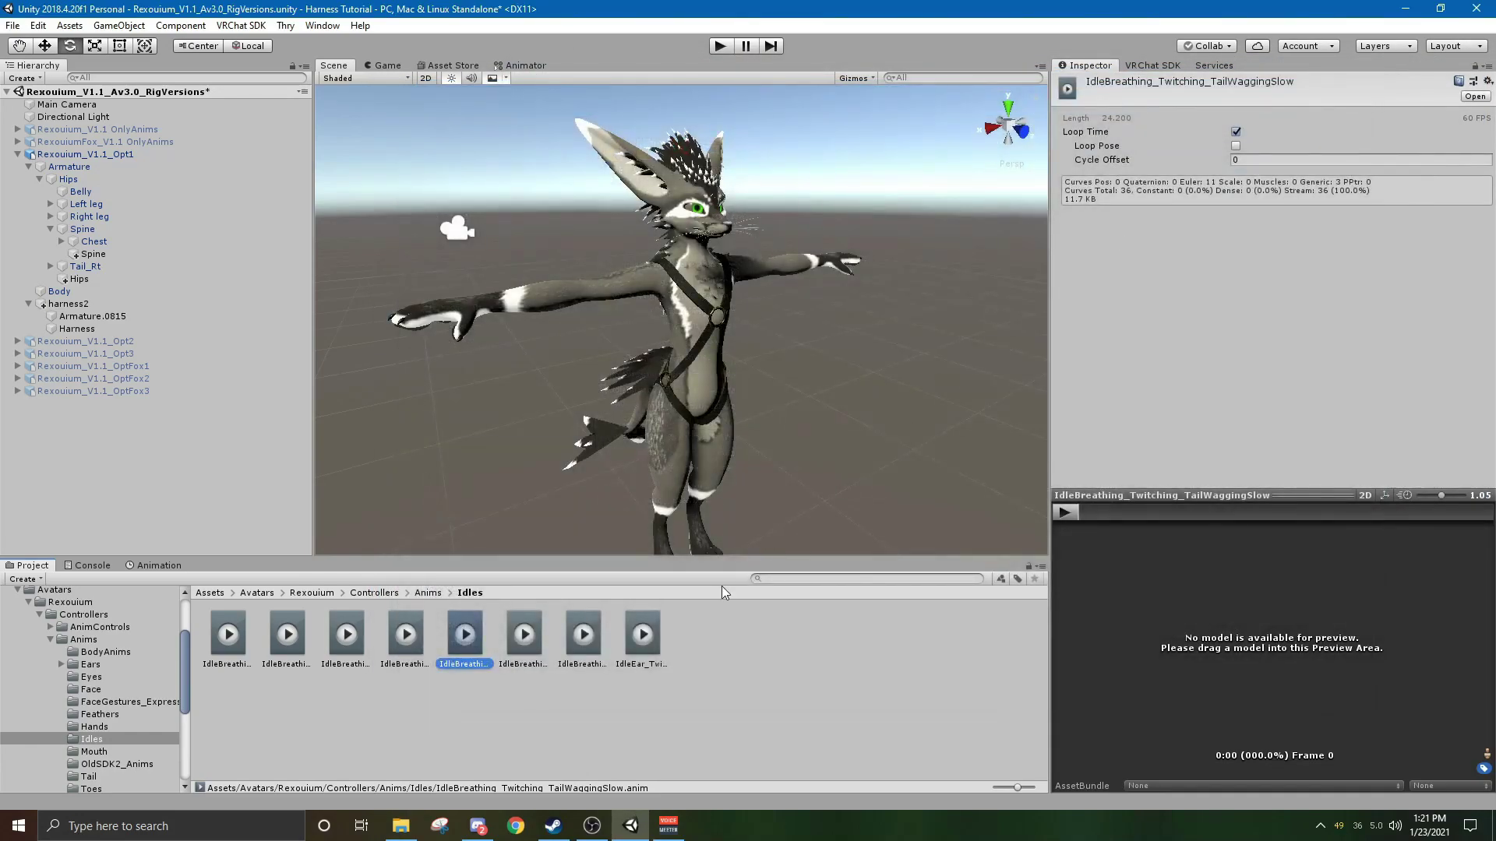
left_click(511, 624)
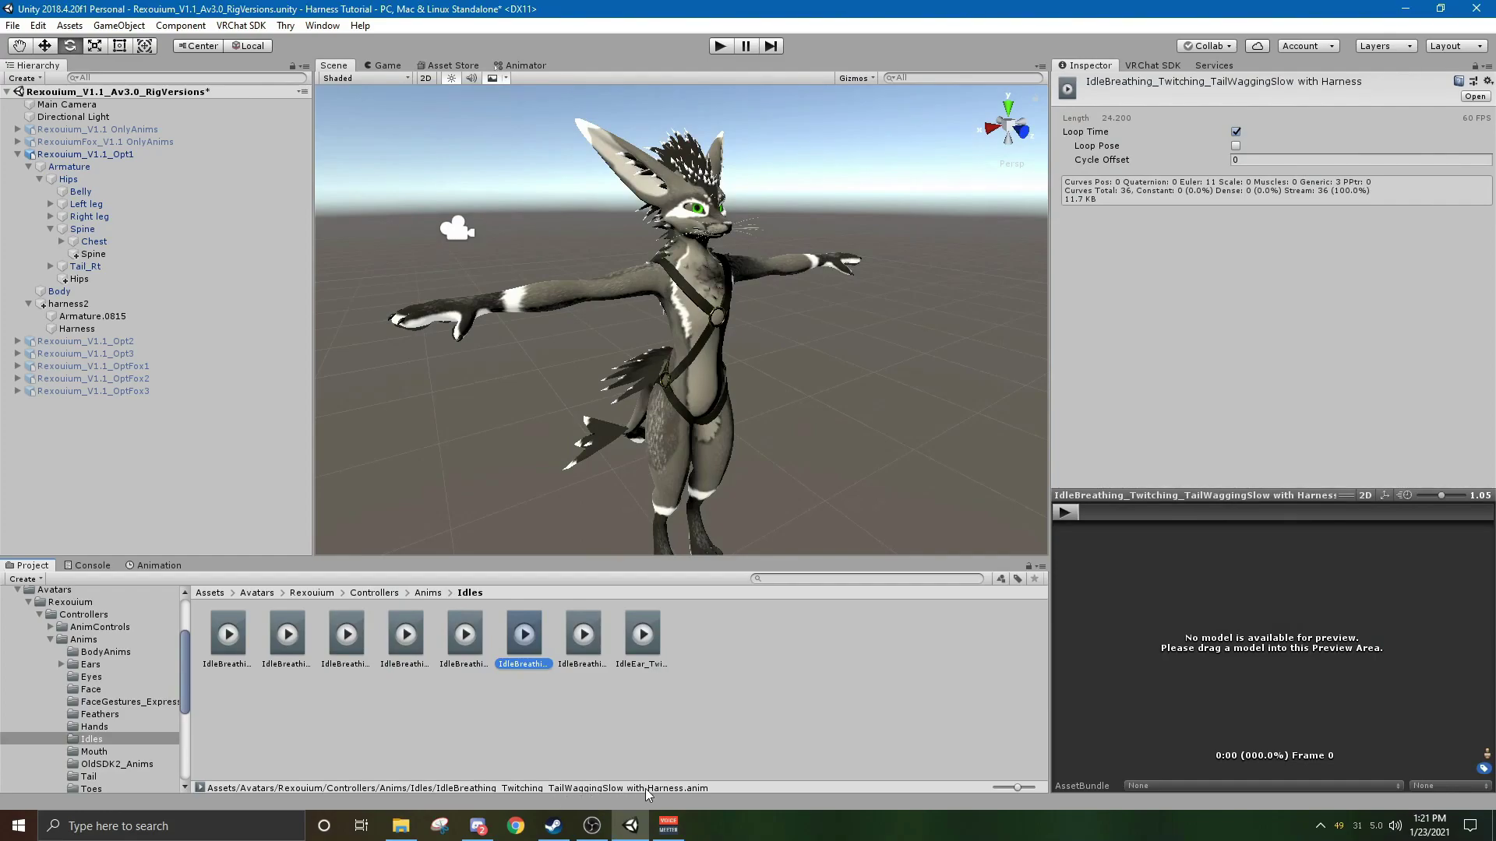
left_click(157, 565)
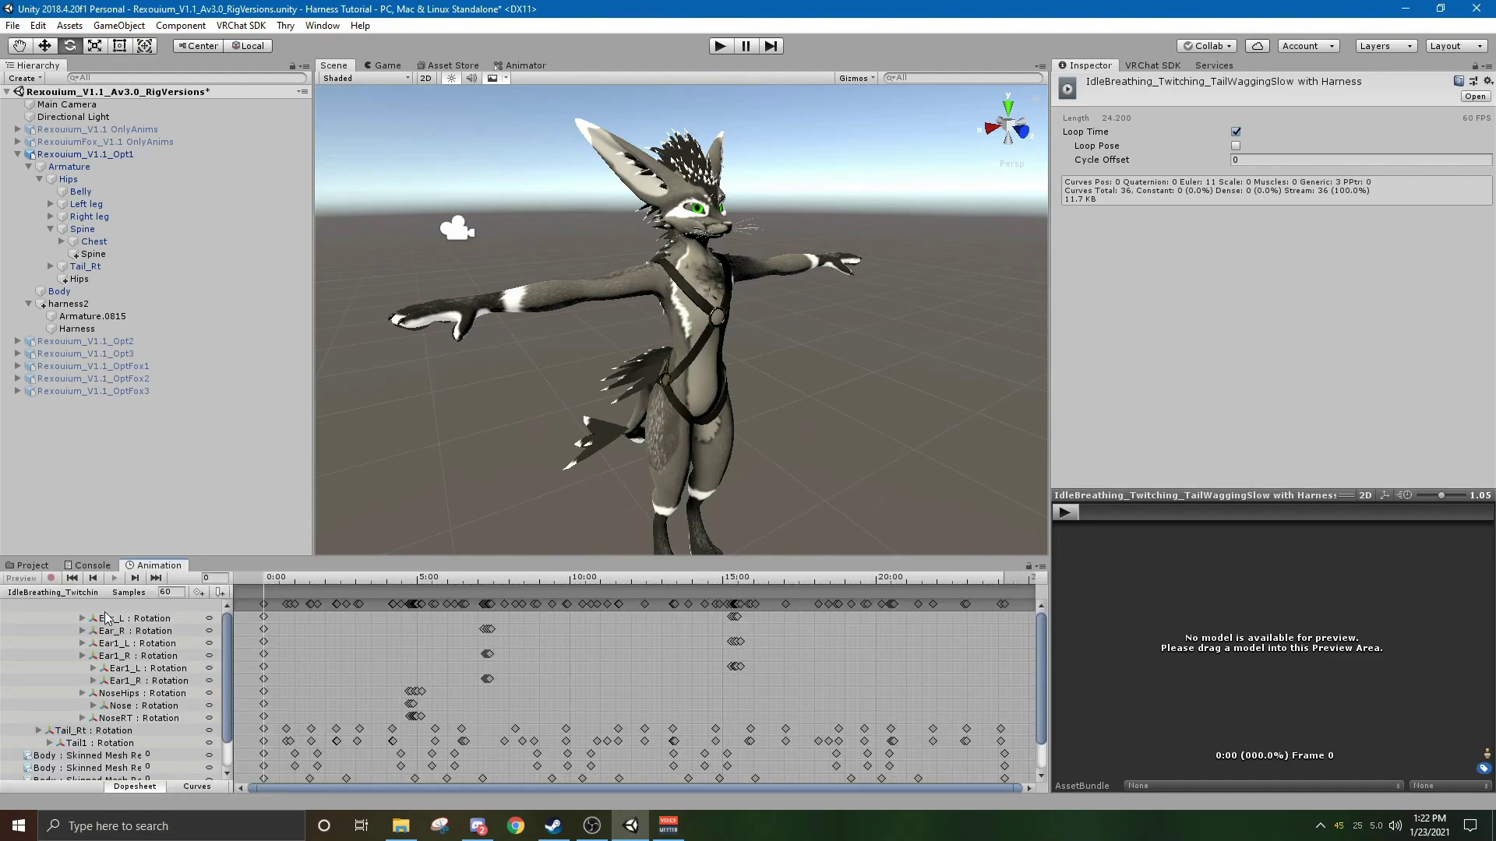
left_click(100, 154)
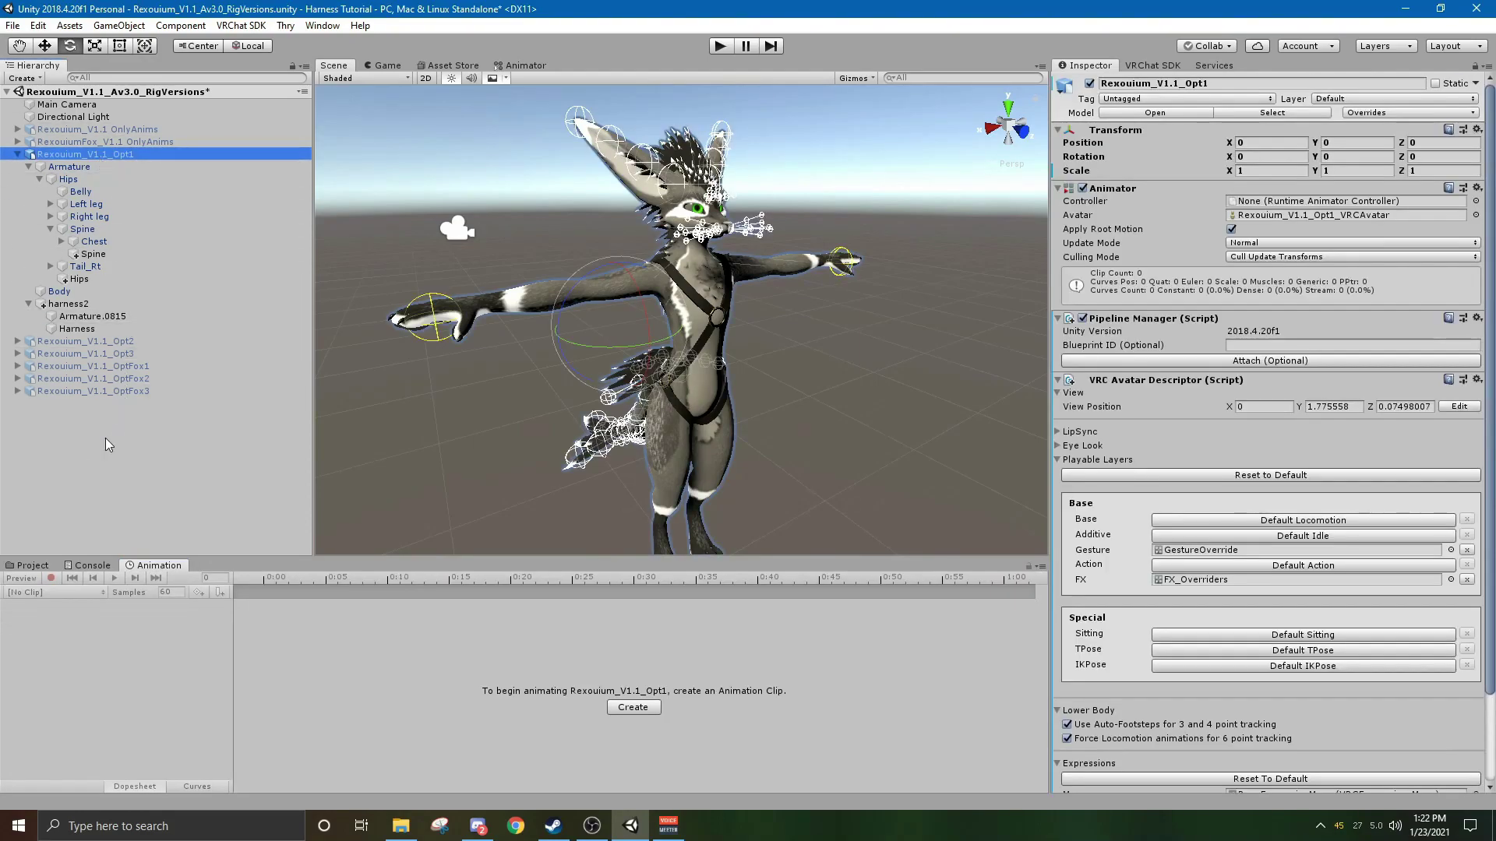
left_click(29, 567)
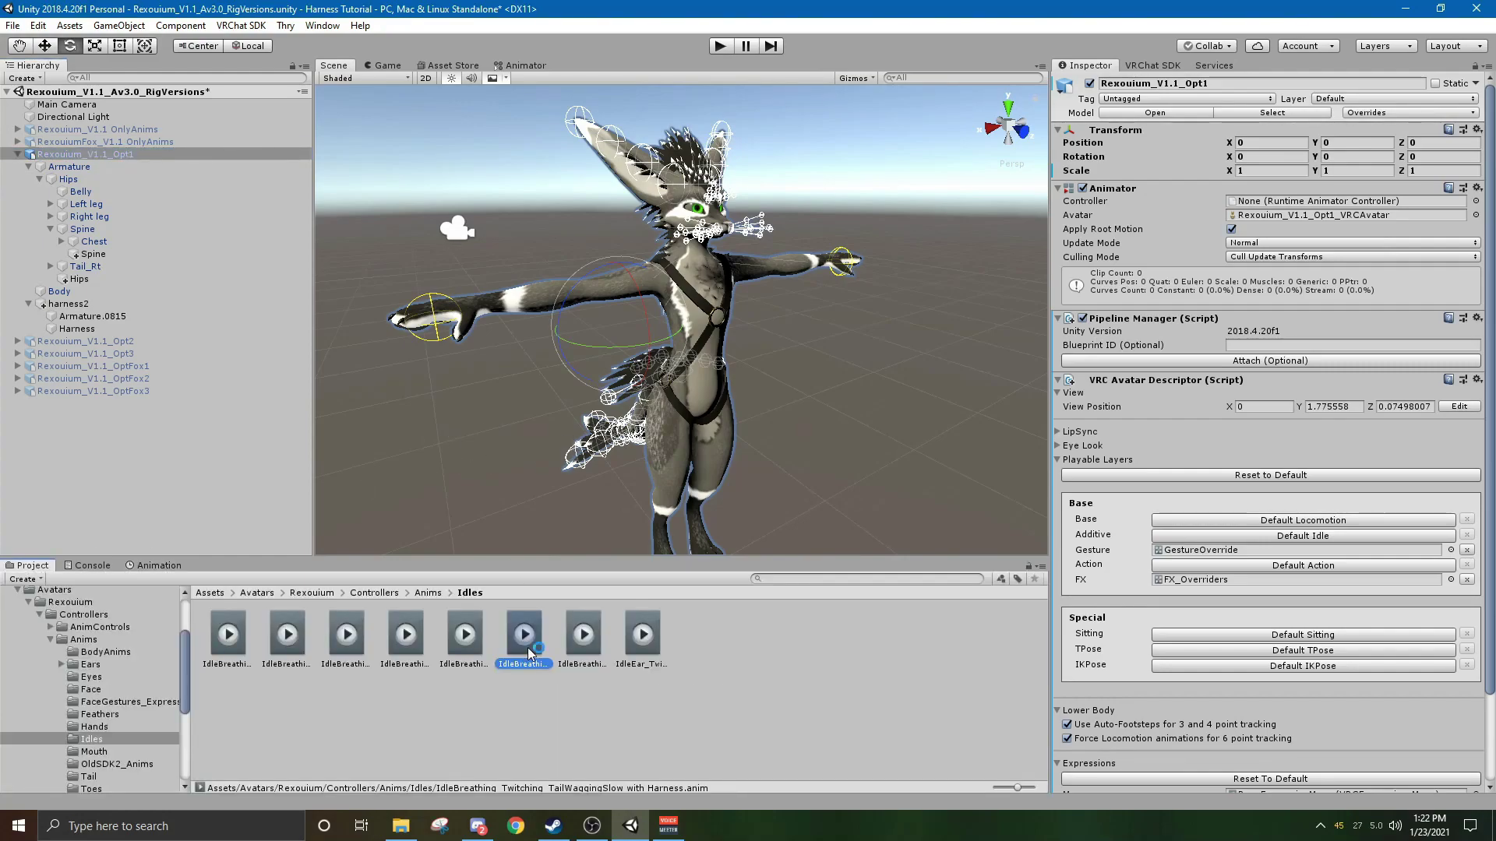
left_click_drag(526, 643, 68, 158)
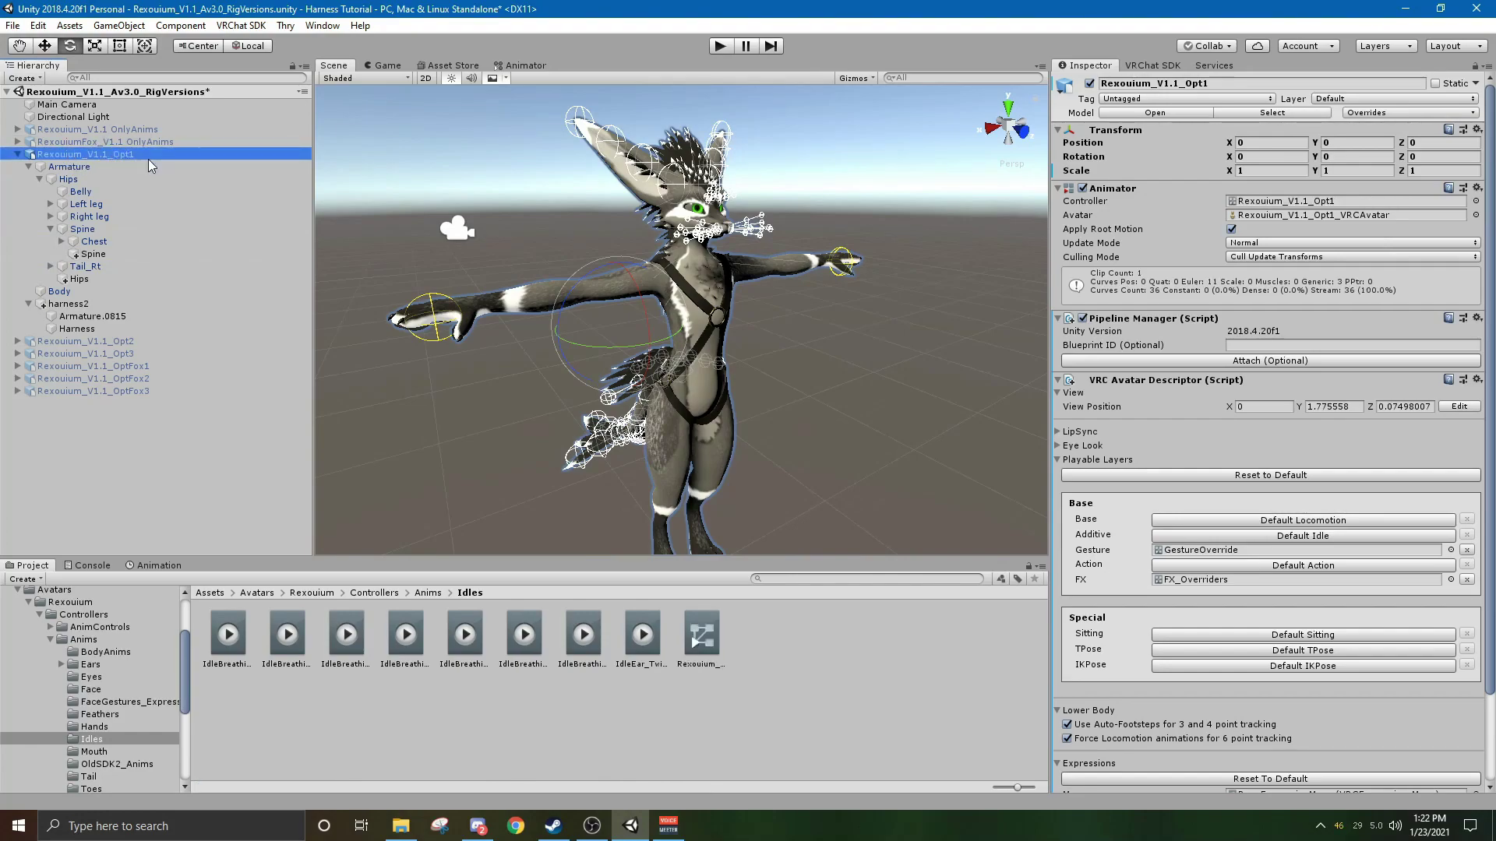
Bring up the Animation window on the 'with Harness' breathing clip, leaving the clip selection unchanged.
left_click(145, 567)
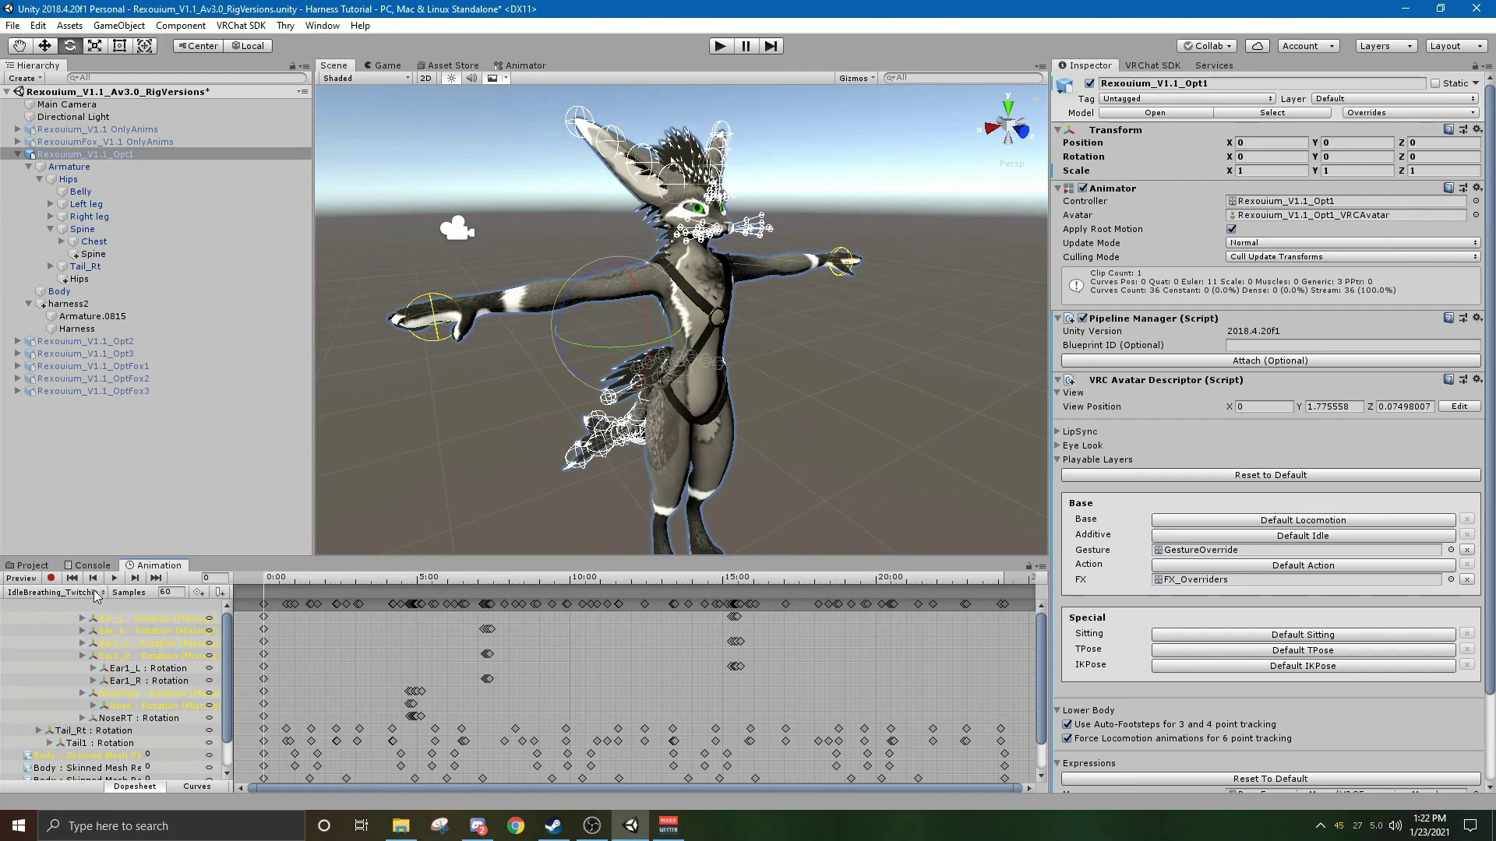
left_click(95, 594)
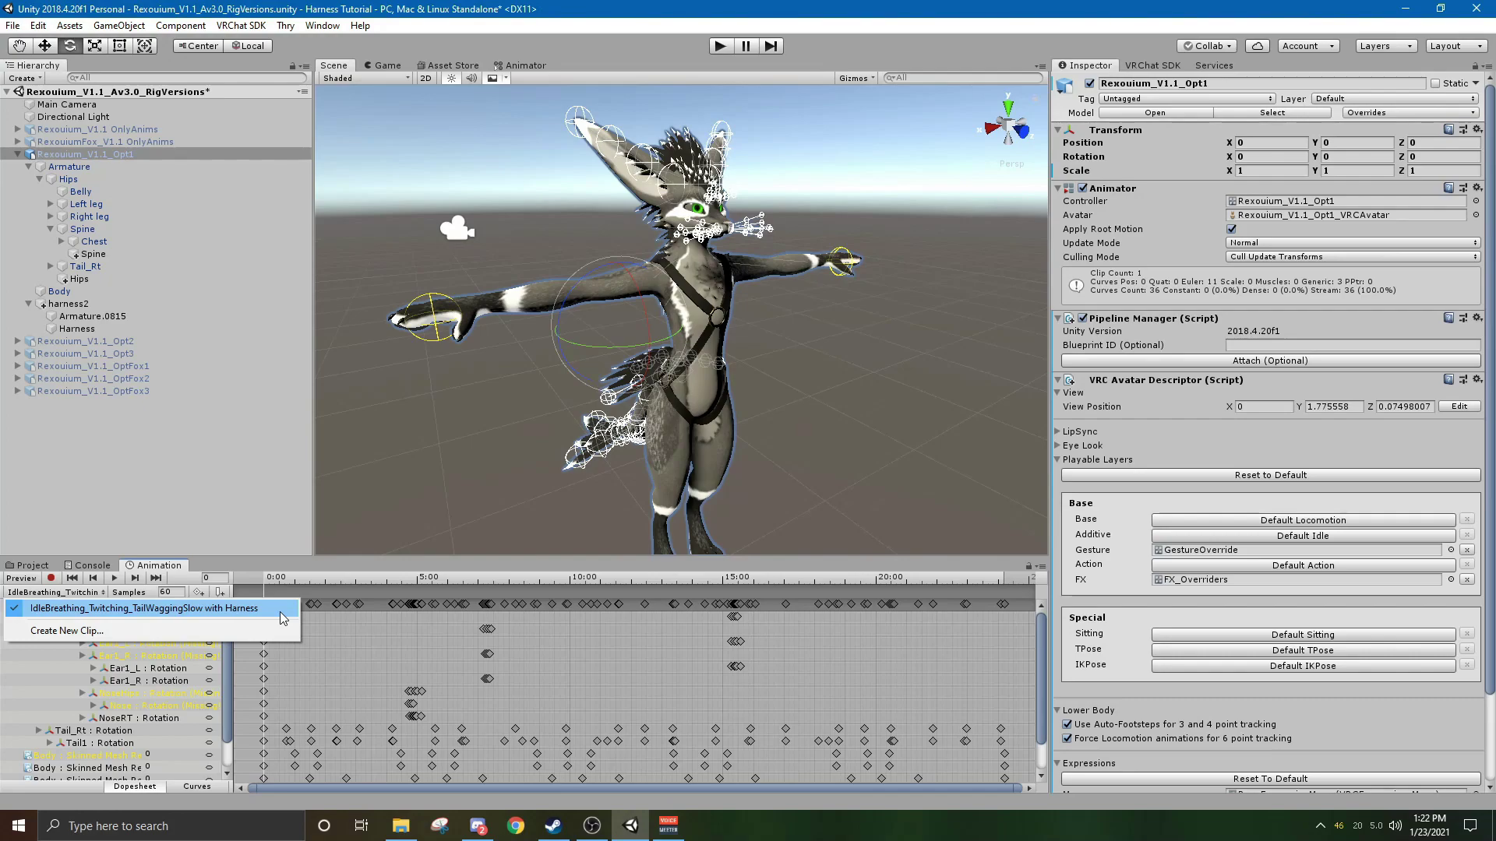
left_click(195, 535)
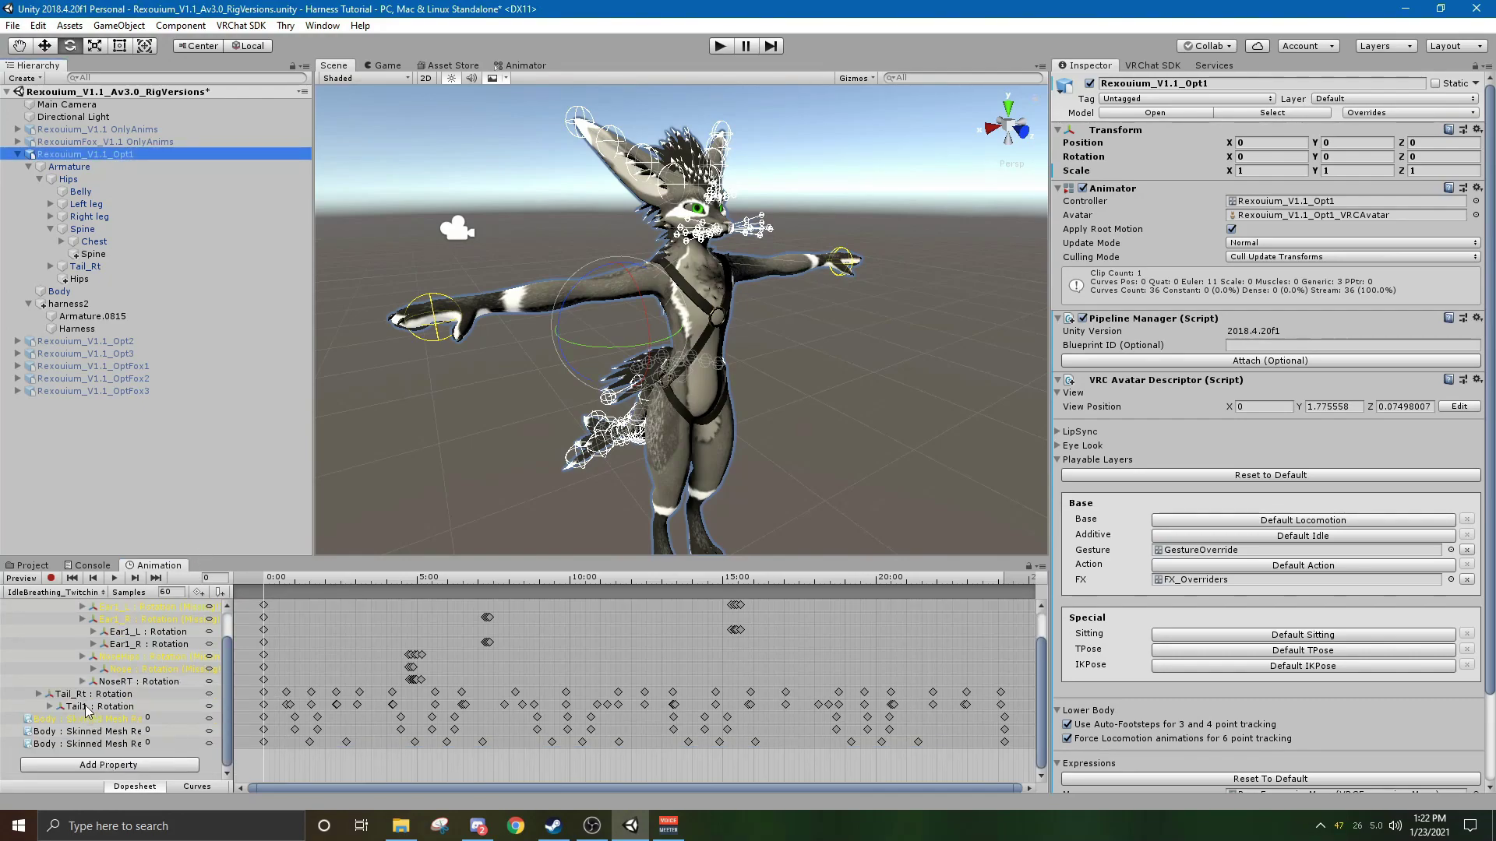
Widen the animated property-name column and scroll through the clip's property tracks.
left_click_drag(234, 628, 364, 626)
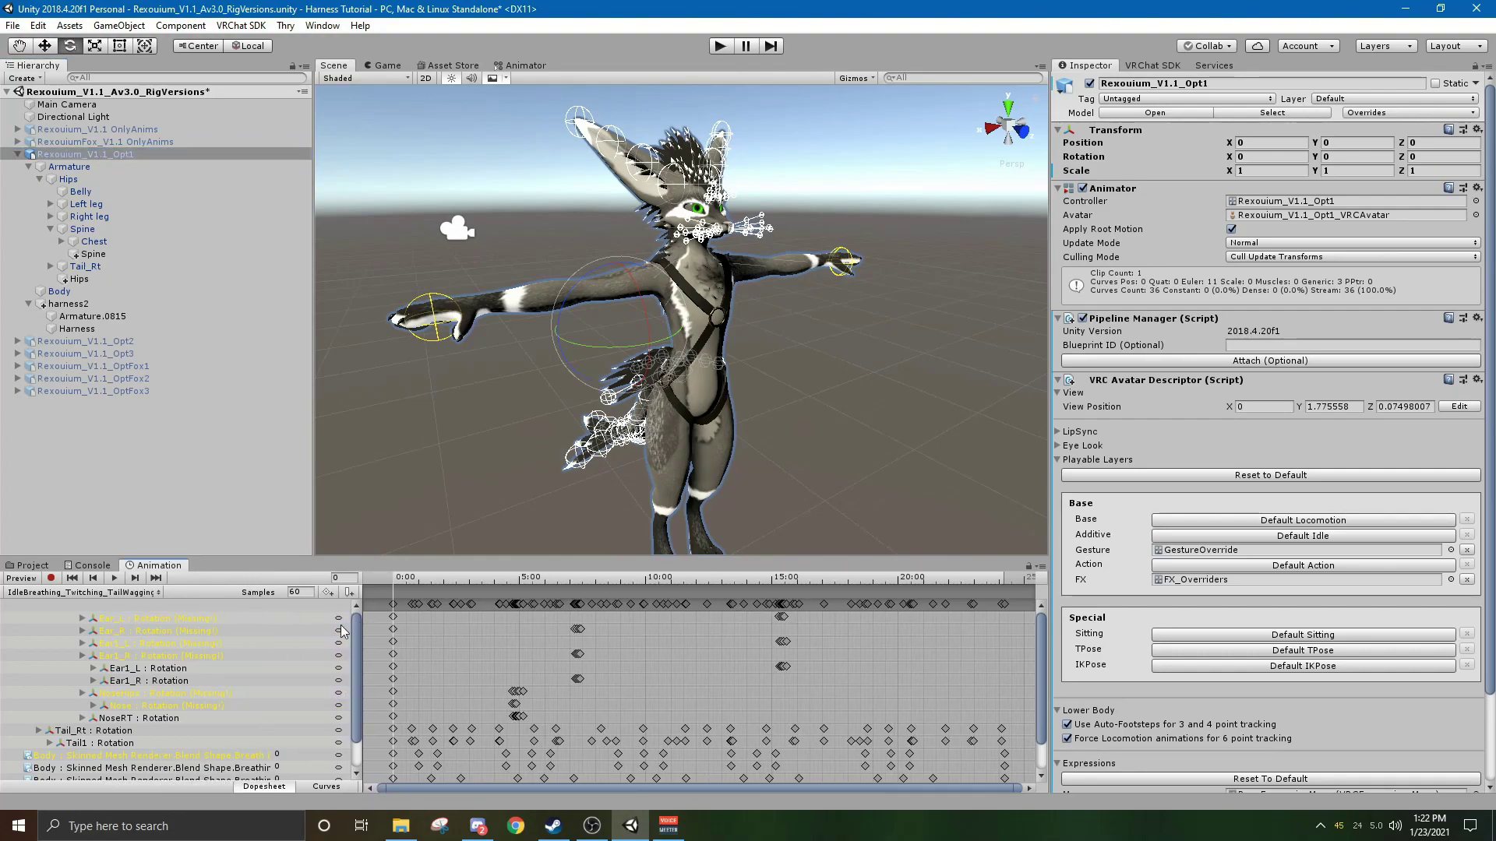
scroll(310, 633, "down", 2)
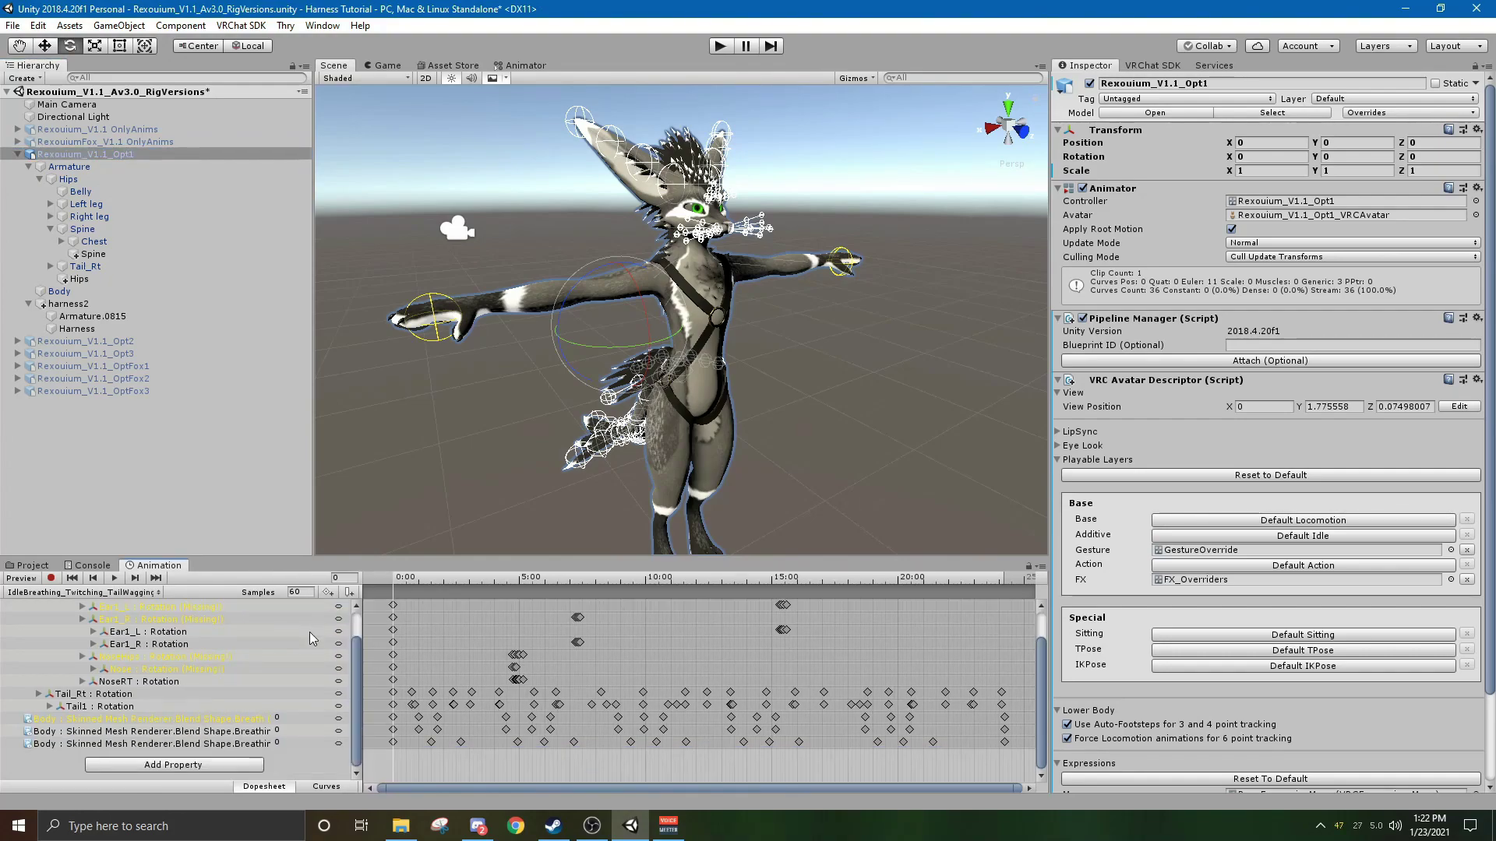
scroll(287, 639, "up", 2)
scroll(287, 639, "down", 2)
scroll(304, 638, "up", 2)
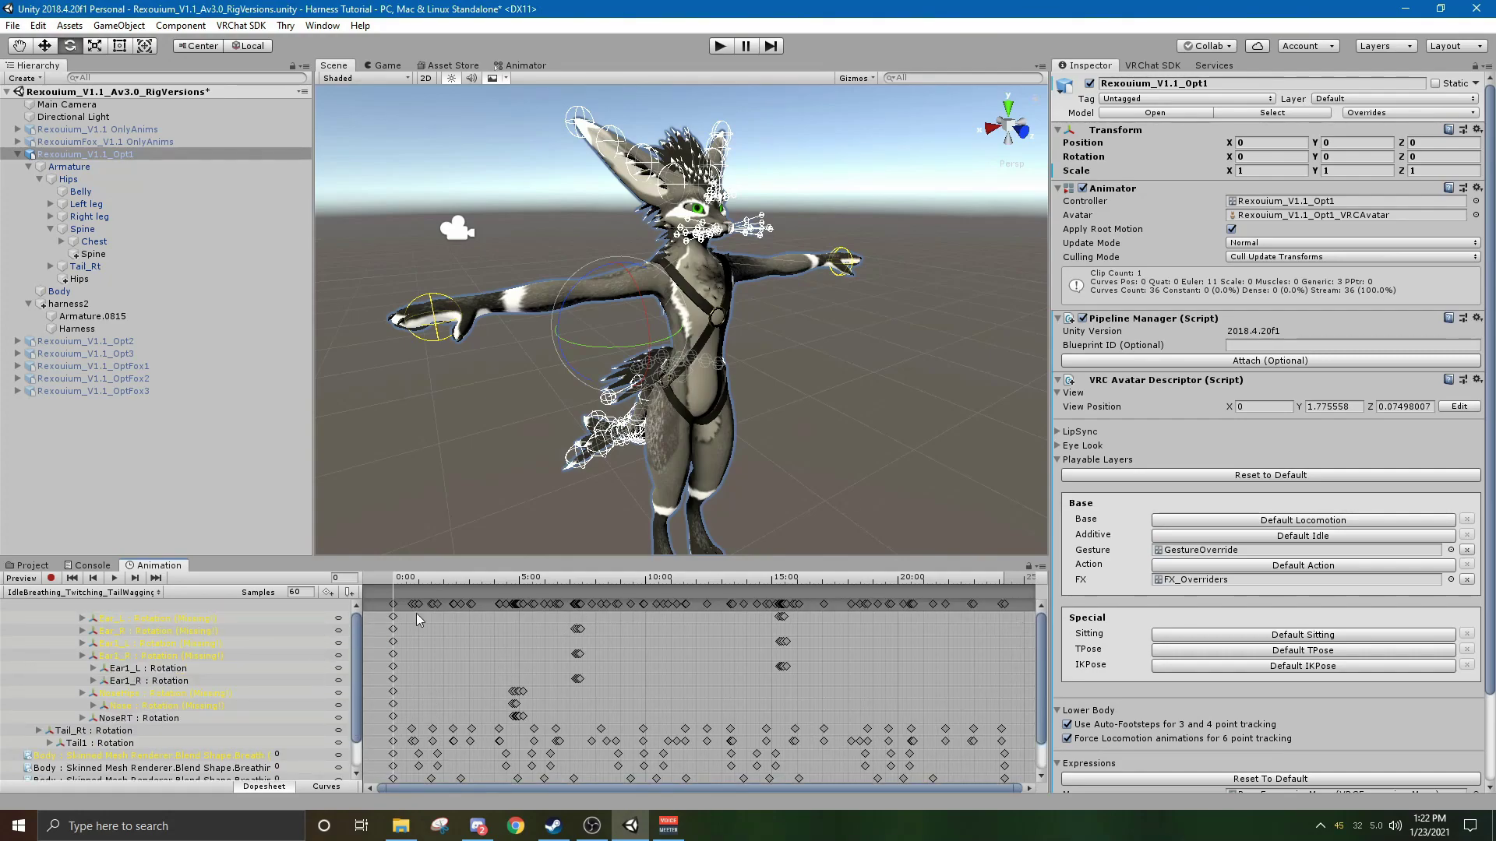
scroll(611, 663, "down", 2)
scroll(611, 664, "up", 2)
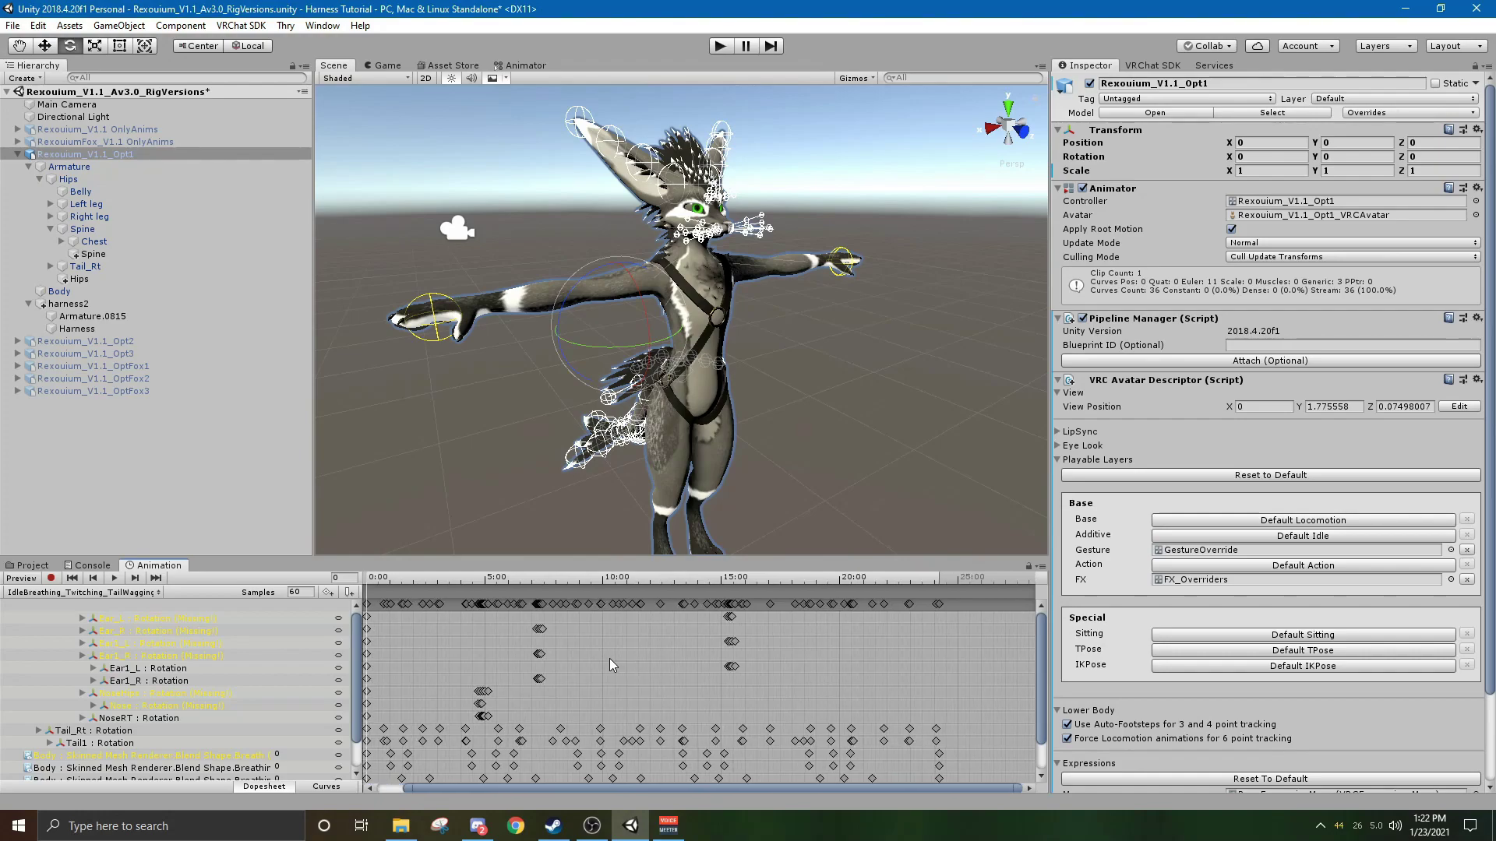
scroll(645, 795, "down", 1)
scroll(232, 668, "down", 2)
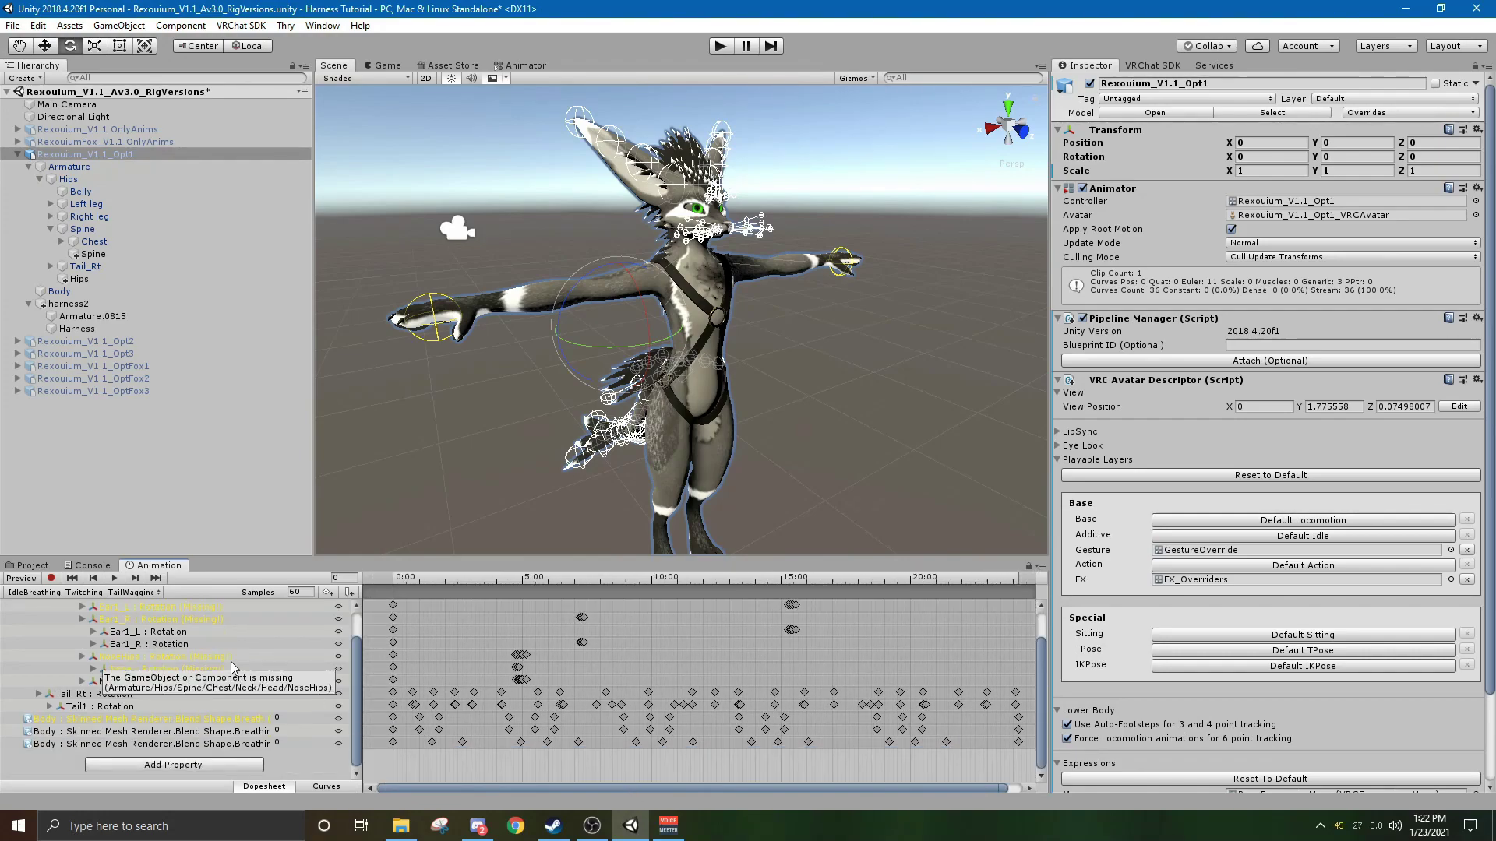
Add the Harness Skinned Mesh Renderer's Breathing blend shape as a track in the clip.
left_click(133, 765)
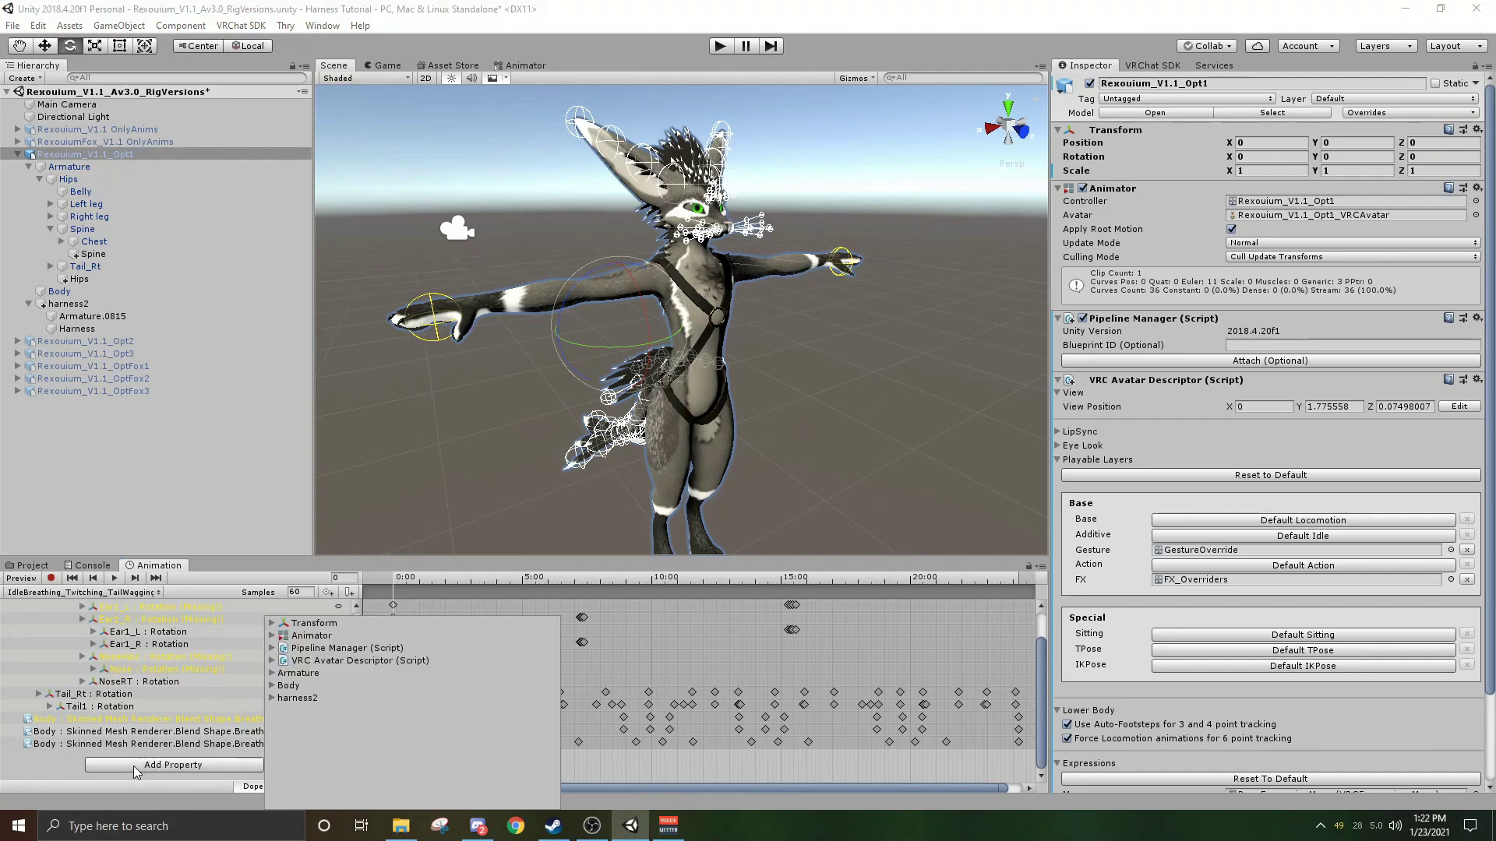
left_click(291, 698)
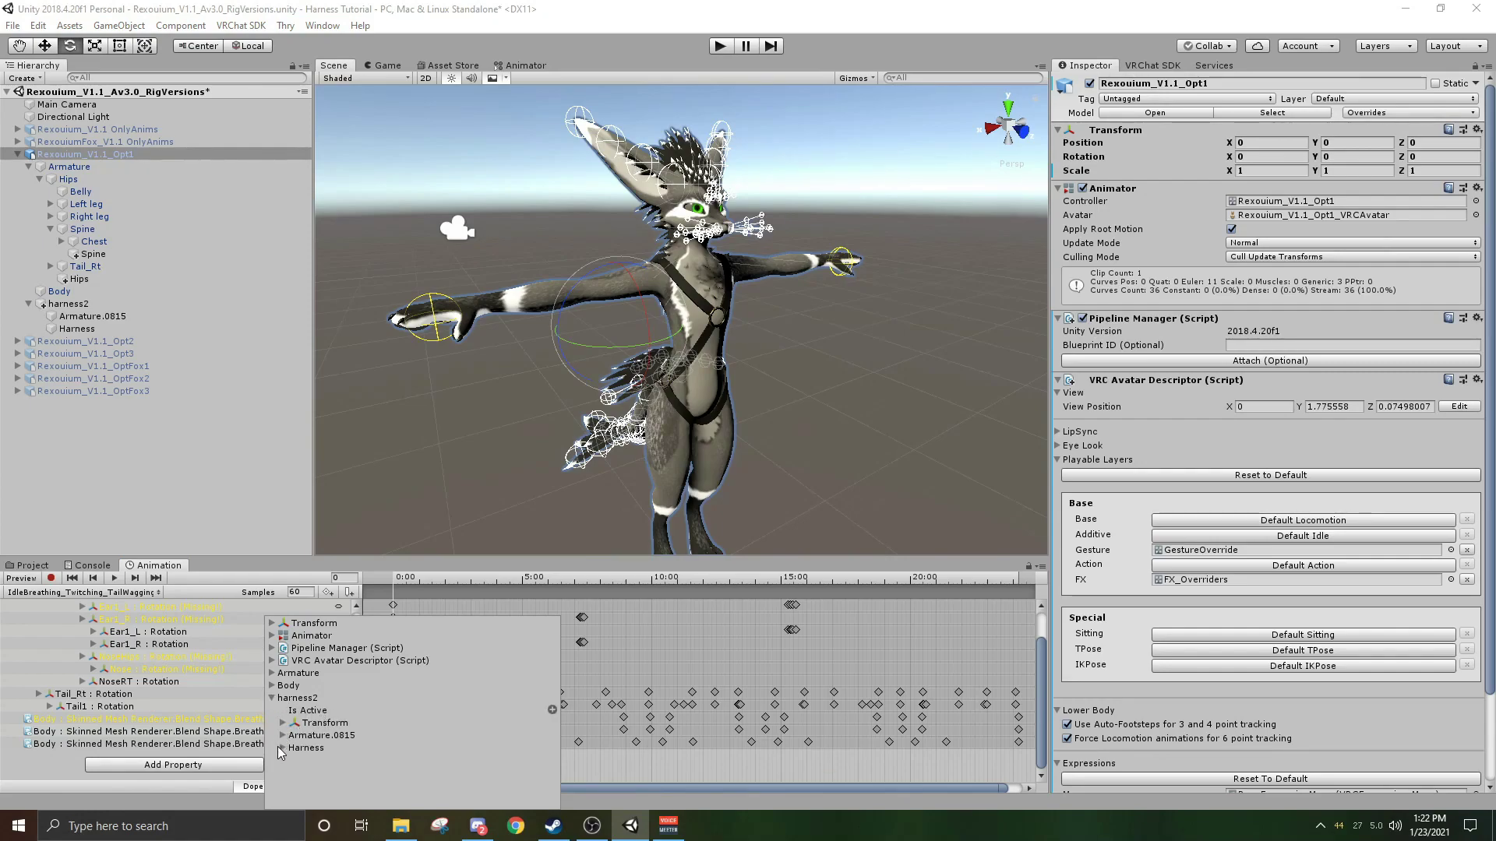
left_click(282, 748)
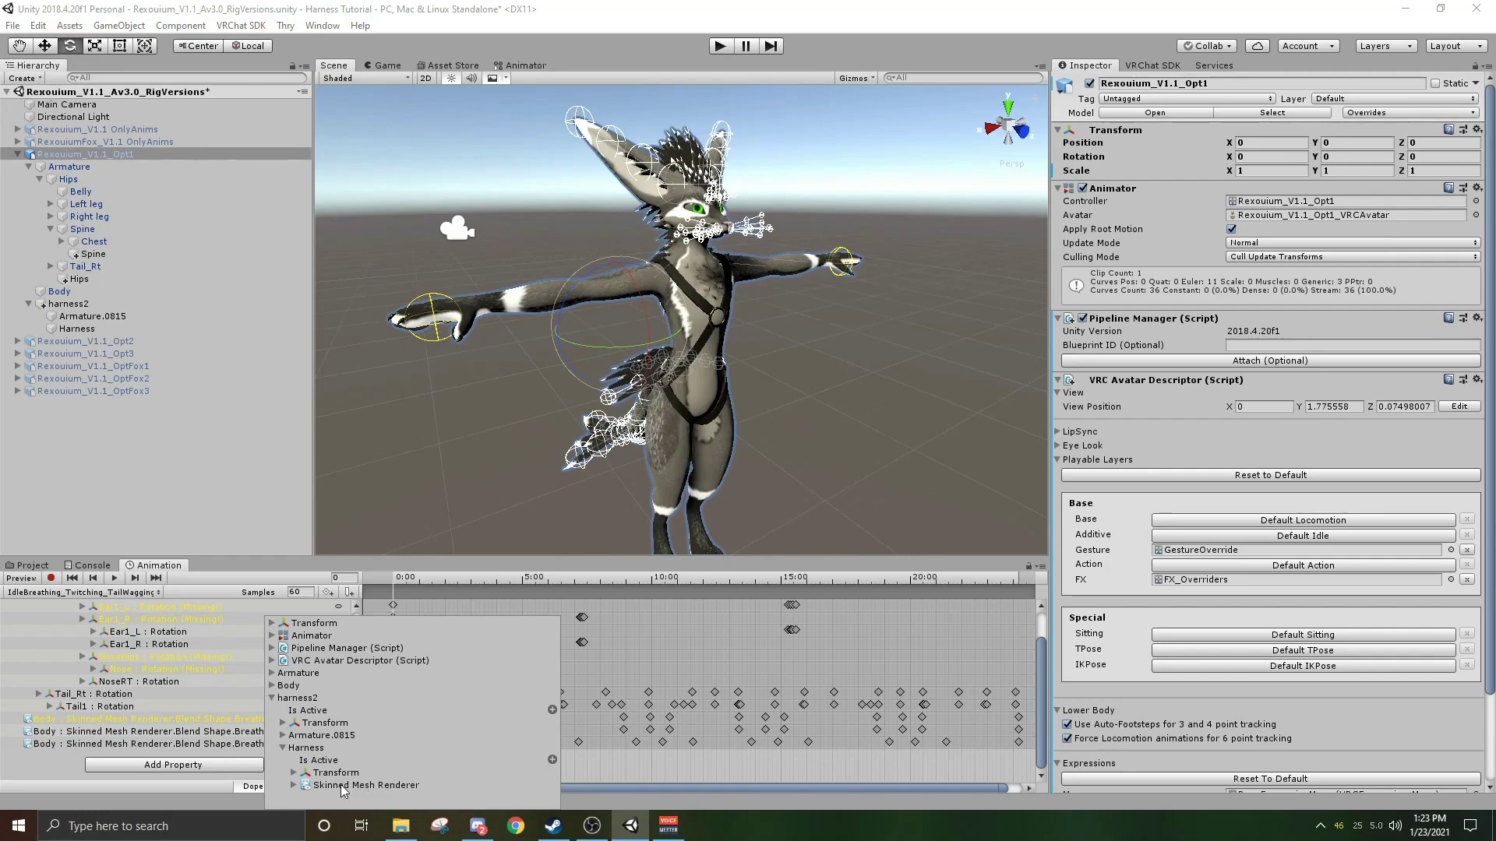
left_click(293, 785)
scroll(297, 779, "down", 5)
scroll(351, 676, "down", 5)
scroll(350, 676, "down", 10)
scroll(415, 694, "up", 10)
scroll(408, 700, "up", 3)
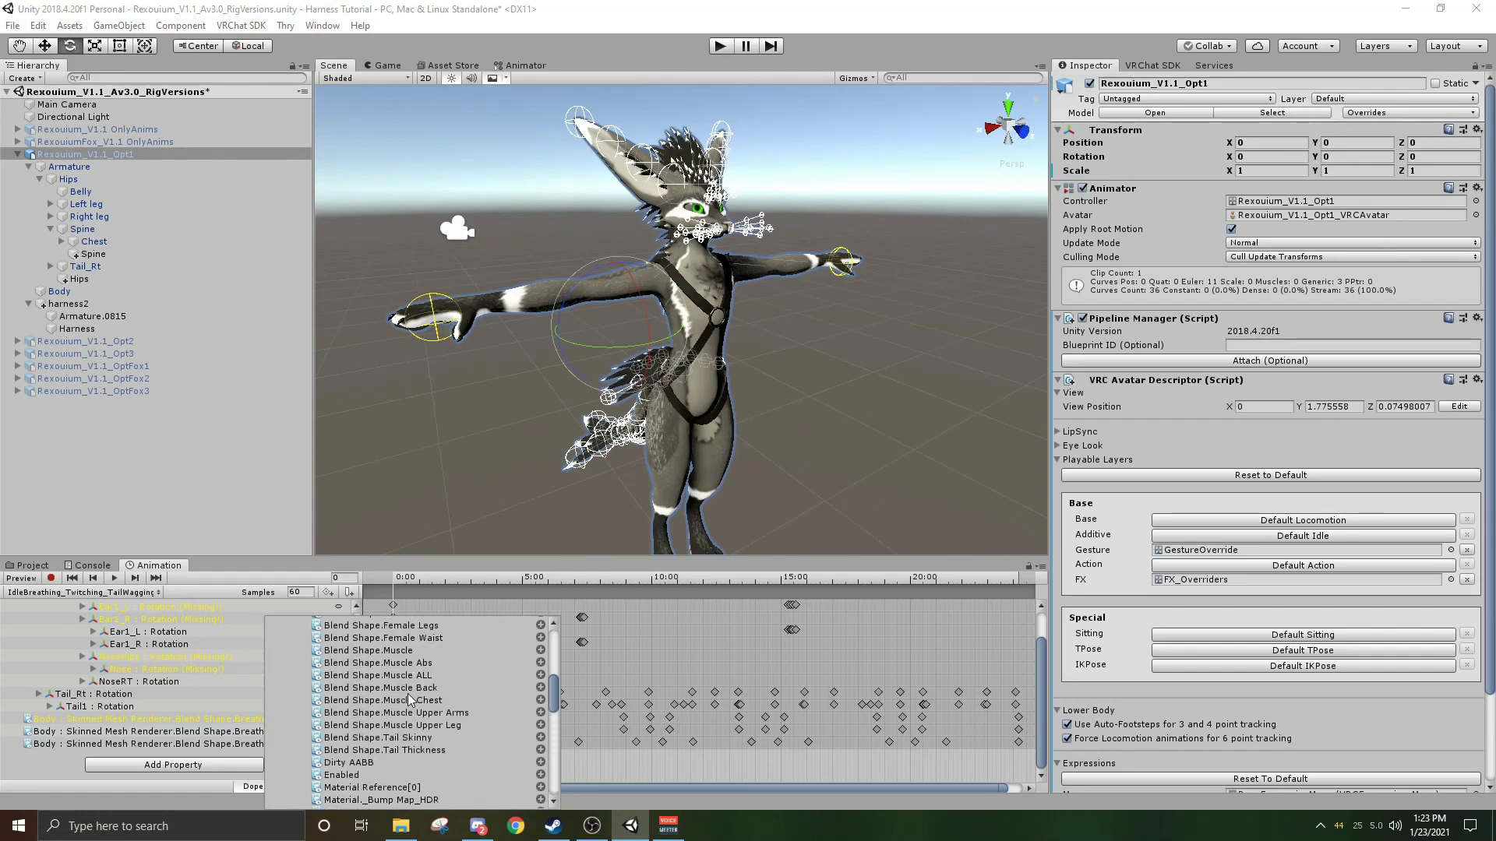
scroll(403, 699, "up", 5)
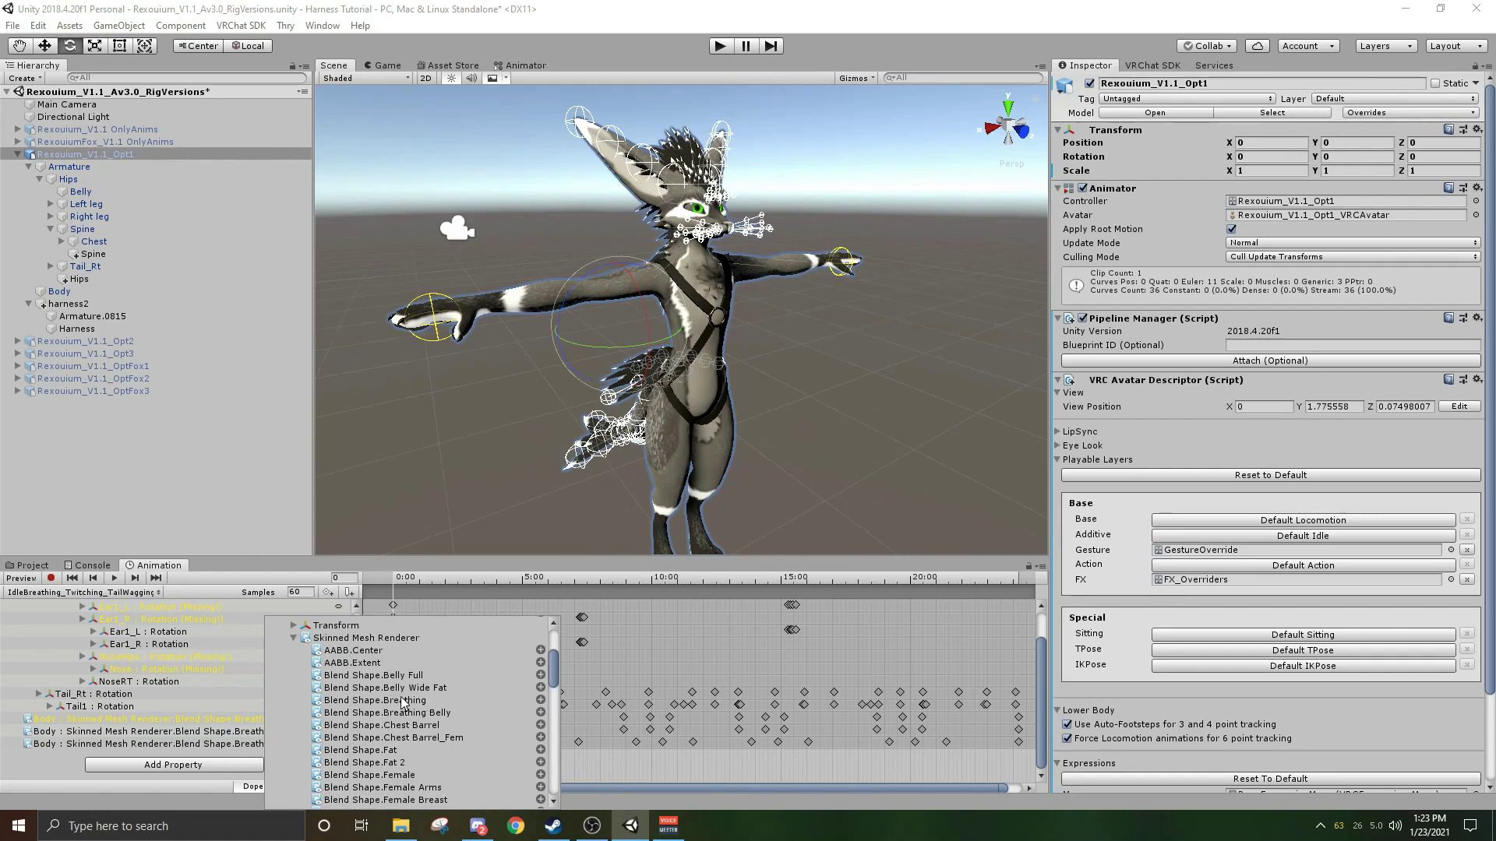
left_click(385, 701)
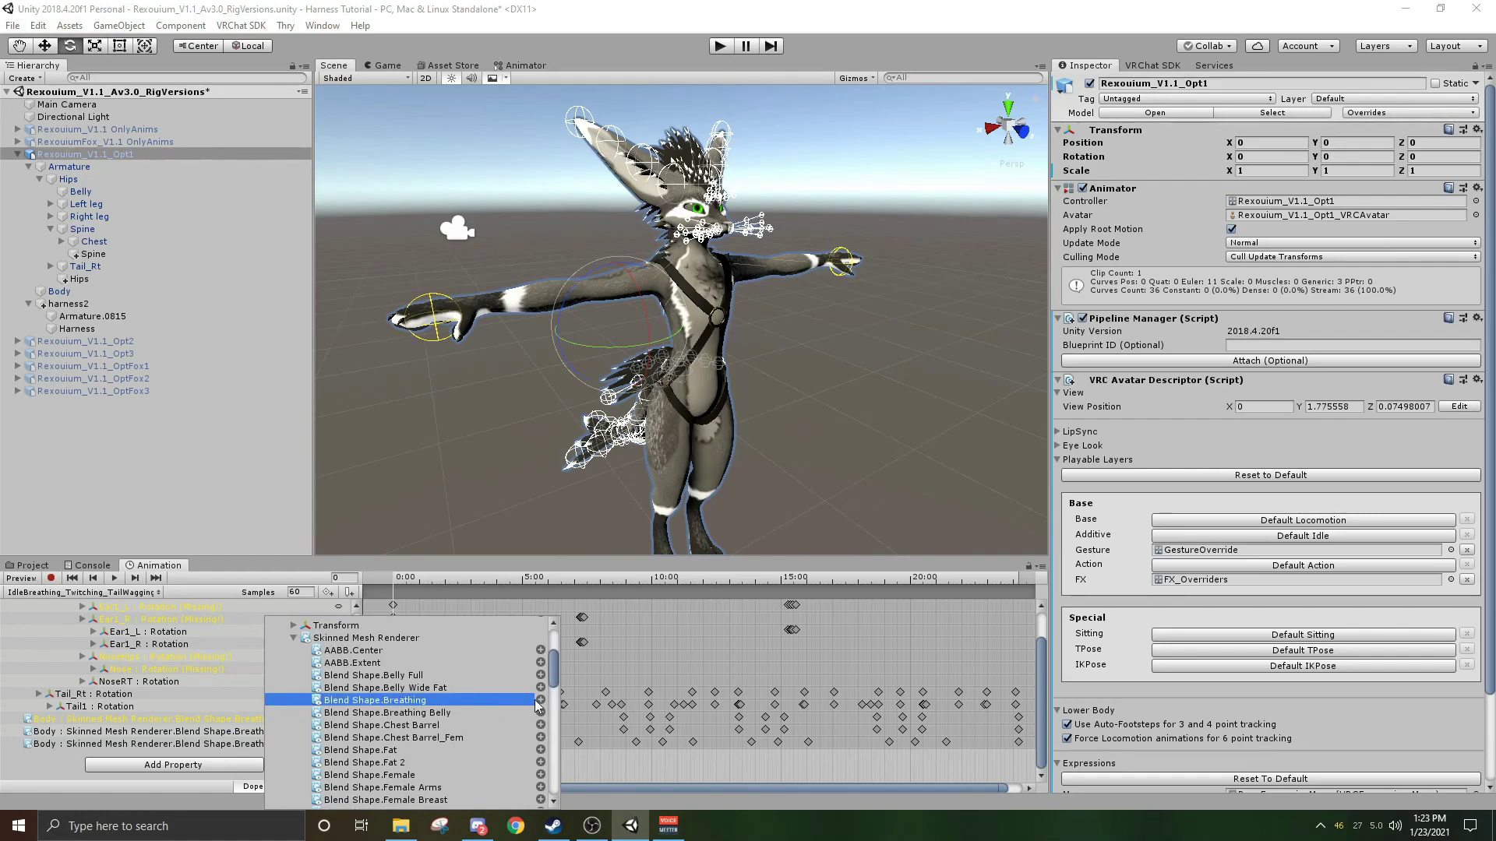
left_click(540, 701)
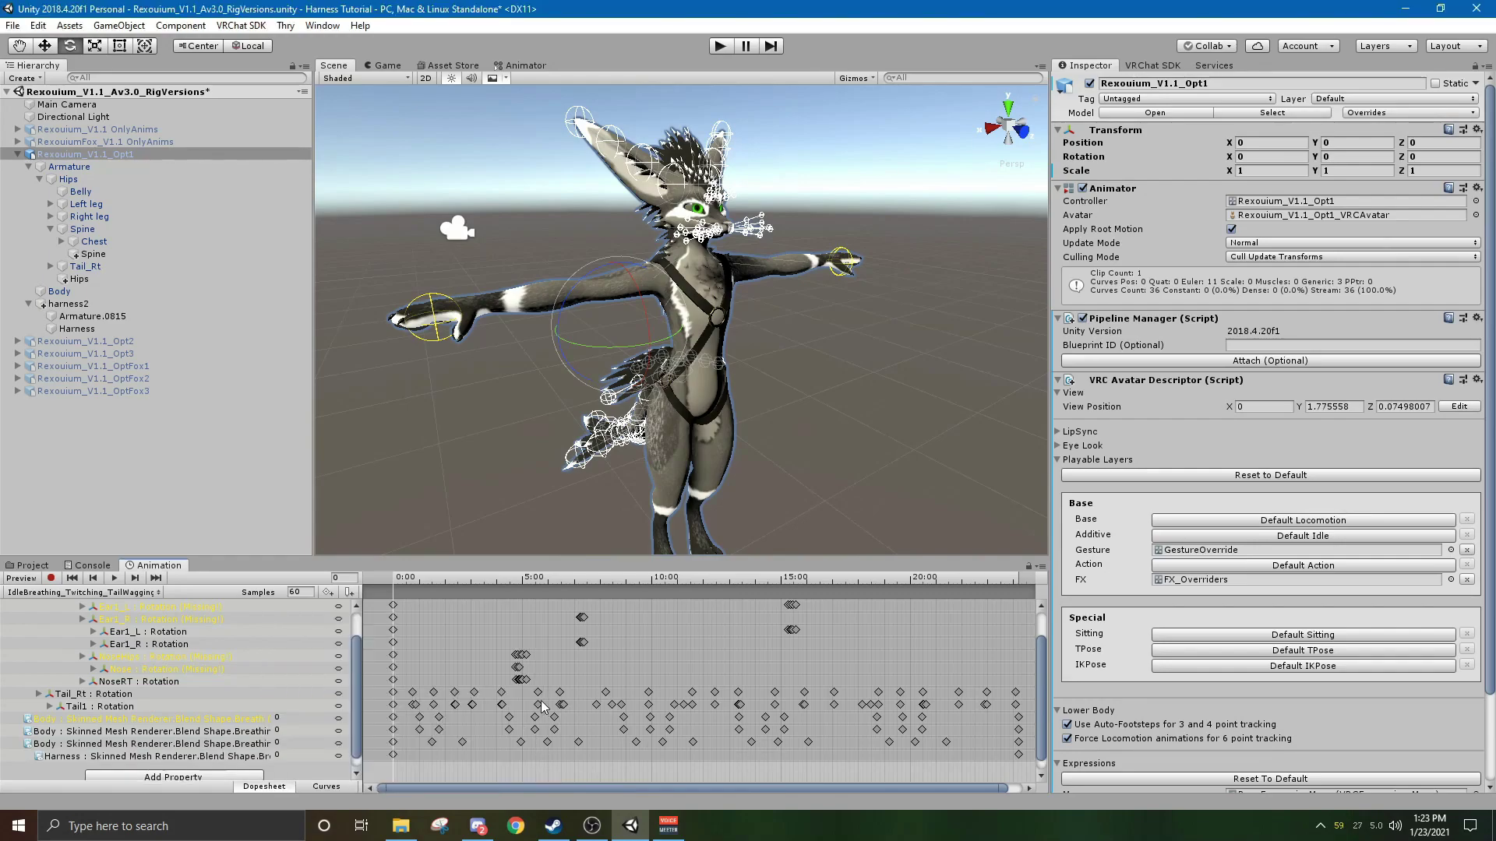
List the harness2 > Harness Skinned Mesh Renderer blend shapes again in Add Property.
scroll(211, 740, "down", 1)
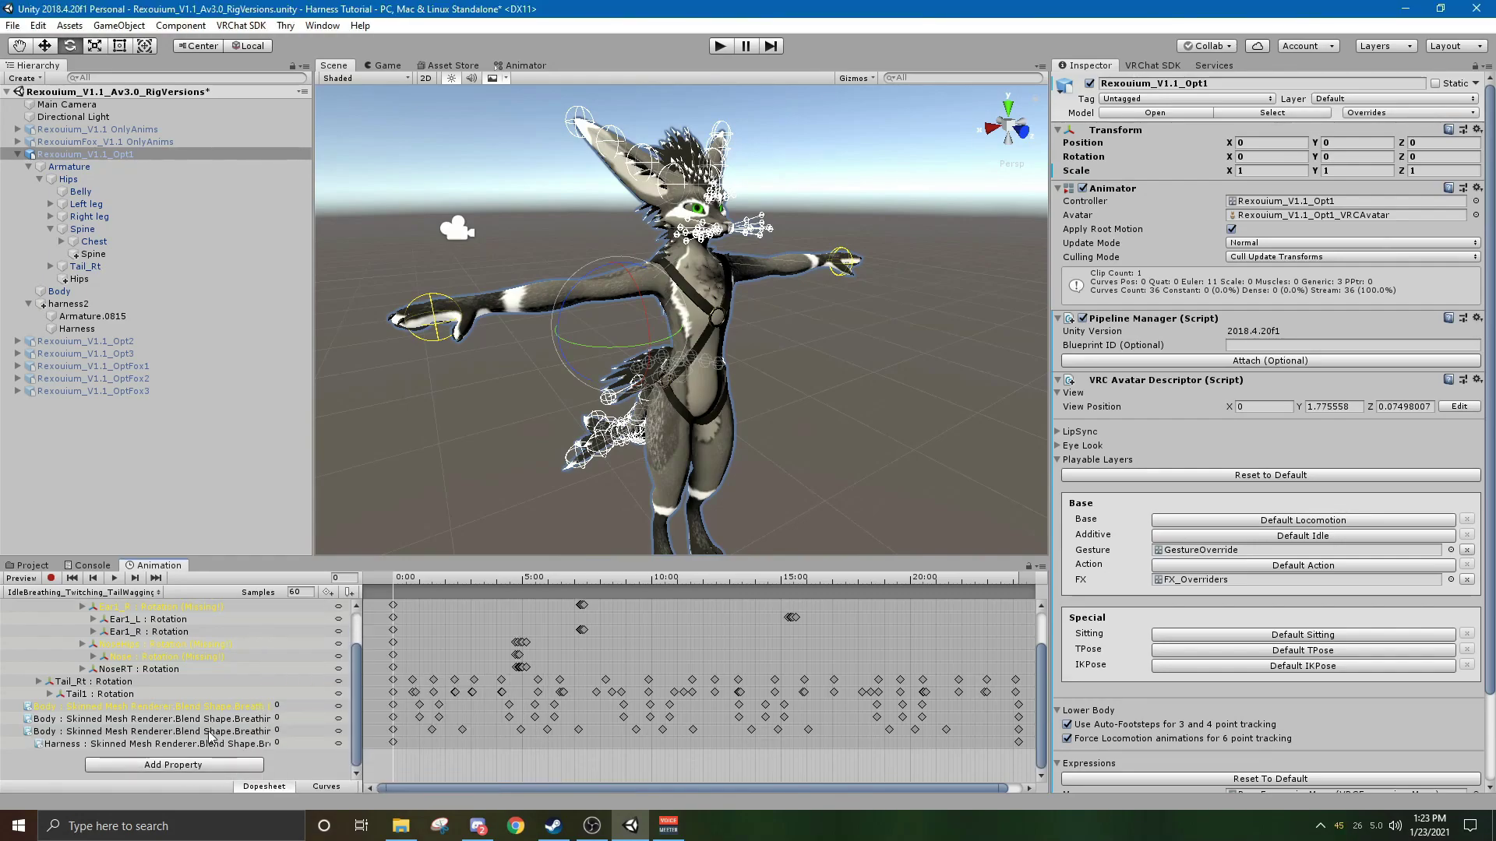
left_click(223, 765)
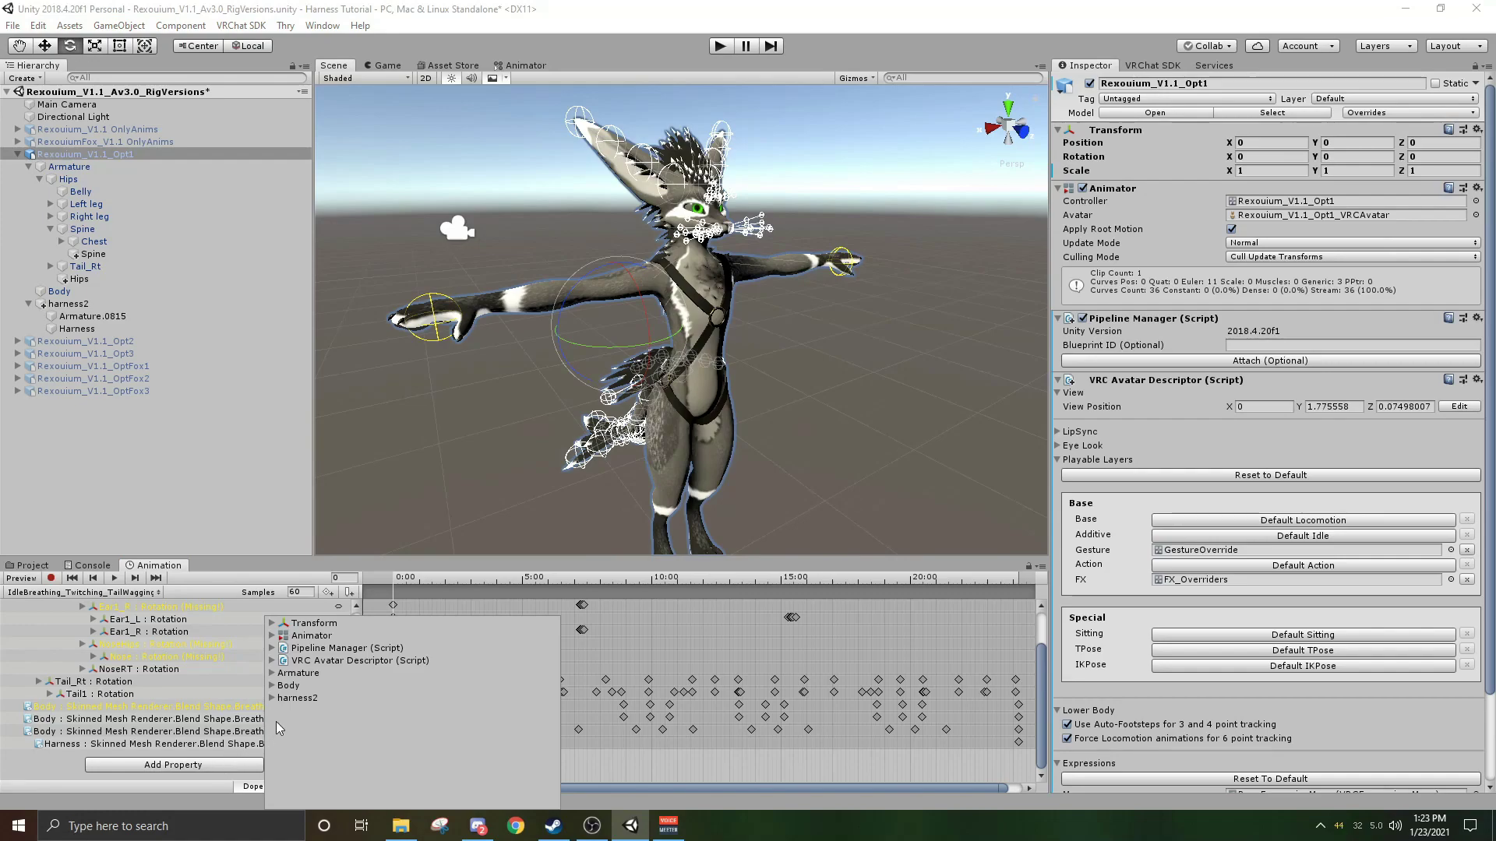
left_click(272, 698)
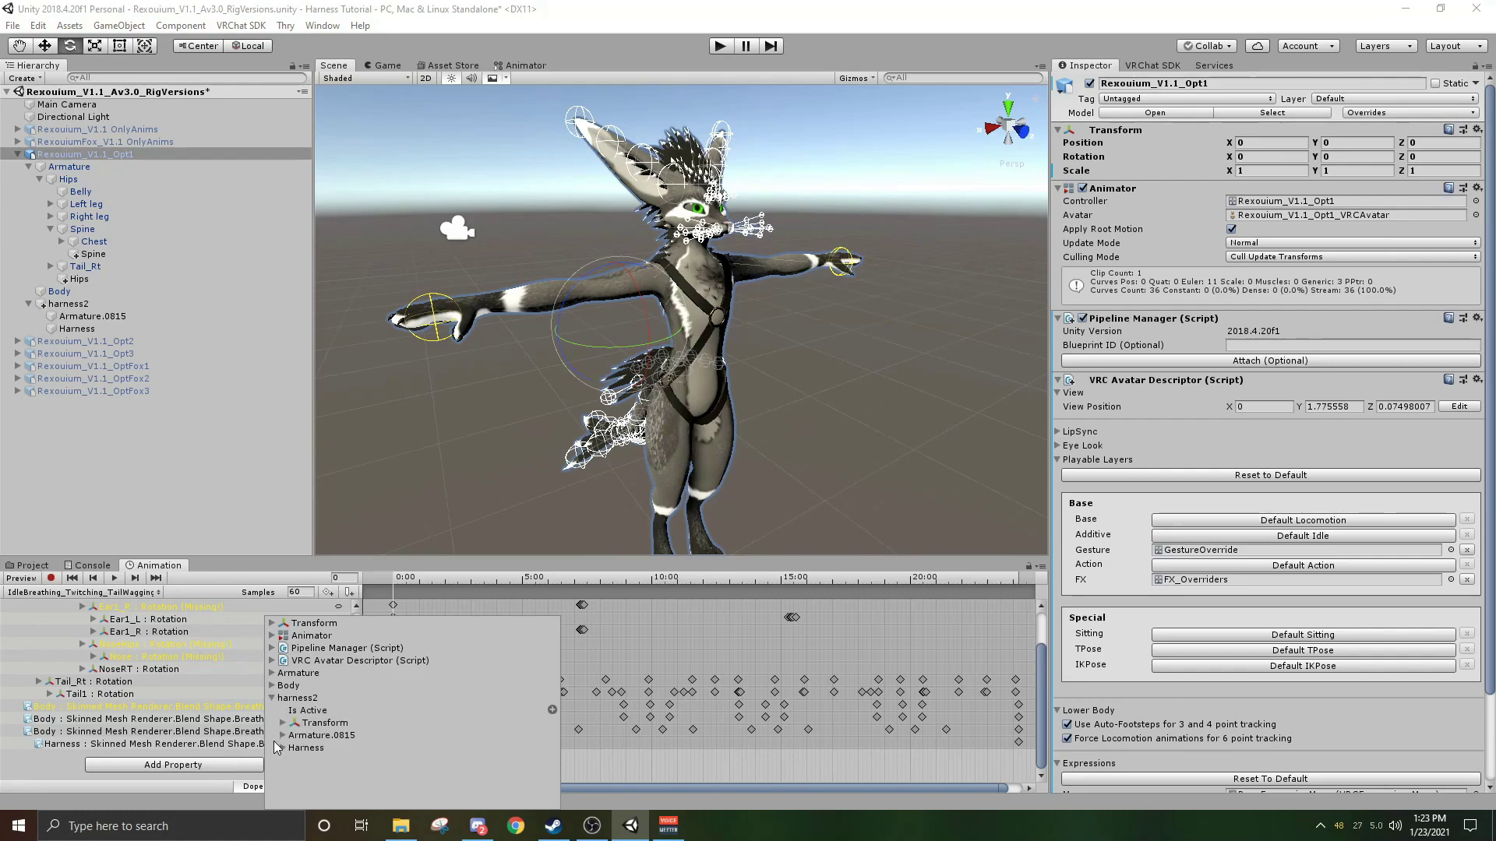
left_click(284, 749)
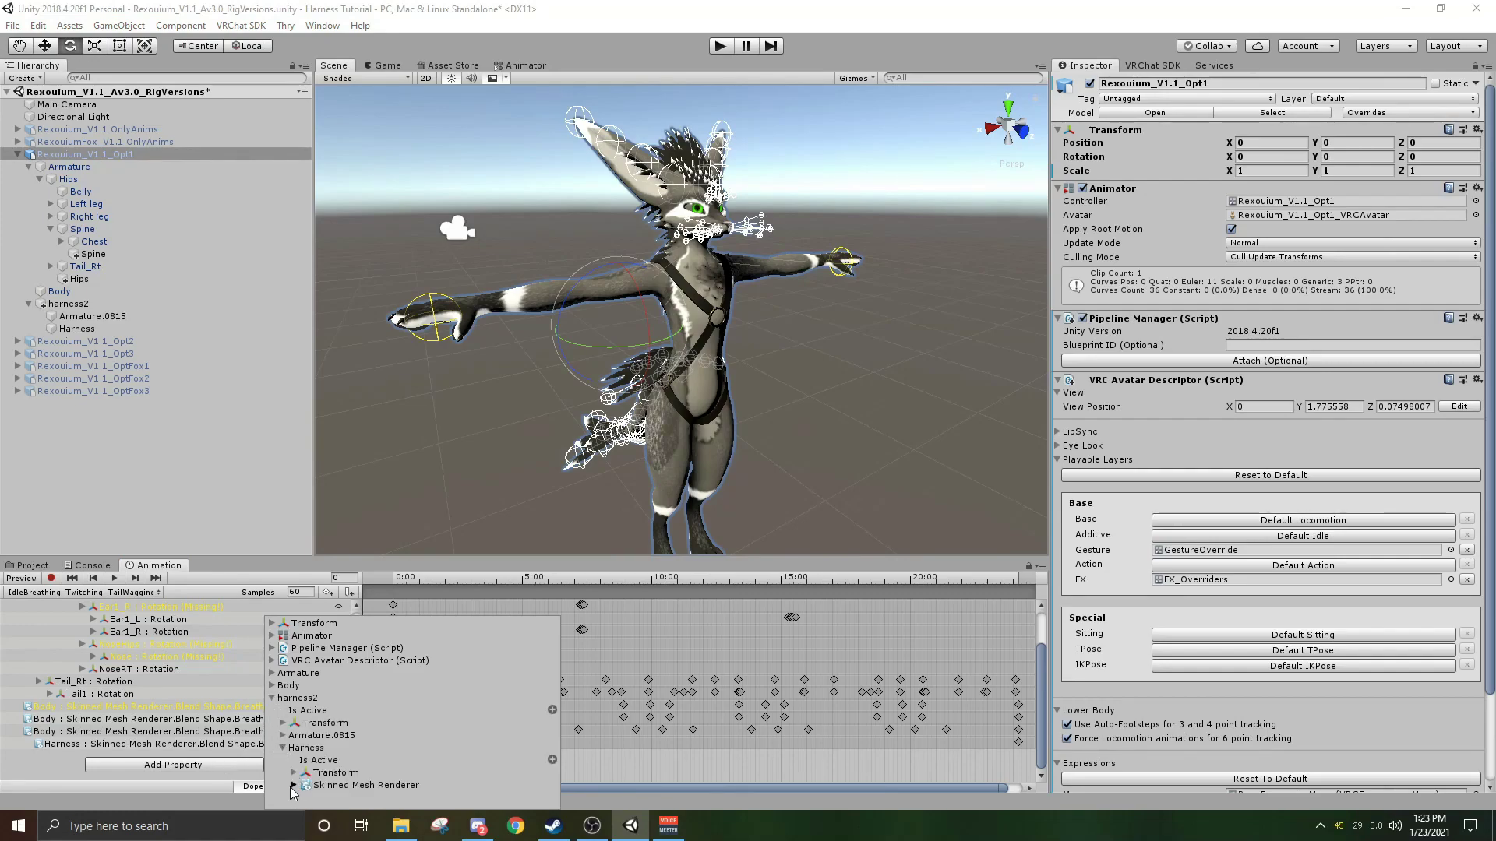
left_click(294, 785)
scroll(333, 711, "down", 4)
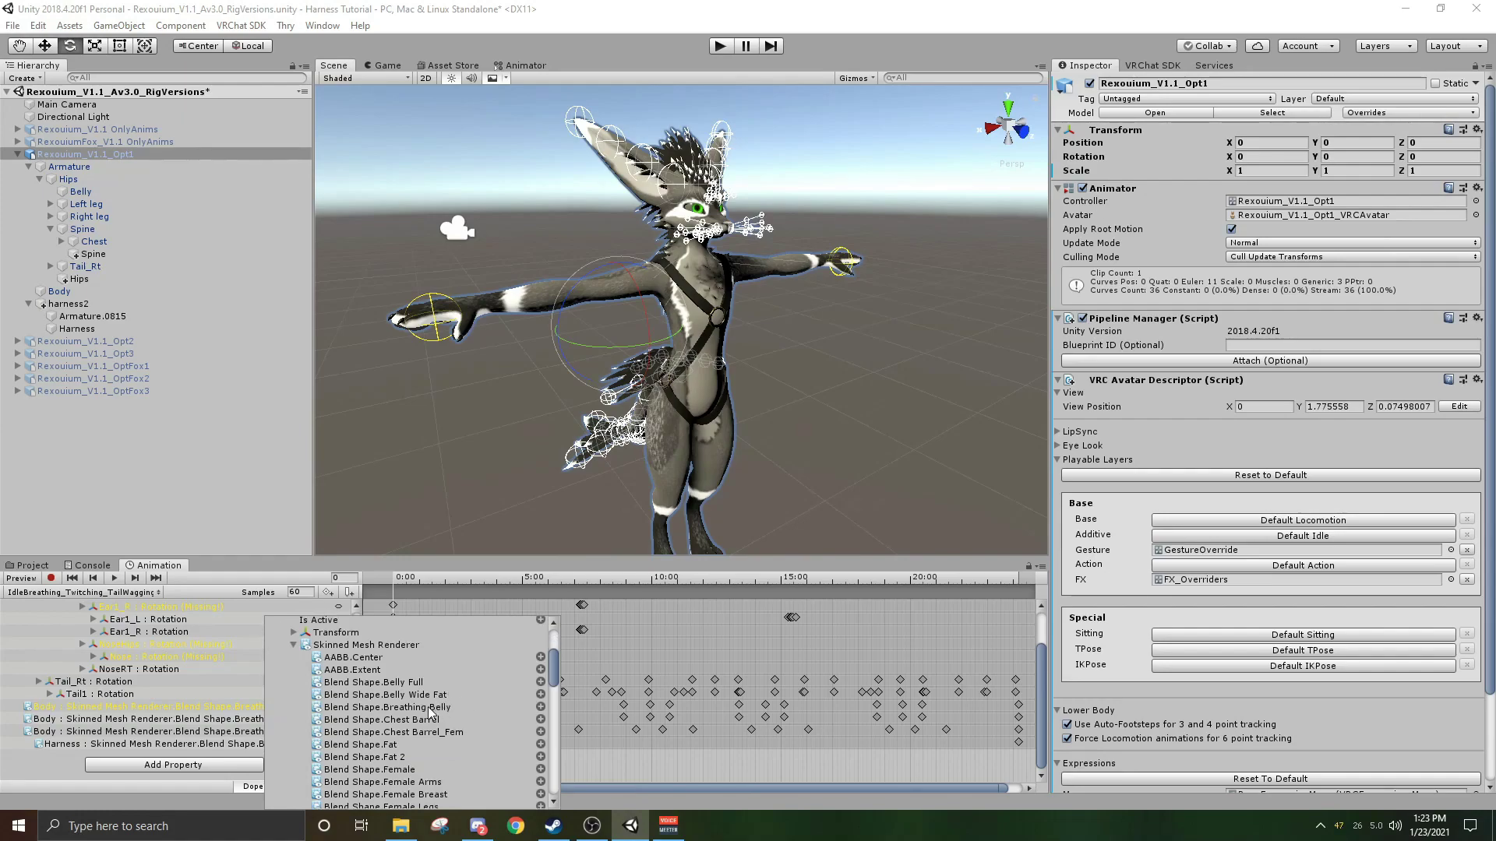
Add the Harness Breathing Belly curve, widen the property column, and select the Harness Breathing row.
left_click(540, 707)
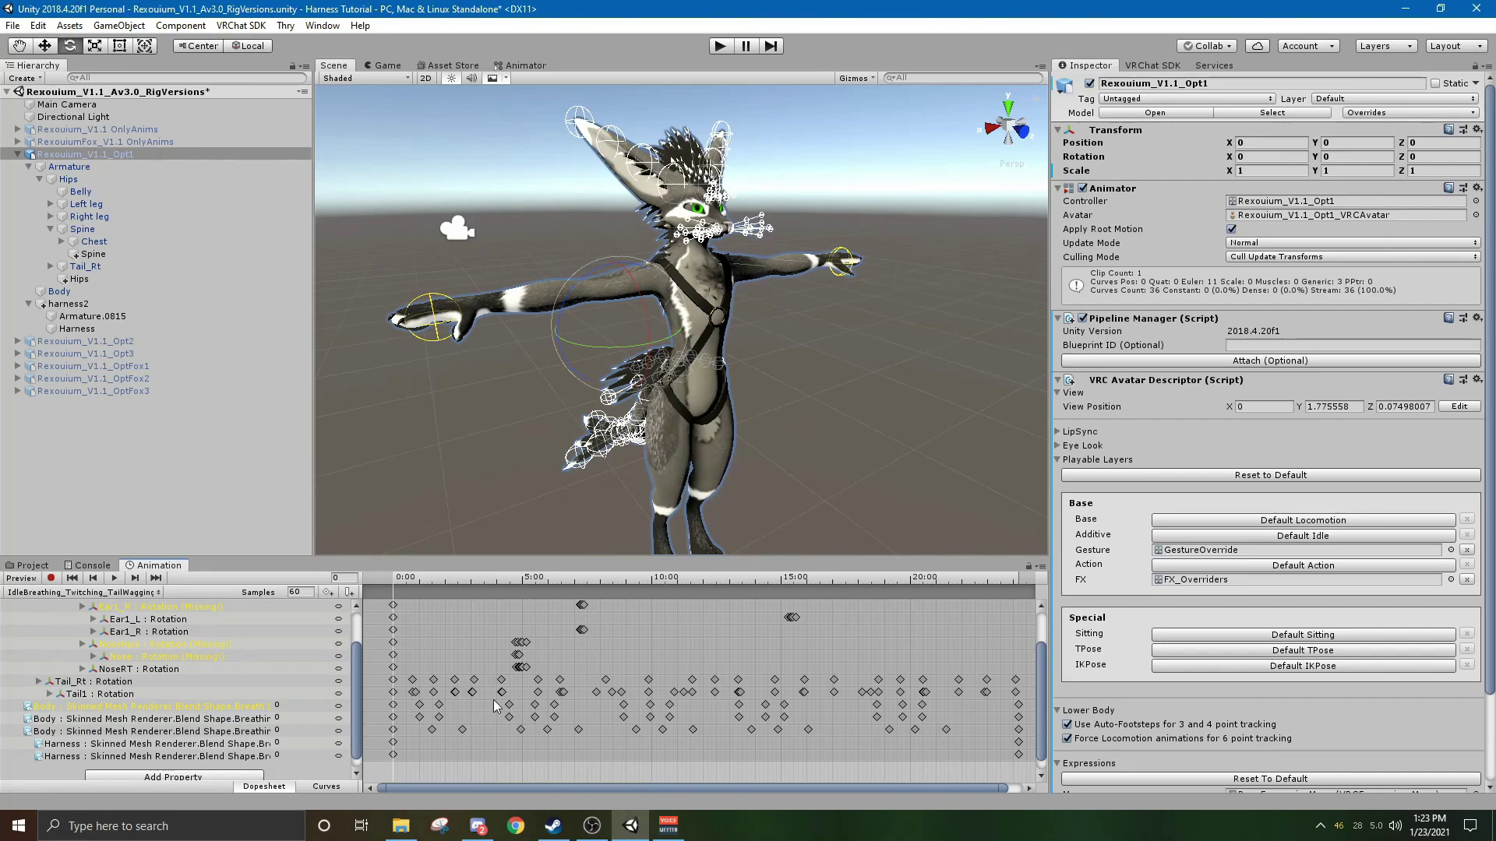
scroll(249, 747, "down", 1)
left_click_drag(360, 695, 427, 693)
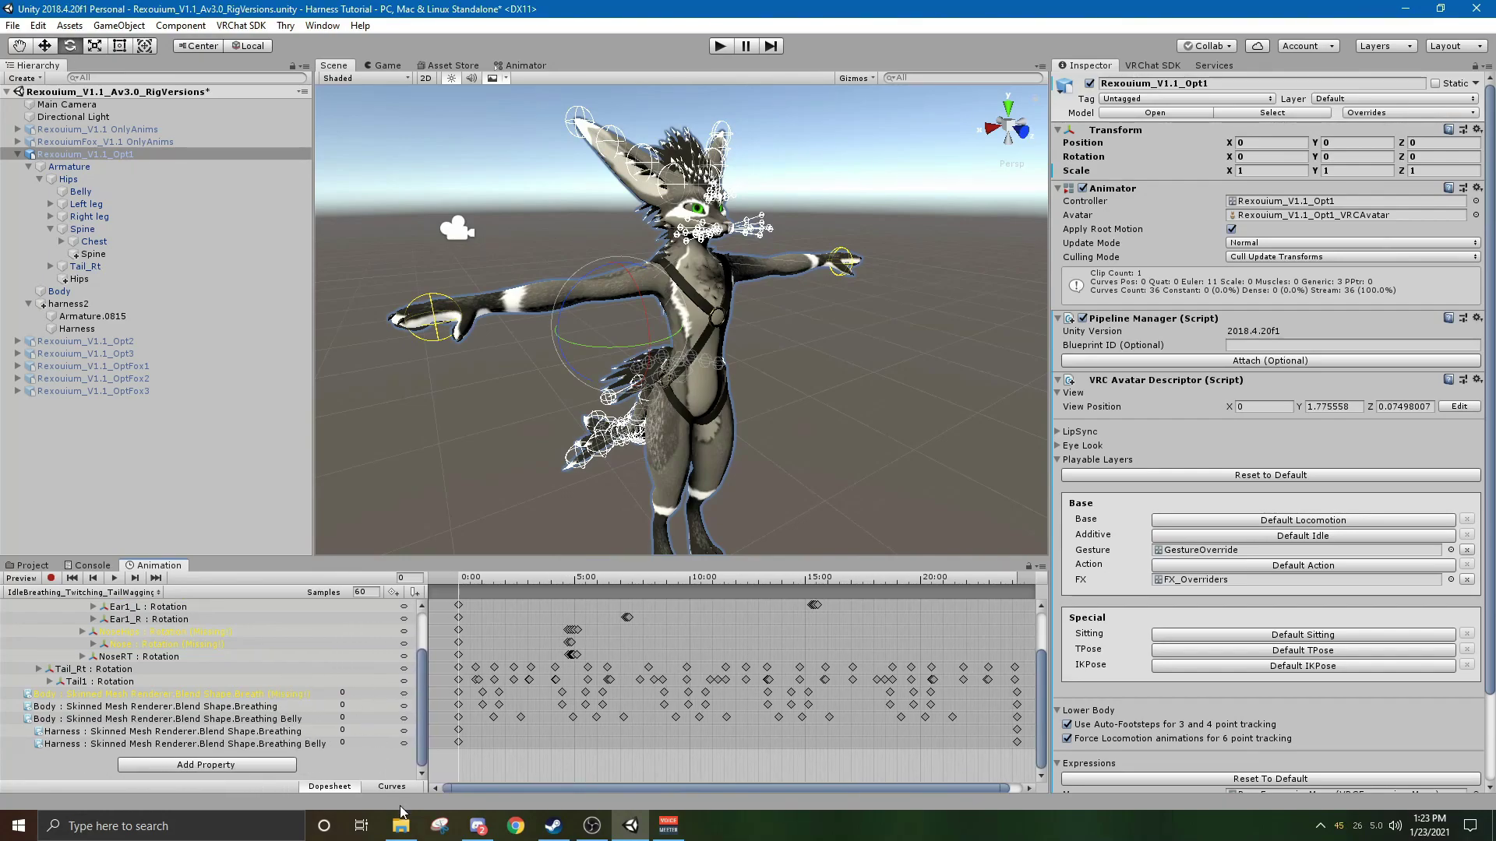
left_click(256, 707)
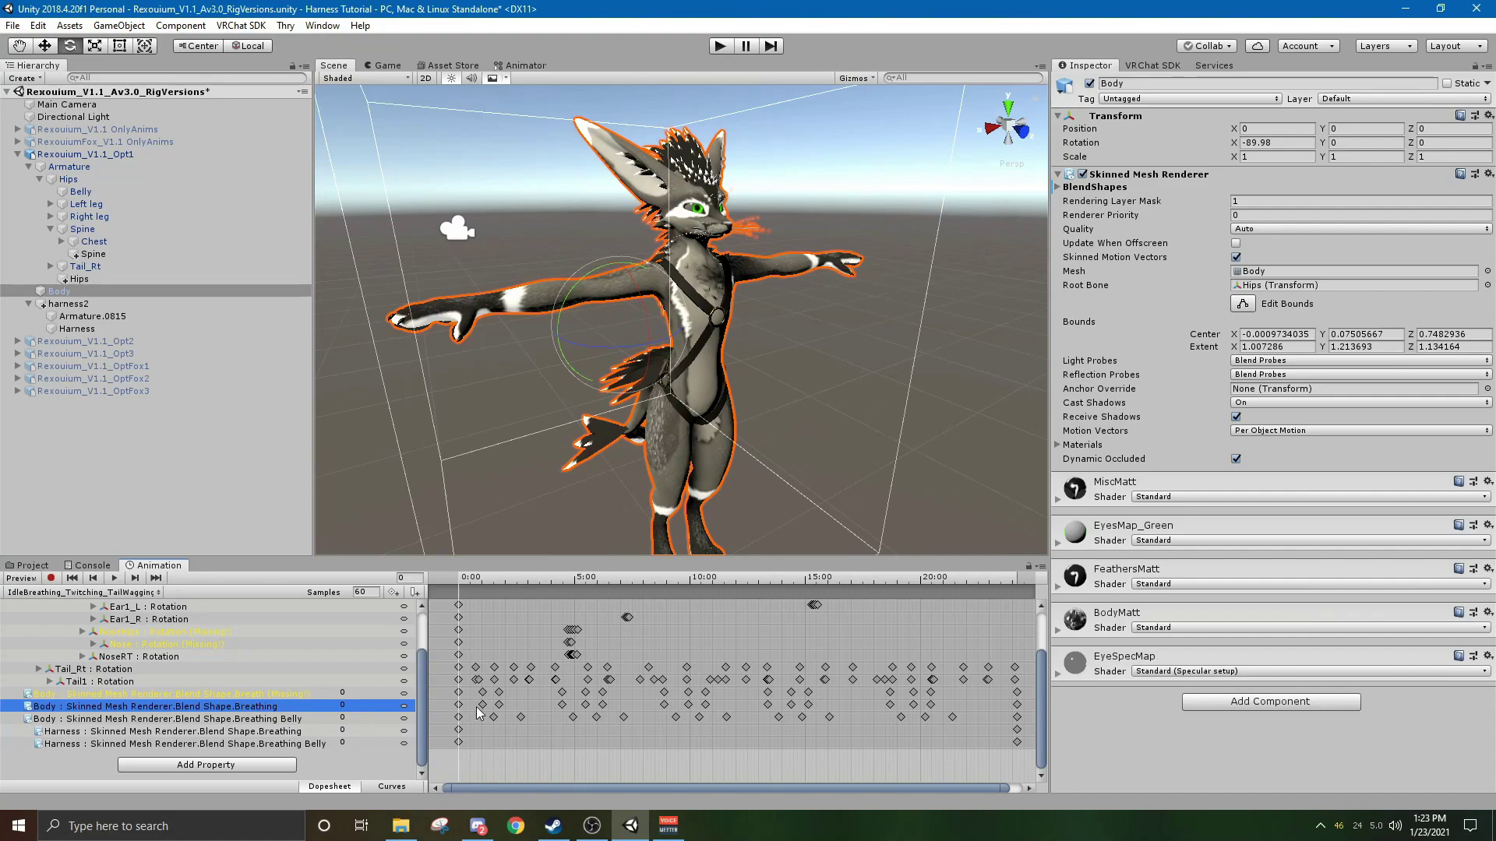
left_click(282, 732)
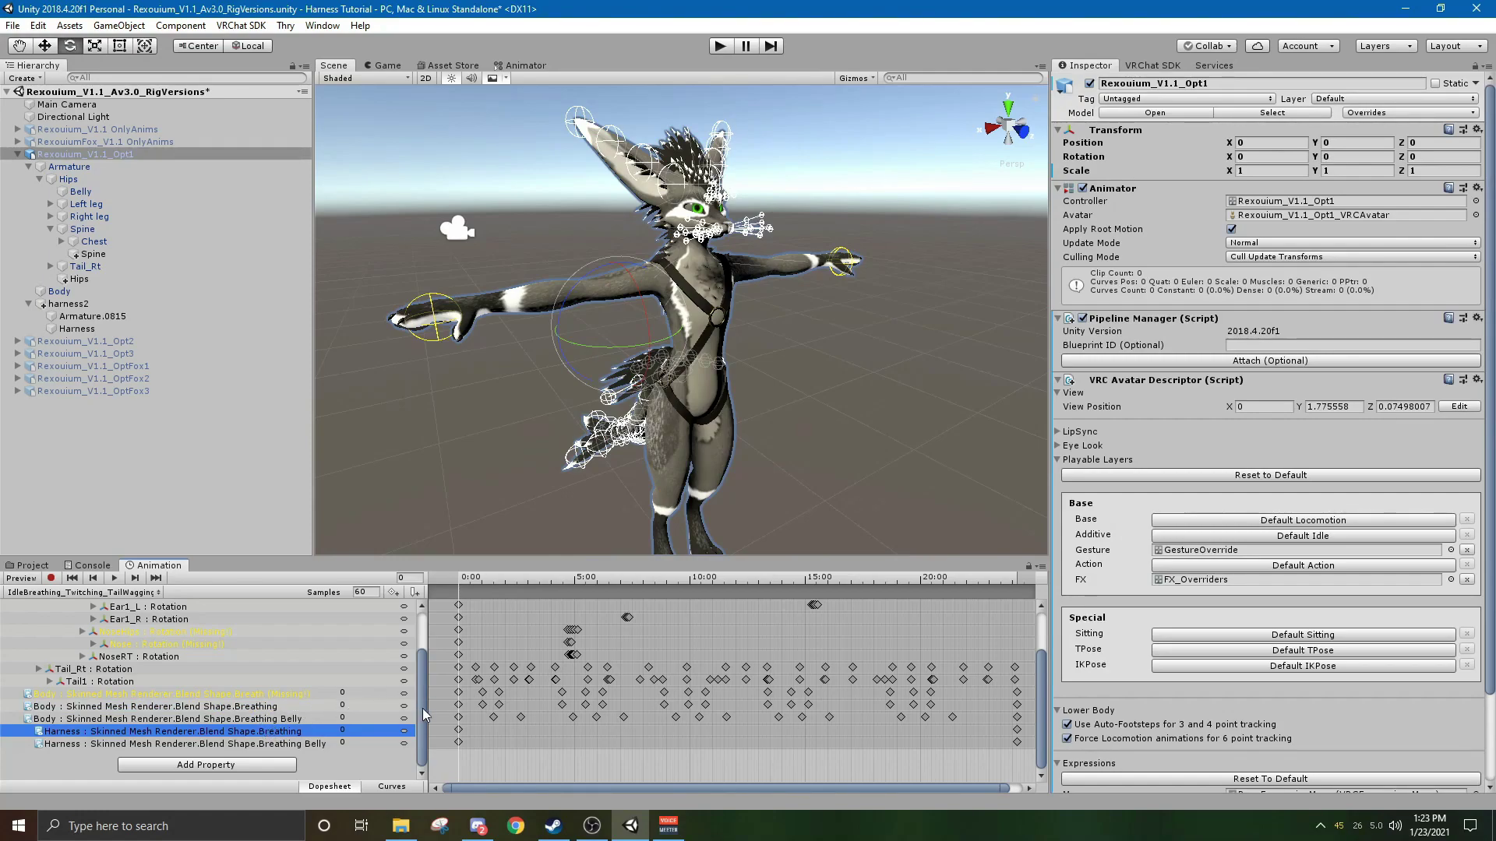
Go to the keyframe at frame 61 and copy the Body Breathing value 52.524.
left_click(137, 579)
left_click(136, 579)
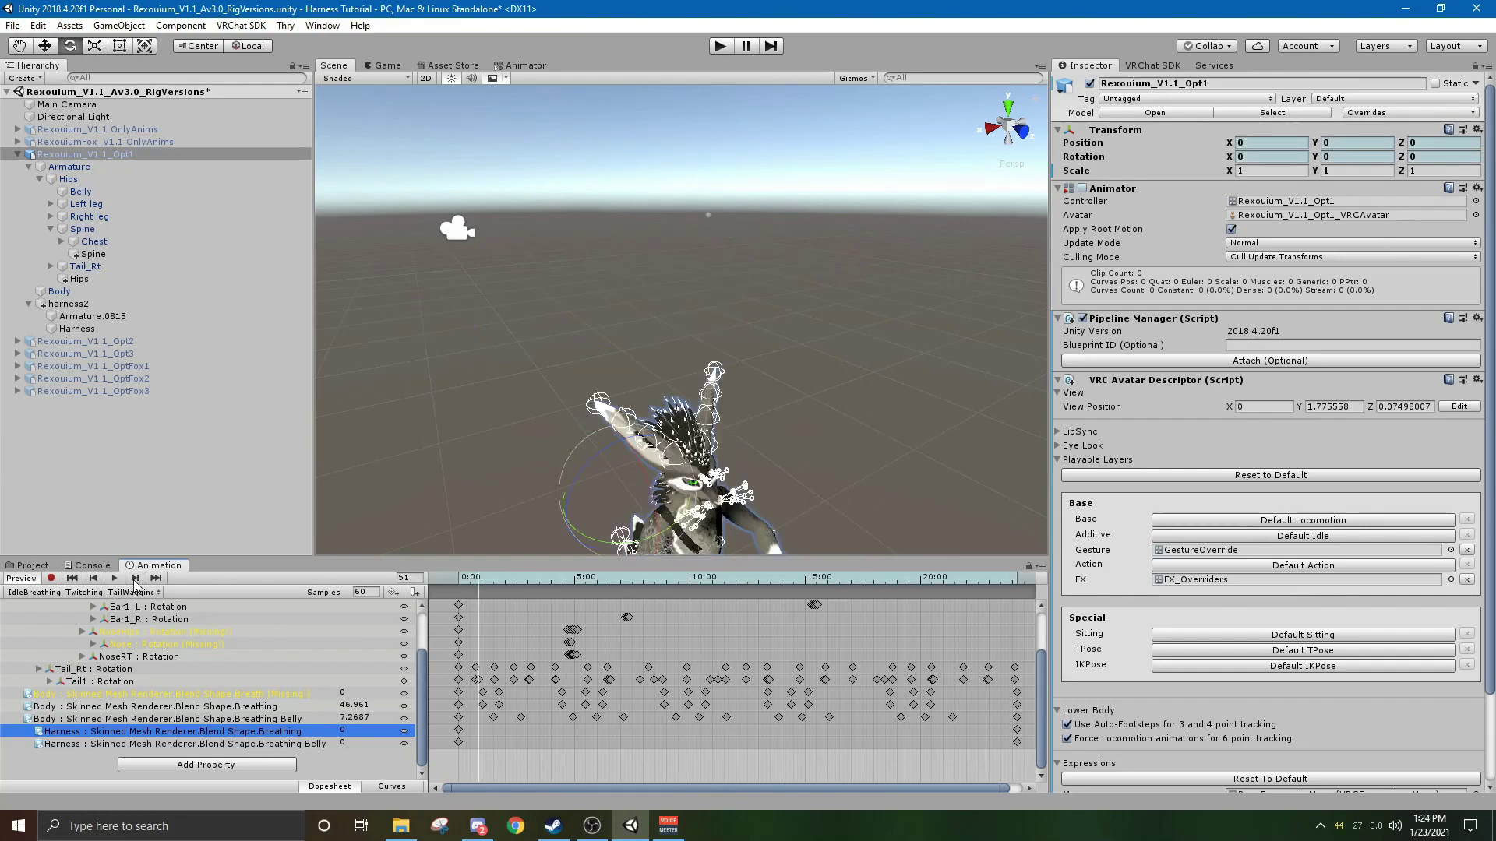
left_click(526, 651)
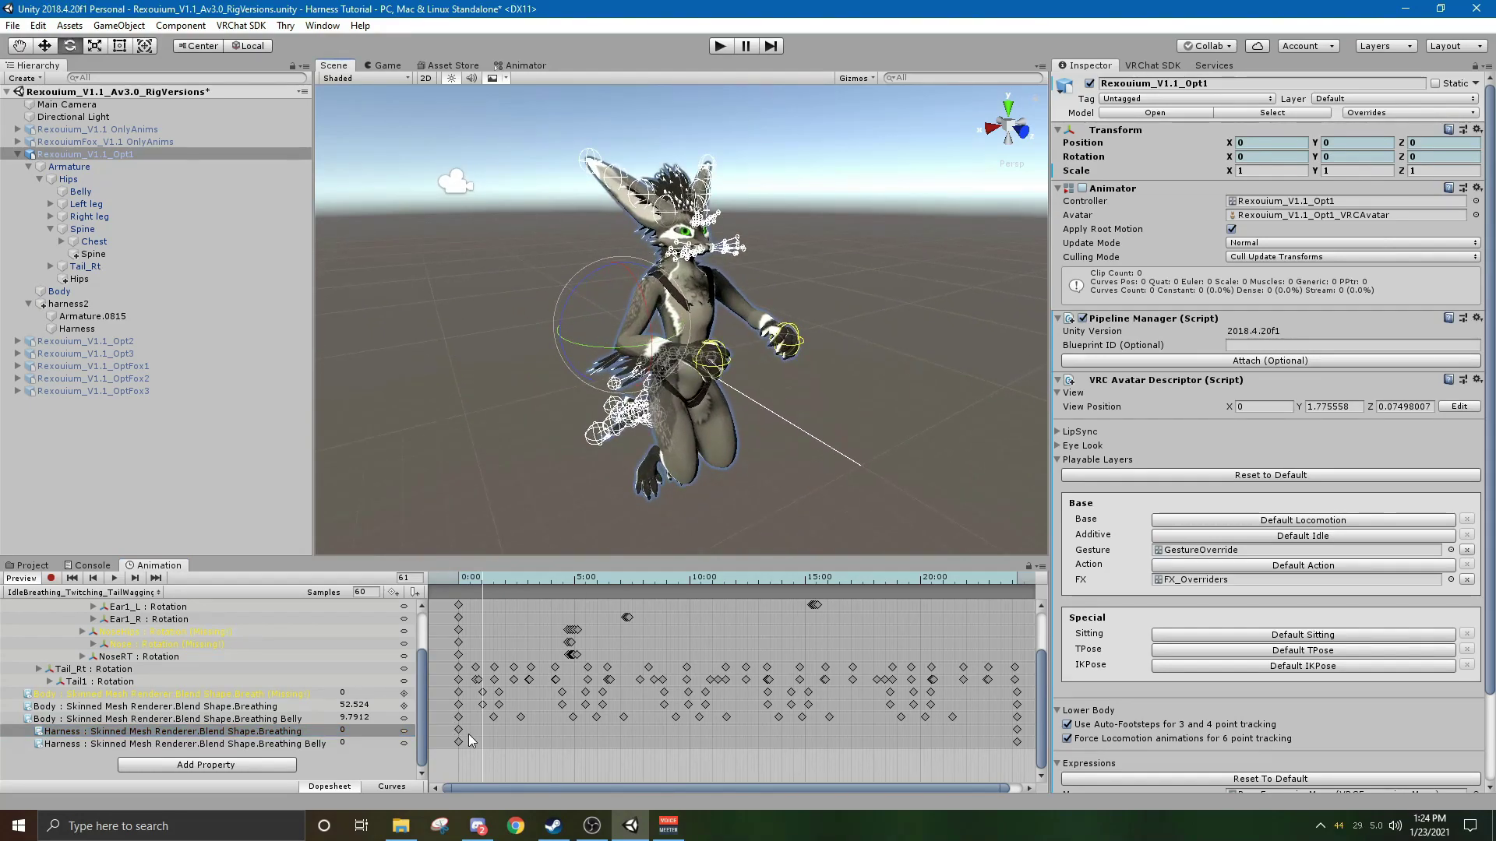
scroll(469, 735, "up", 3)
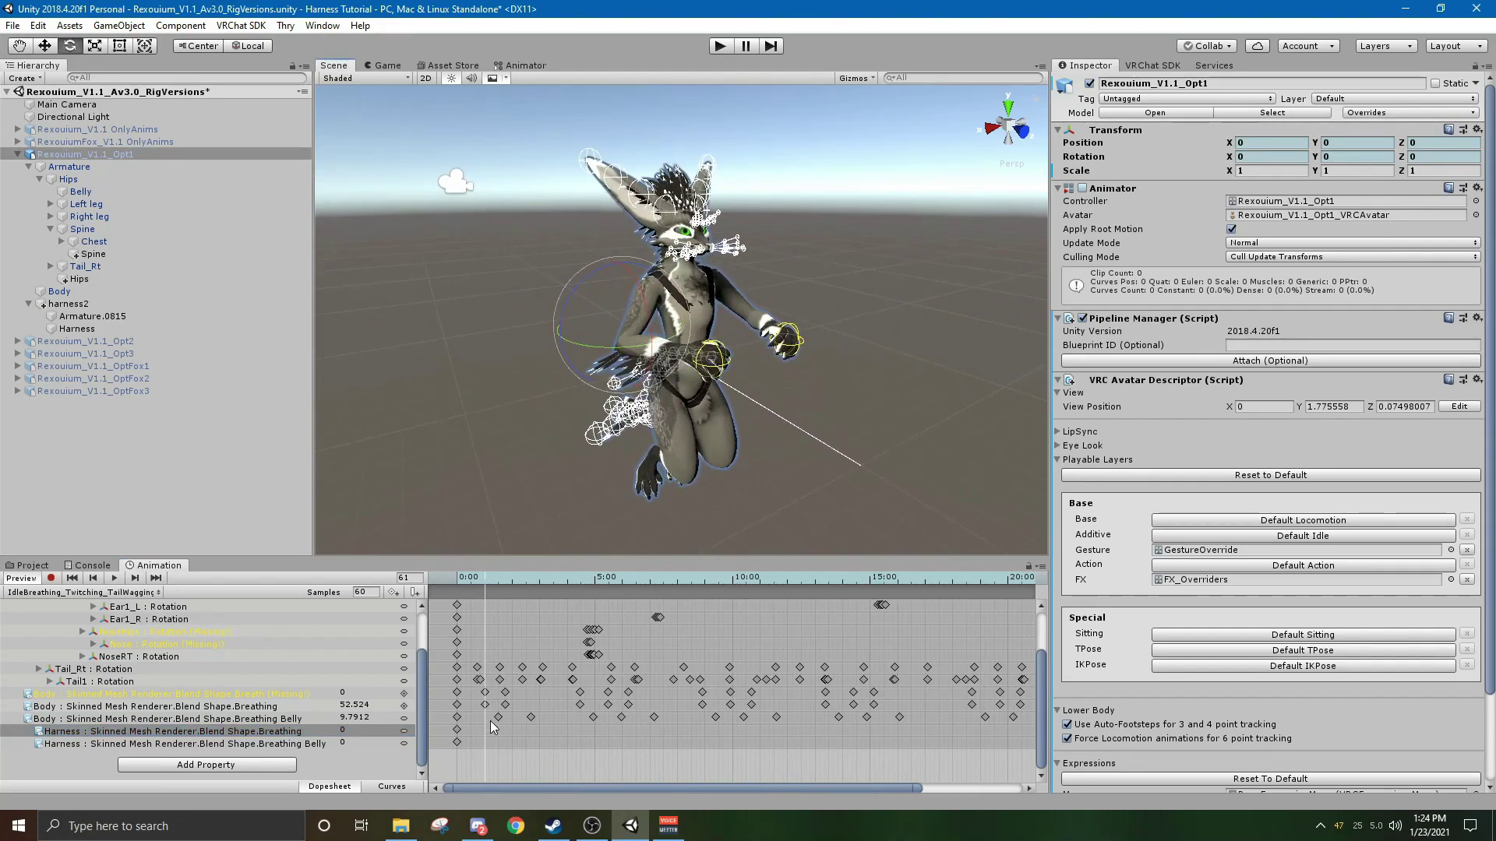
left_click(370, 707)
double_click(368, 703)
key("Tab")
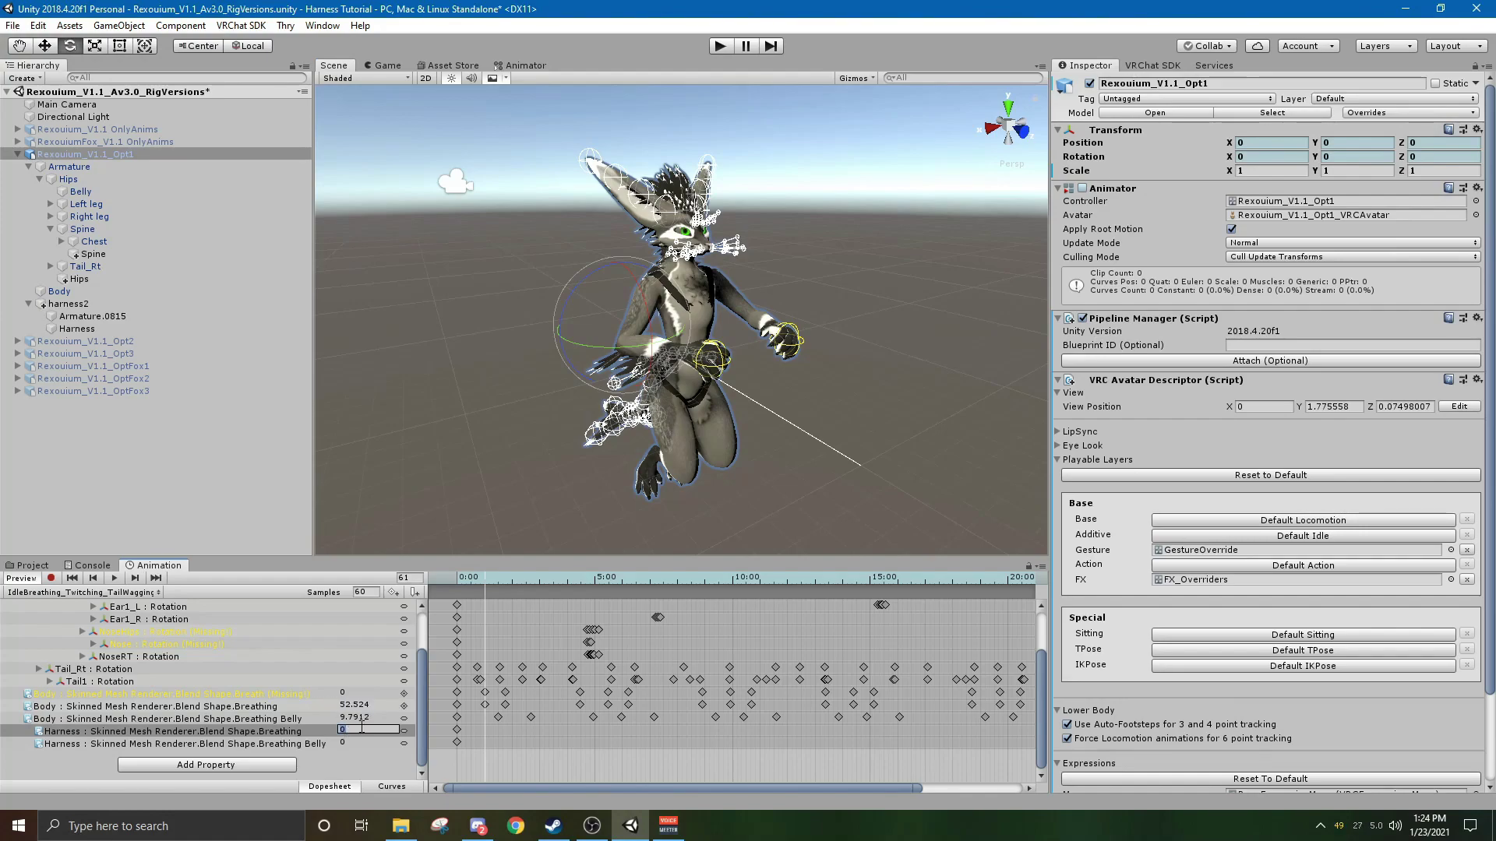
Key Harness Breathing at frame 61 with the value 52.52.
left_click(396, 596)
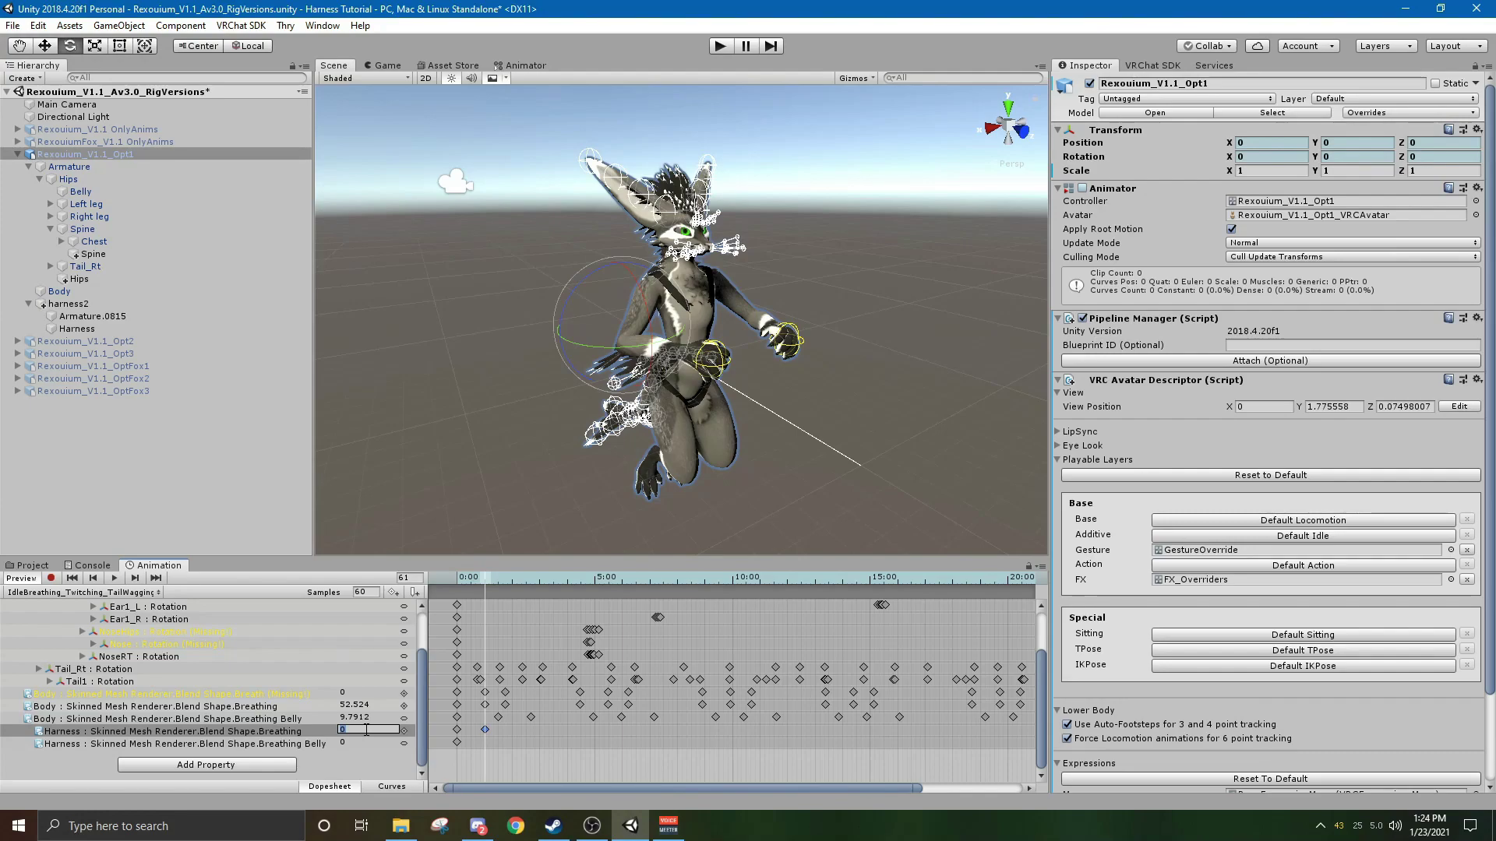
type("52.524")
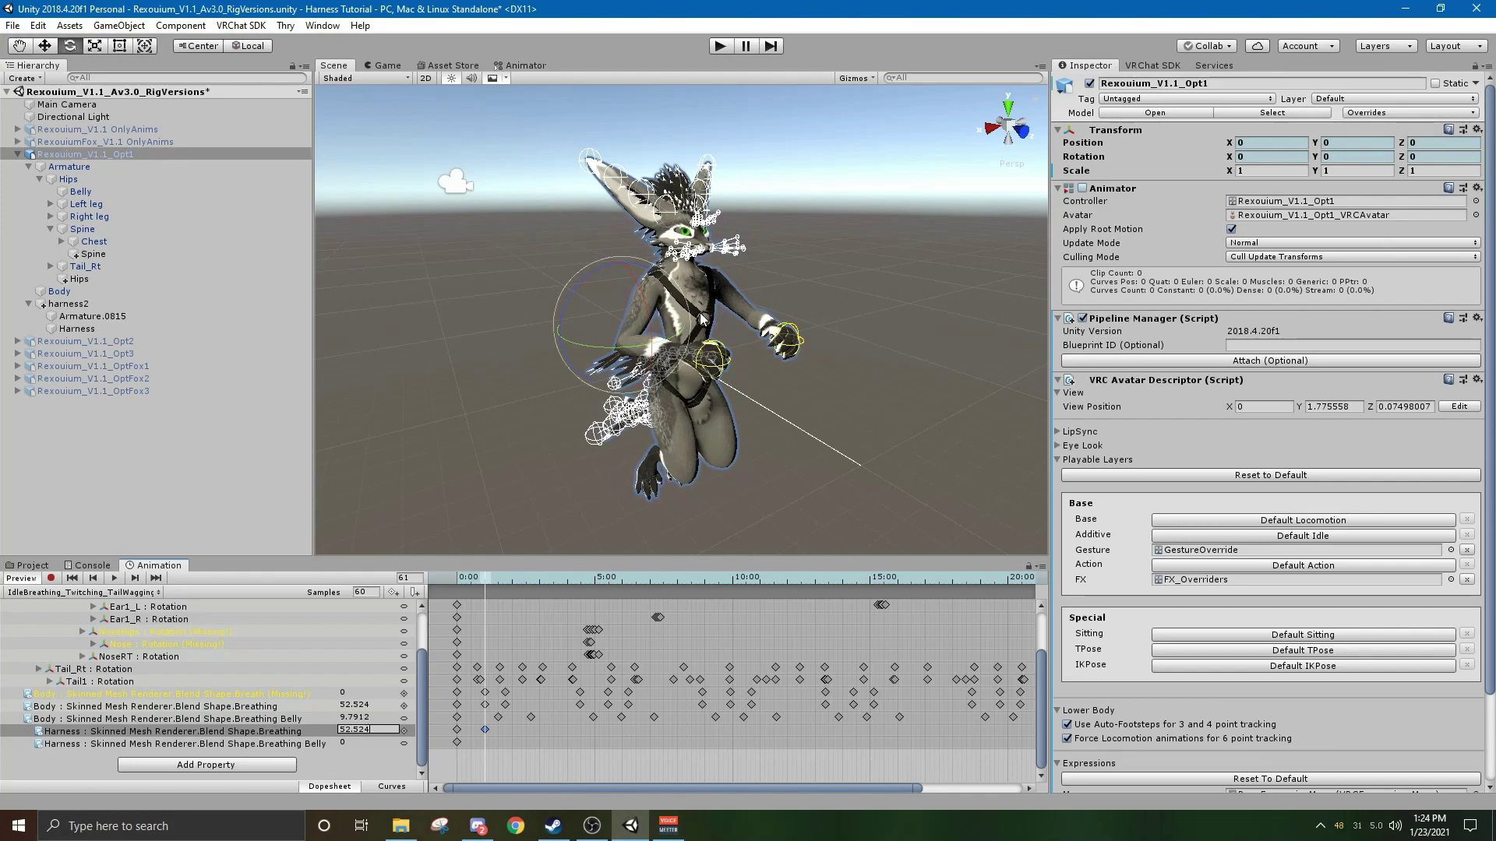
left_click_drag(326, 732, 296, 744)
left_click(329, 728)
type("52.52")
Key Harness Breathing to 56 at frame 105 and 0 at frame 268.
left_click(135, 578)
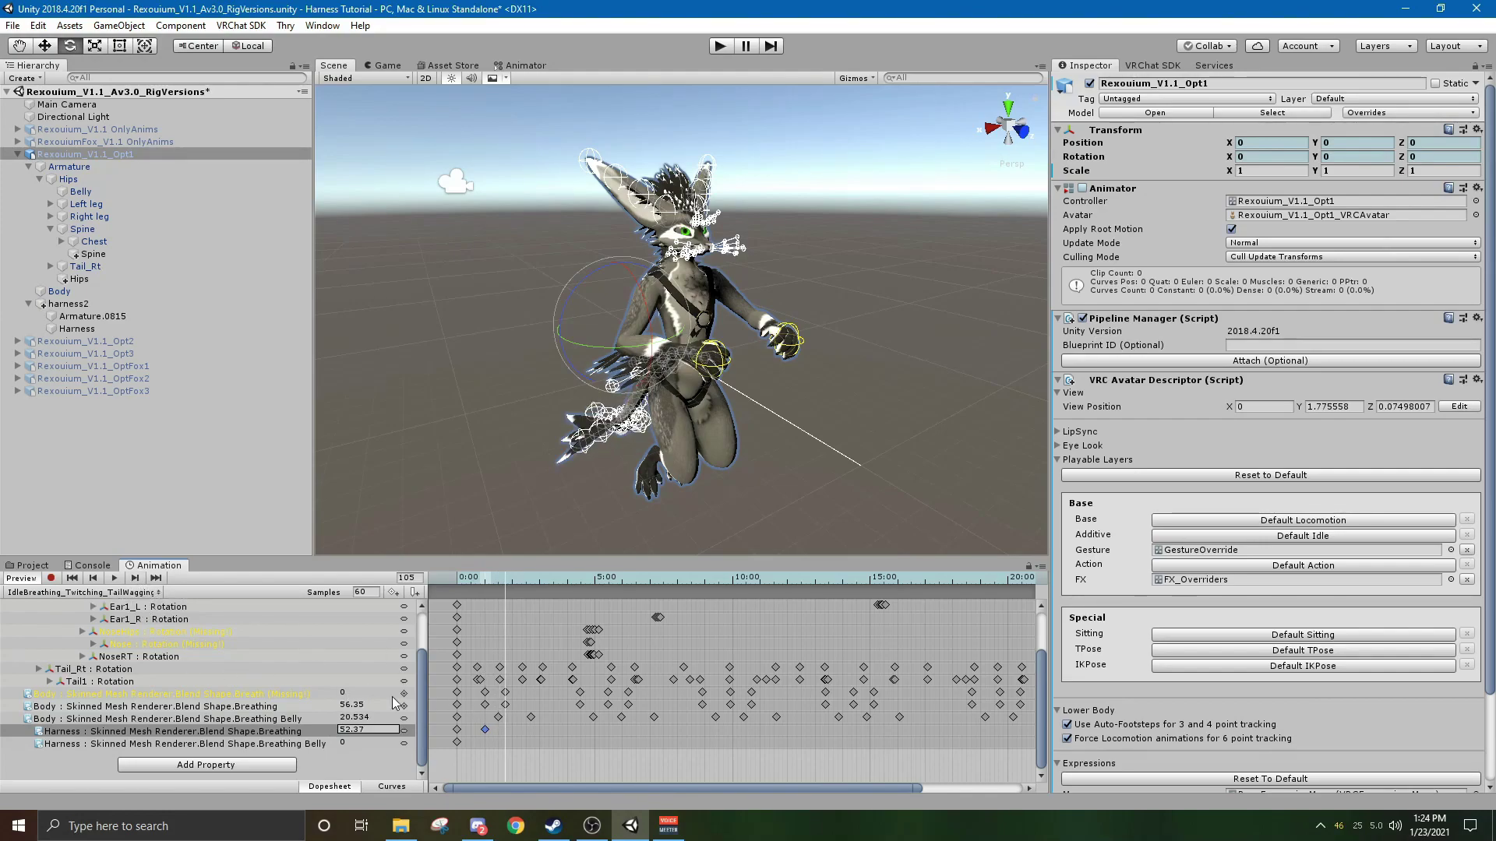
left_click(393, 592)
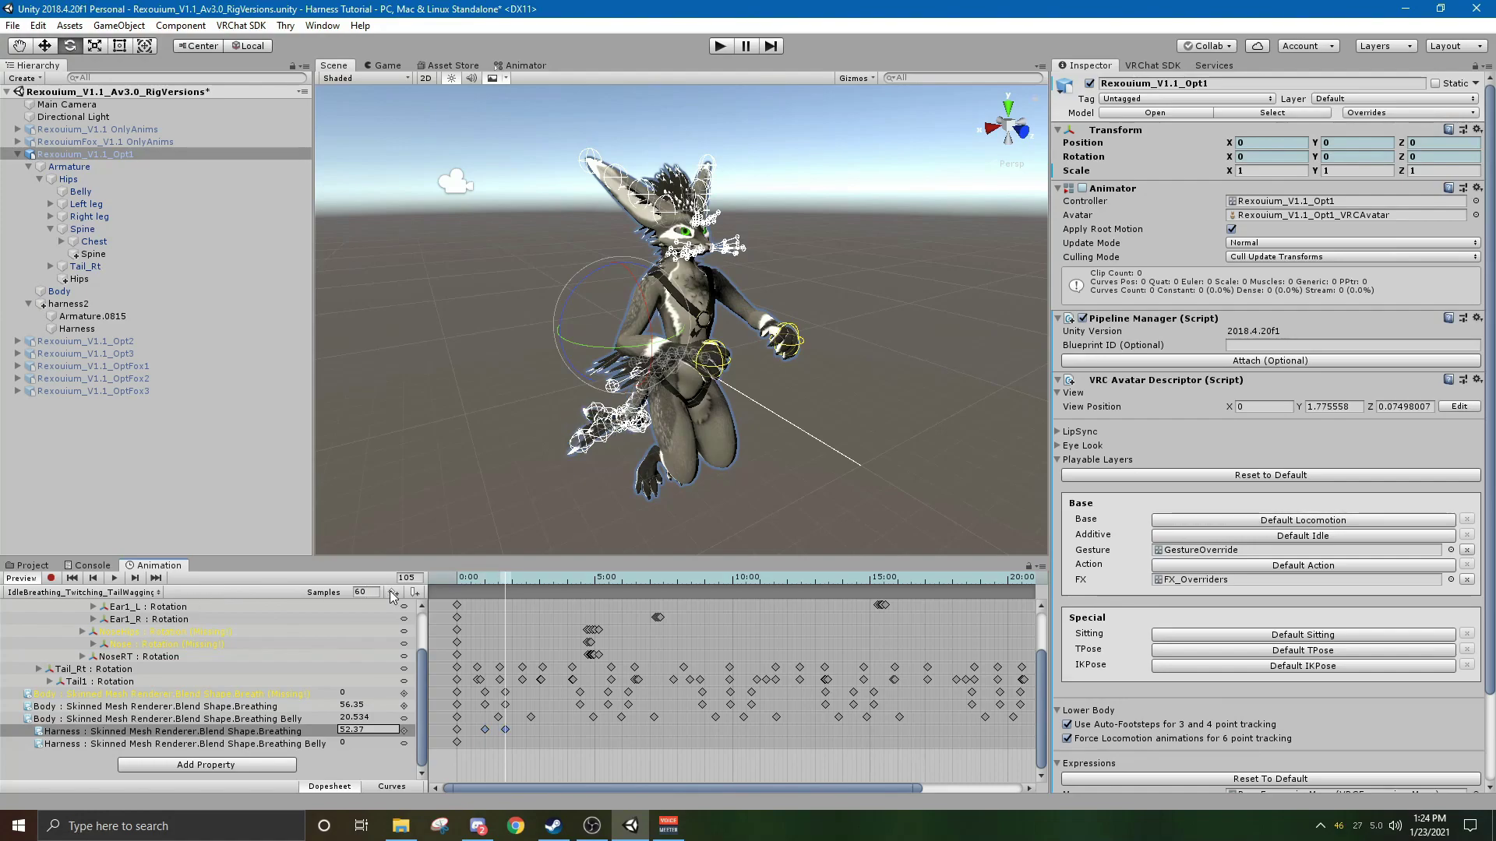
left_click(374, 730)
type("56")
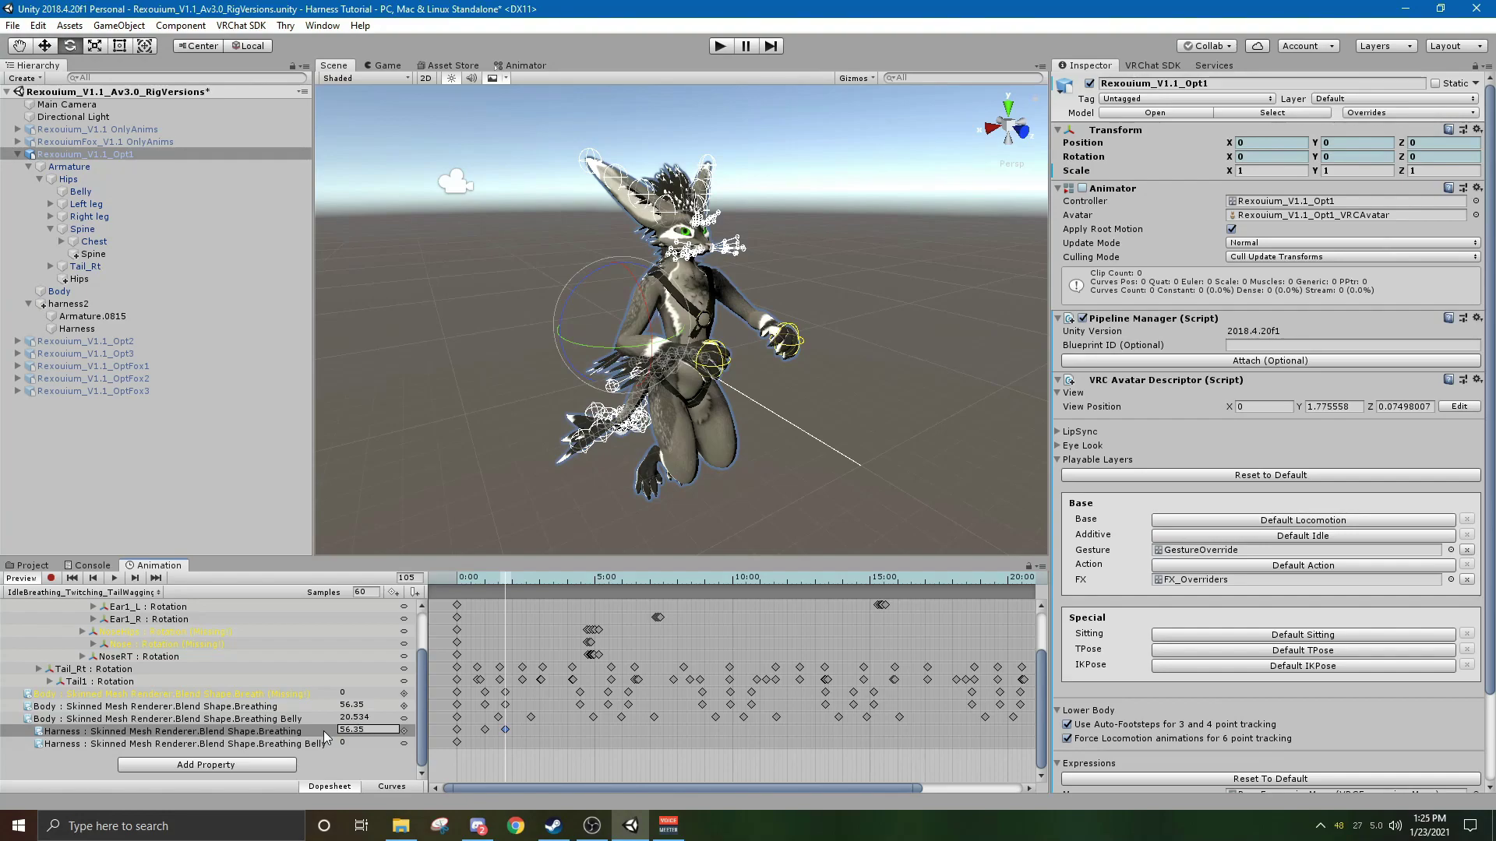
left_click(135, 578)
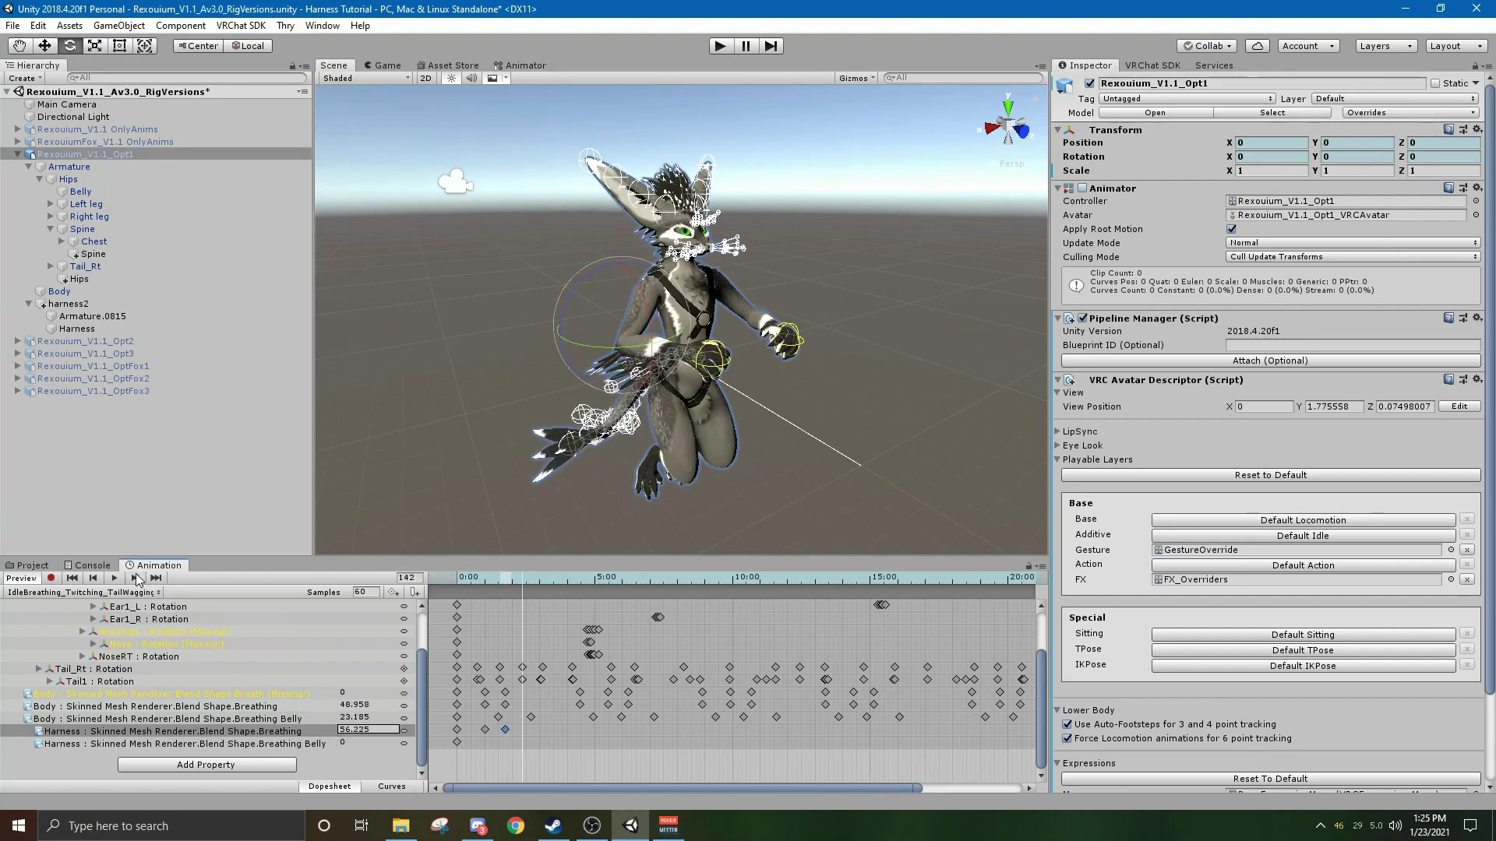
left_click(136, 578)
left_click(136, 578)
left_click(136, 578)
left_click(136, 578)
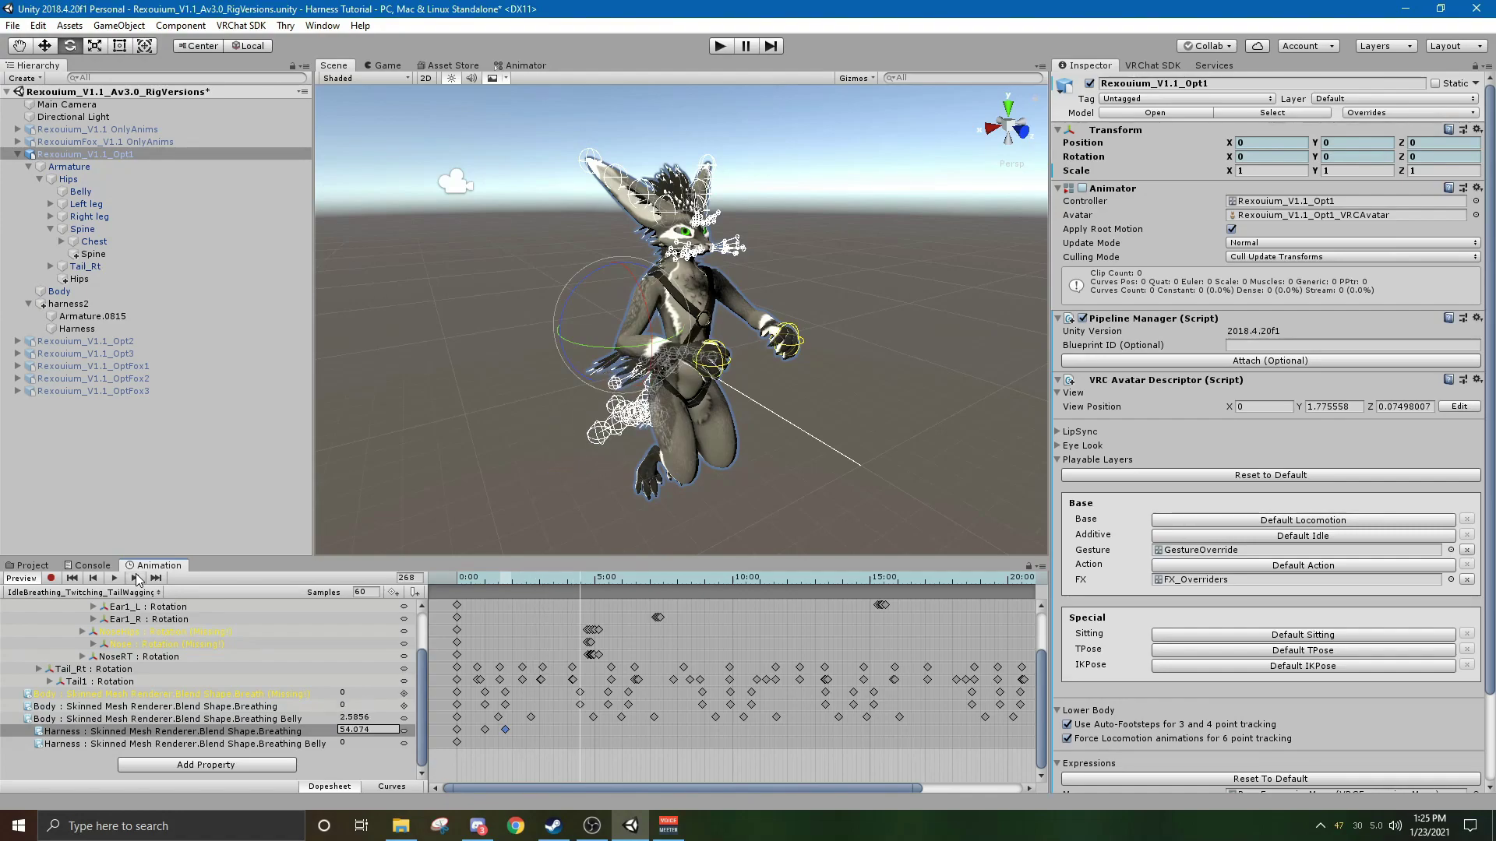
left_click(394, 592)
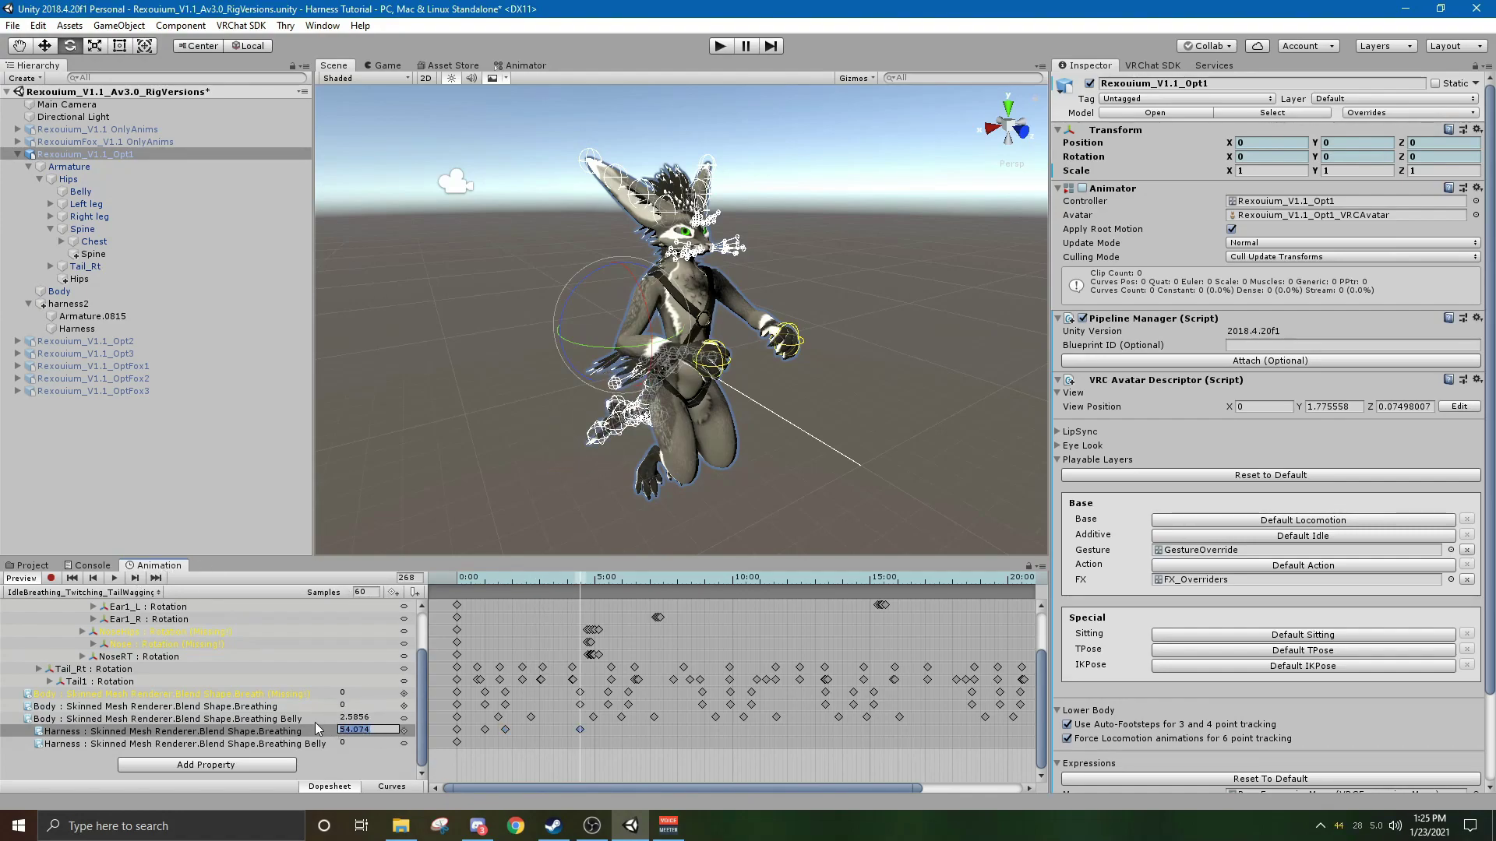
type("0")
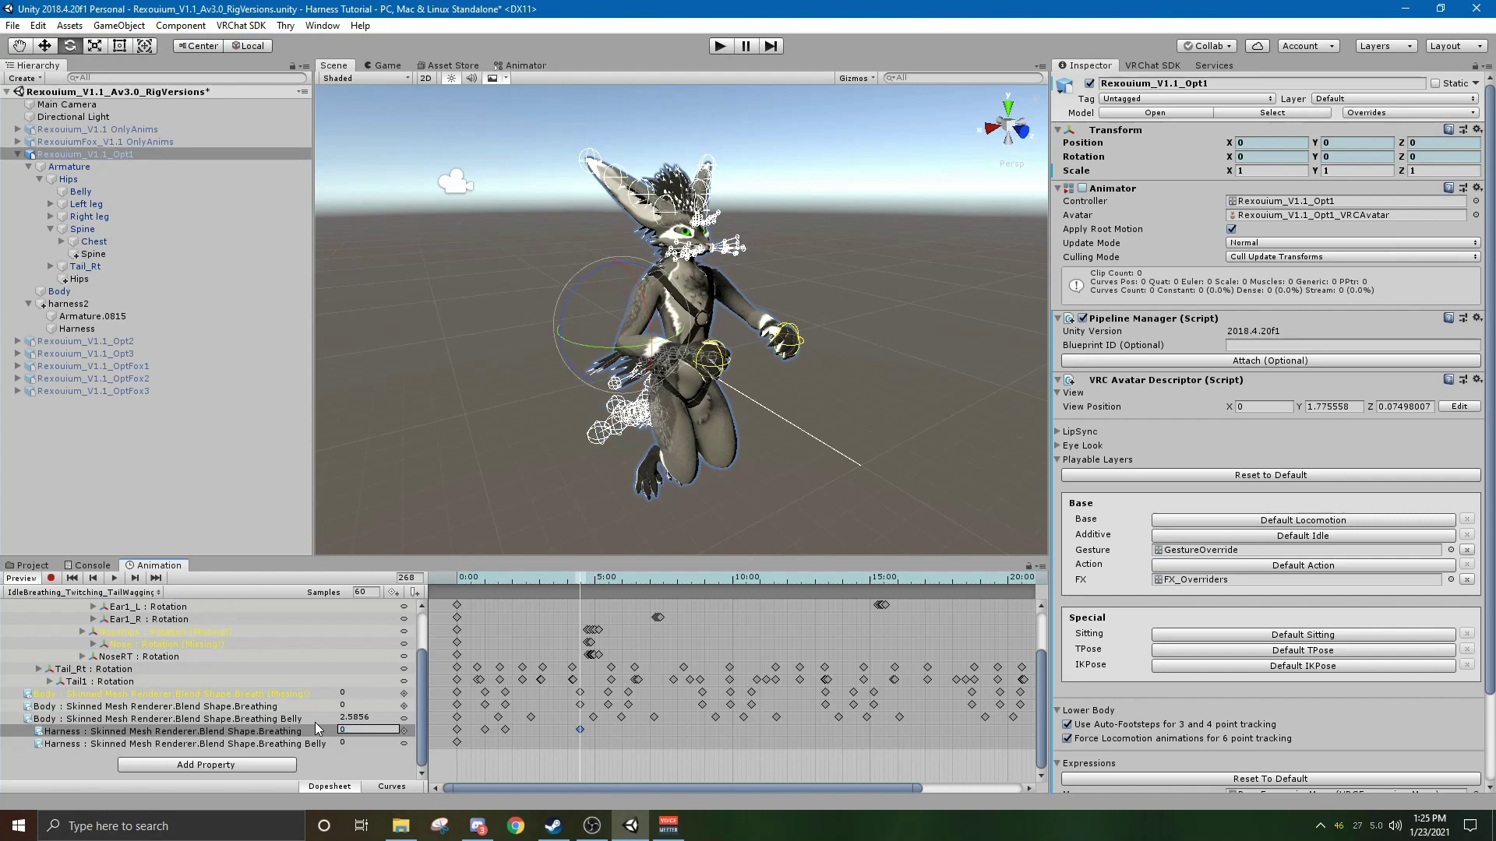
Key Harness Breathing to 52.524 at frame 329 and 56 at frame 373.
left_click(135, 578)
left_click(135, 579)
left_click(135, 578)
left_click(135, 578)
left_click(393, 593)
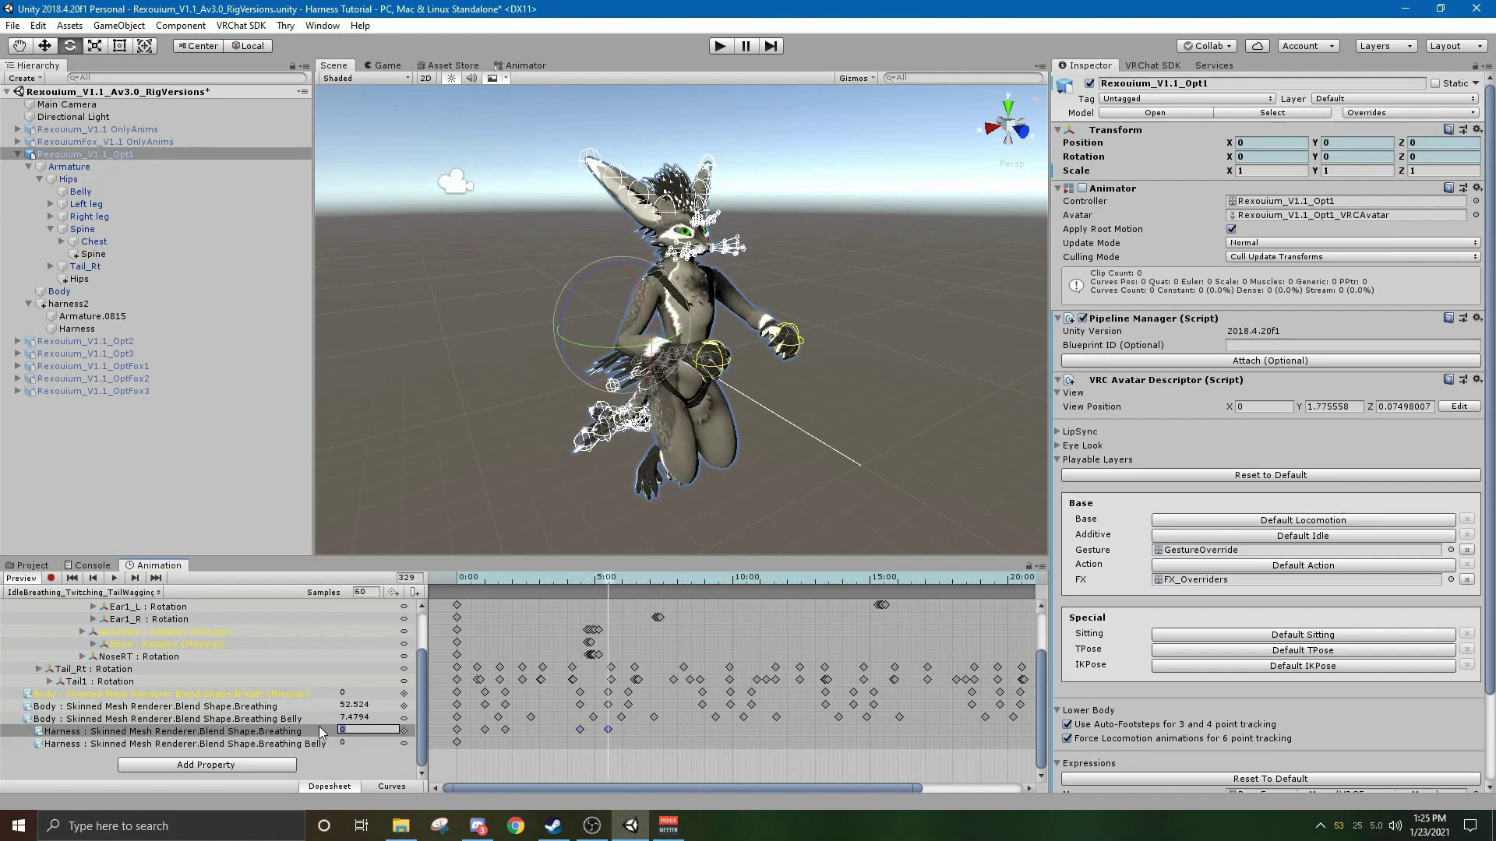
type("52.")
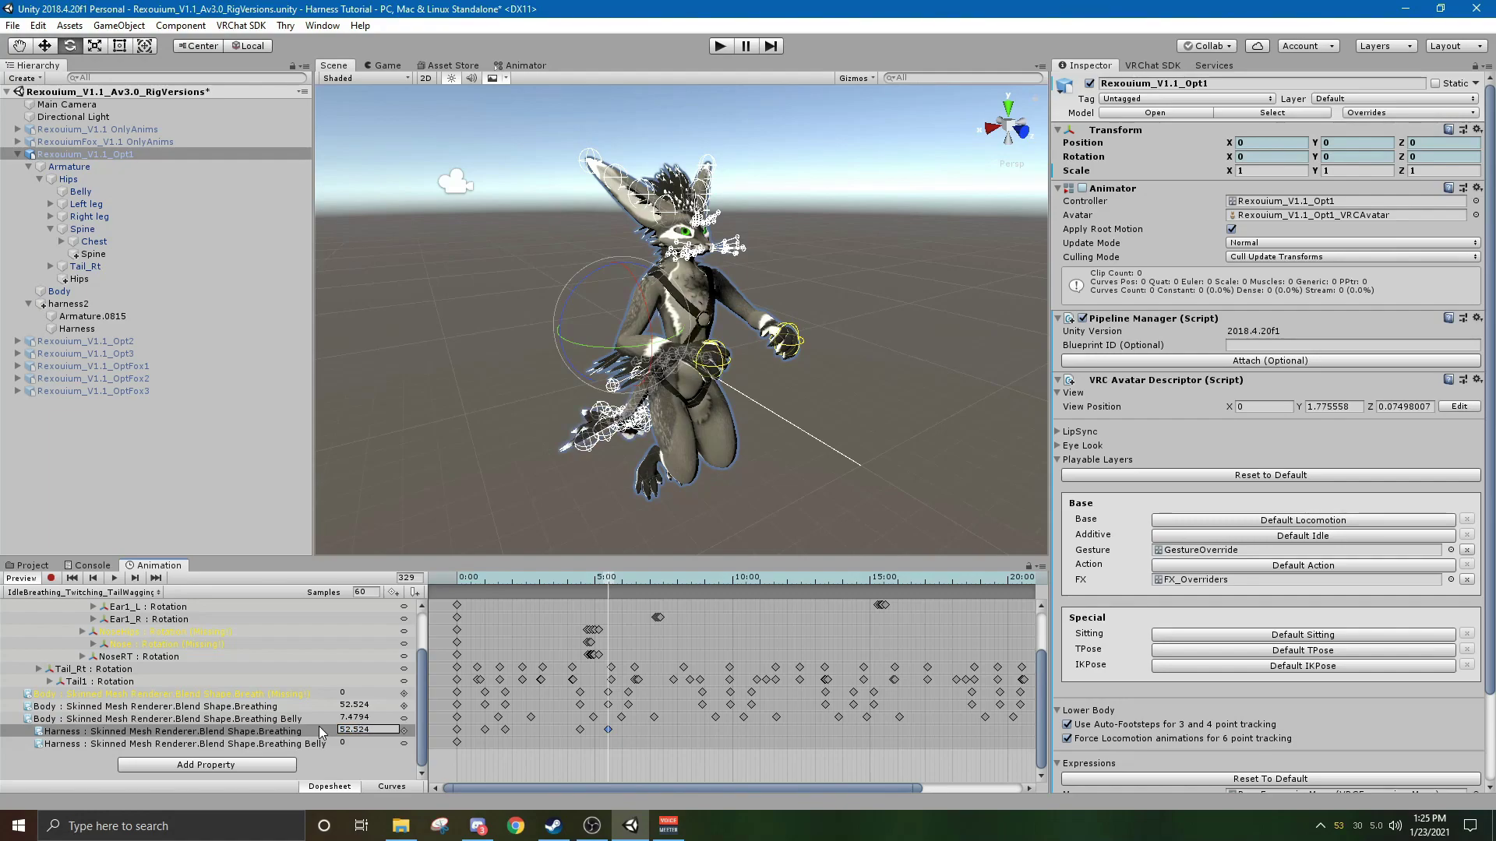
type("524")
left_click(136, 578)
left_click(135, 578)
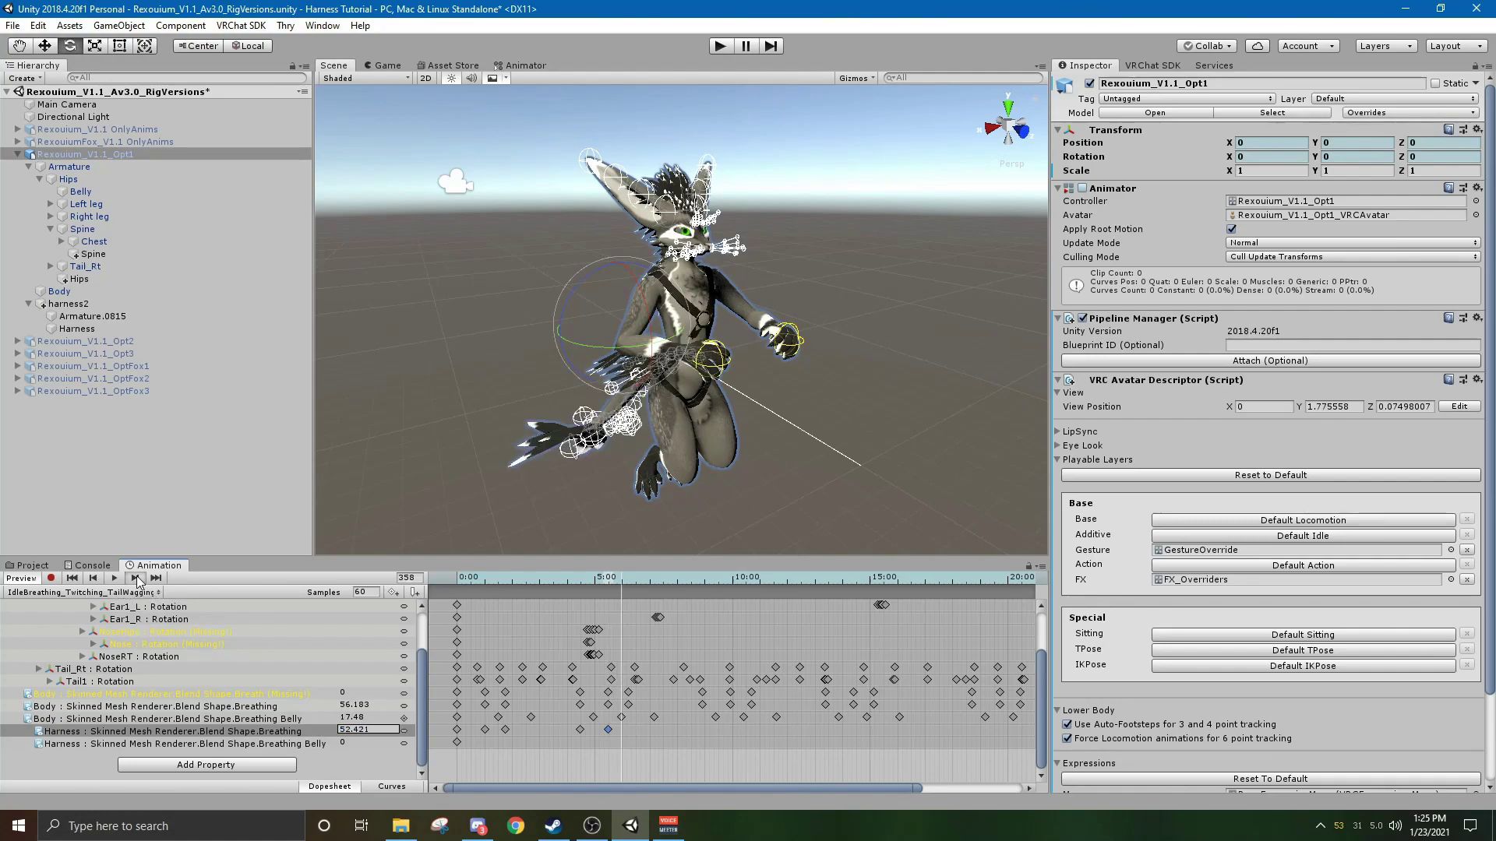
left_click(392, 592)
left_click(385, 726)
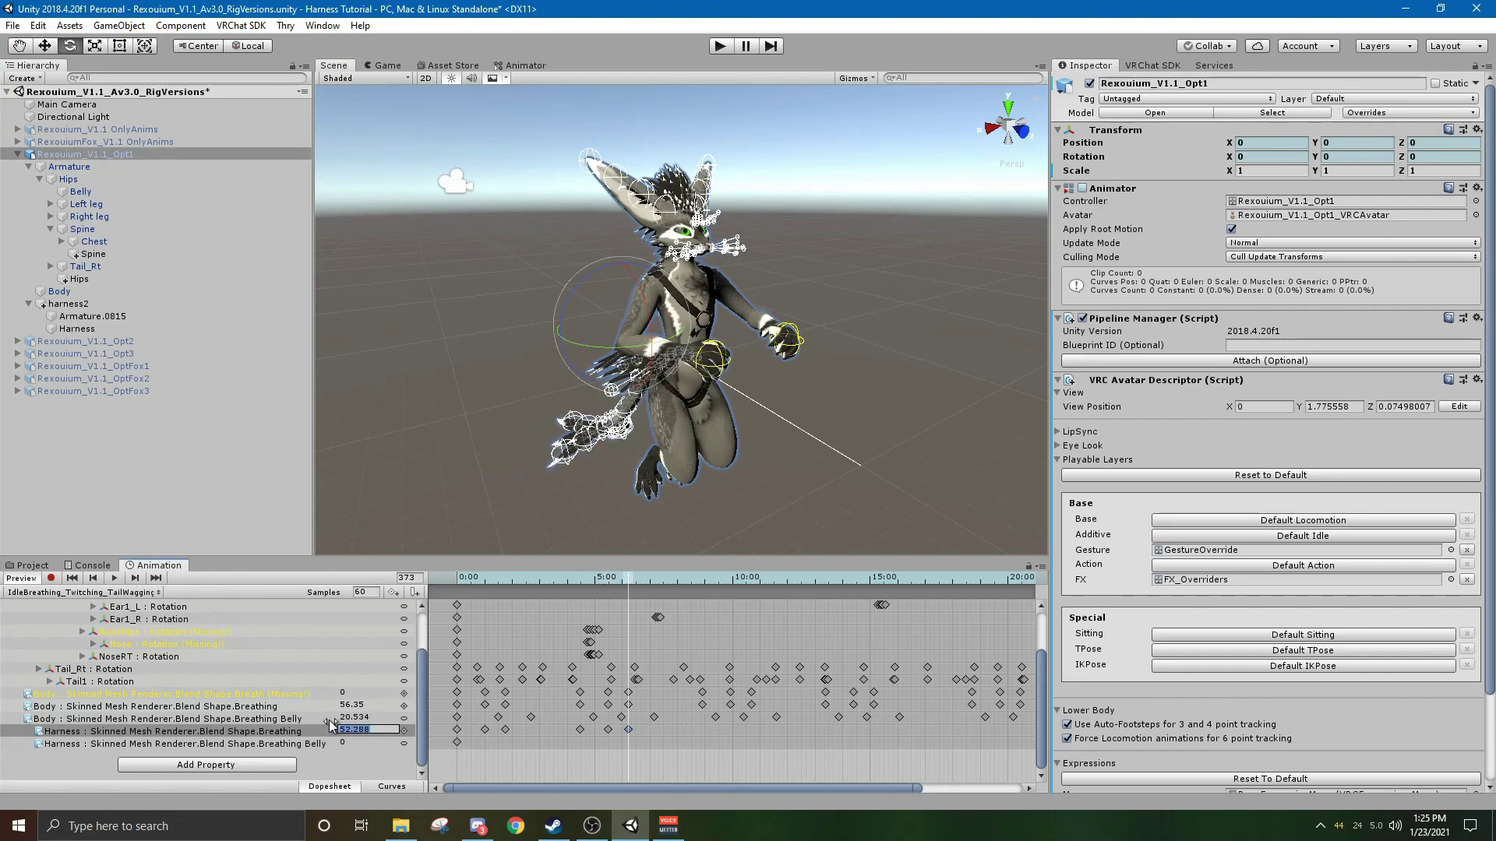
type("56.35")
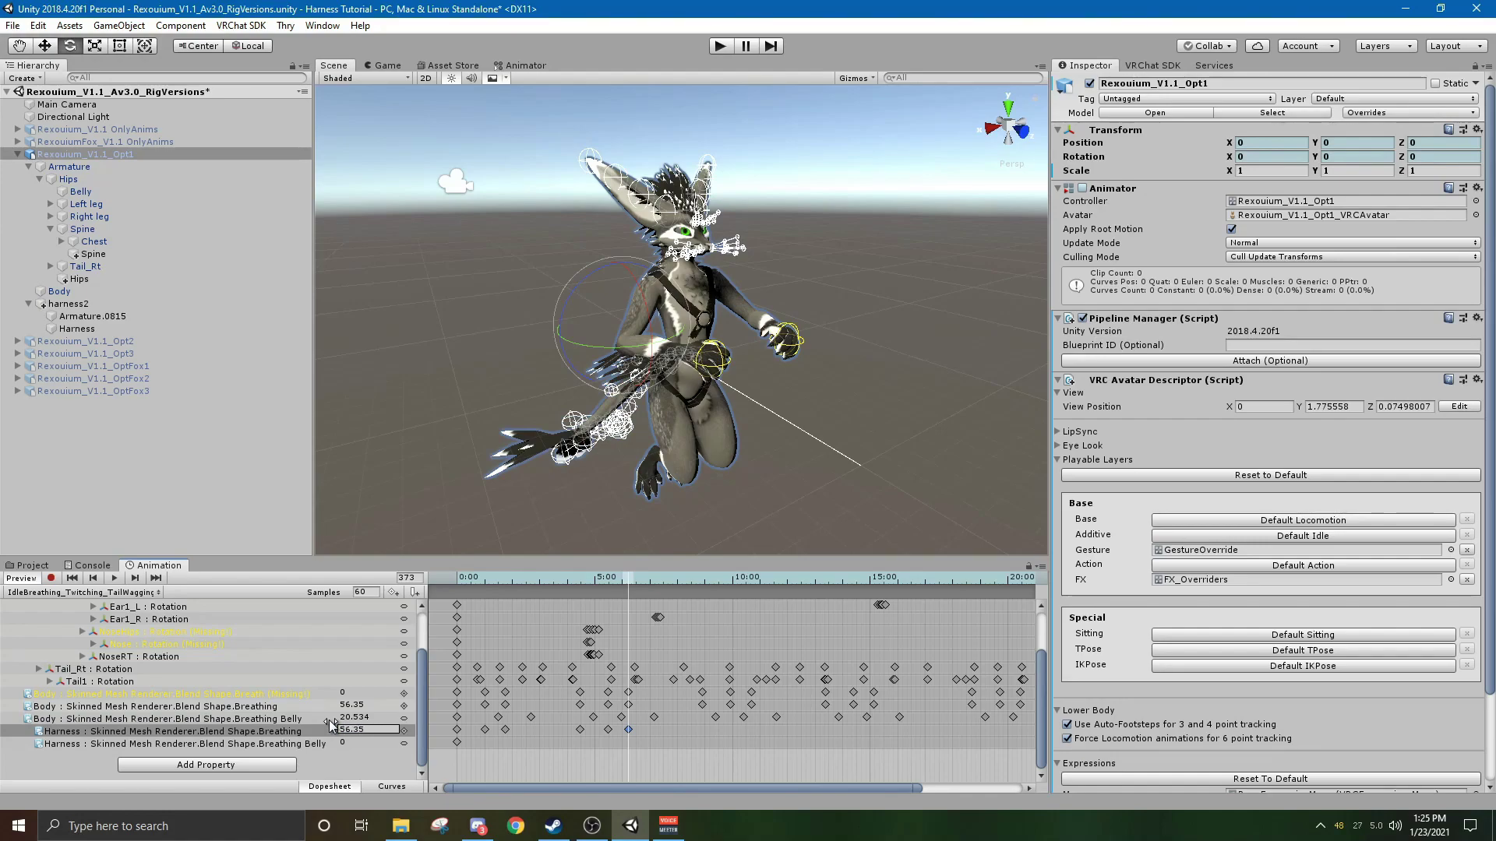
Add a Harness Breathing key at frame 535 and select its value for replacement.
left_click(134, 578)
left_click(135, 578)
left_click(135, 578)
left_click(134, 578)
left_click(135, 578)
left_click(135, 578)
left_click(135, 578)
left_click(135, 578)
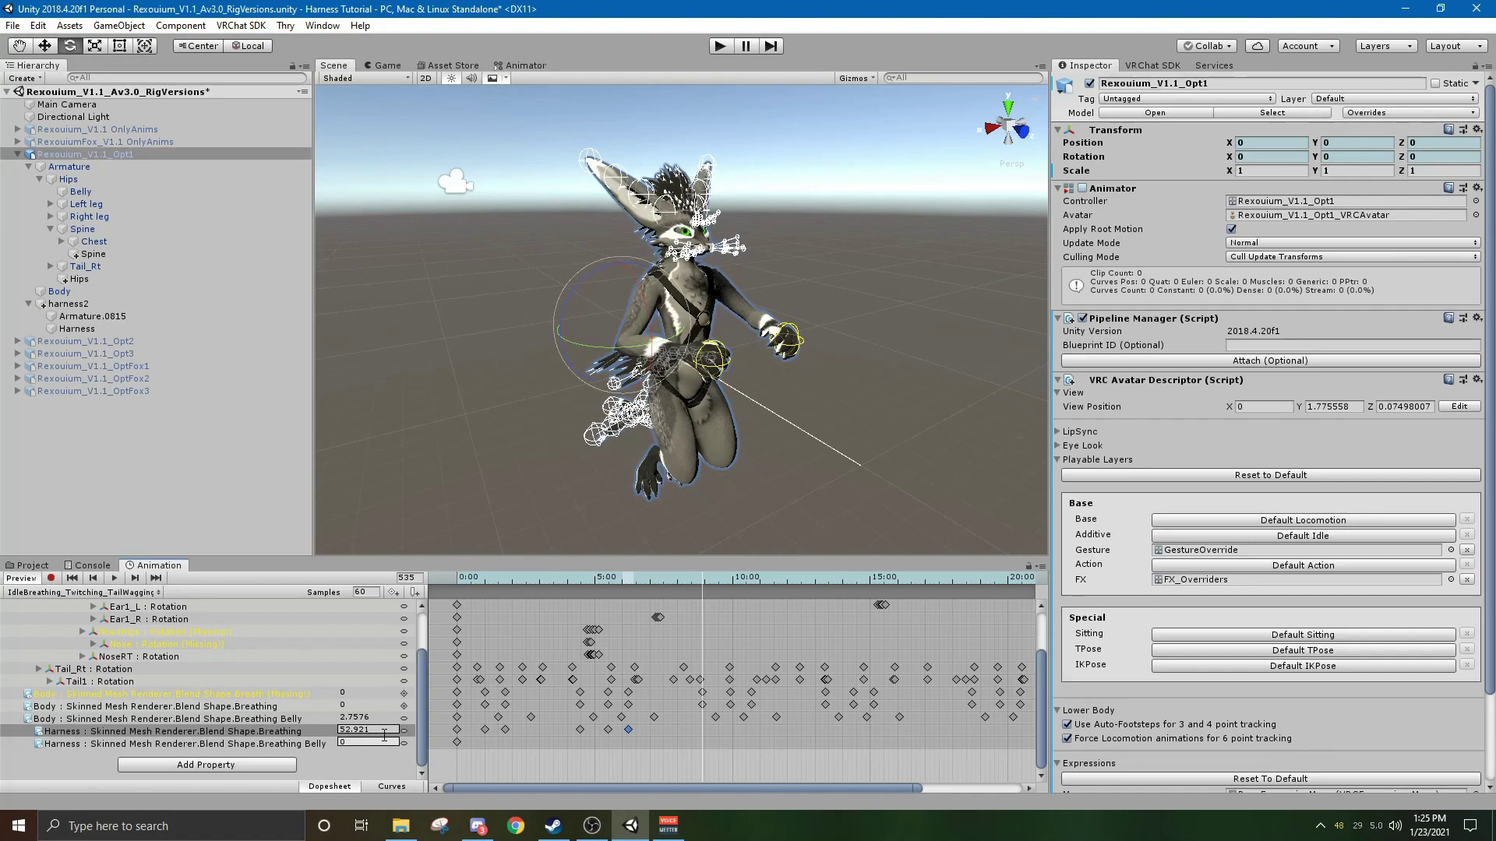
left_click(392, 592)
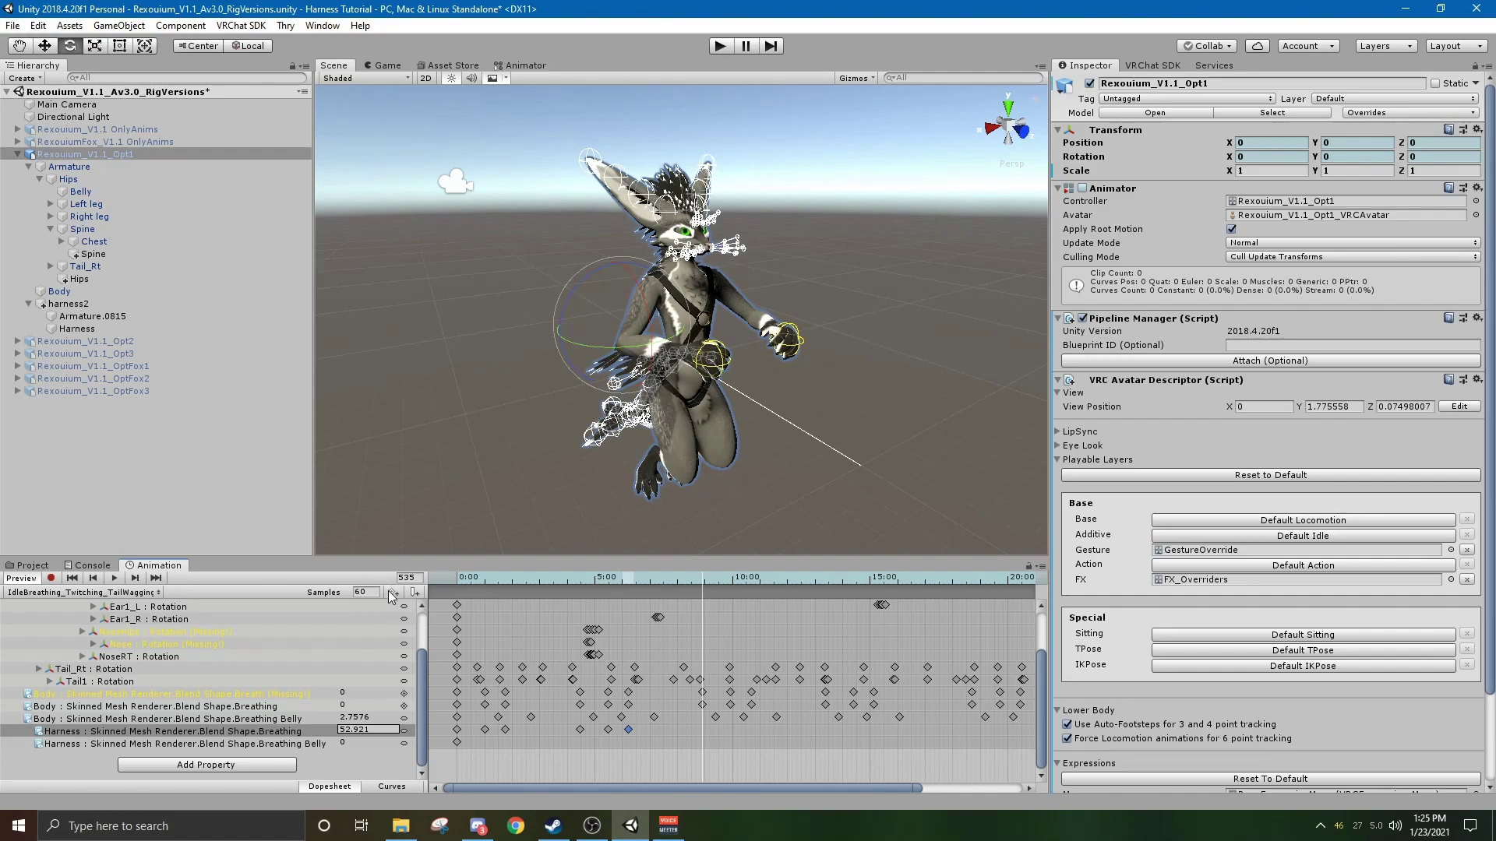
left_click(377, 731)
Set frame 535 to 0, then key Harness Breathing to 52.524 at frame 596 and 56.35 next.
type("0")
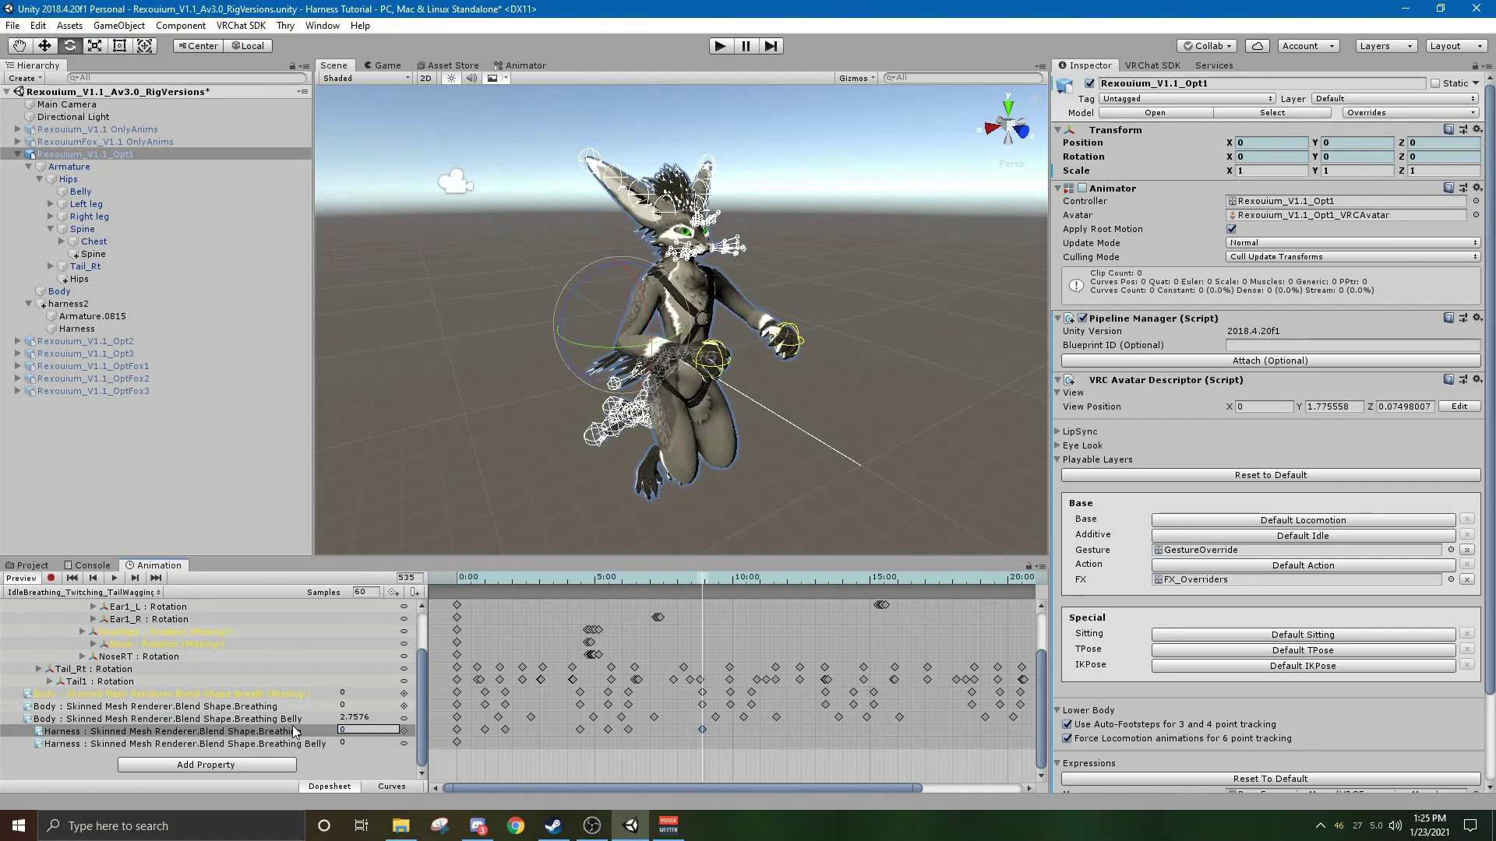
left_click(134, 579)
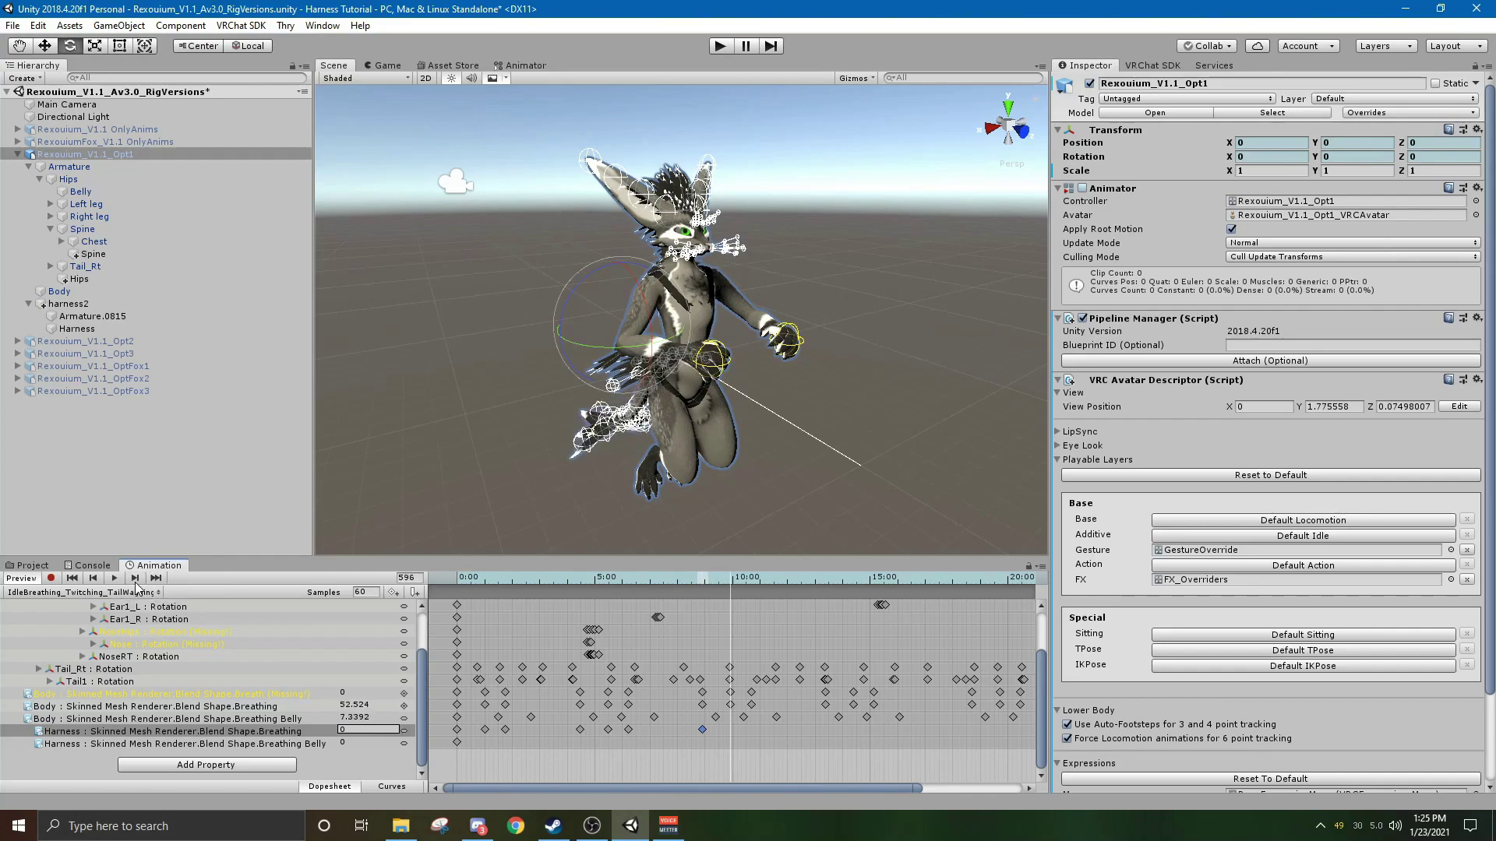
left_click(394, 592)
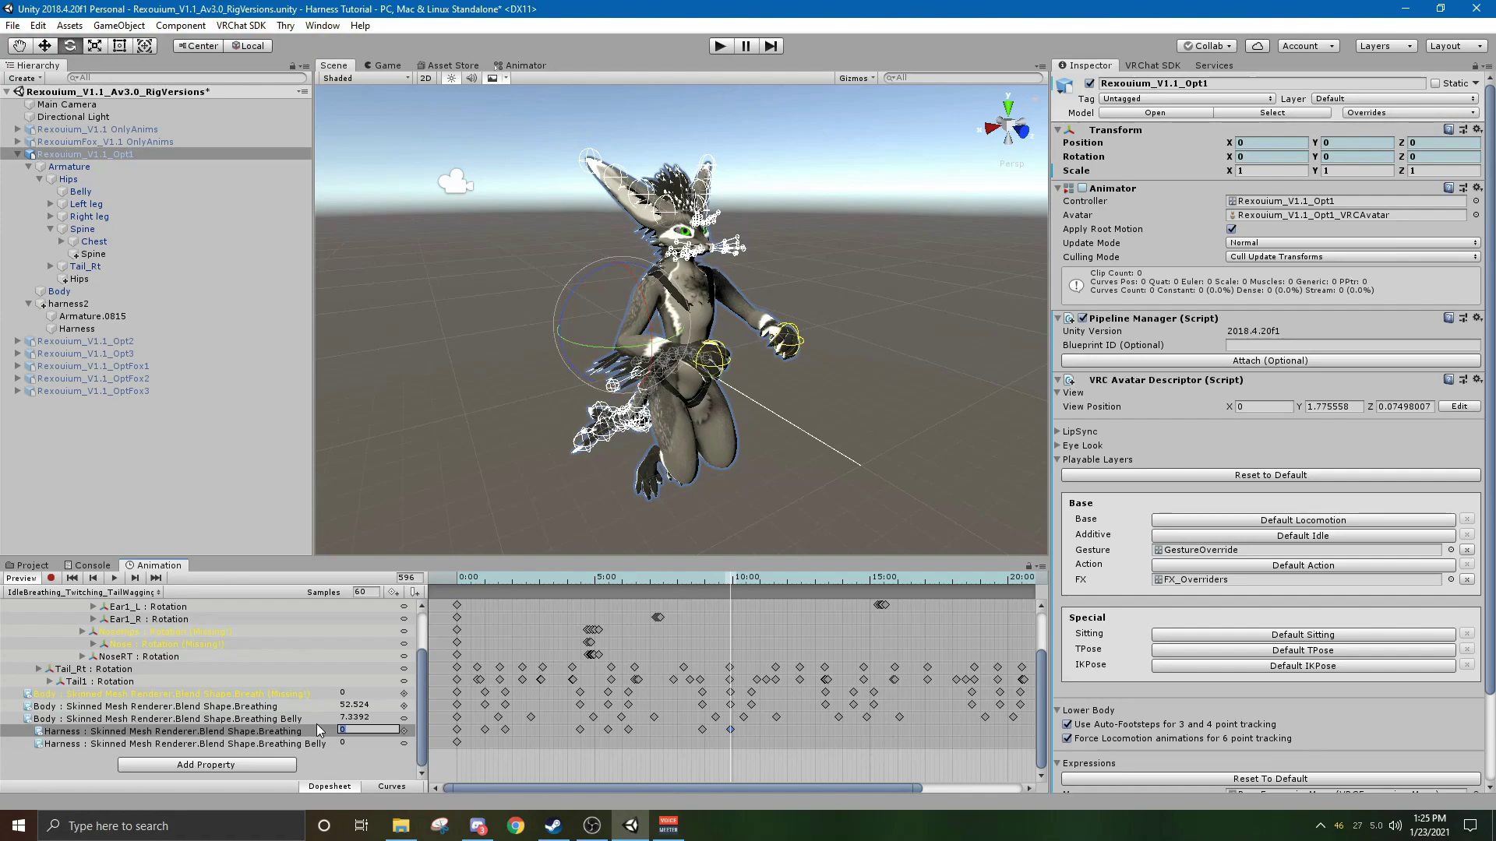
type("52.524")
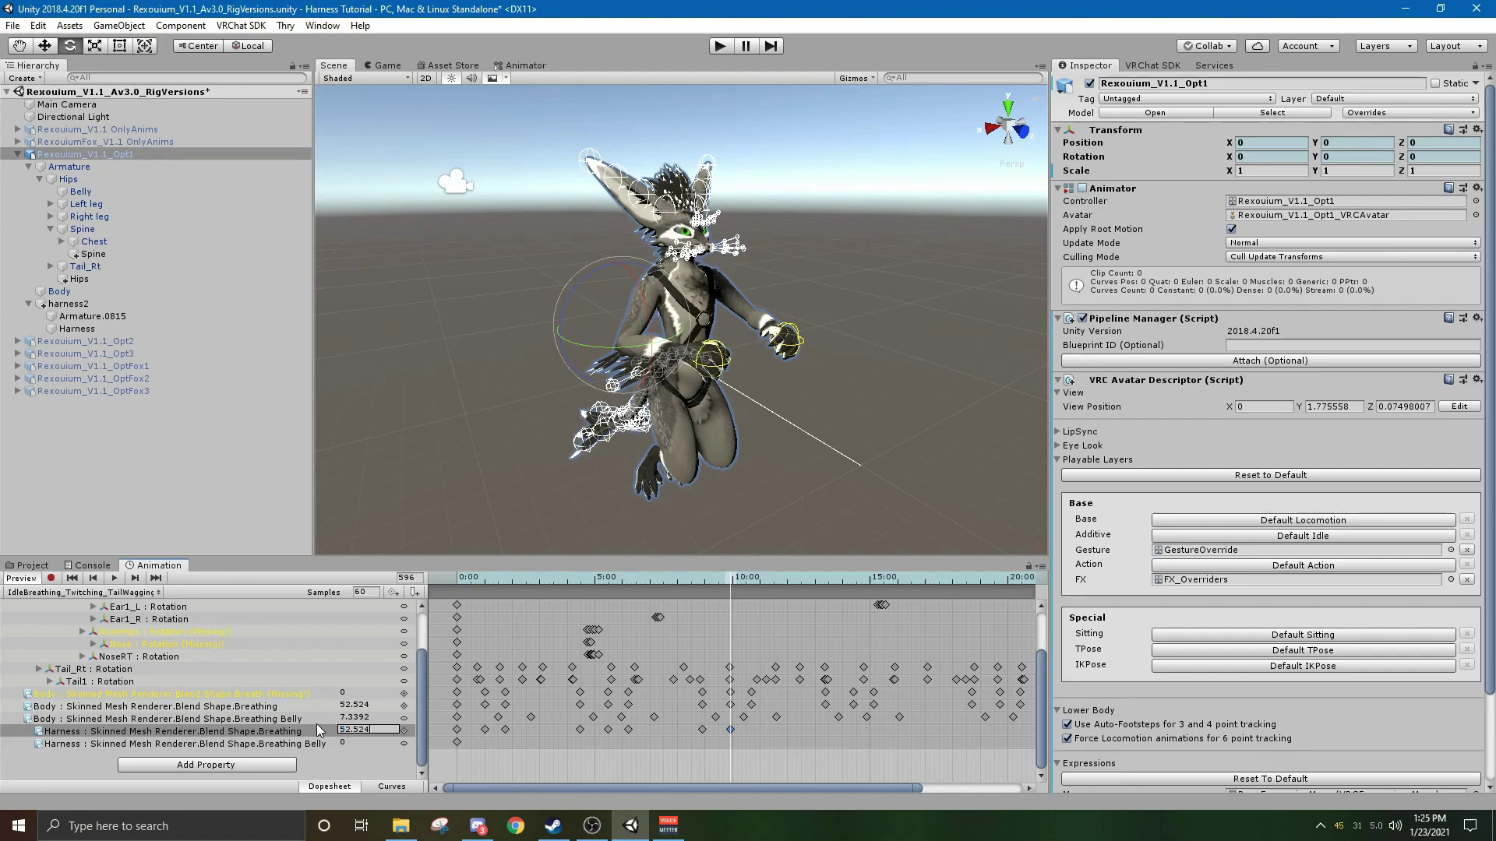
left_click(135, 578)
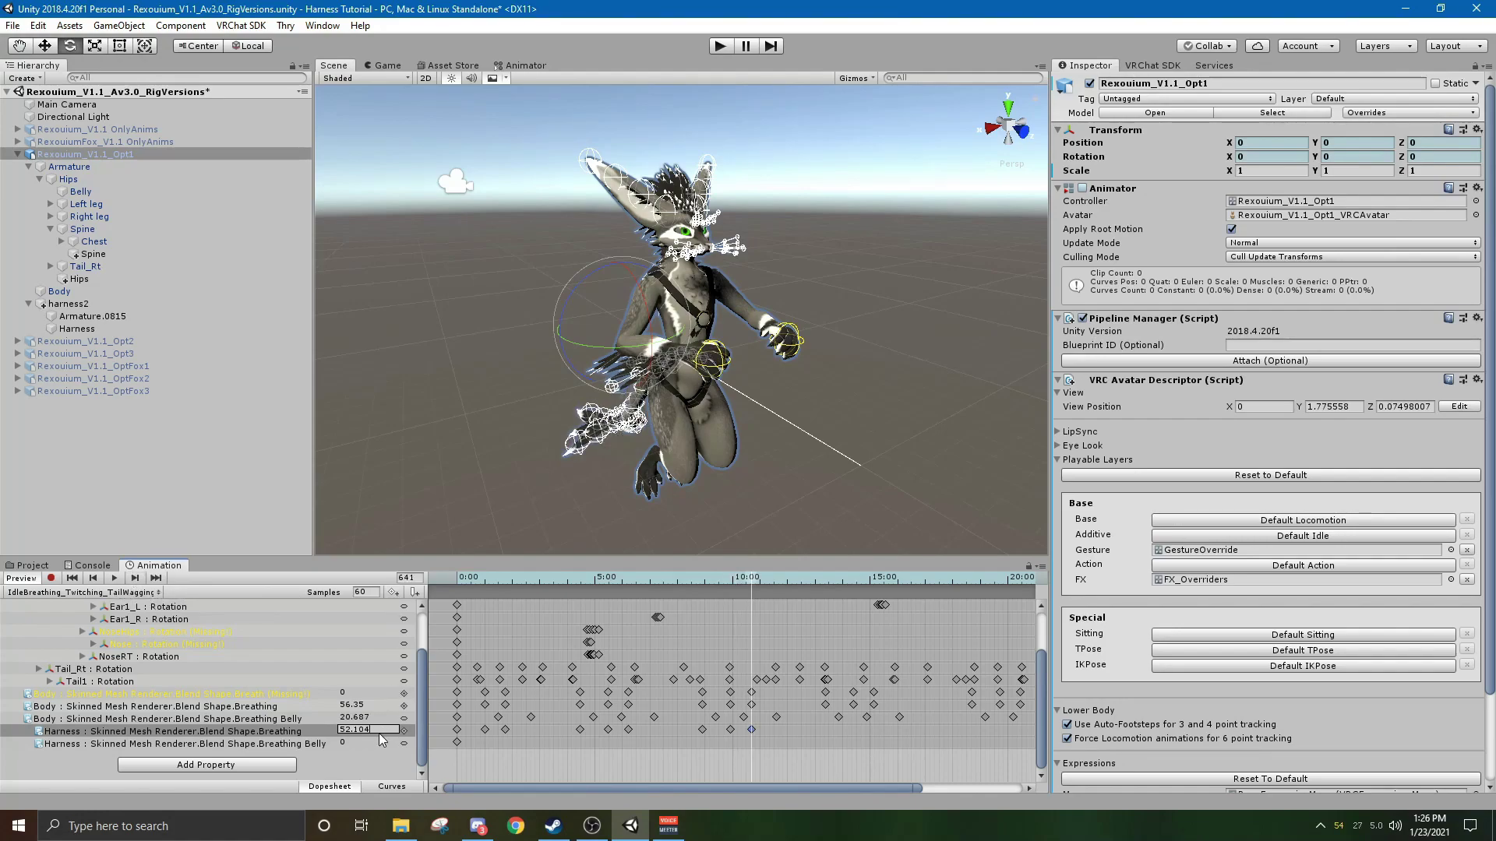
left_click(370, 729)
type("56.35")
Key Harness Breathing to 0 at frame 803 and 52.52 at a following keyframe.
left_click(135, 578)
left_click(135, 578)
left_click(135, 578)
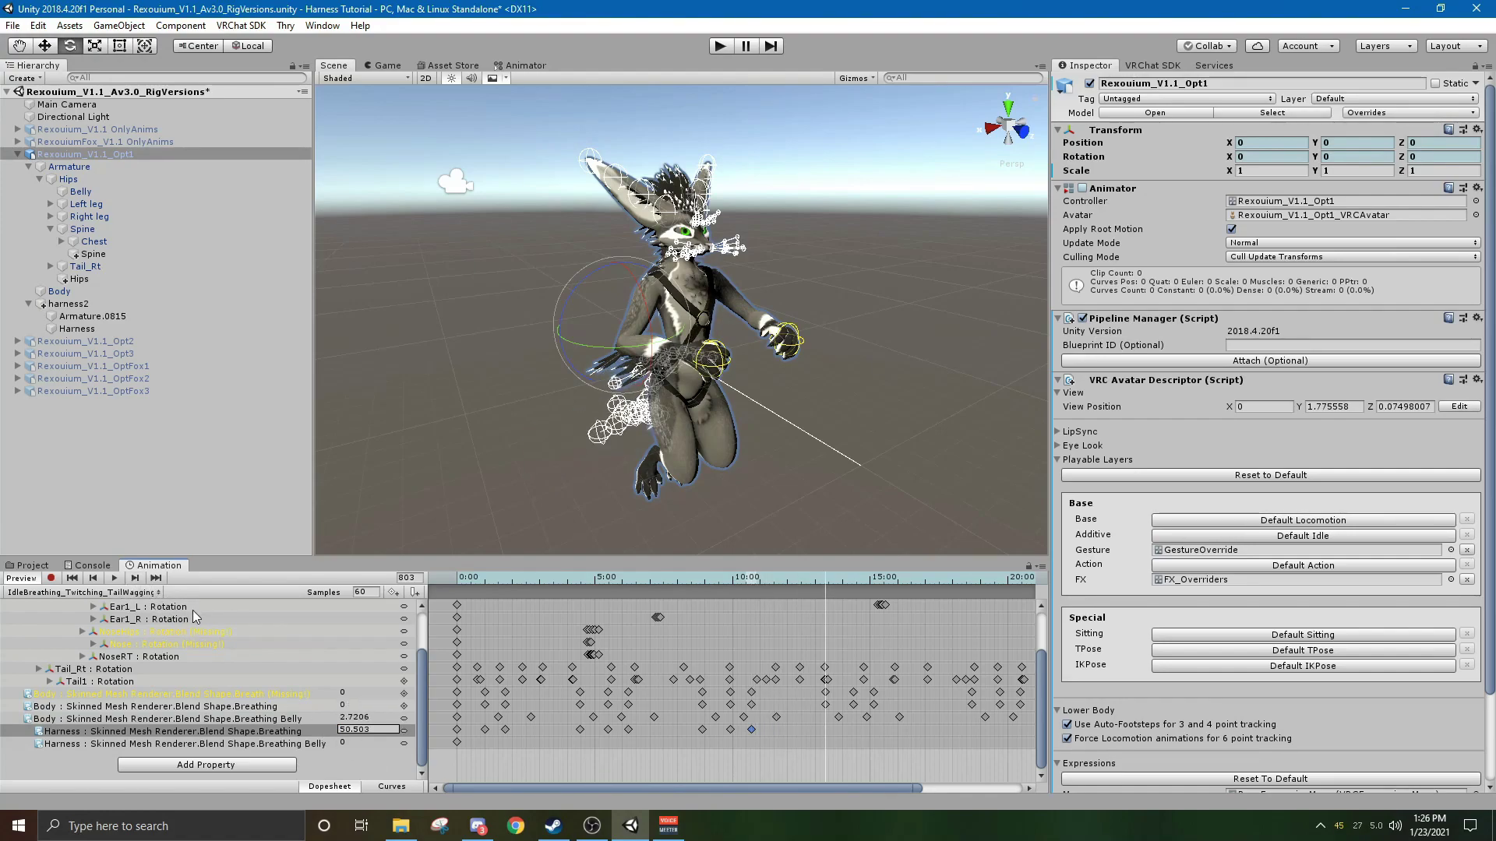
left_click(393, 592)
type("0")
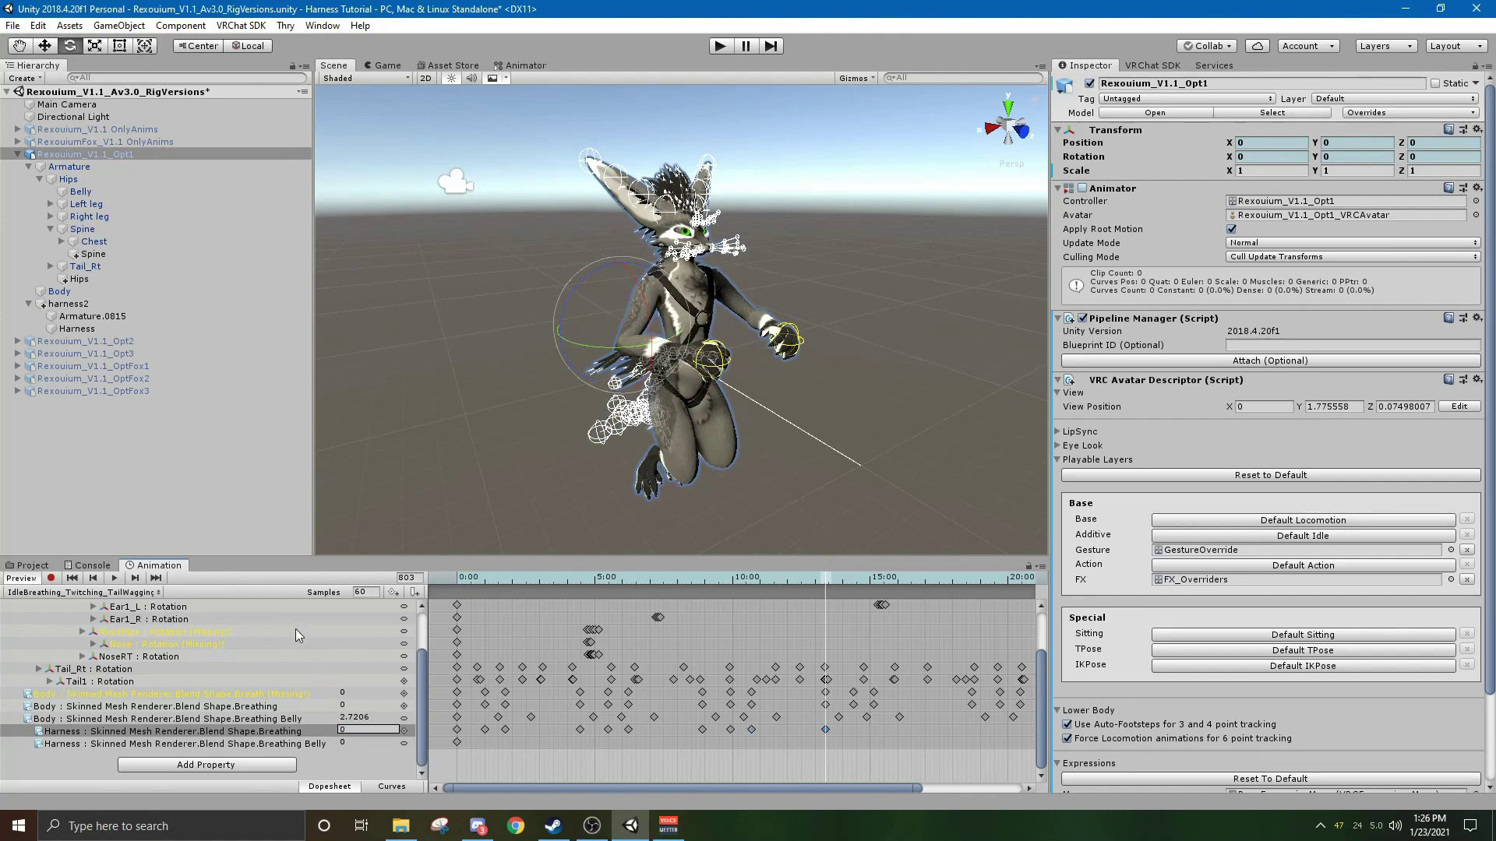
left_click(136, 578)
left_click(136, 578)
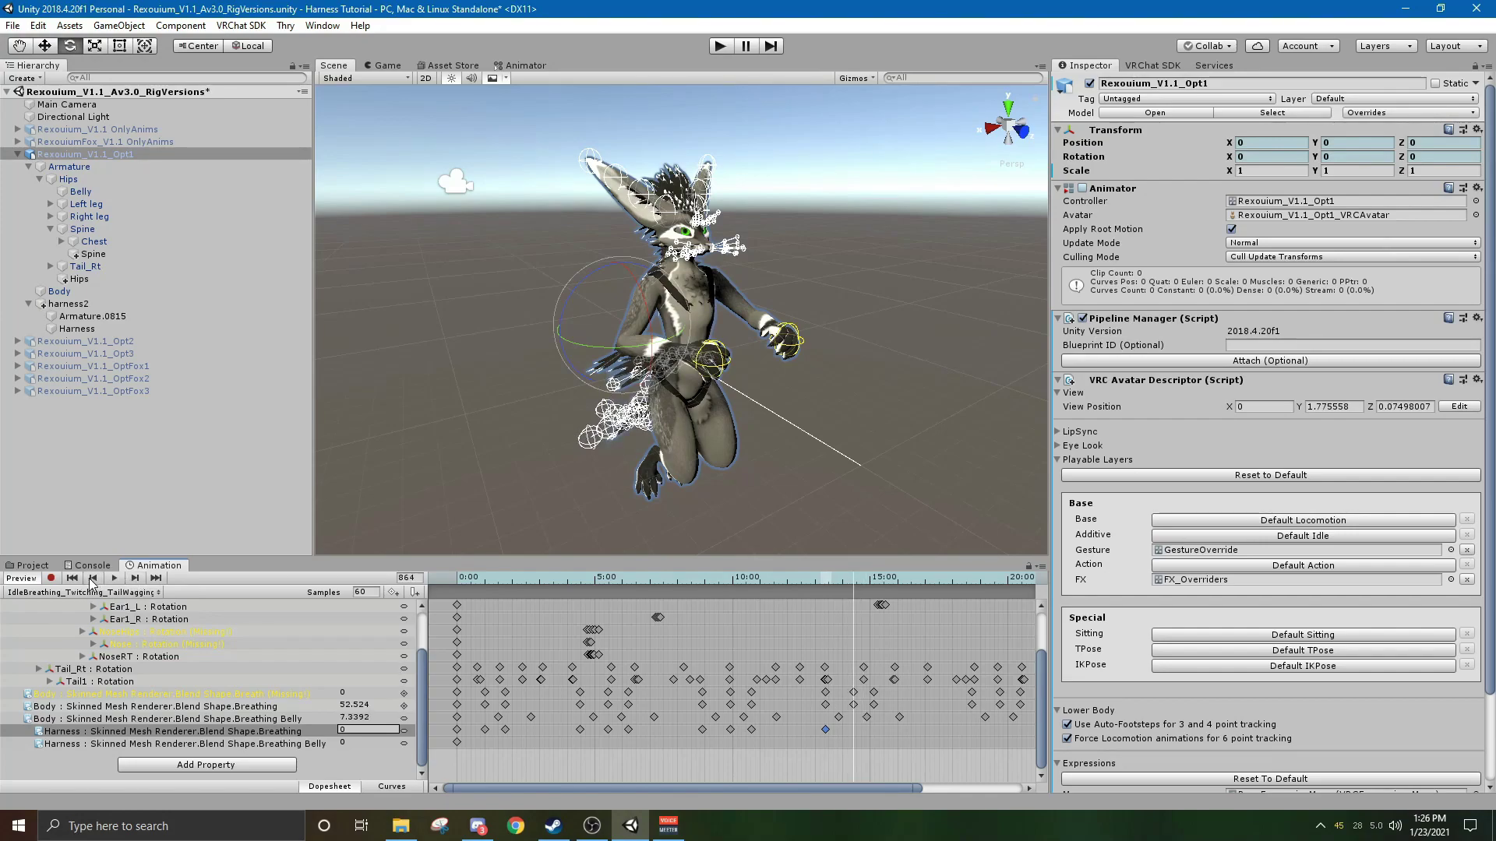
key("Return")
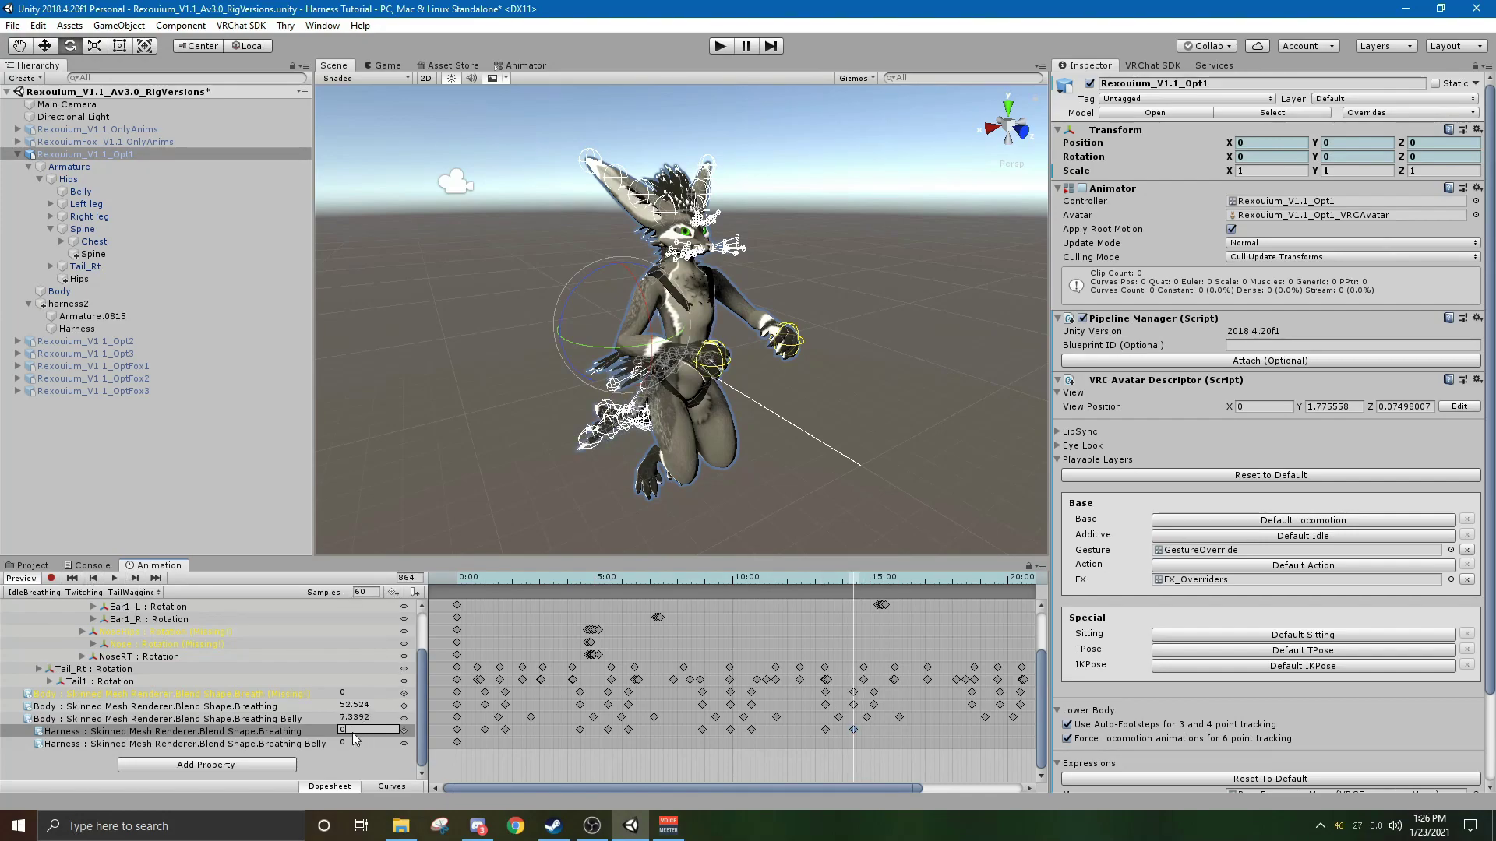
type("52.524")
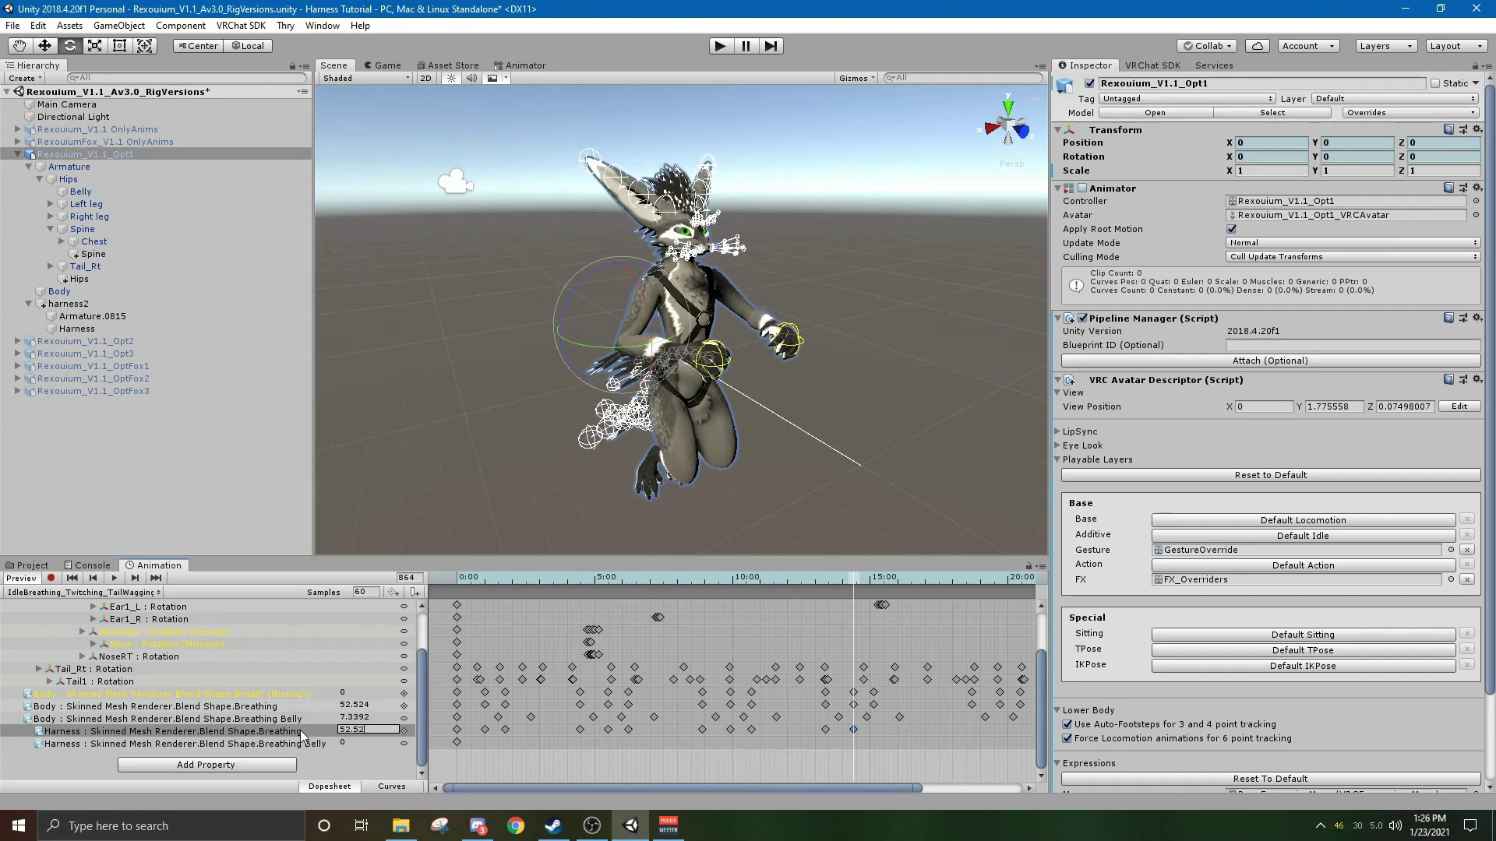
Key Harness Breathing to 56.35 two keyframes further on.
left_click(135, 578)
left_click(136, 578)
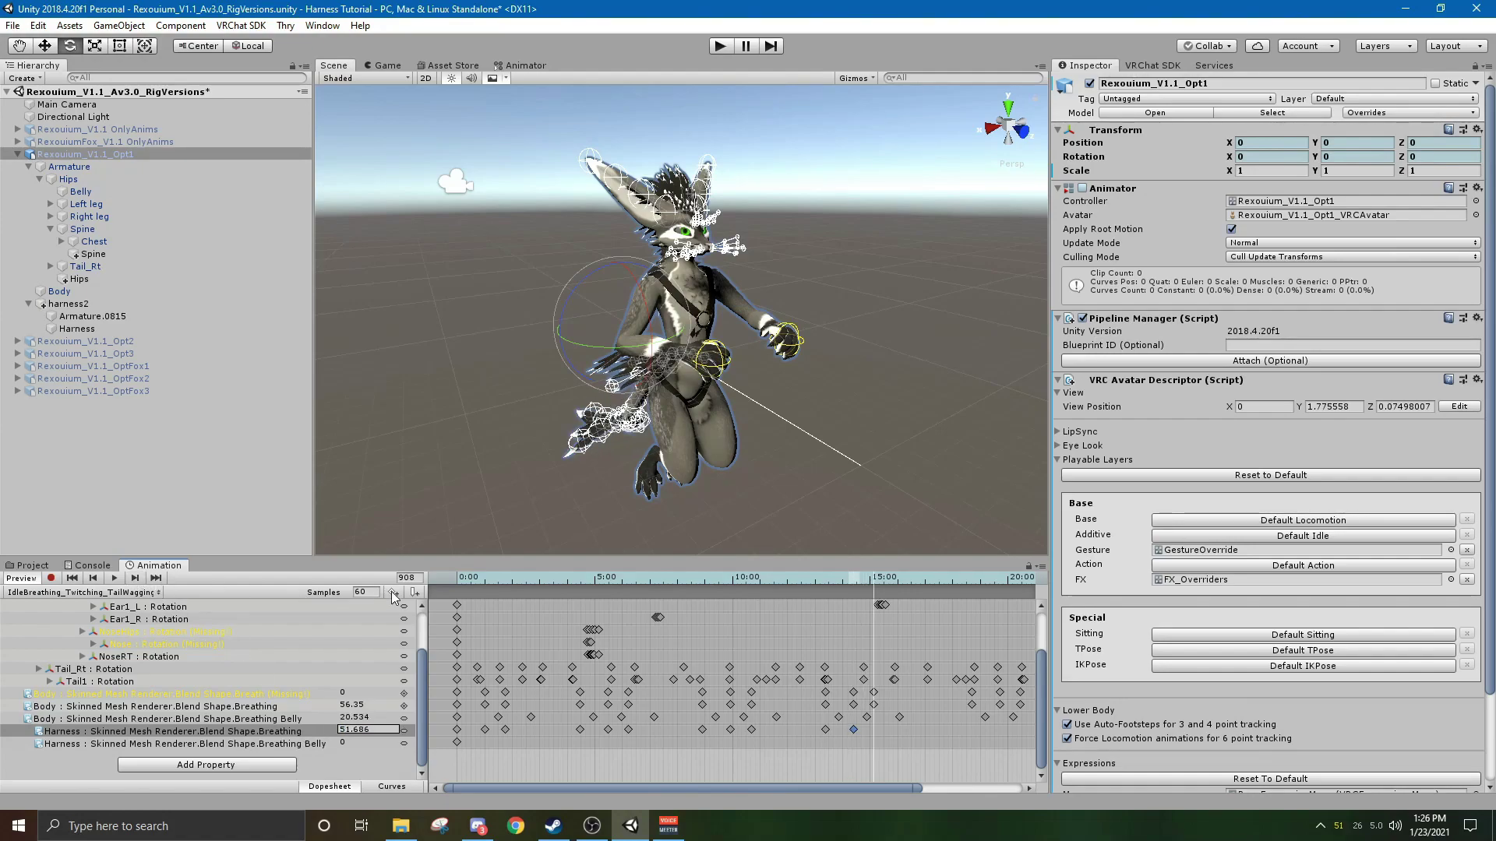
left_click(362, 731)
key("Return")
type("56.35")
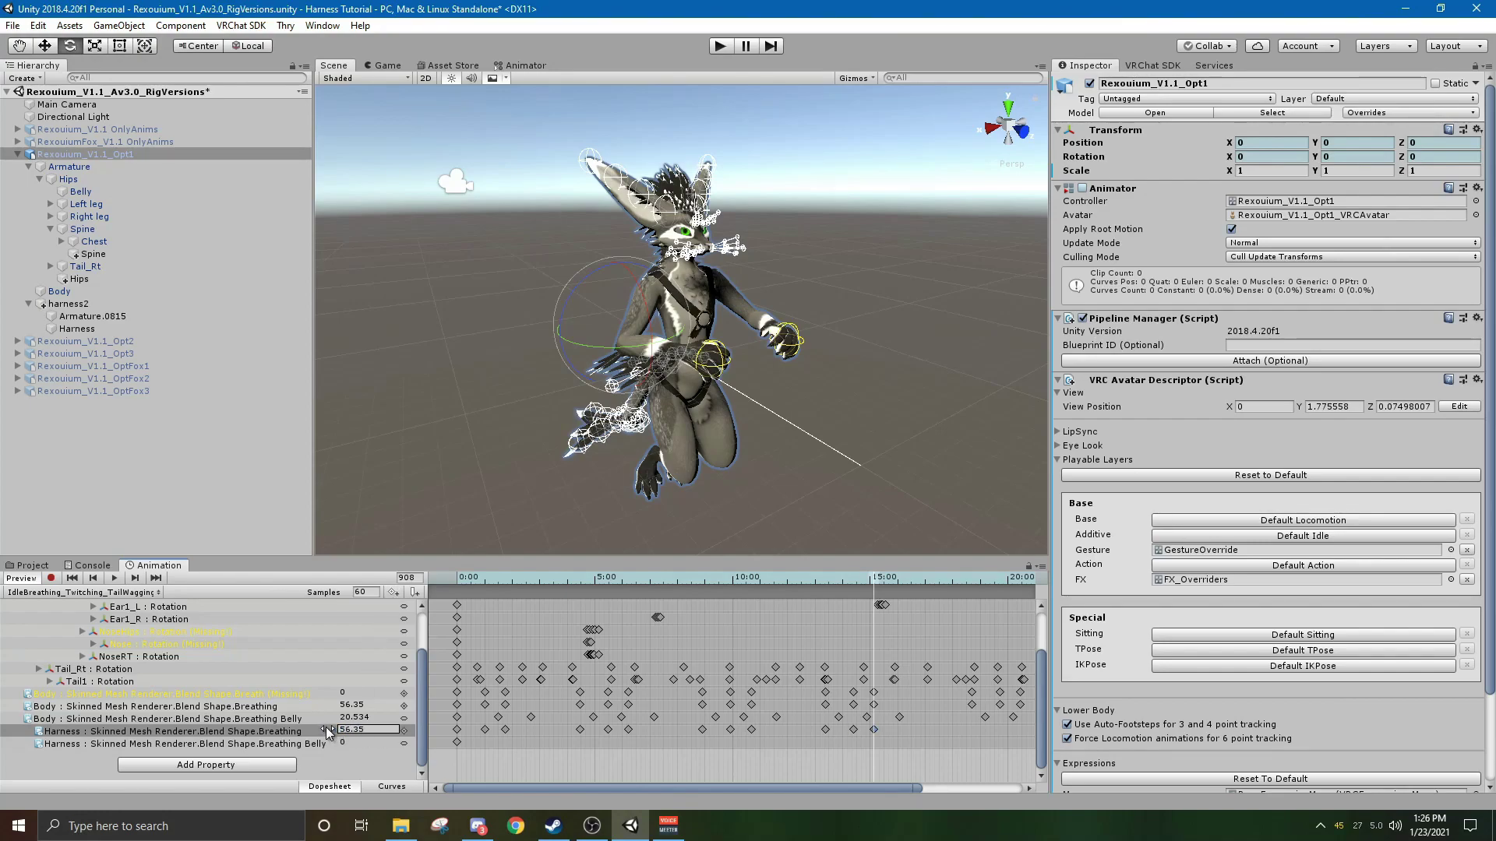
Key Harness Breathing to 0 at frame 1122.
left_click(135, 578)
left_click(136, 578)
left_click(135, 578)
left_click(136, 578)
left_click(136, 578)
left_click(135, 578)
left_click(393, 593)
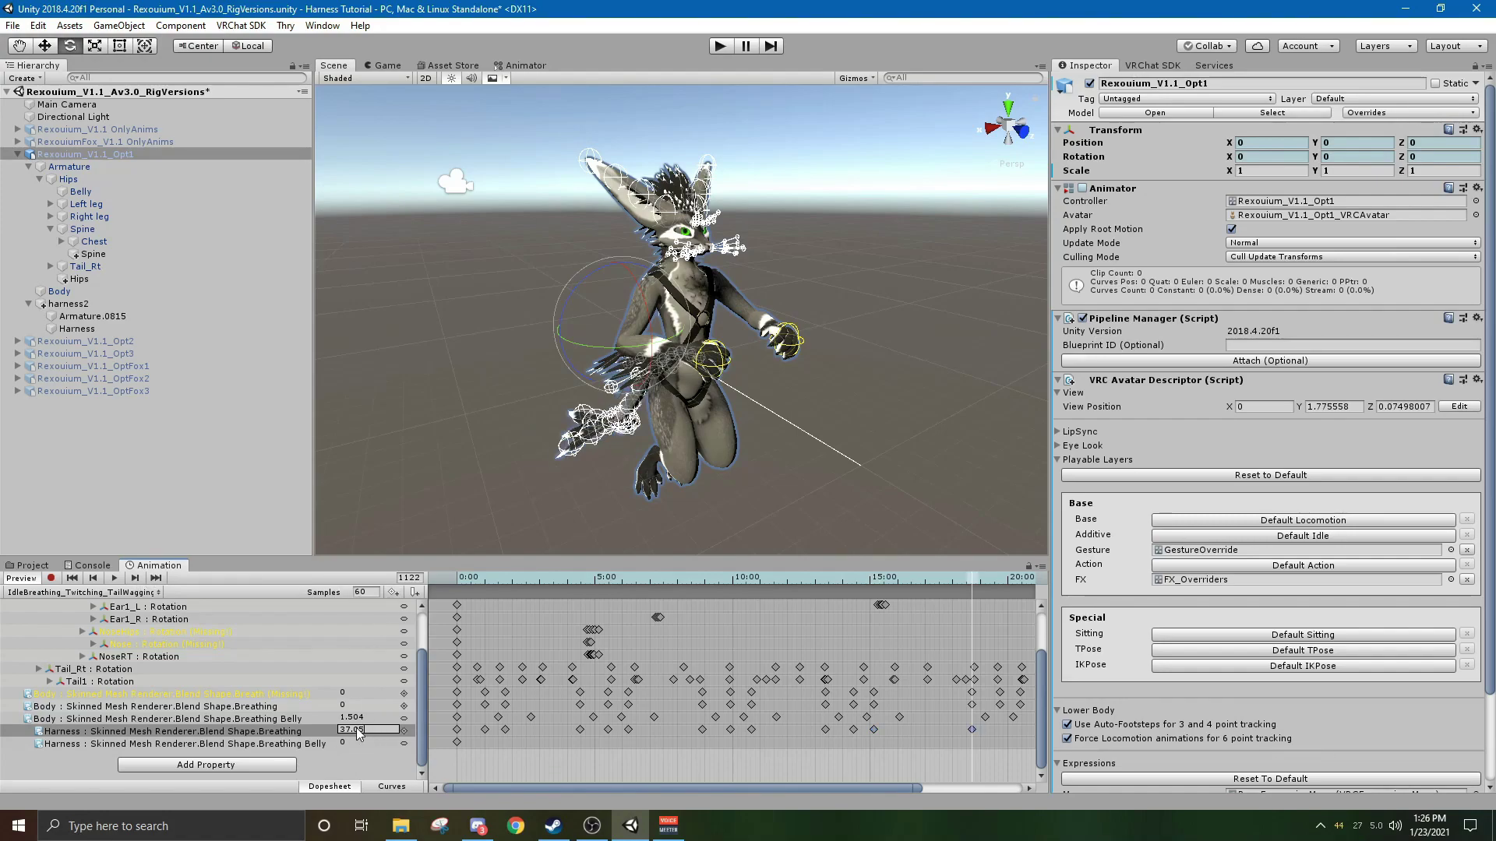
left_click_drag(349, 733, 299, 732)
type("0")
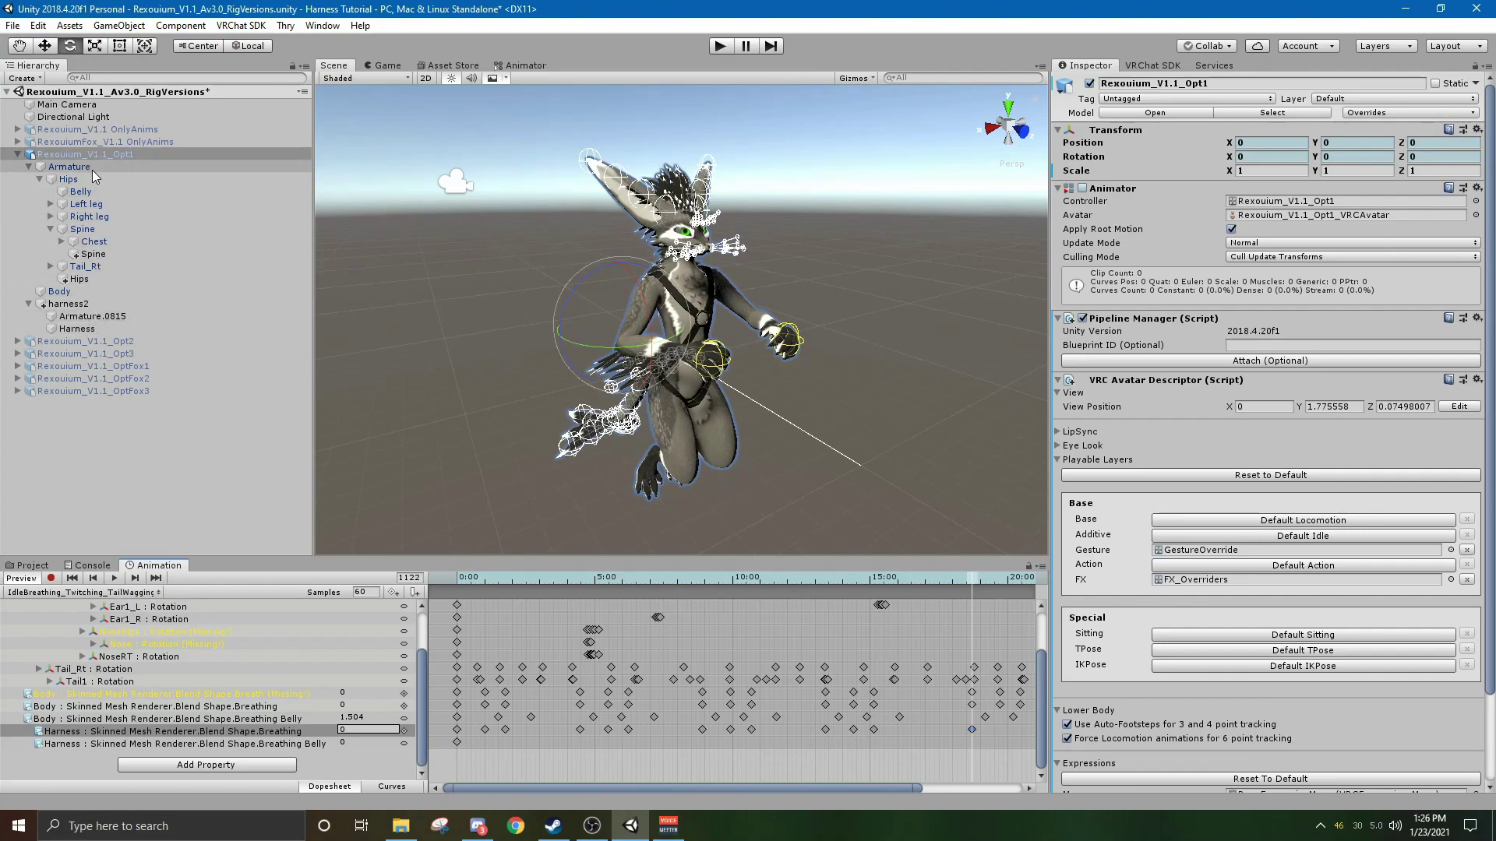
Step two keyframes ahead to frame 1183 and add a Harness Breathing key there.
left_click(136, 578)
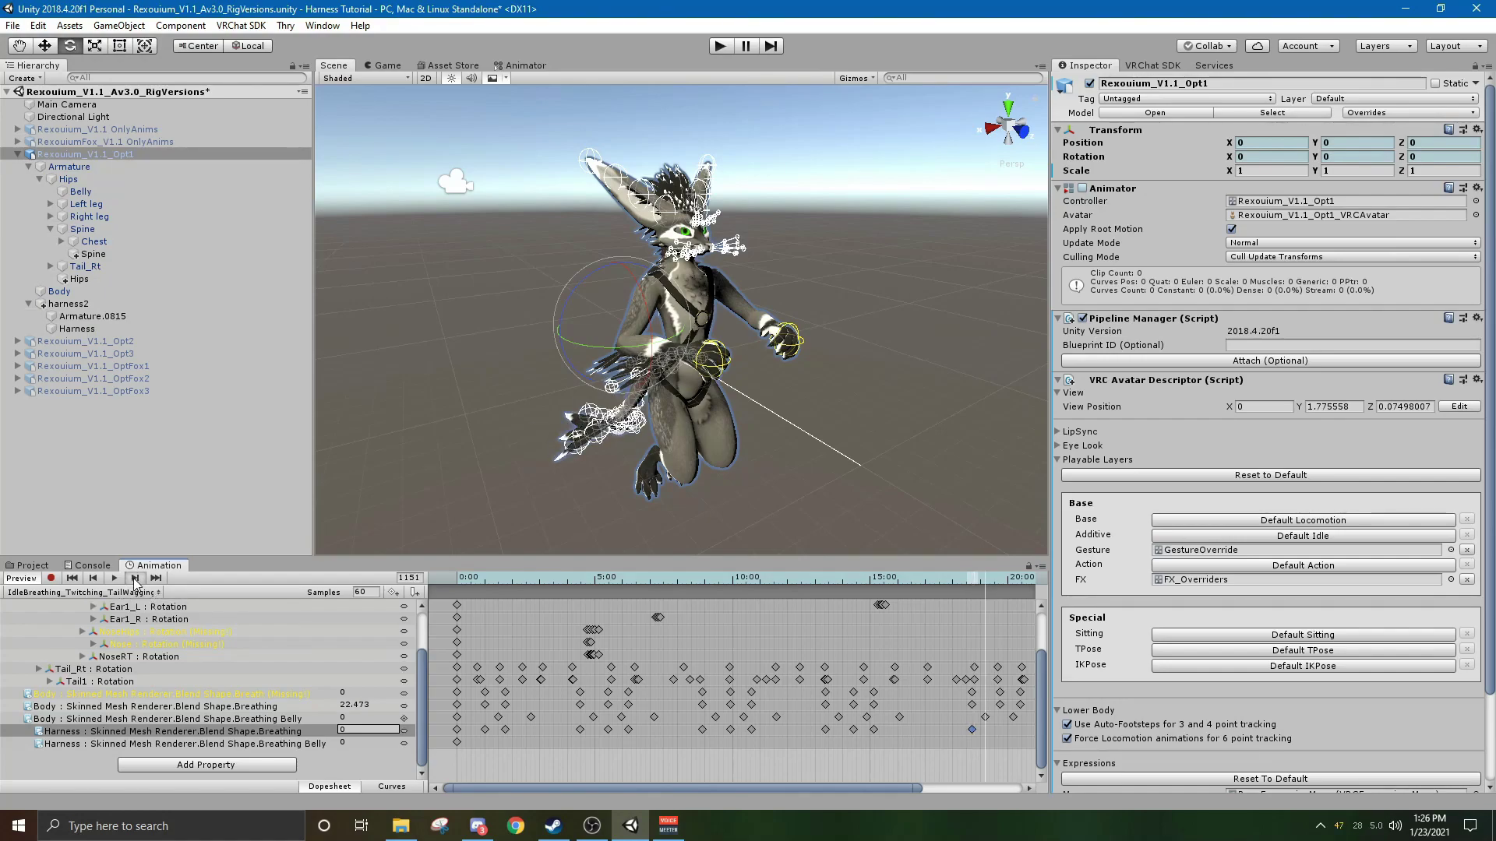
left_click(137, 578)
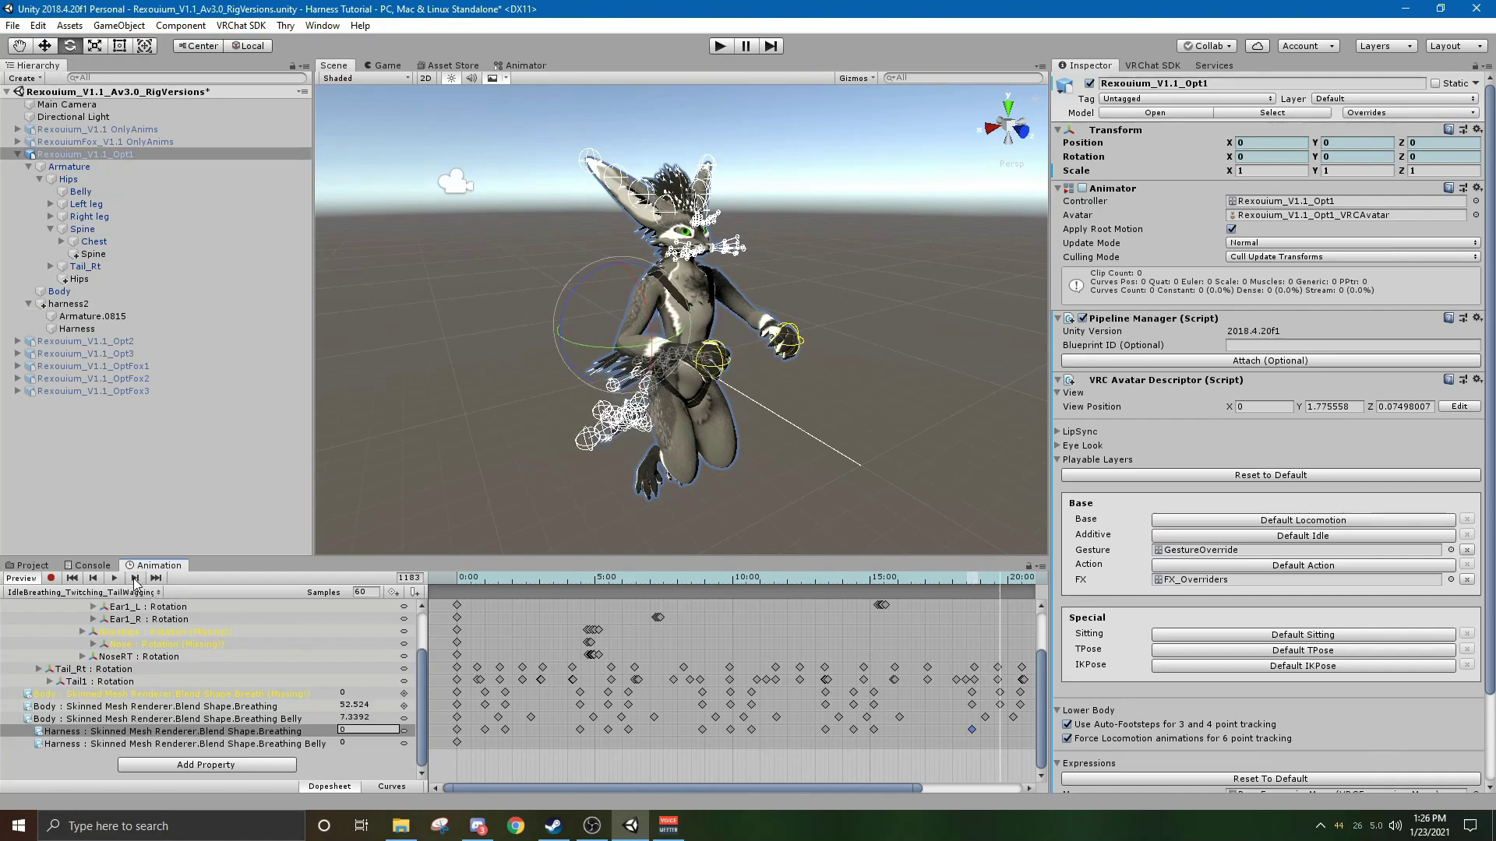
left_click(394, 592)
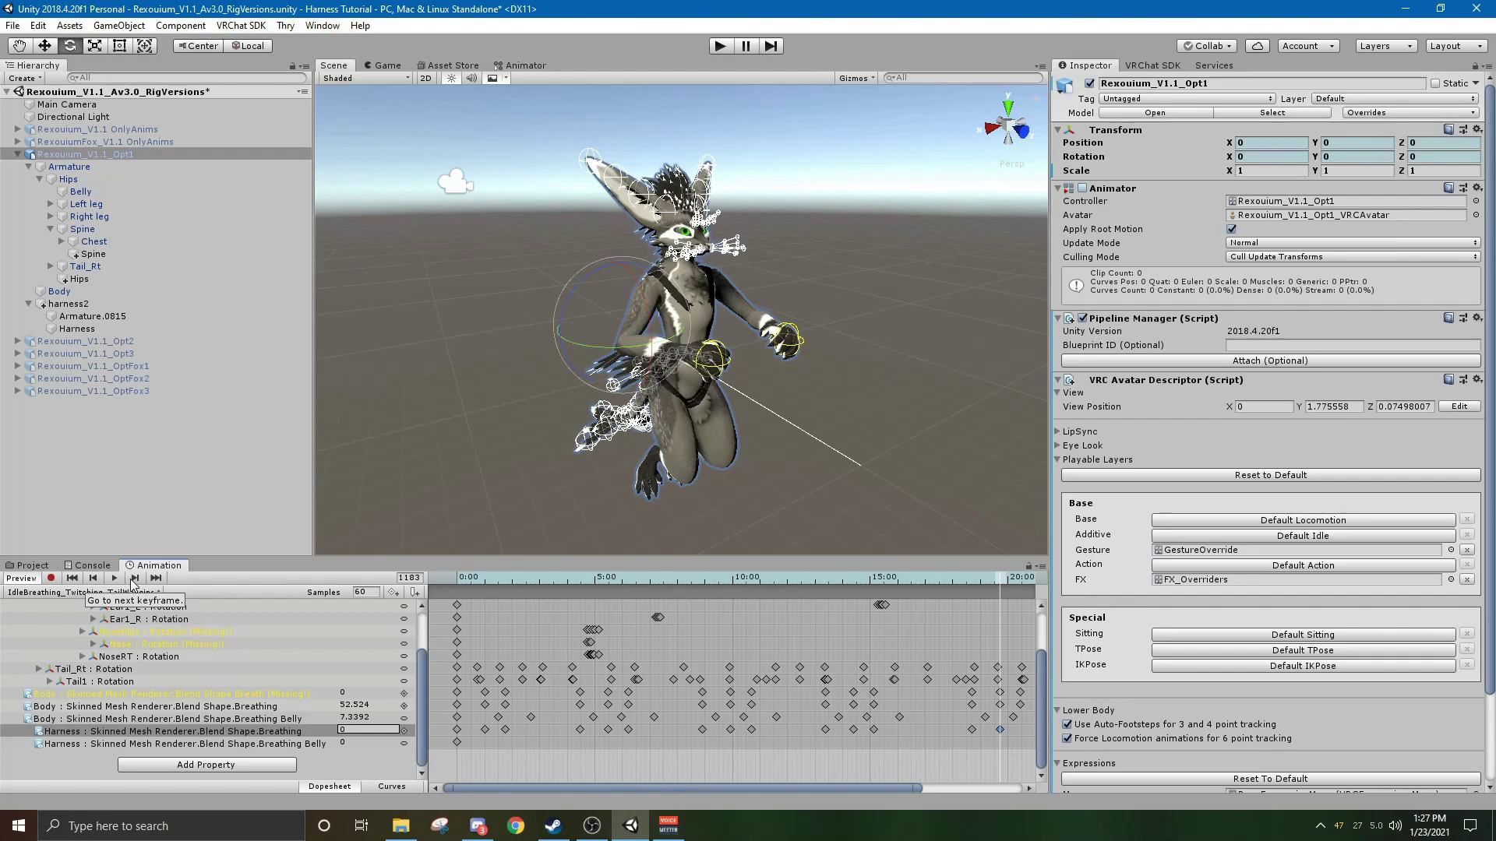
Key Harness Breathing to 56.3 at frame 1227.
left_click(133, 578)
left_click(134, 579)
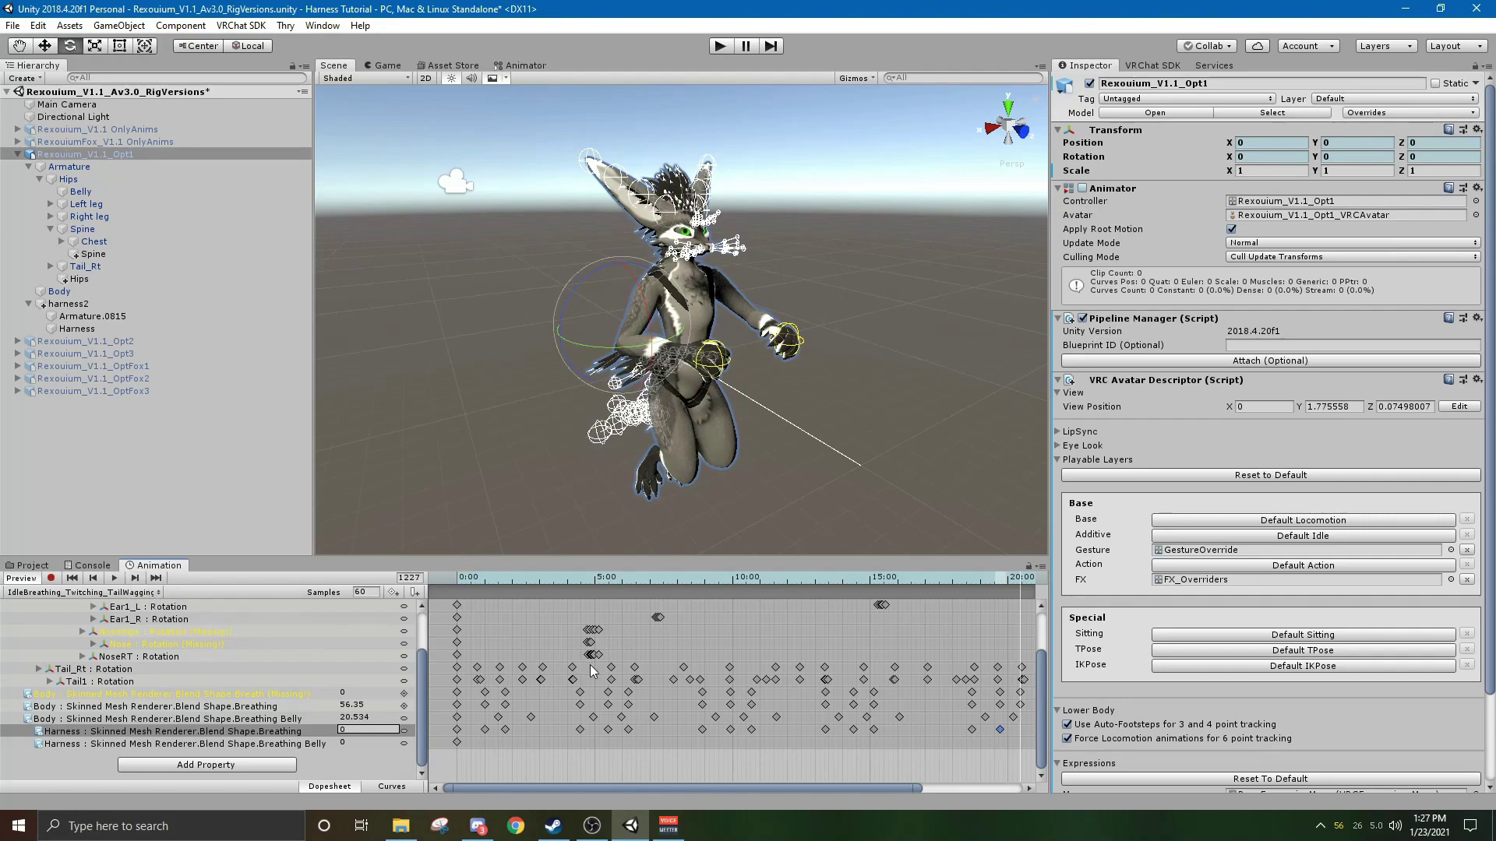
scroll(590, 665, "down", 4)
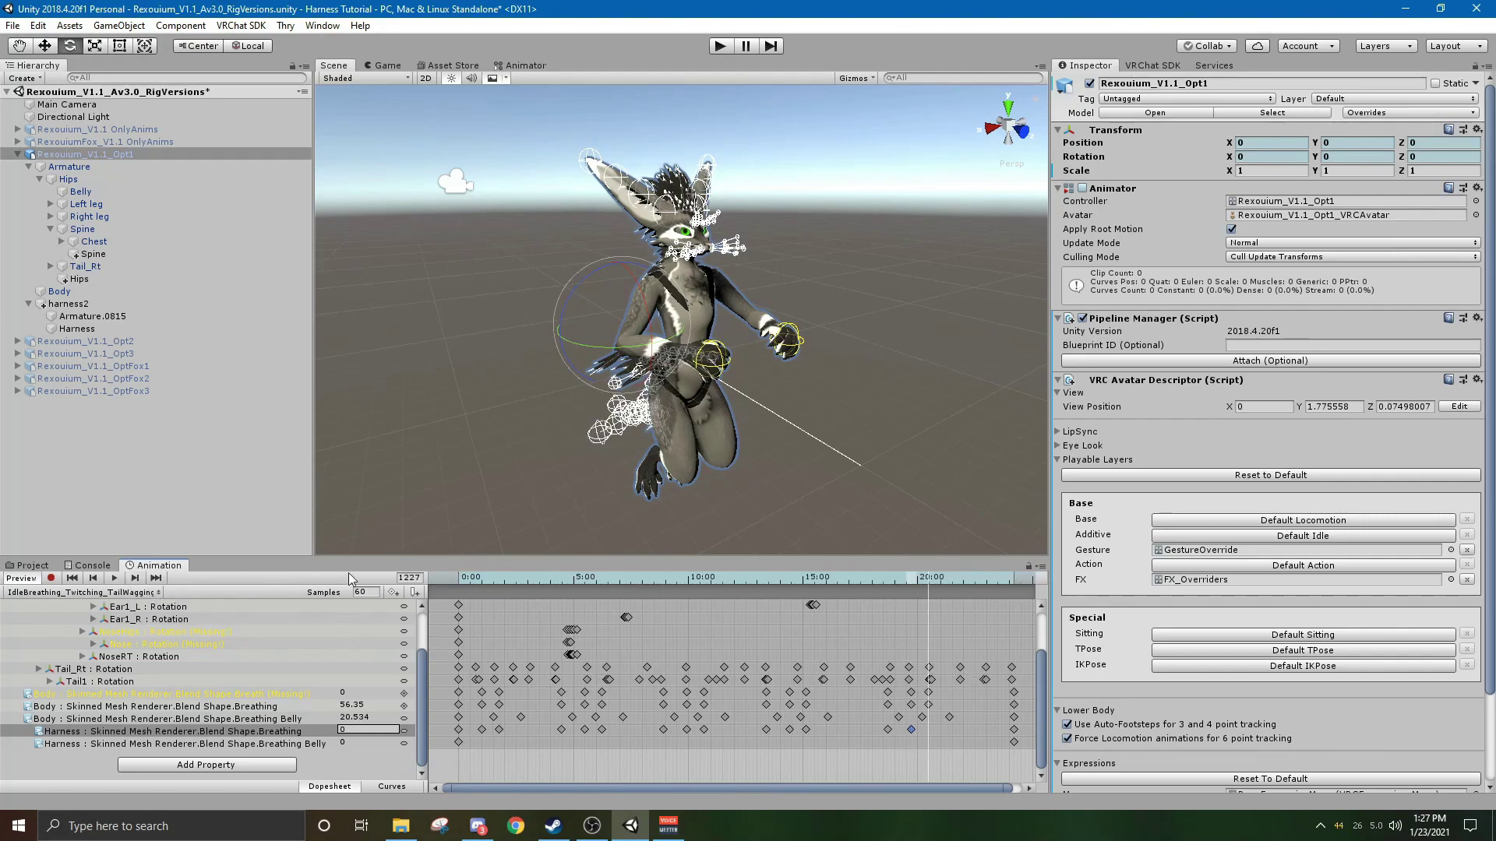
left_click(394, 591)
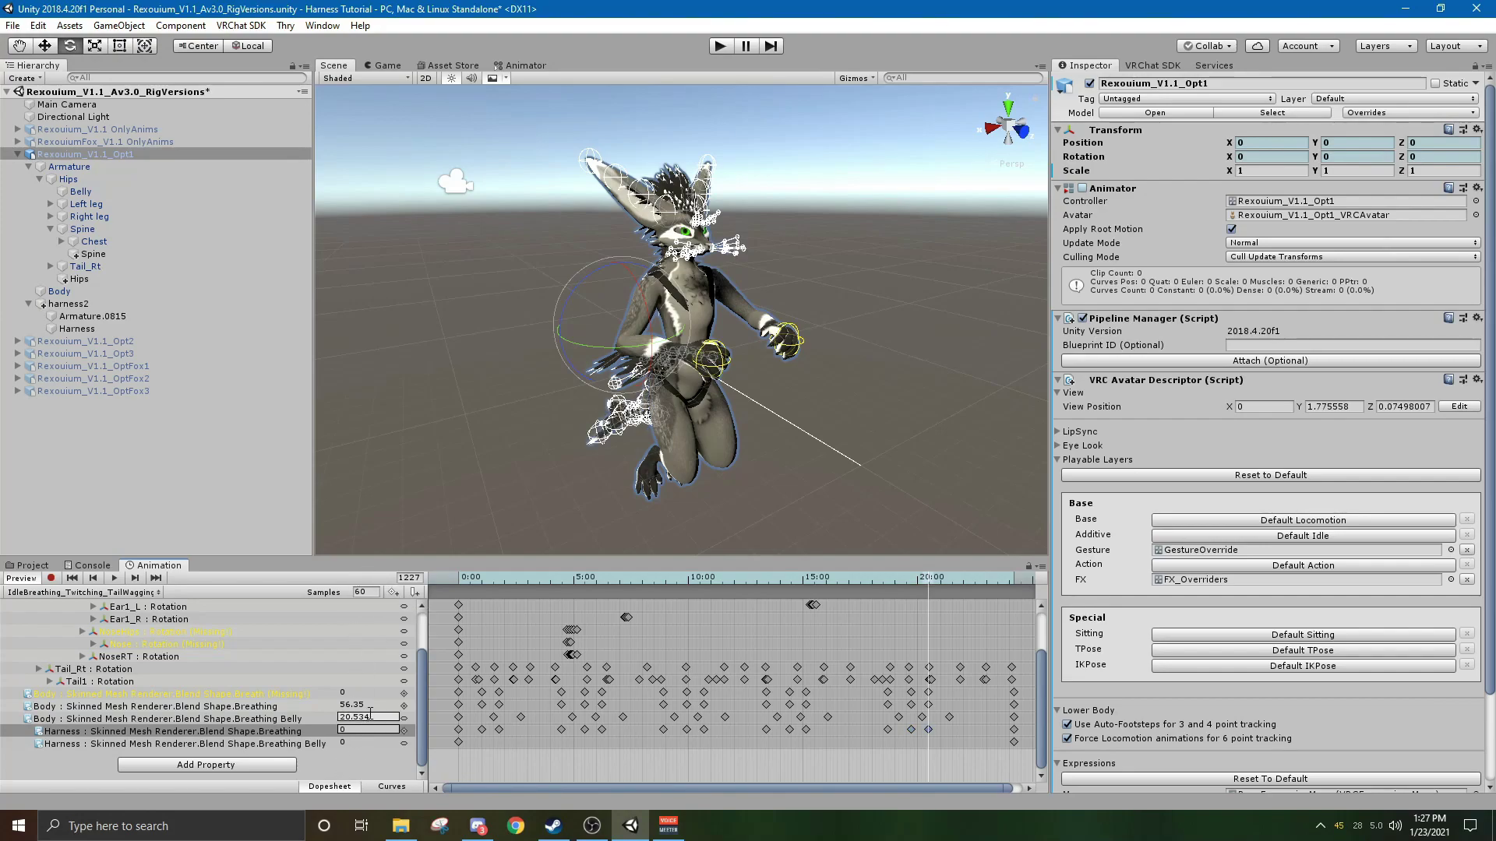
left_click(367, 729)
type("56.32")
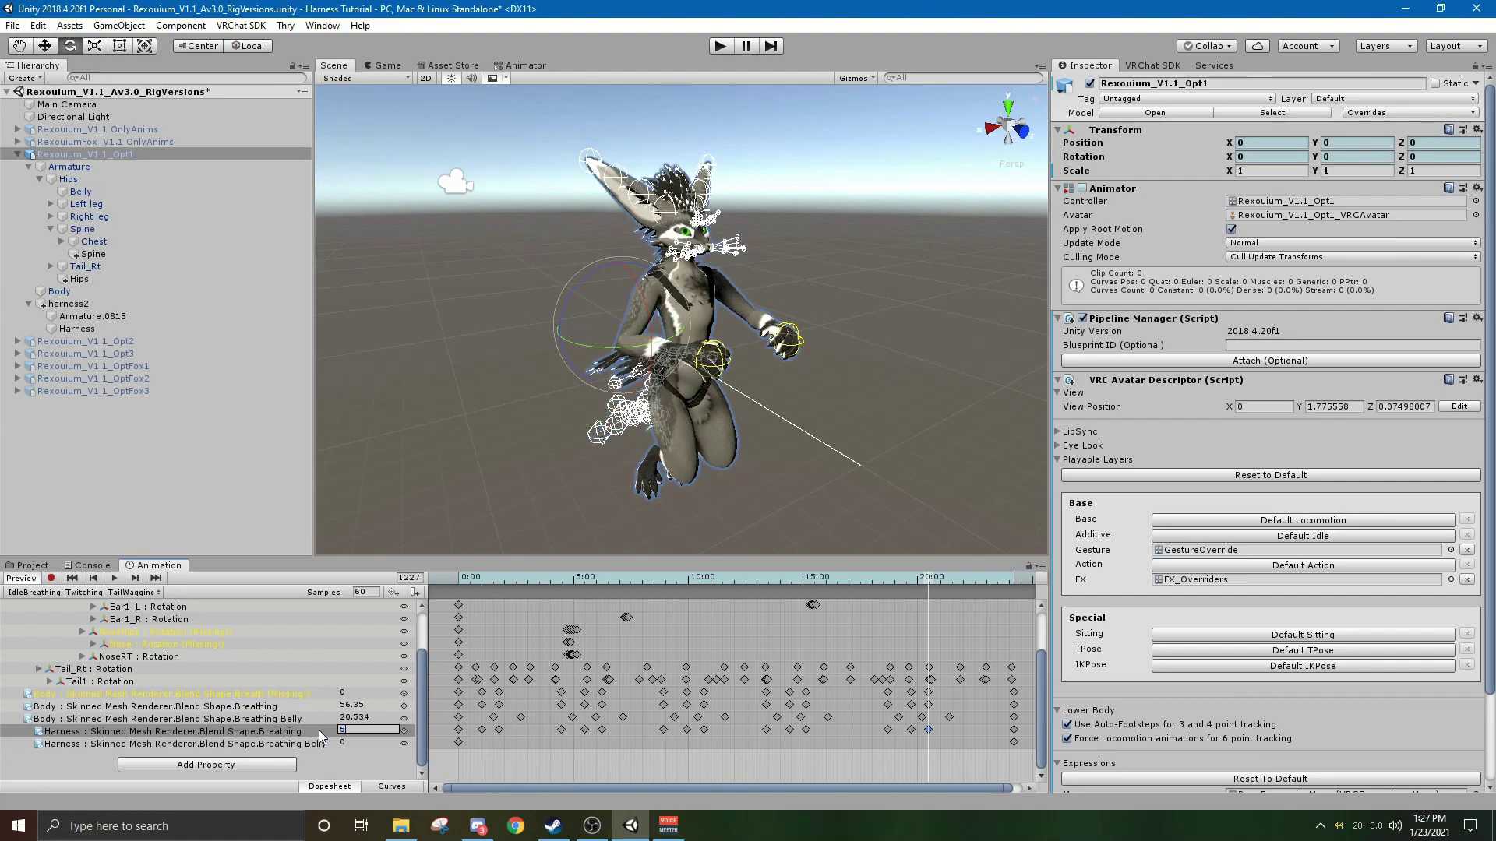
Step through to the clip's last keyframe, then return the playhead to the start.
left_click(134, 578)
left_click(134, 578)
left_click(134, 578)
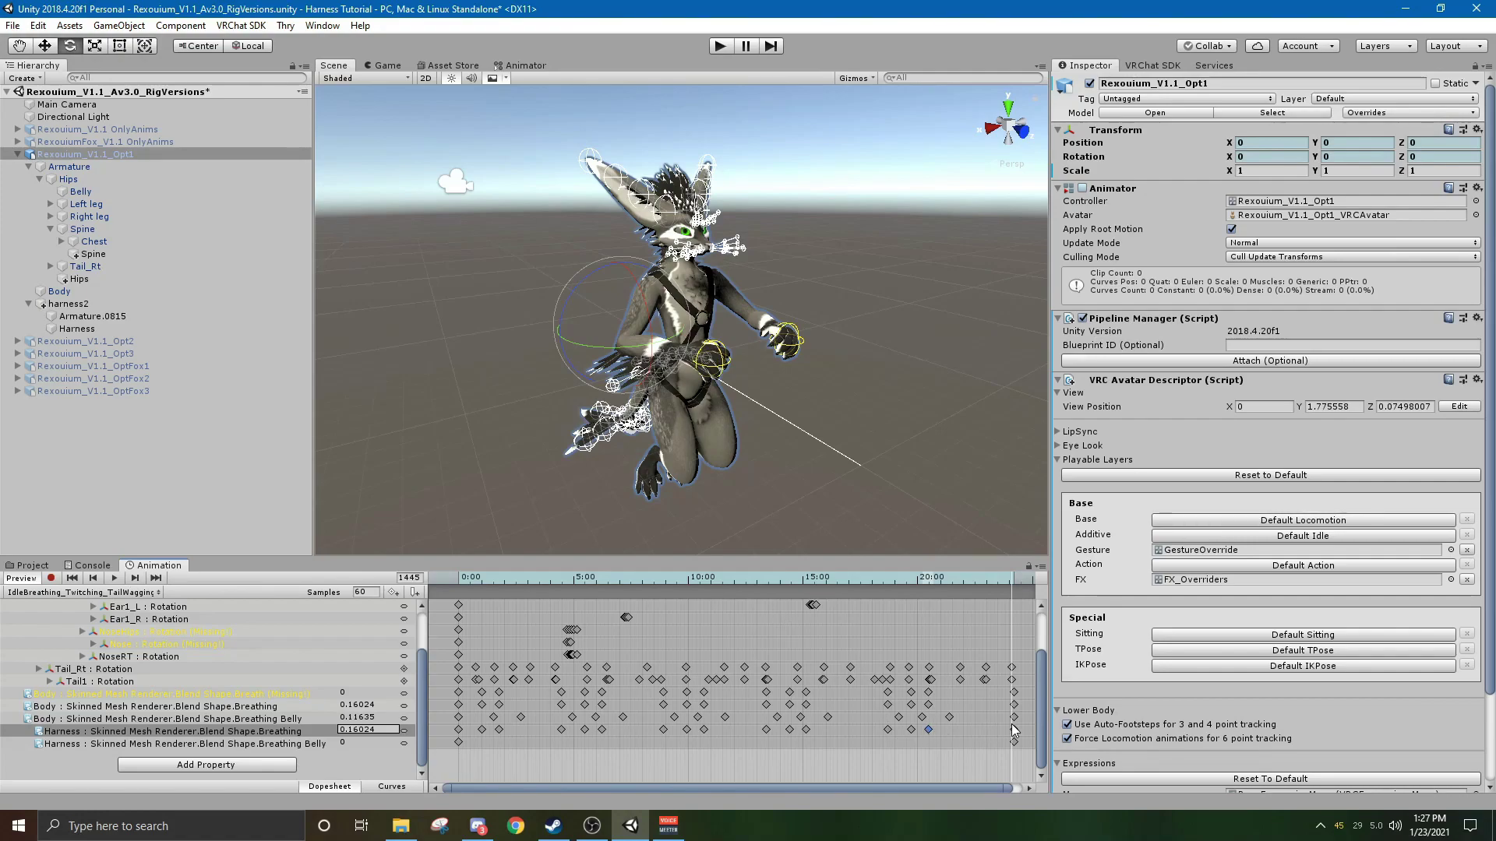
key(".")
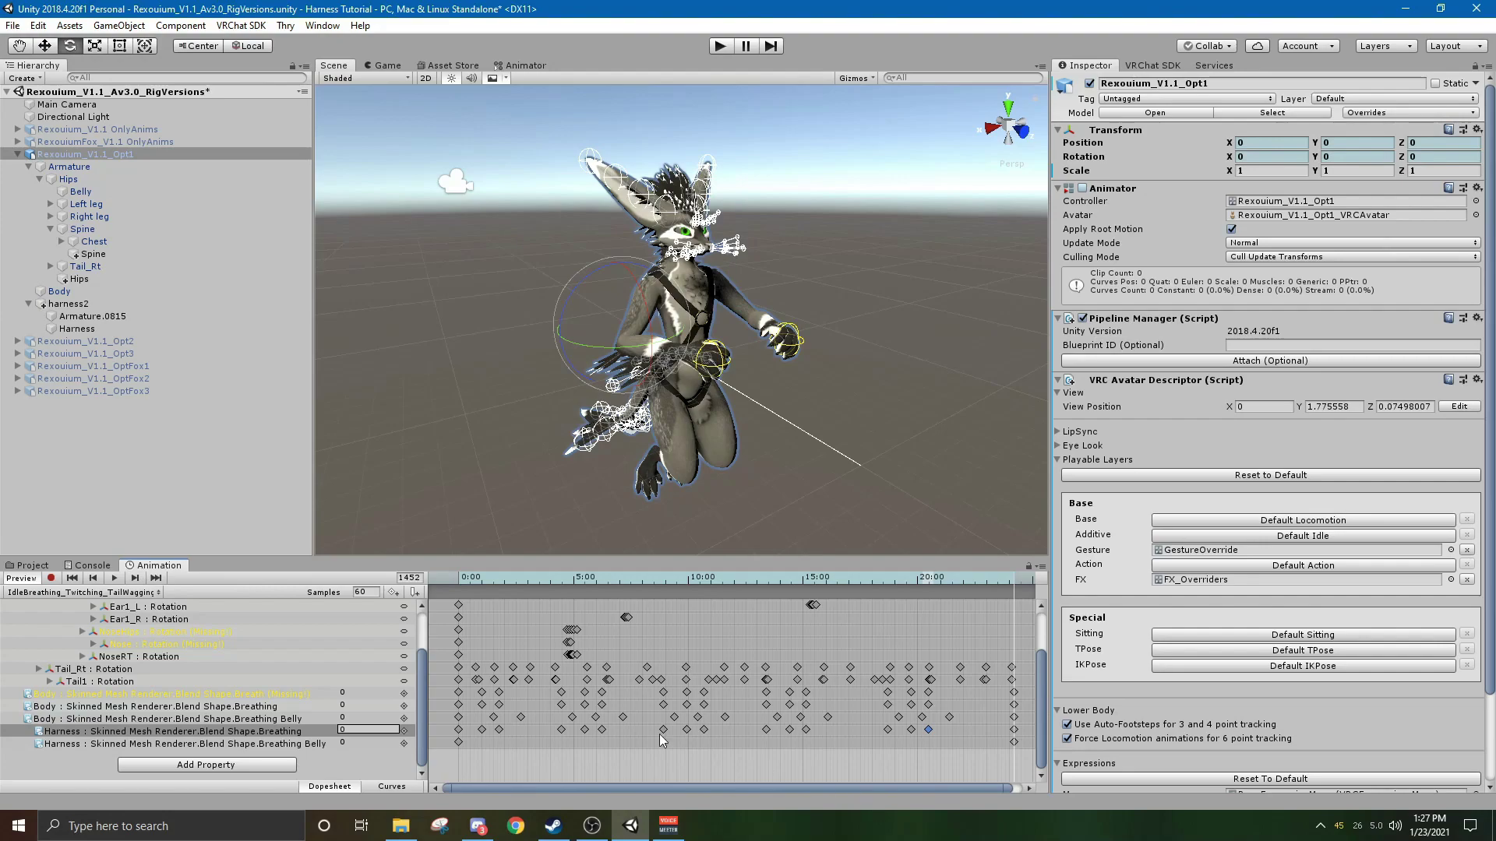
left_click(73, 578)
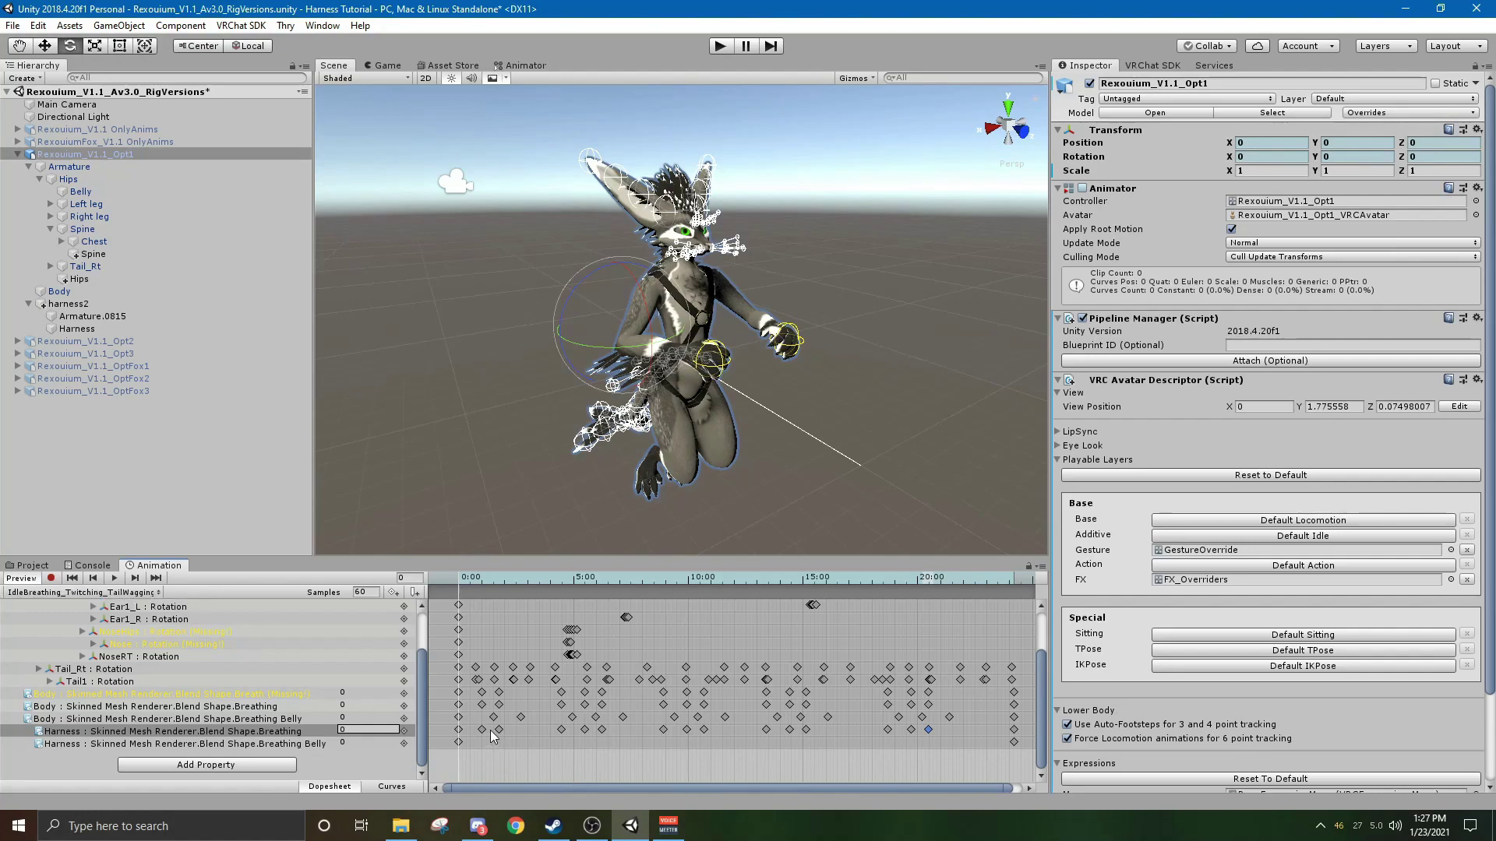
Key Harness Breathing Belly at 17.48 on frame 90 and 23.249 on frame 161.
left_click(137, 581)
left_click_drag(137, 580, 137, 580)
left_click(256, 719)
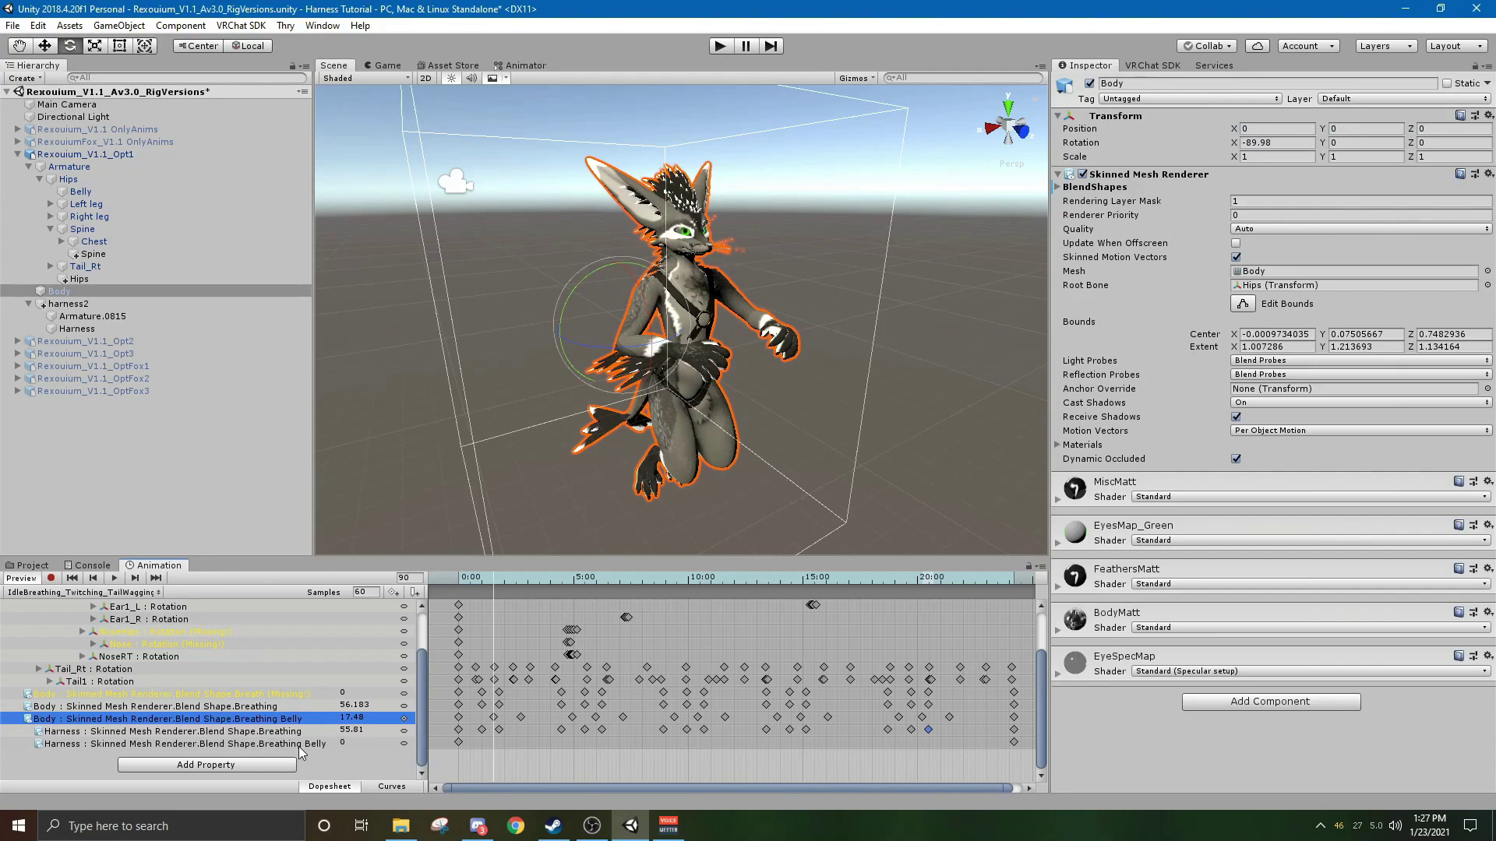
left_click(298, 747)
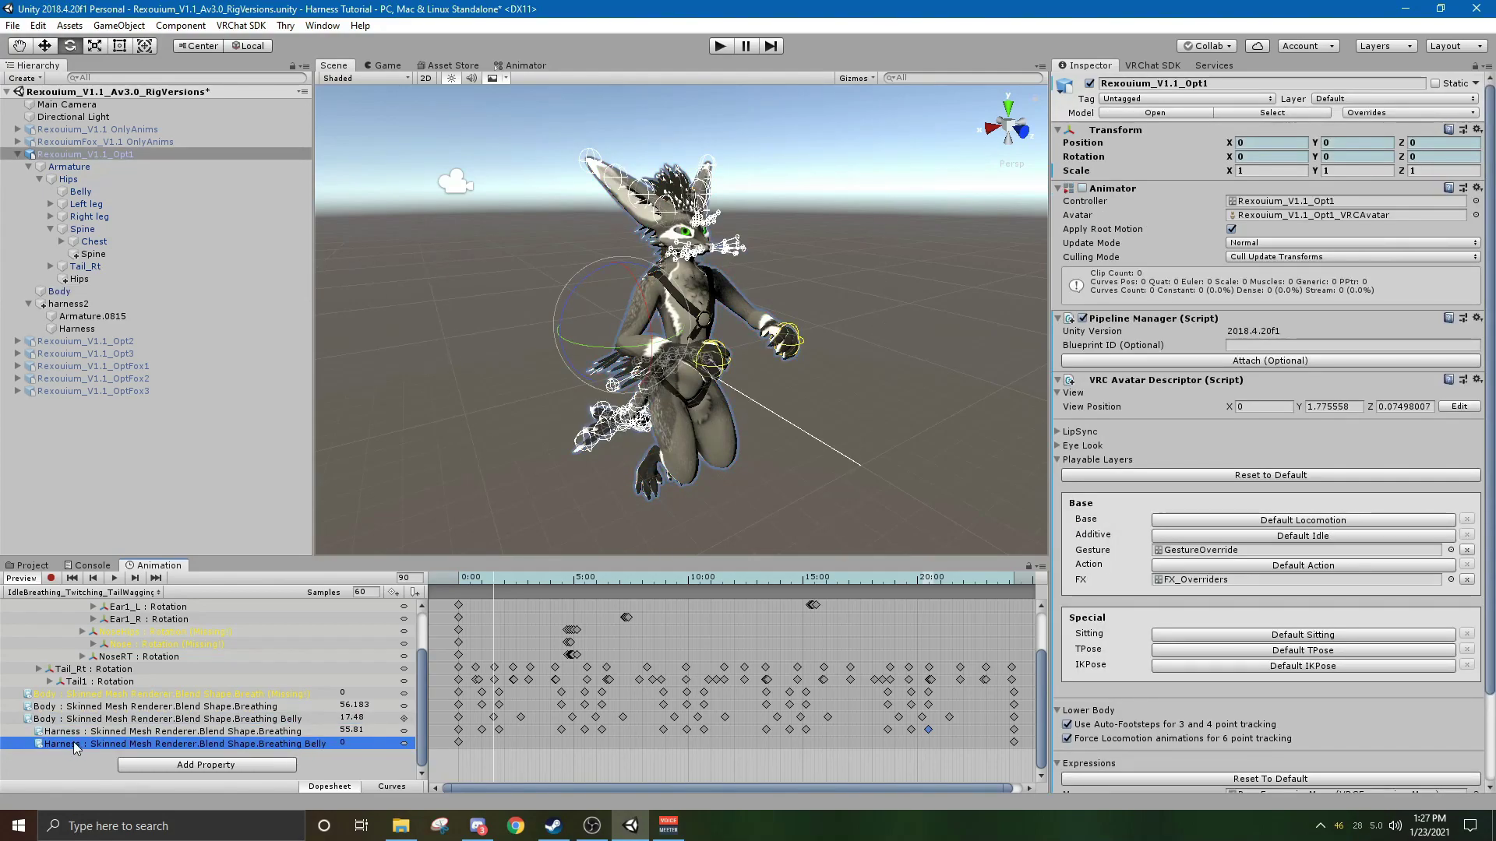
left_click(392, 592)
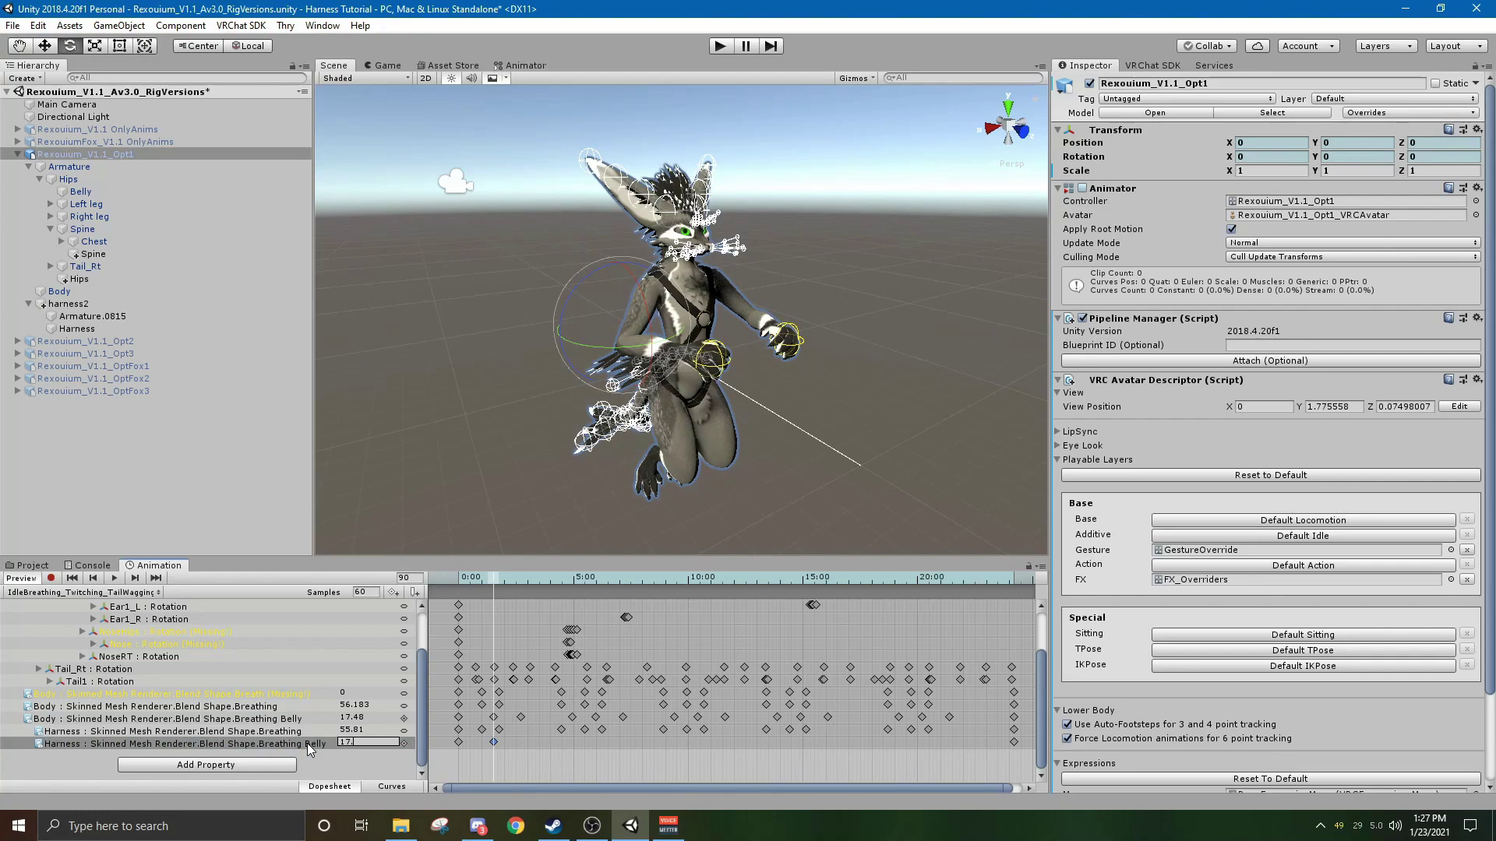
type("17.48")
left_click(136, 578)
left_click(136, 578)
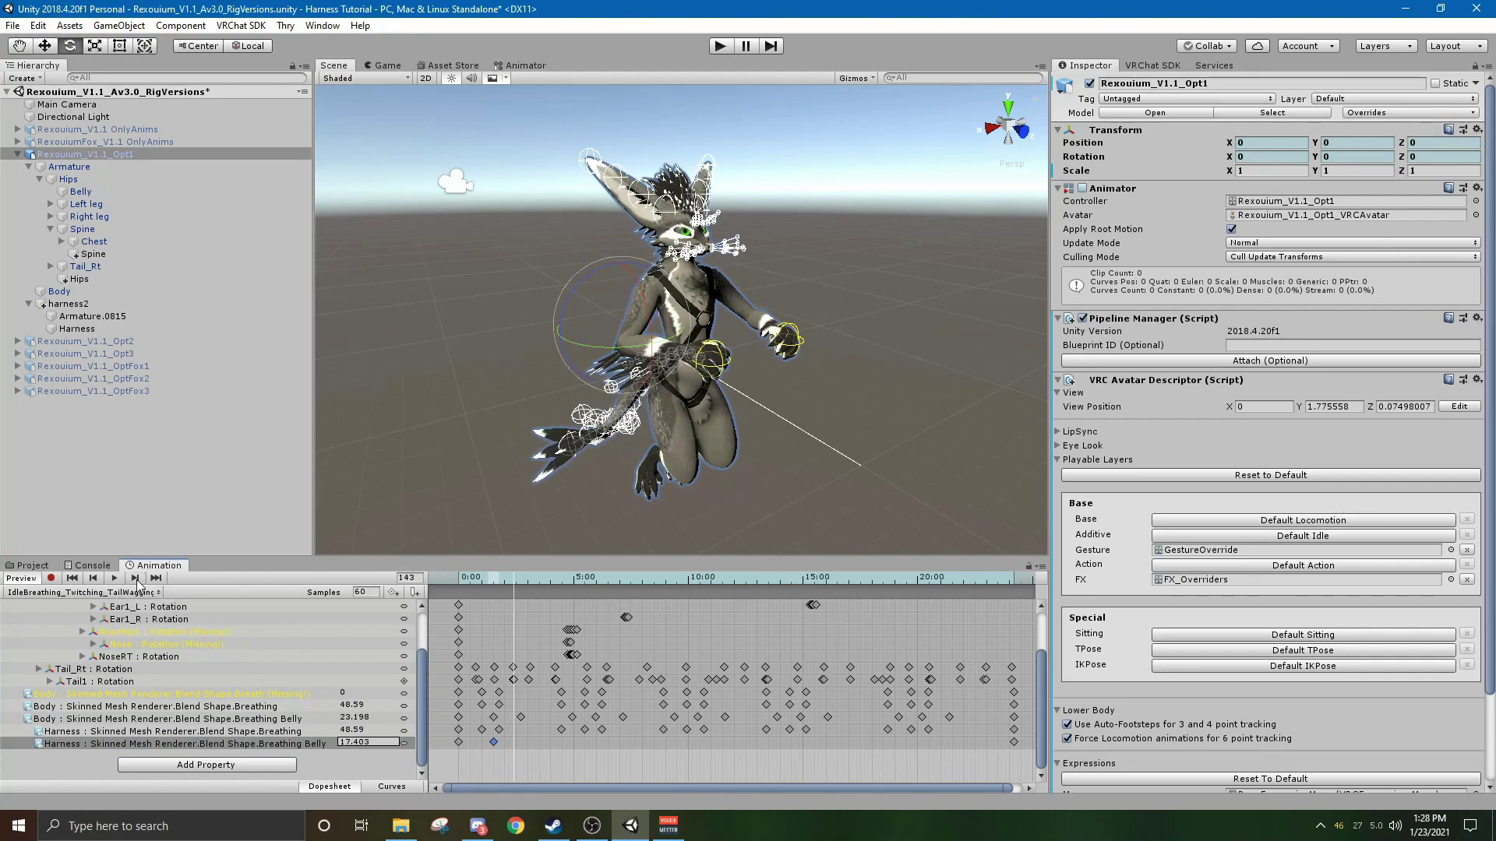
left_click(135, 578)
left_click(393, 592)
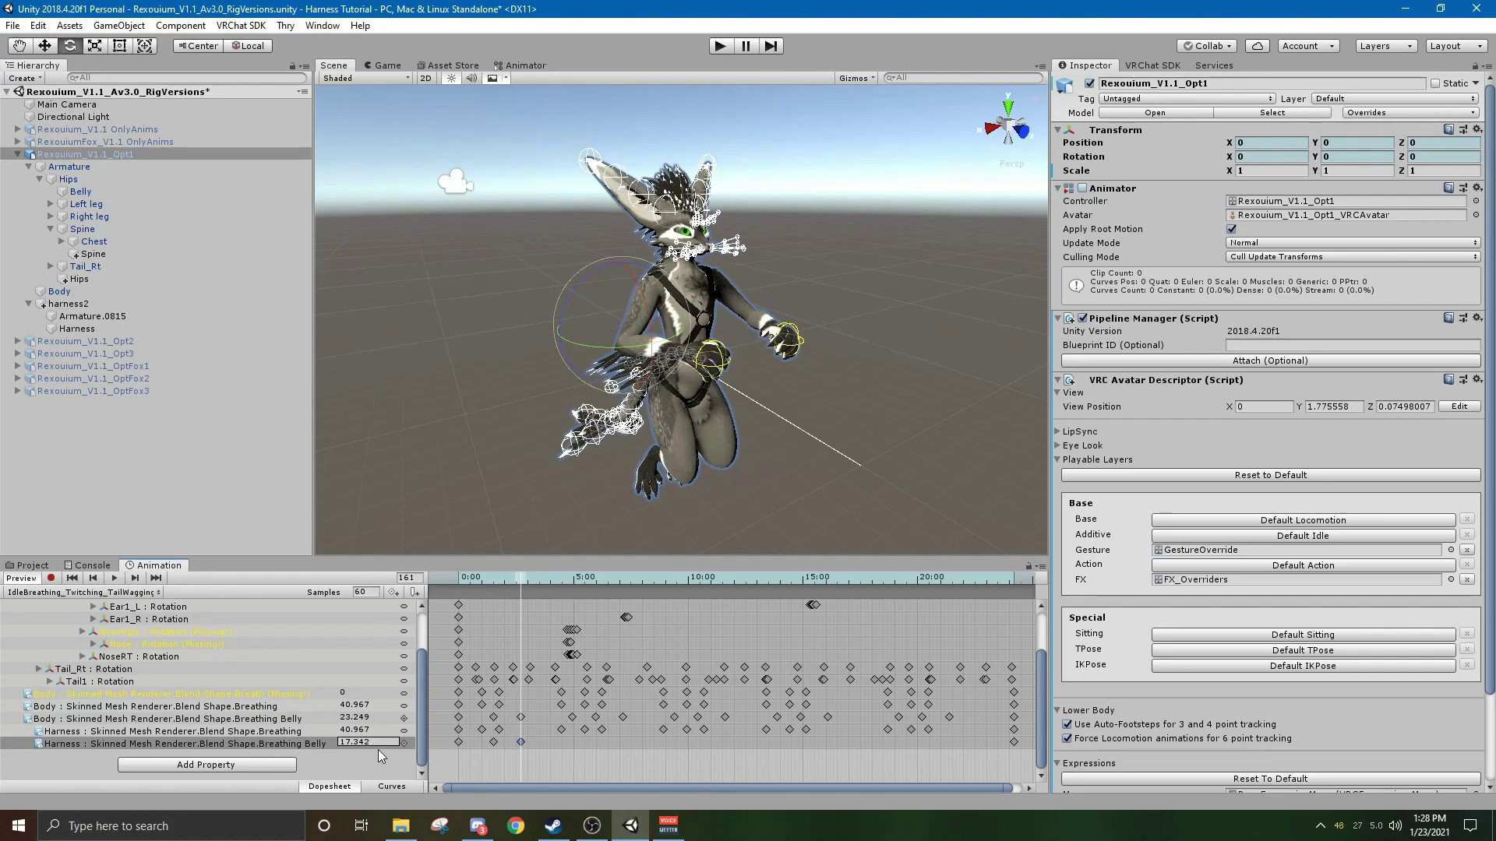
type("23")
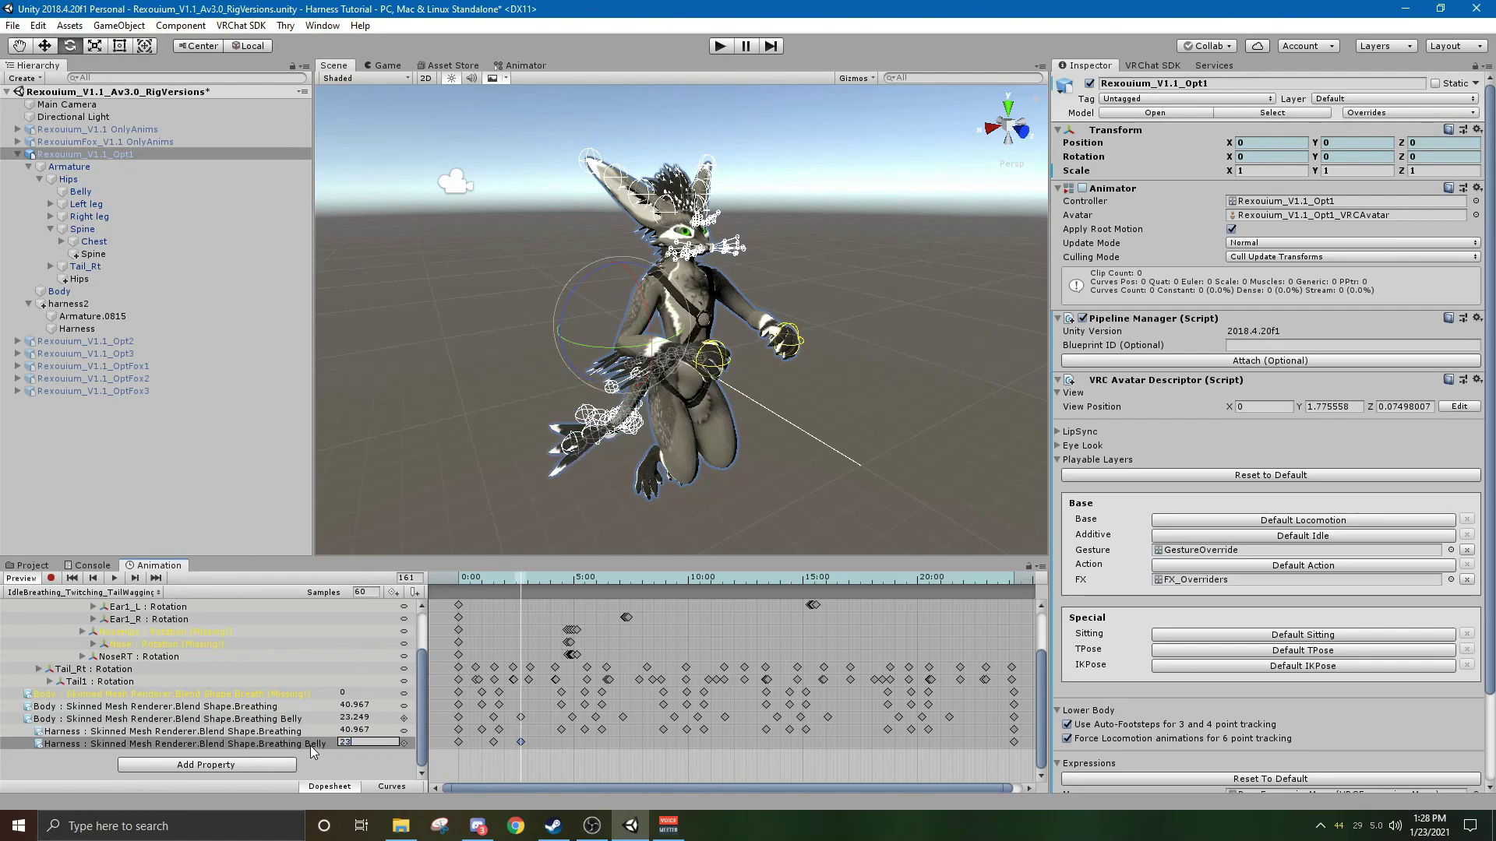
type(".249")
Add a Harness Breathing Belly key of 0 at frame 296.
left_click(136, 578)
left_click(136, 578)
left_click(136, 578)
left_click(135, 578)
left_click(136, 578)
left_click(135, 578)
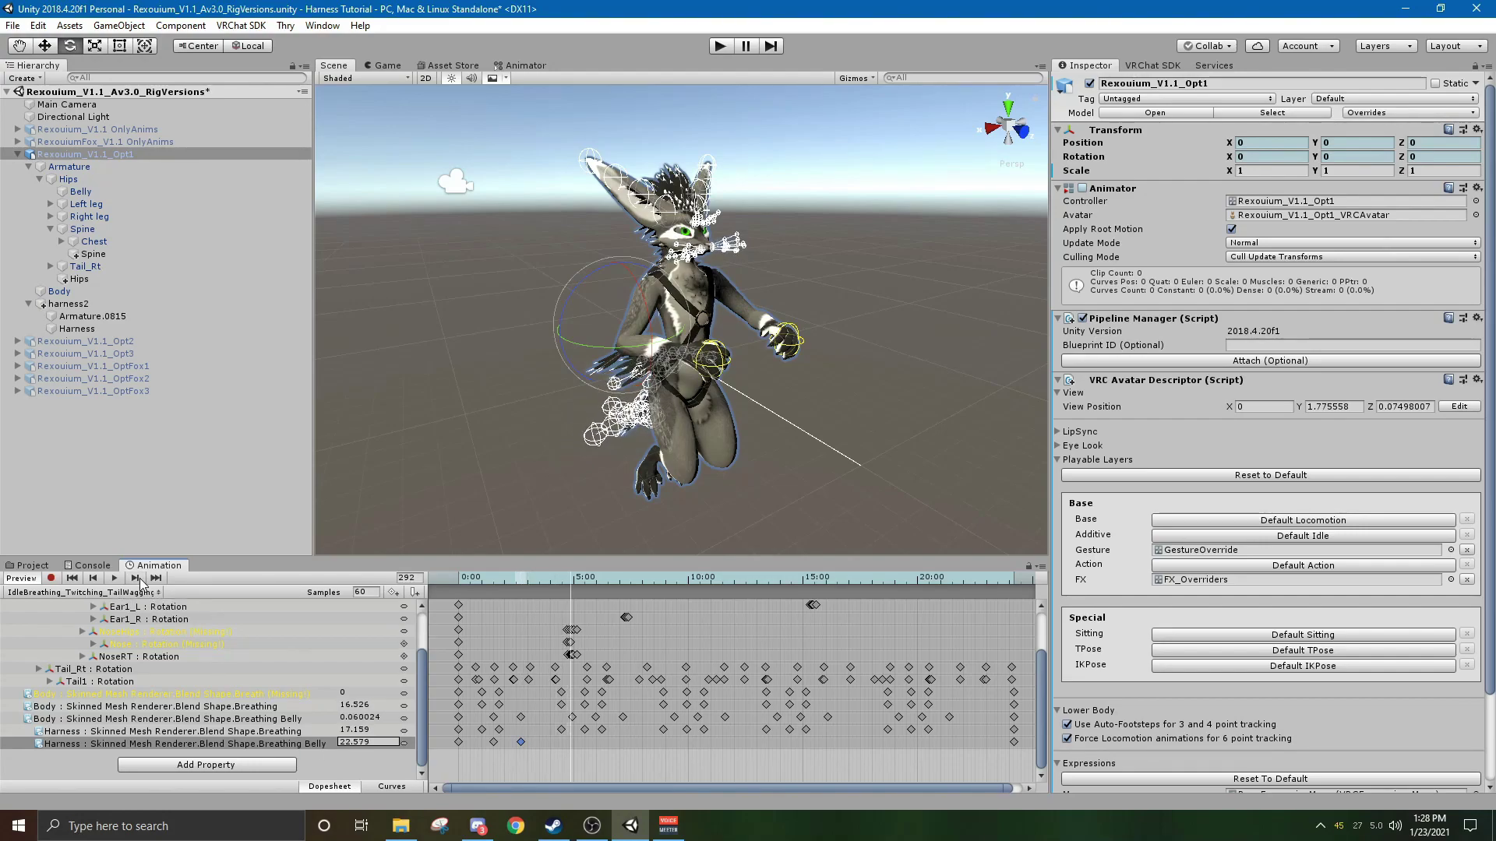
left_click(139, 580)
left_click(137, 578)
left_click(393, 592)
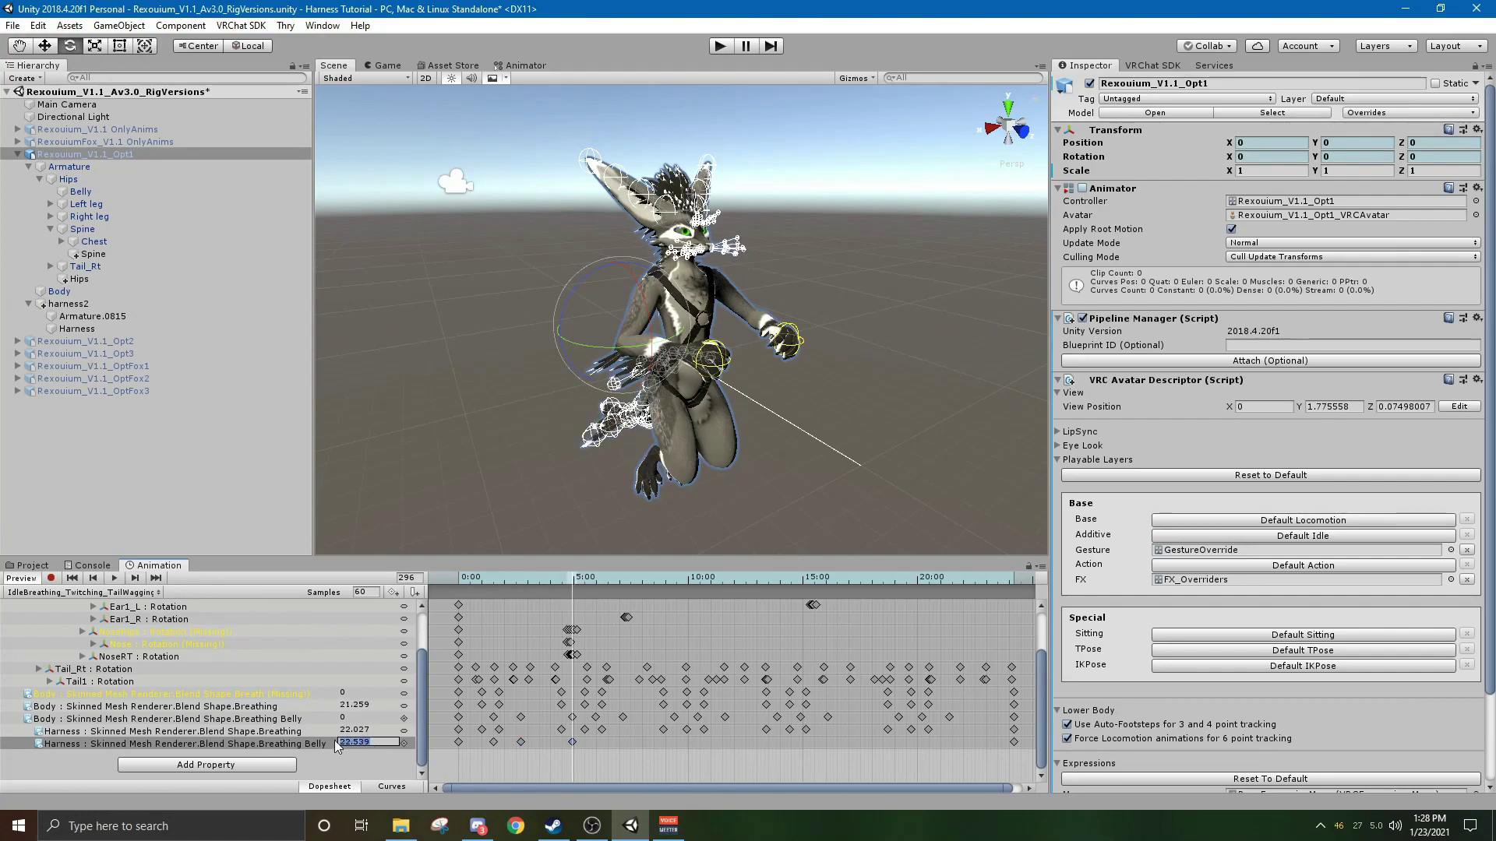
type("0")
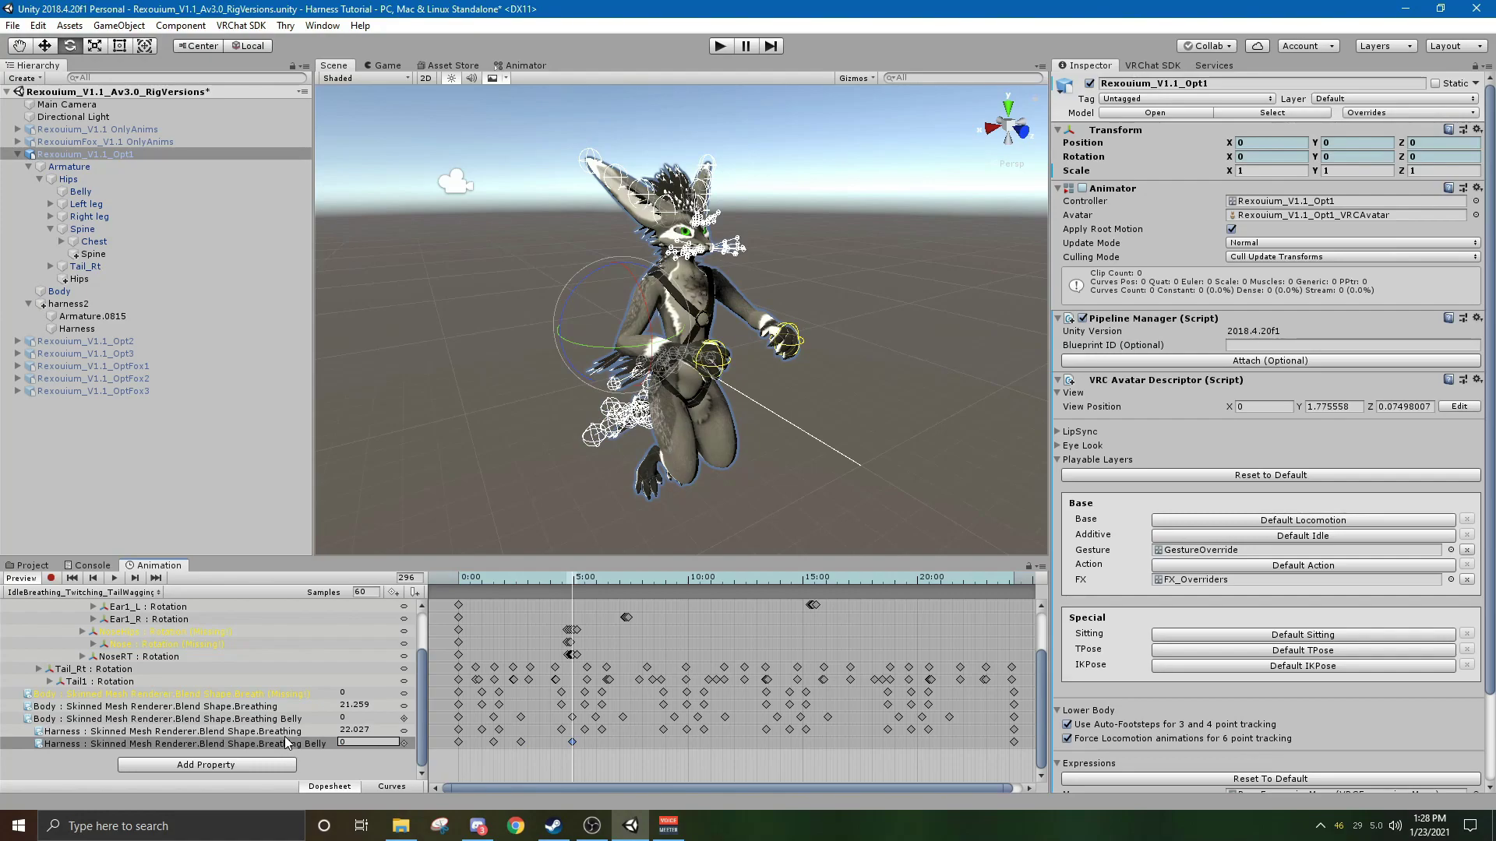
Add a Harness Breathing Belly key of 17 at frame 358.
left_click(135, 579)
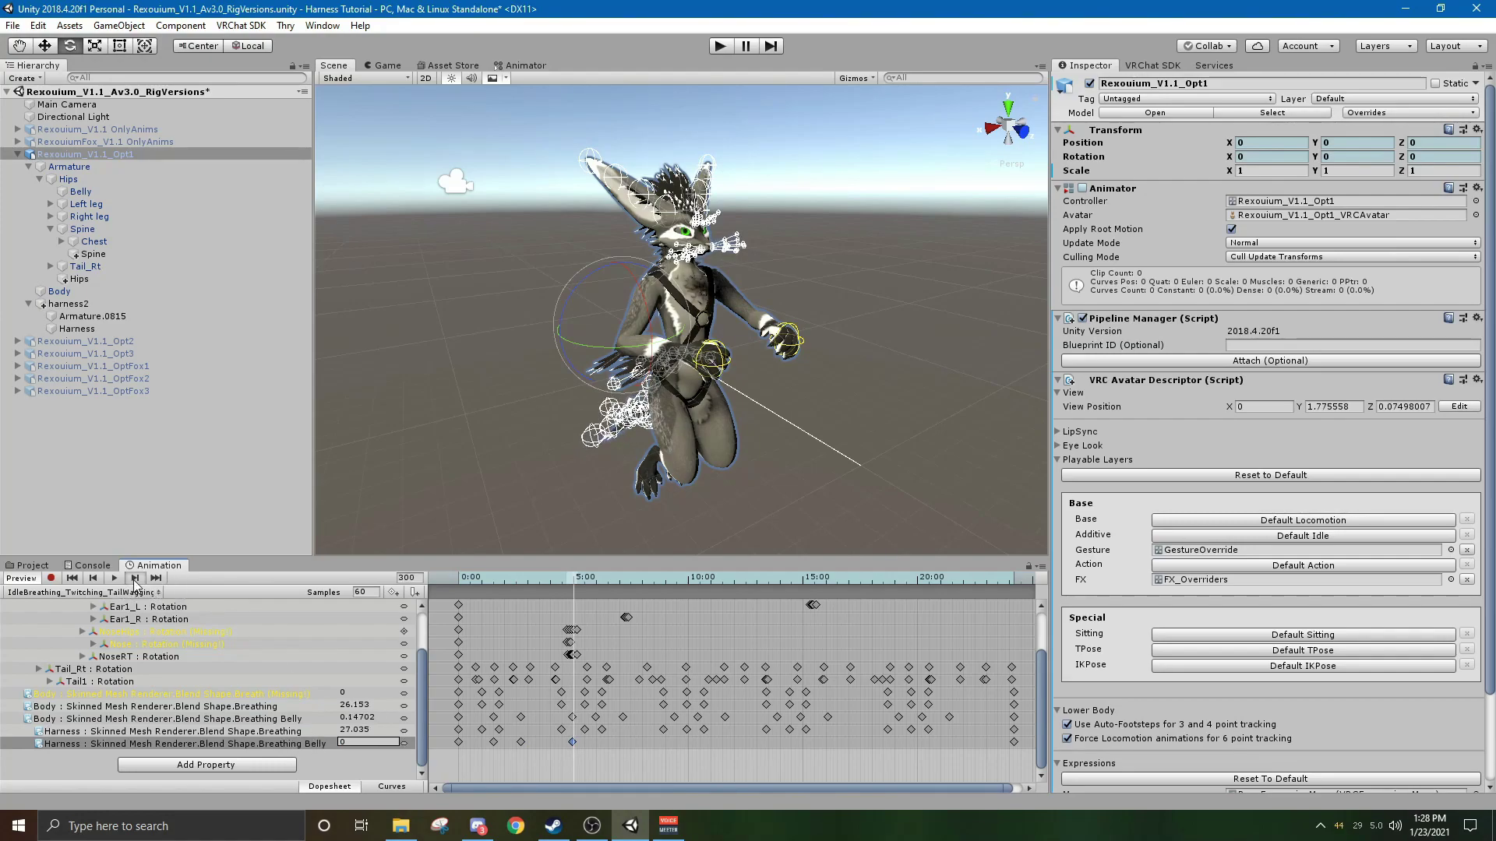
left_click(135, 579)
left_click(134, 579)
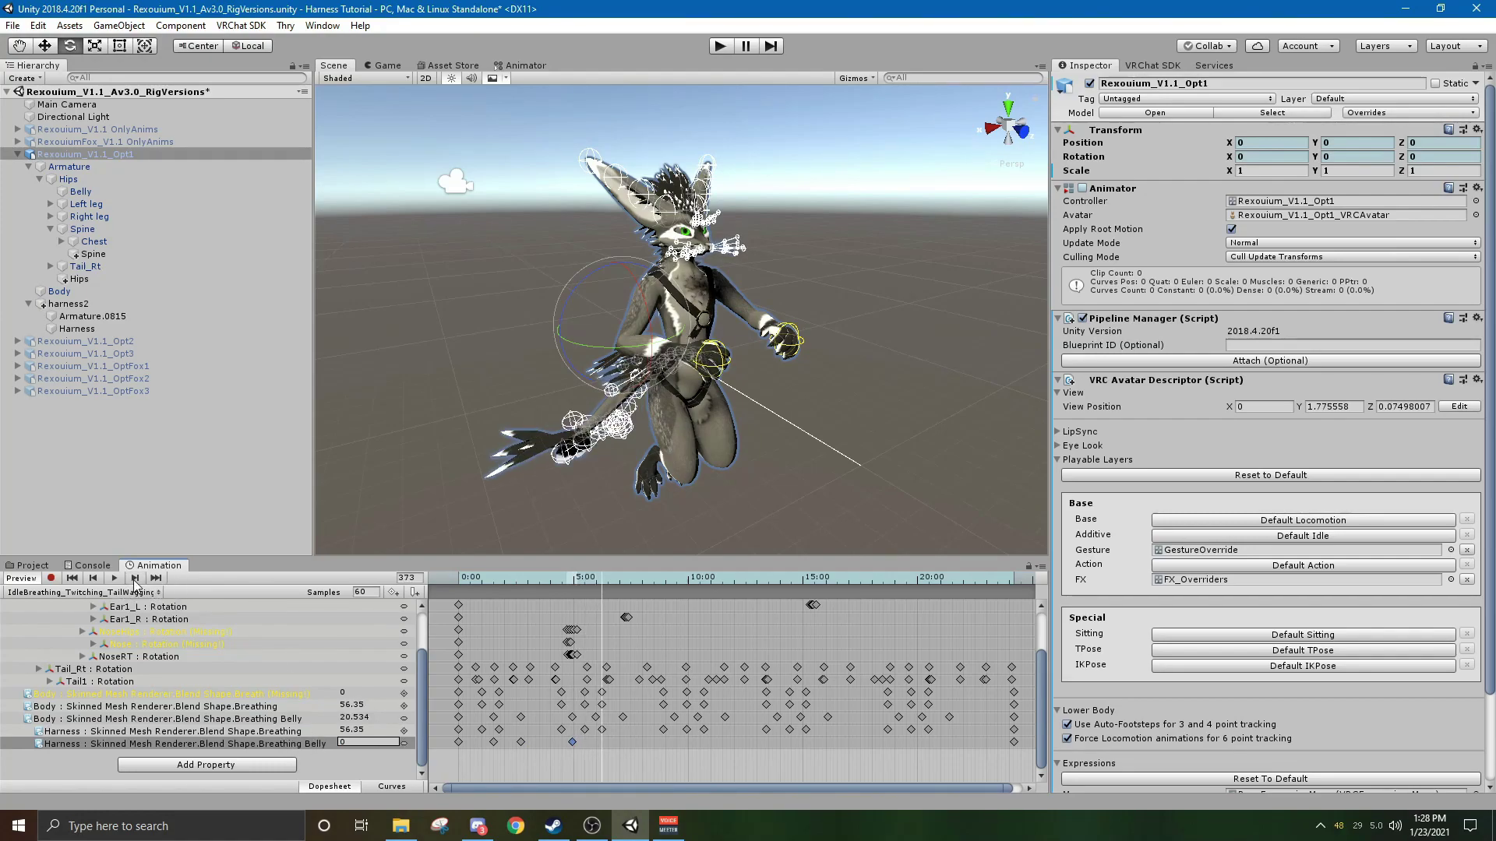
left_click(93, 578)
left_click(393, 593)
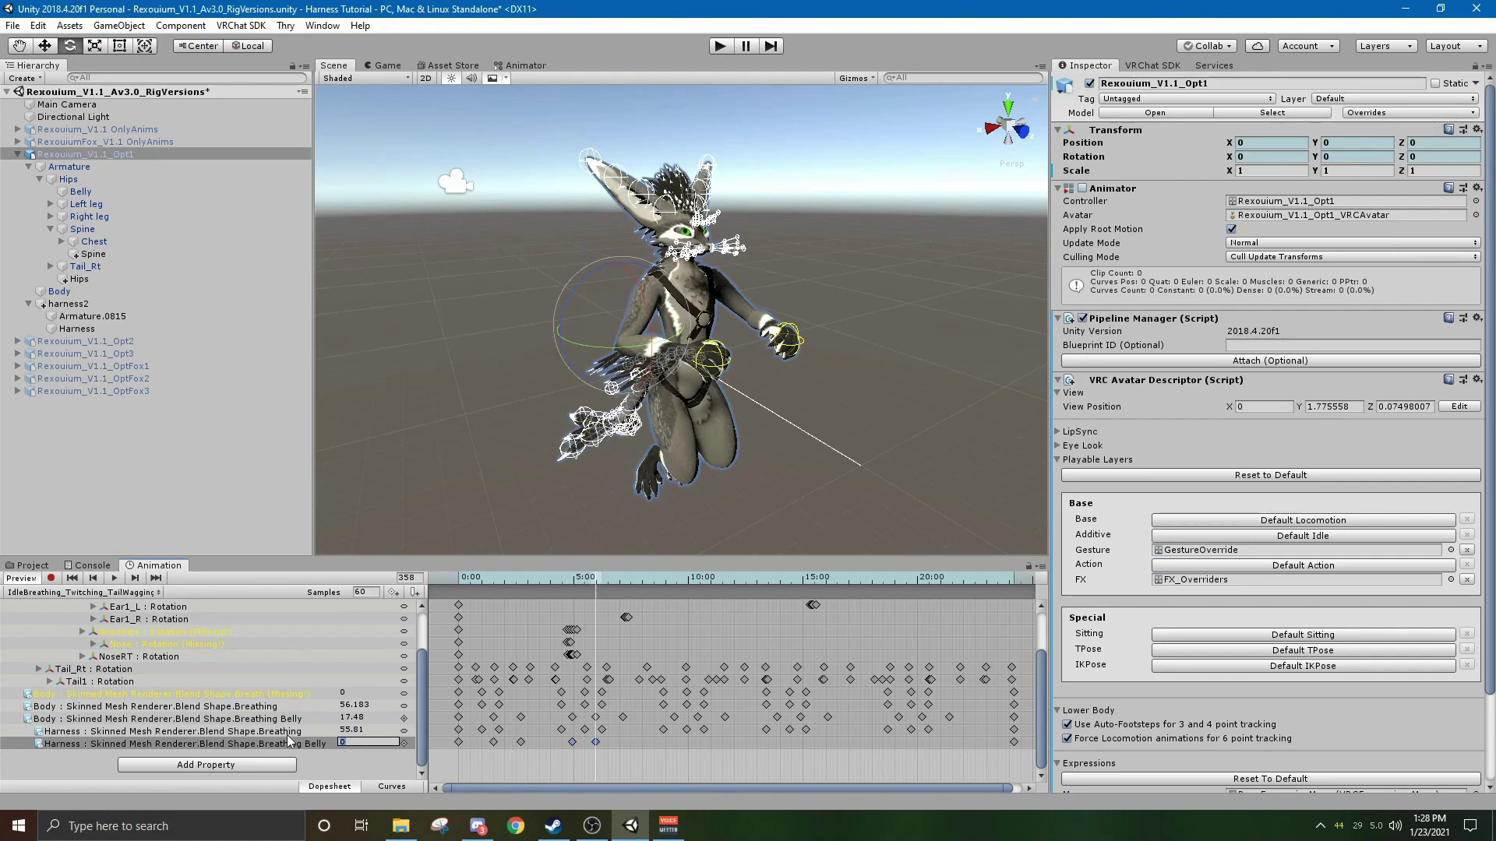
type("17.48")
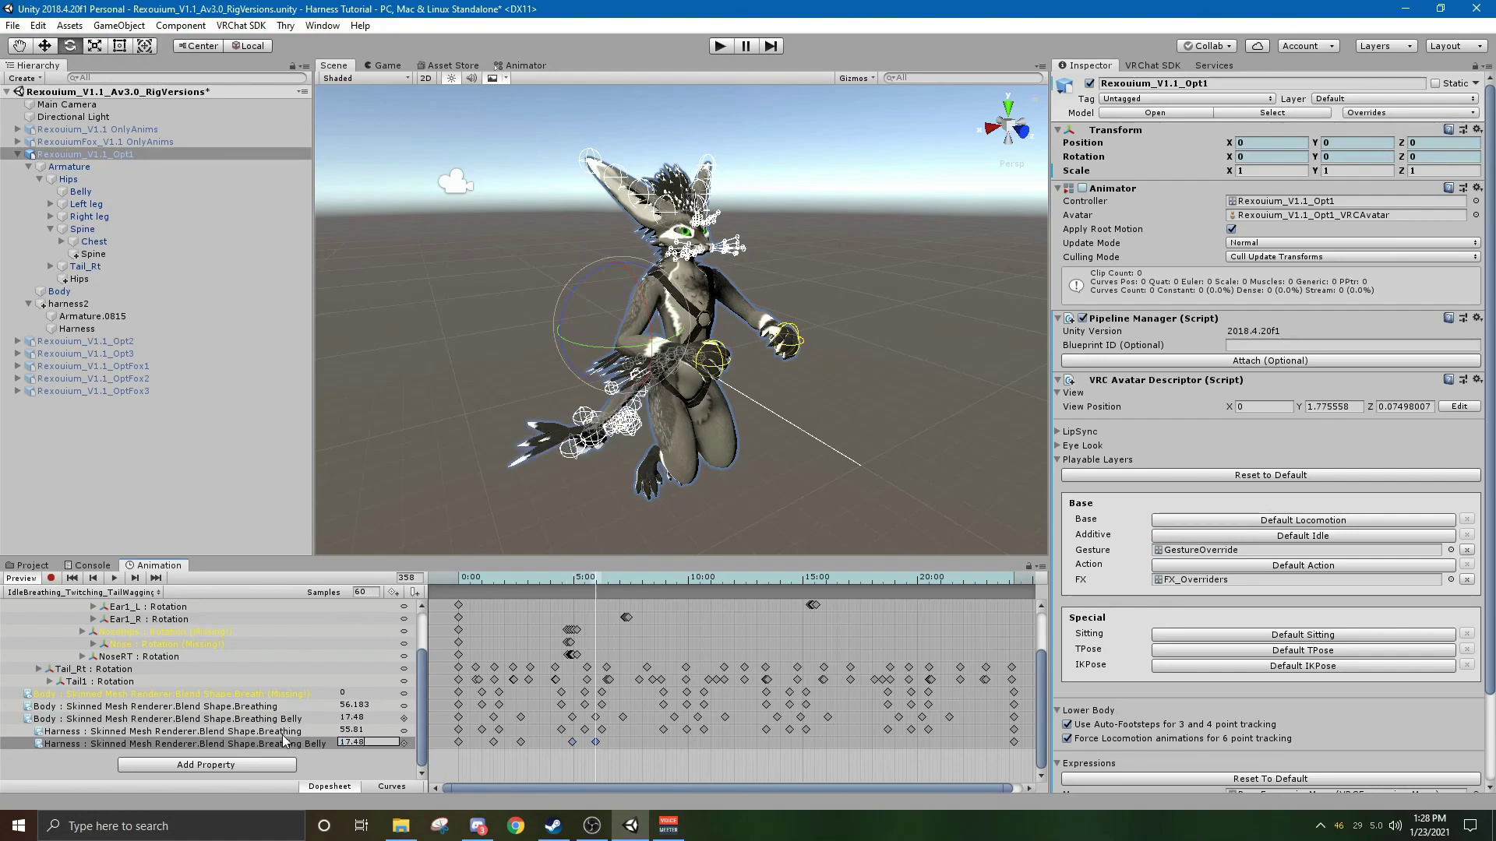
Key Harness Breathing Belly at 23.249 on frame 429, matching the body's value.
left_click(135, 578)
left_click(137, 578)
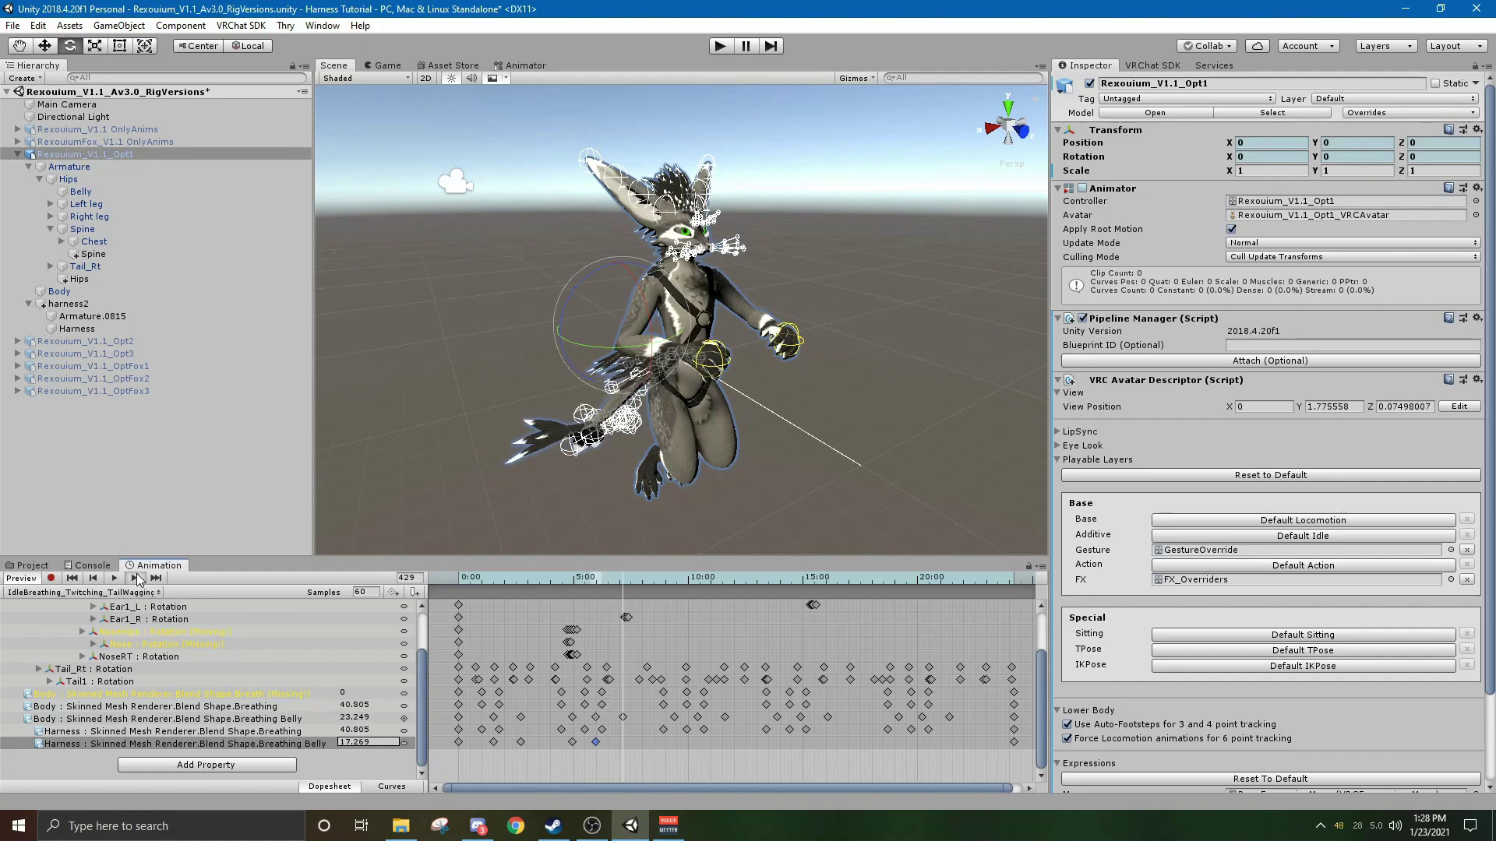
left_click(93, 578)
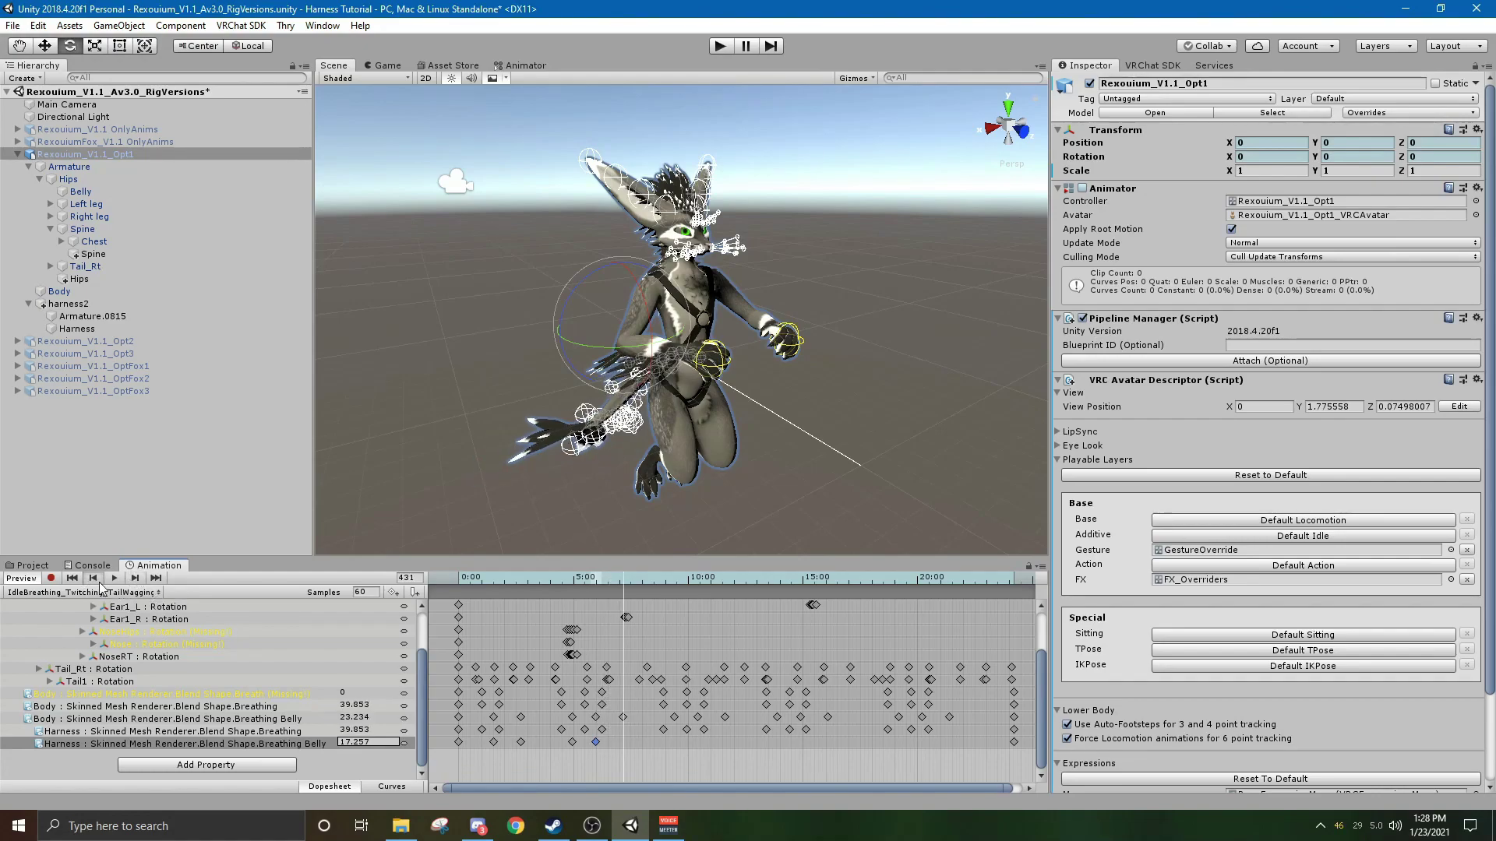
left_click(394, 591)
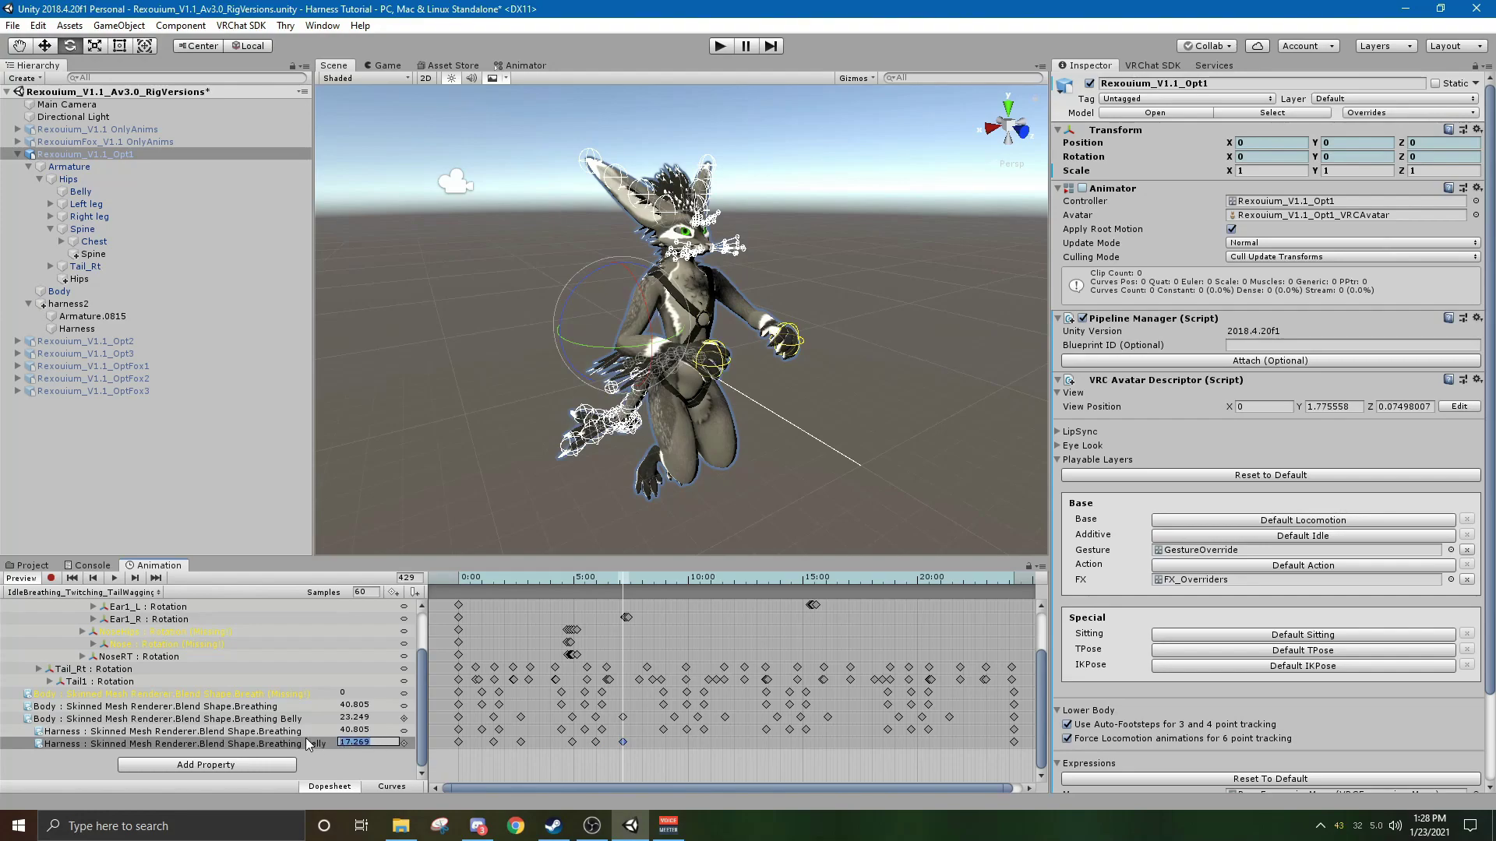
type("23.249")
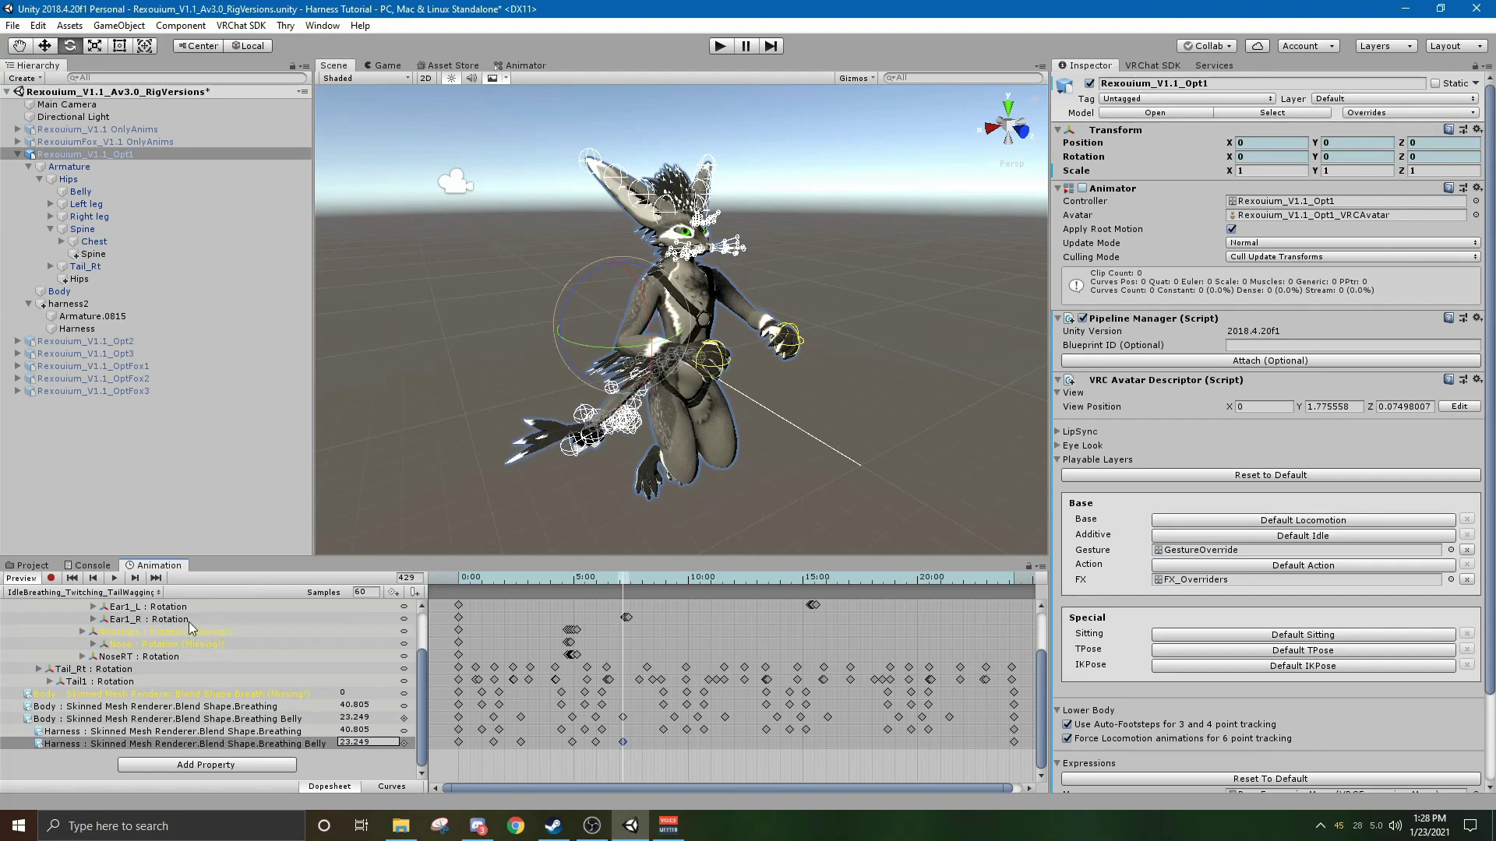
left_click(135, 578)
left_click(136, 578)
left_click(136, 578)
left_click(136, 578)
Key Harness Breathing Belly at 0 on frame 564 and 1 on frame 625.
left_click(135, 578)
left_click(135, 578)
left_click(136, 578)
left_click(135, 578)
left_click(136, 578)
left_click(91, 580)
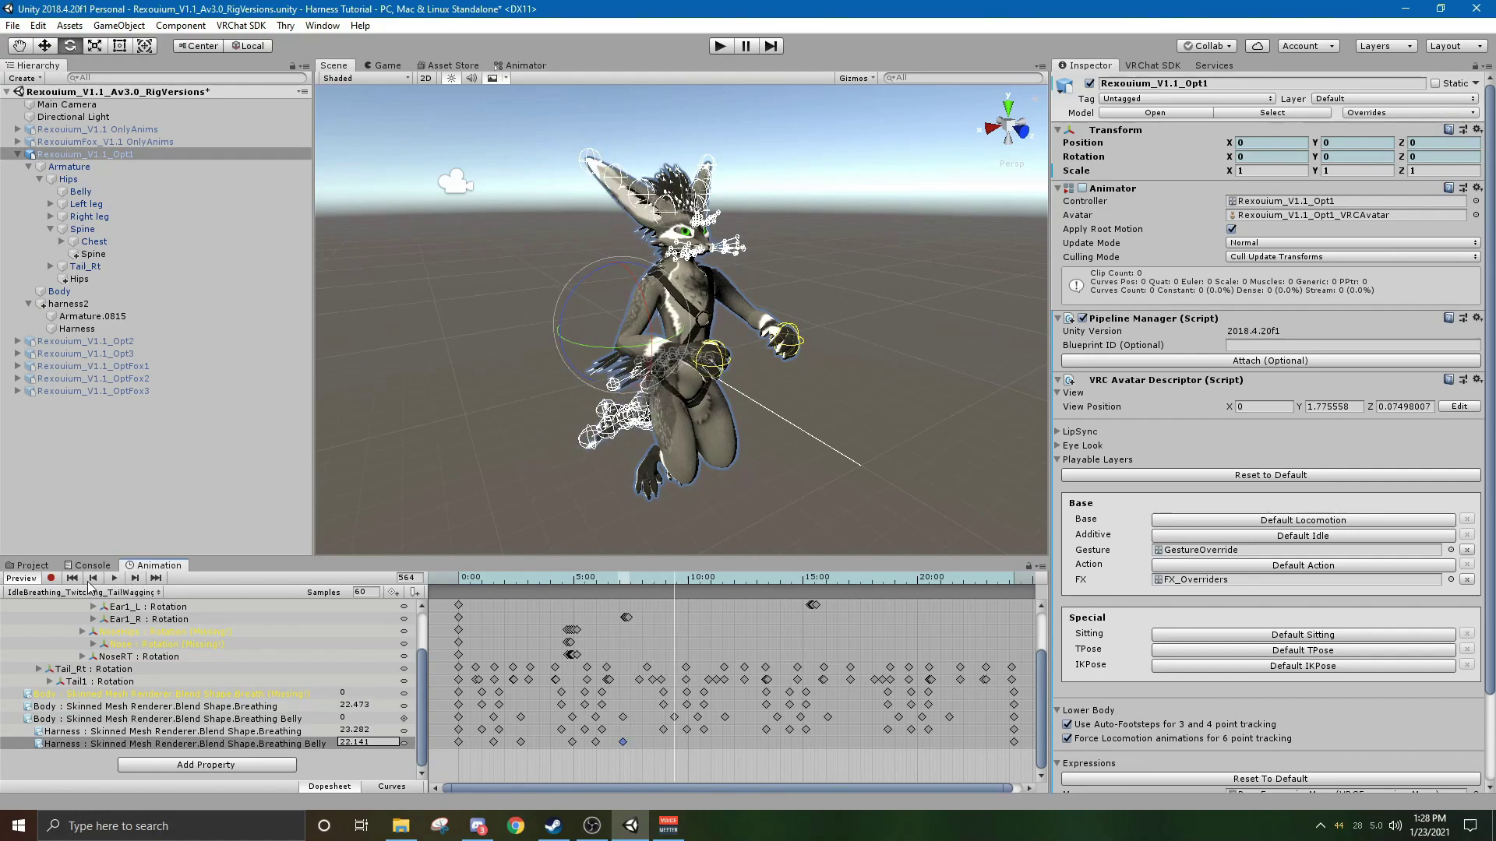
left_click(393, 593)
left_click(379, 743)
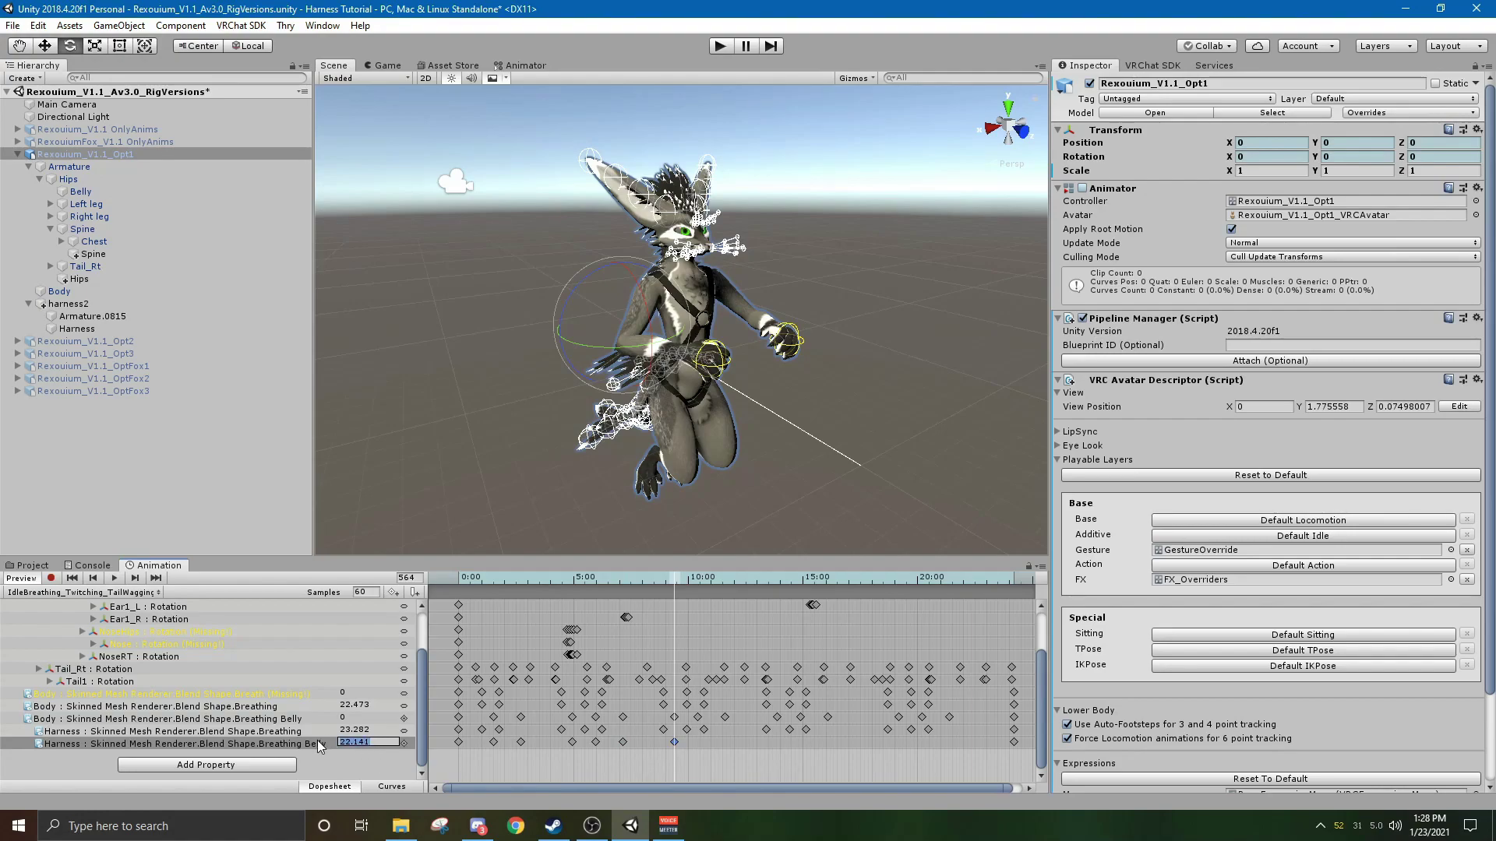
type("0")
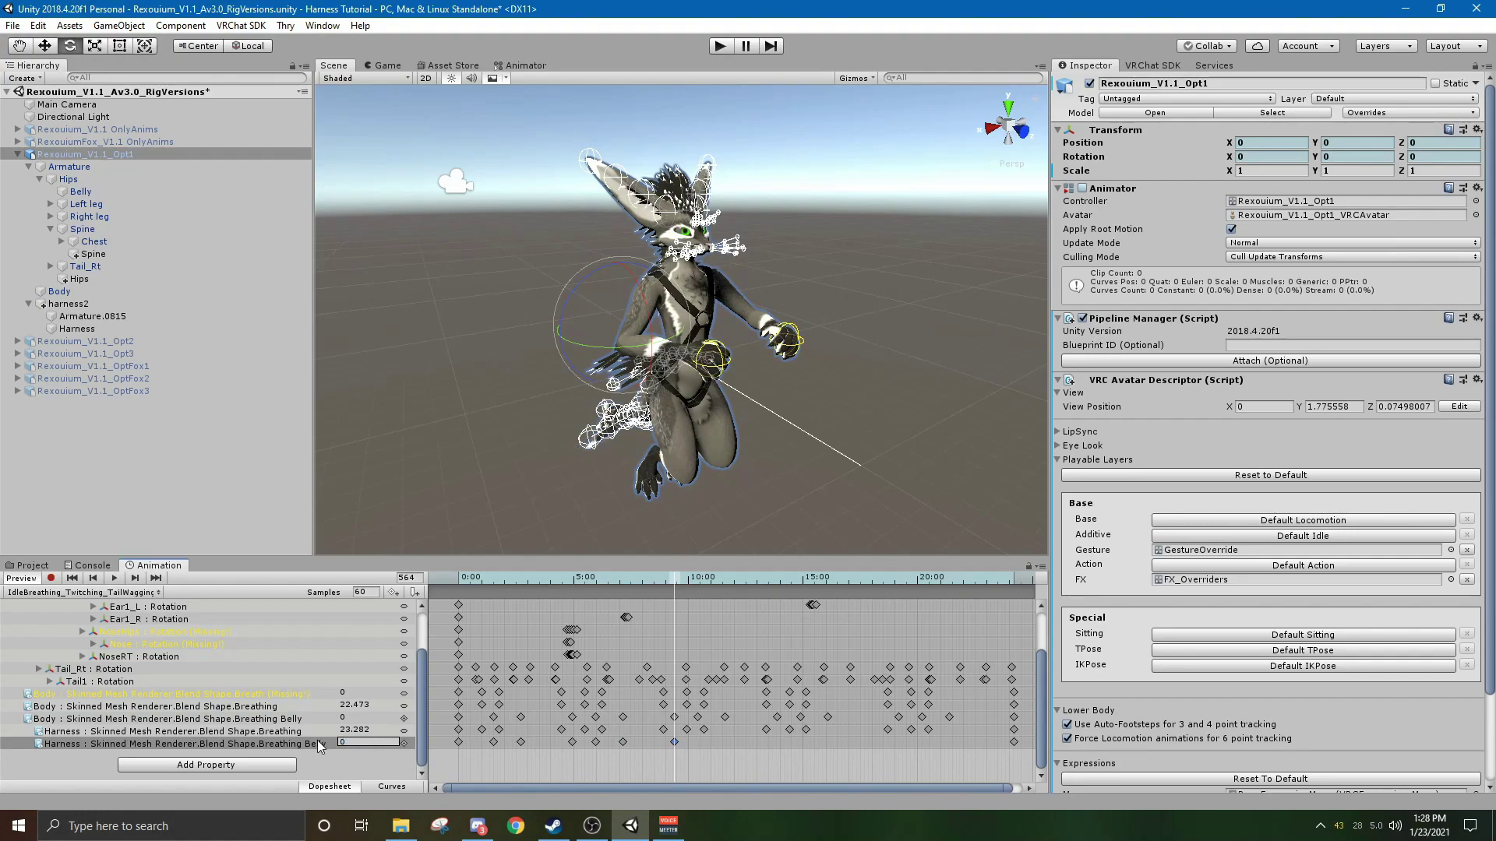
left_click(136, 578)
left_click(136, 578)
left_click(136, 578)
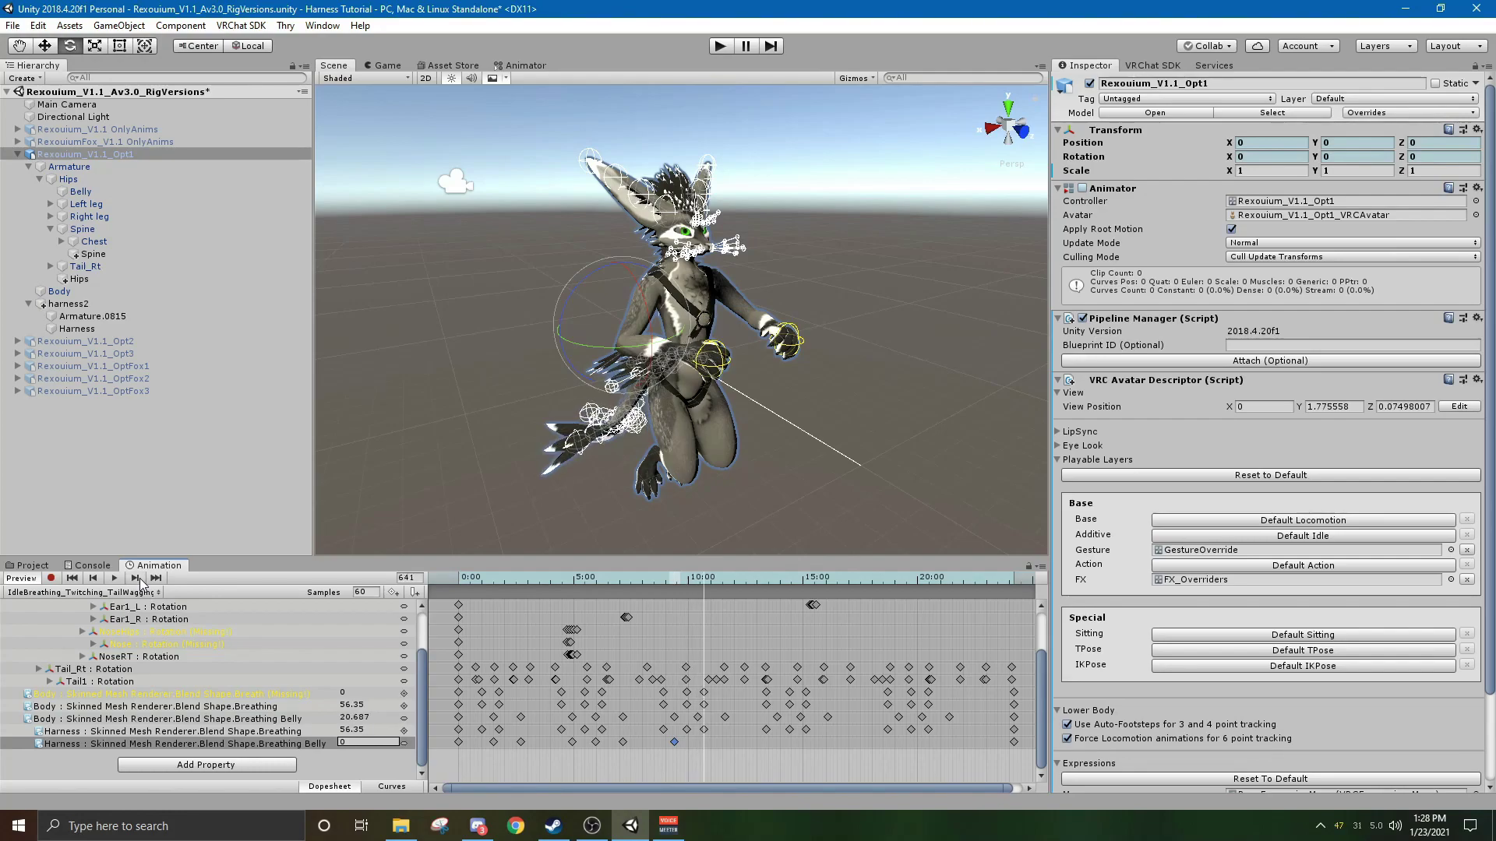
left_click(95, 580)
left_click(394, 592)
type("17.")
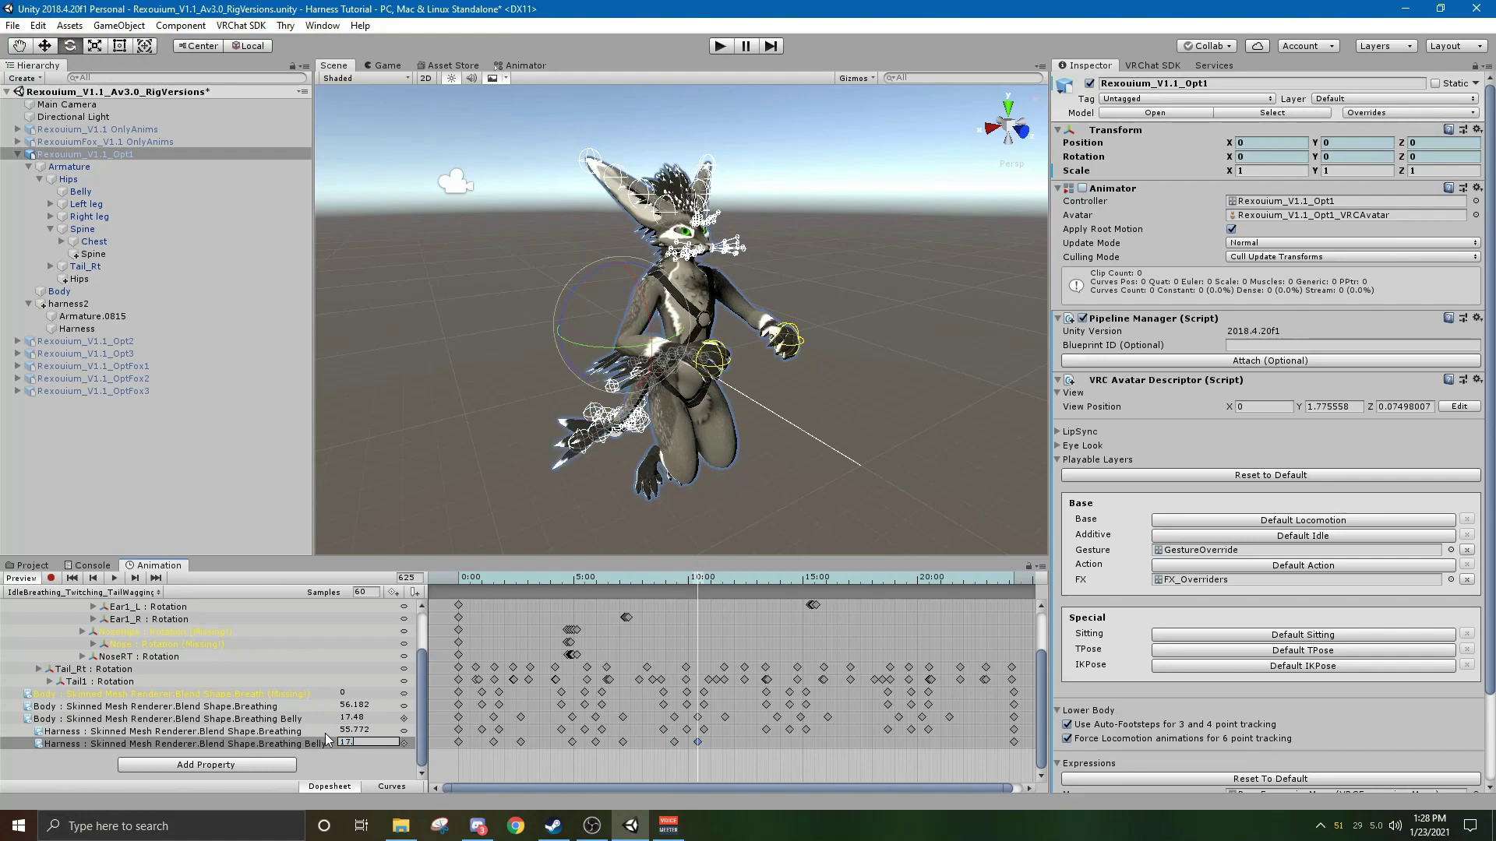
Key Harness Breathing Belly at 23.249 on frame 696 and 0 on frame 832.
left_click(136, 579)
left_click(135, 579)
left_click(136, 578)
left_click(135, 579)
left_click(136, 579)
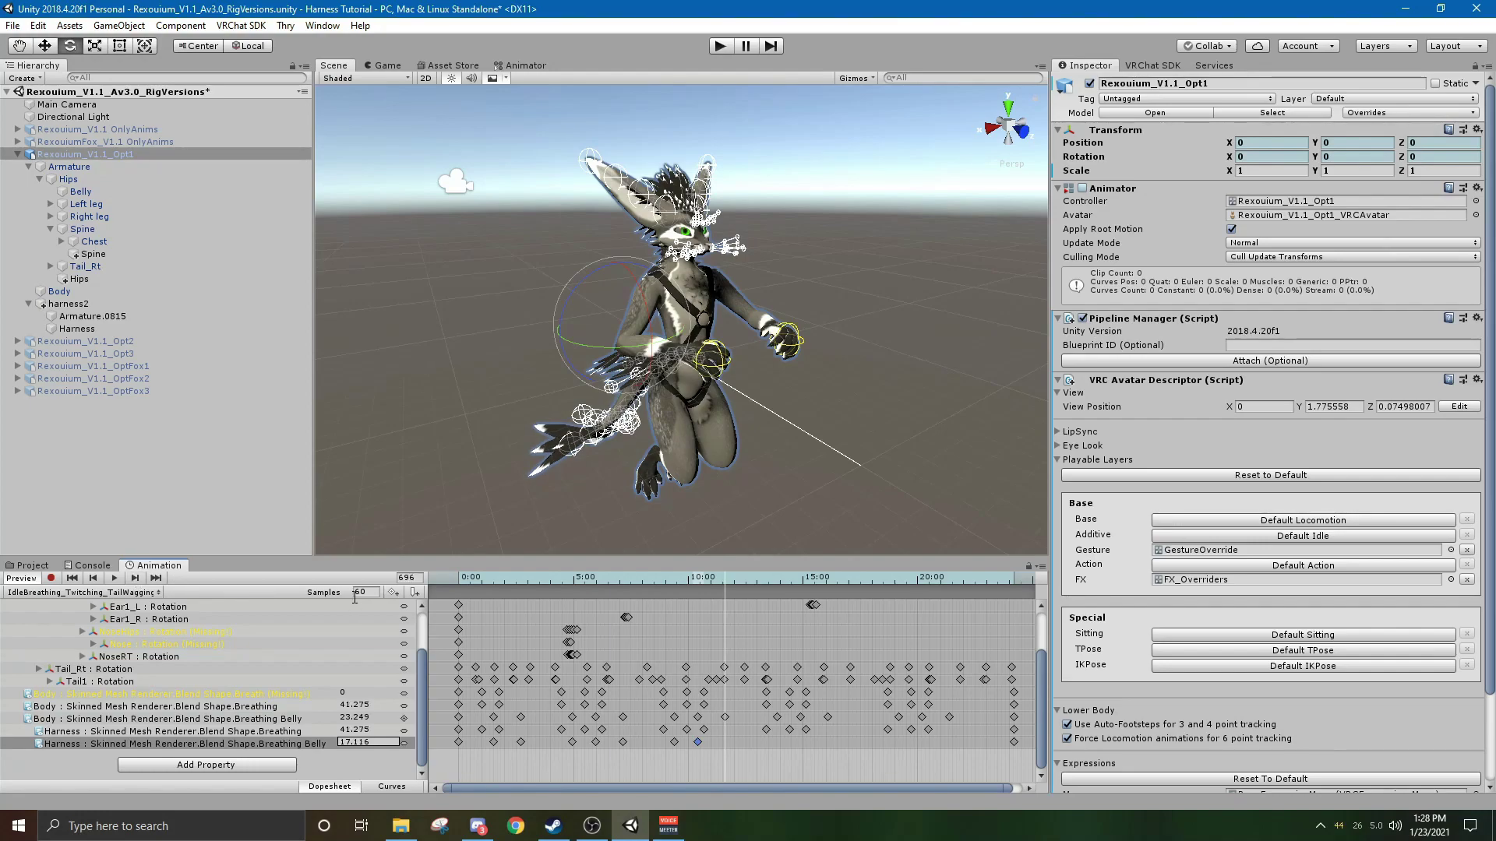
left_click(392, 593)
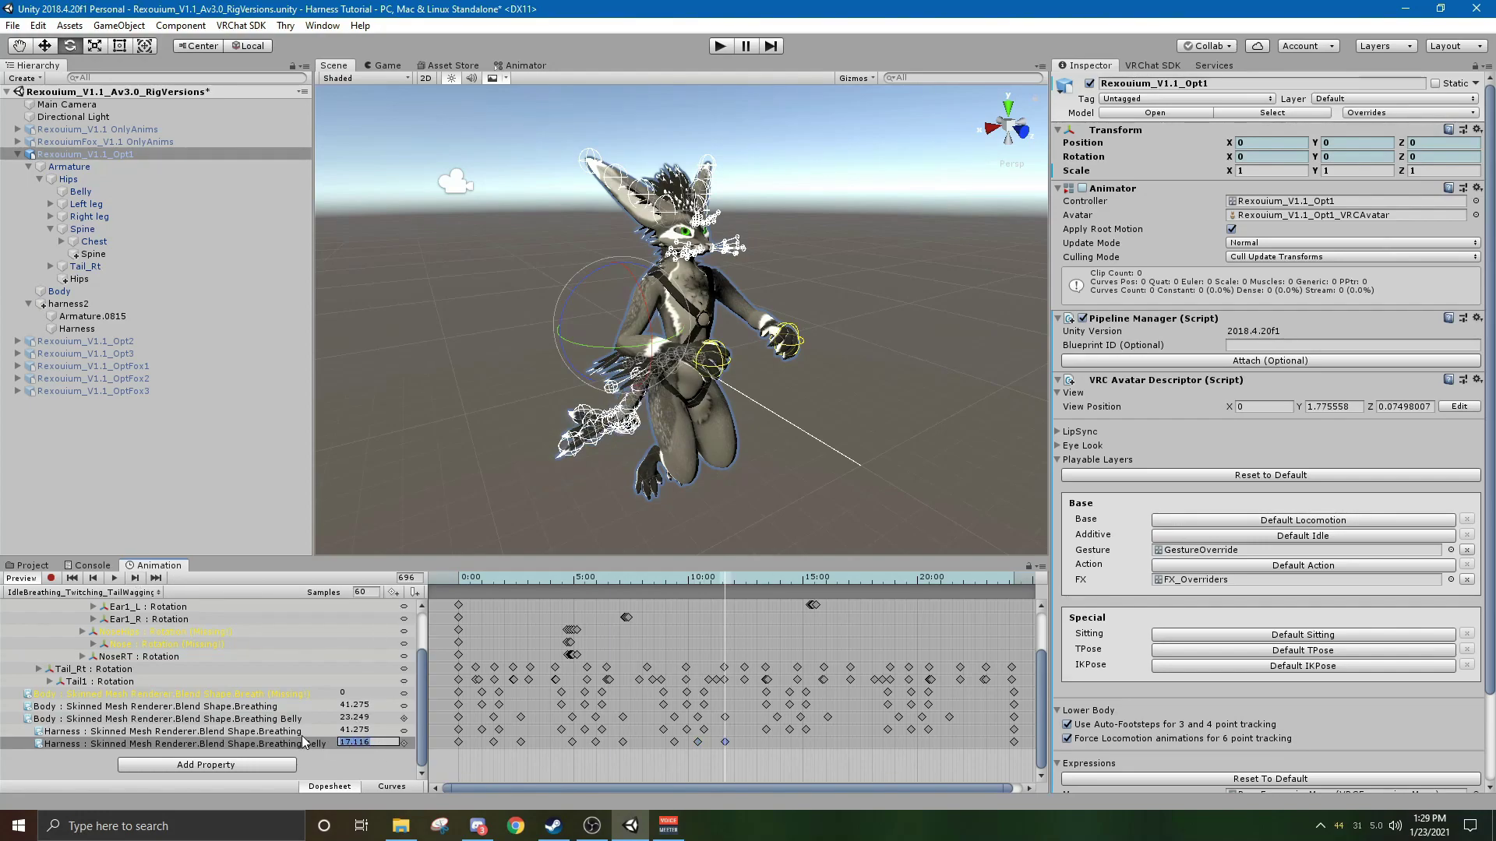
type("23.249")
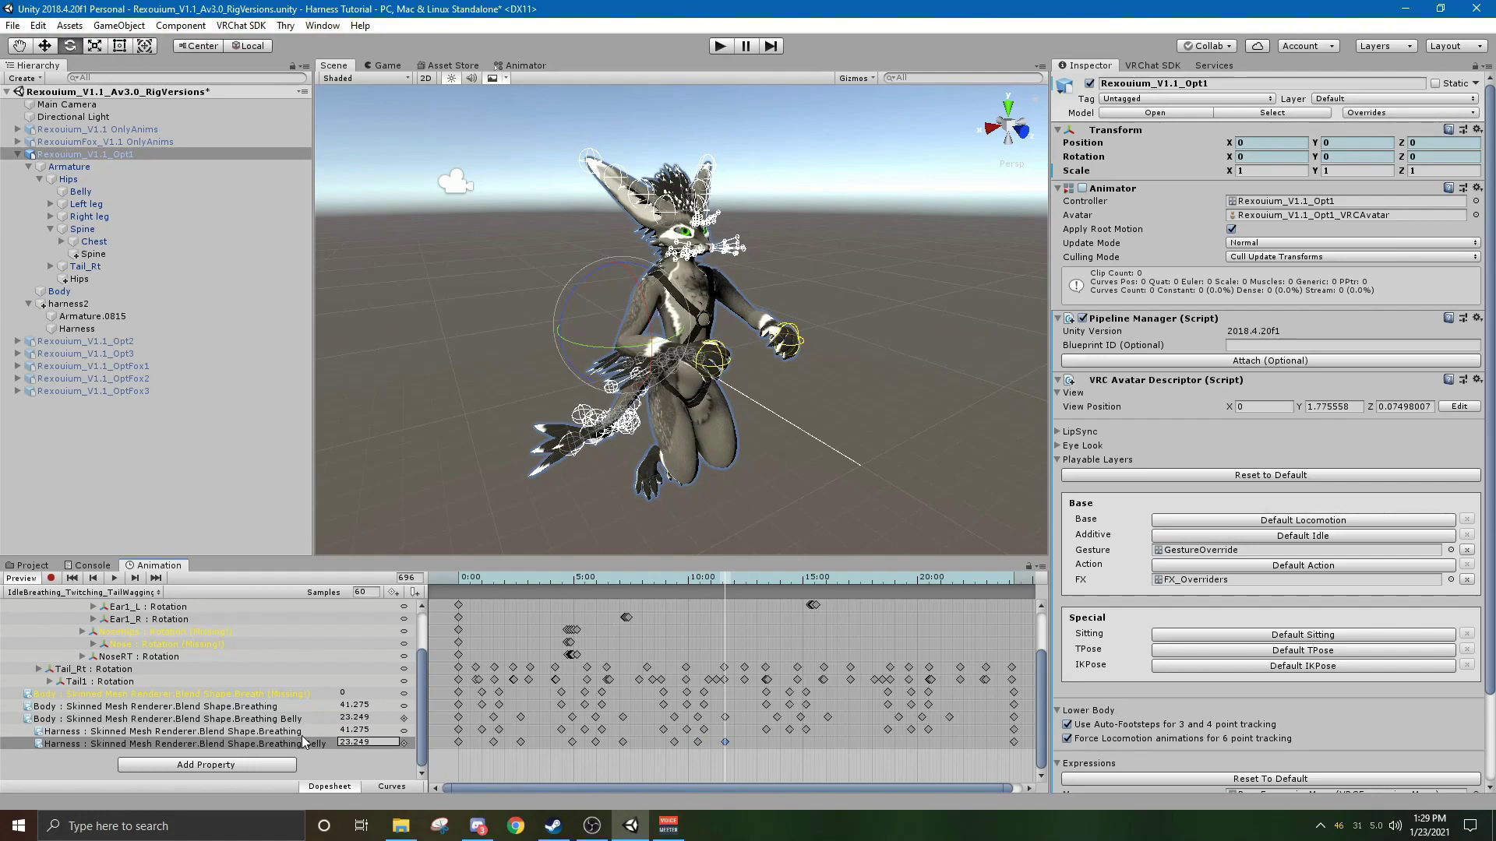
left_click(135, 578)
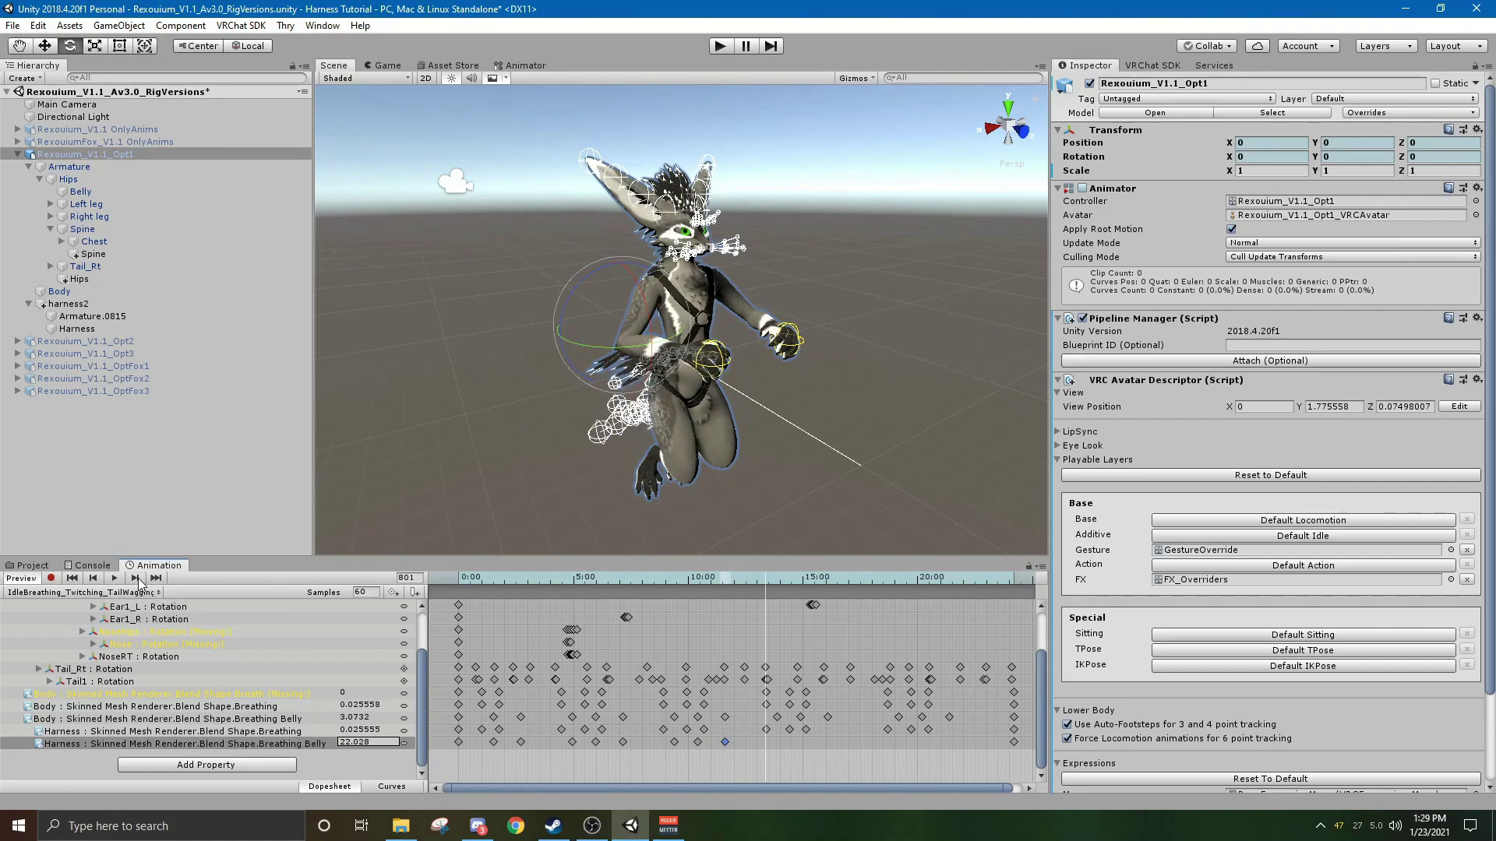
left_click(135, 578)
left_click(136, 578)
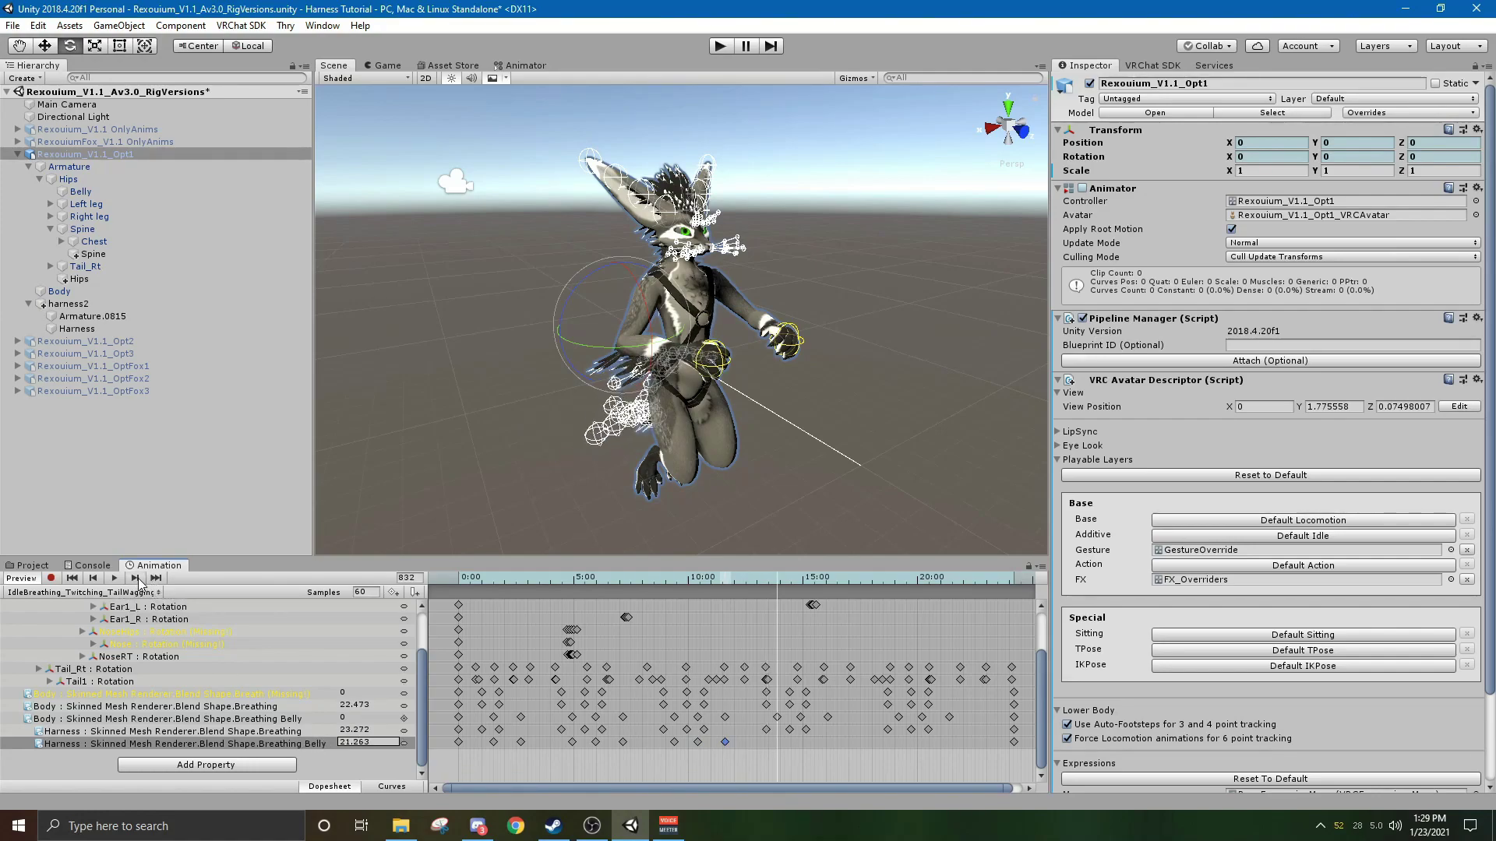
left_click(393, 592)
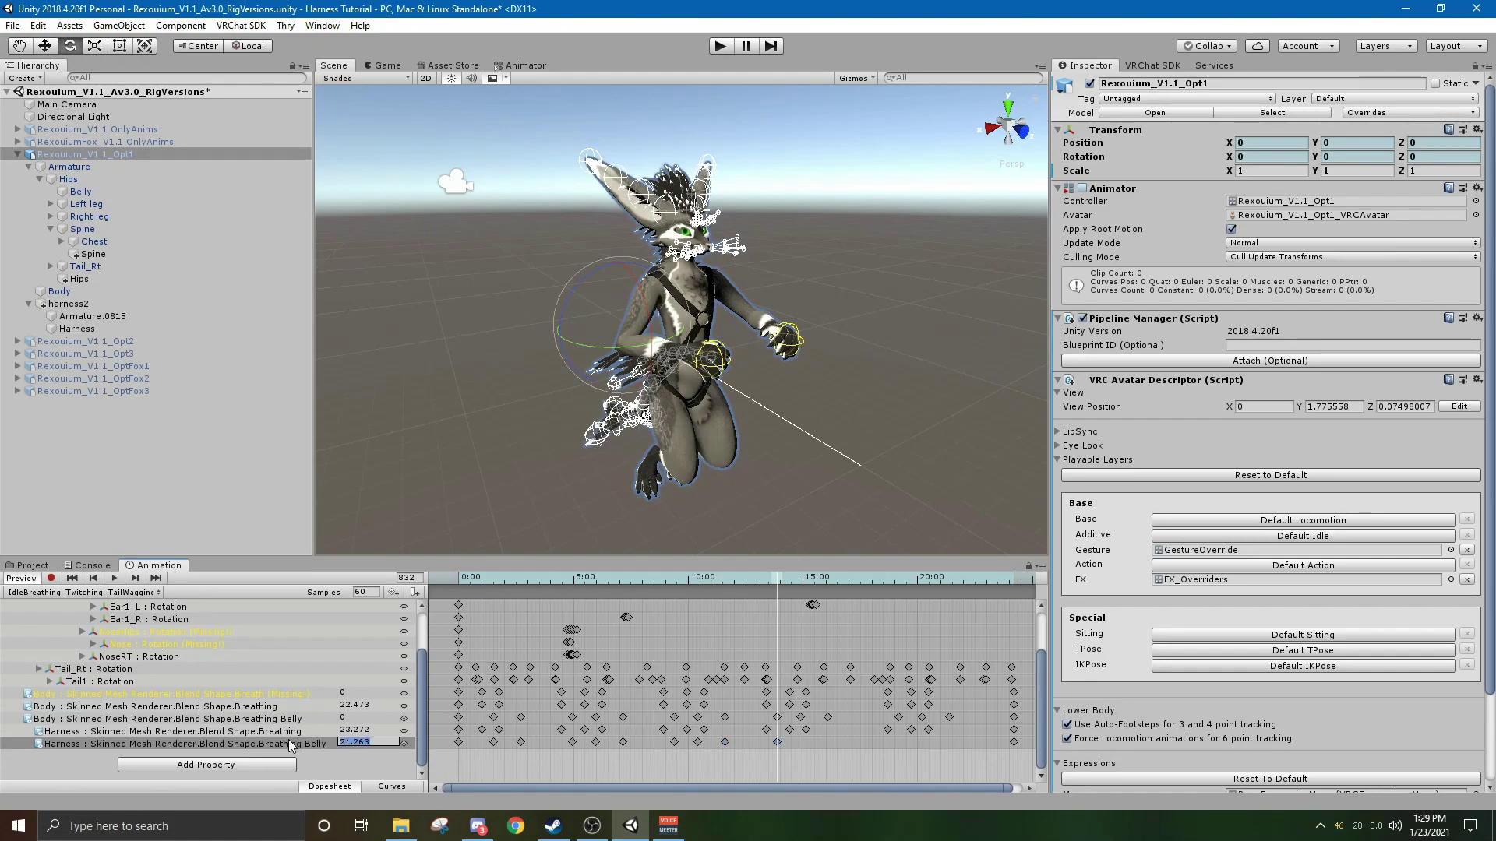
type("0")
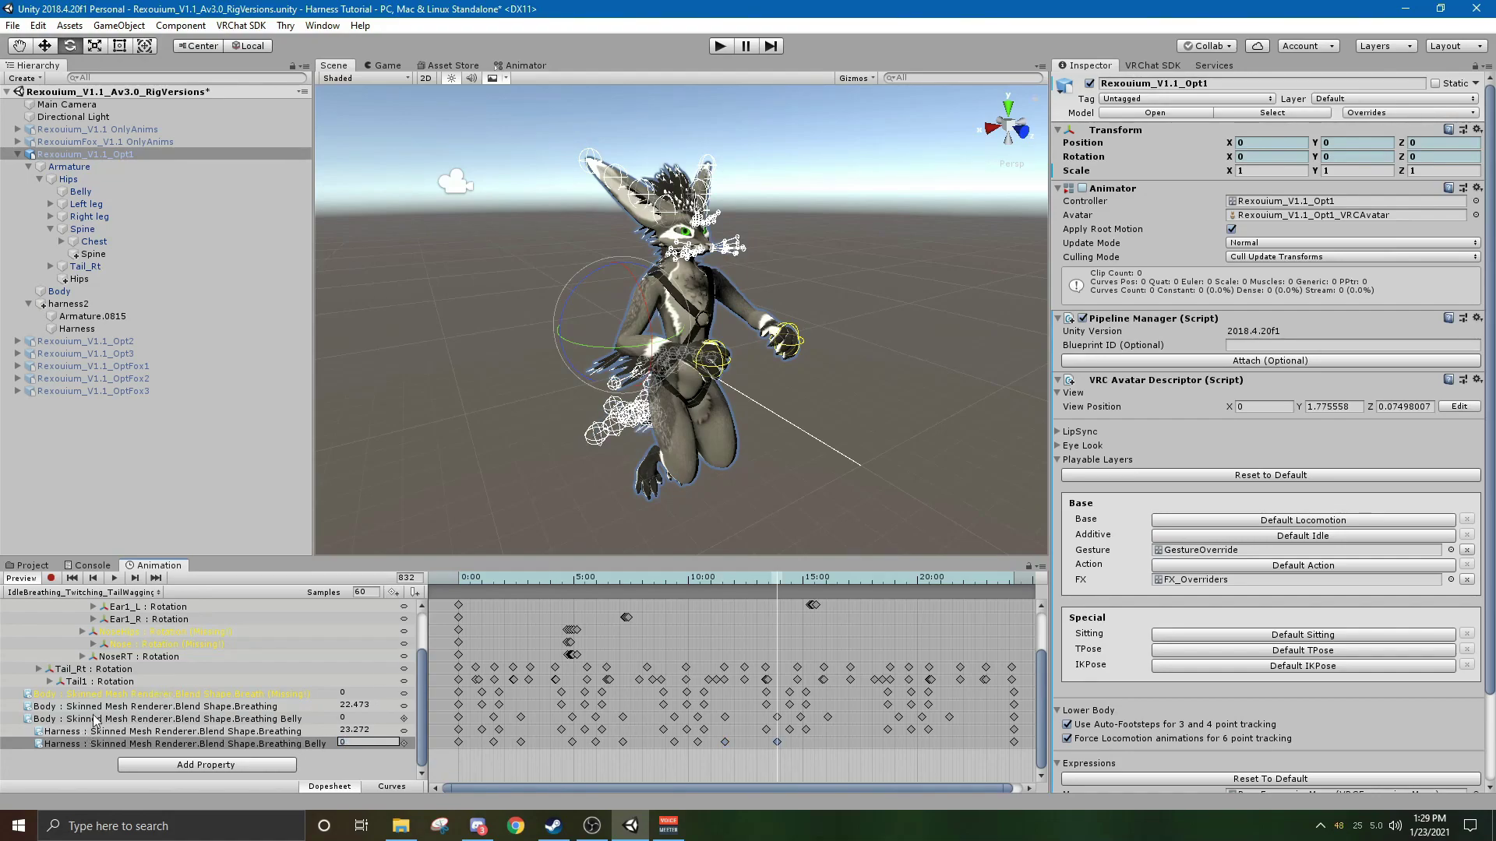
Key Harness Breathing Belly at 17.48 on frame 893 and 23.249 on frame 964.
left_click(136, 578)
left_click(135, 578)
left_click(393, 592)
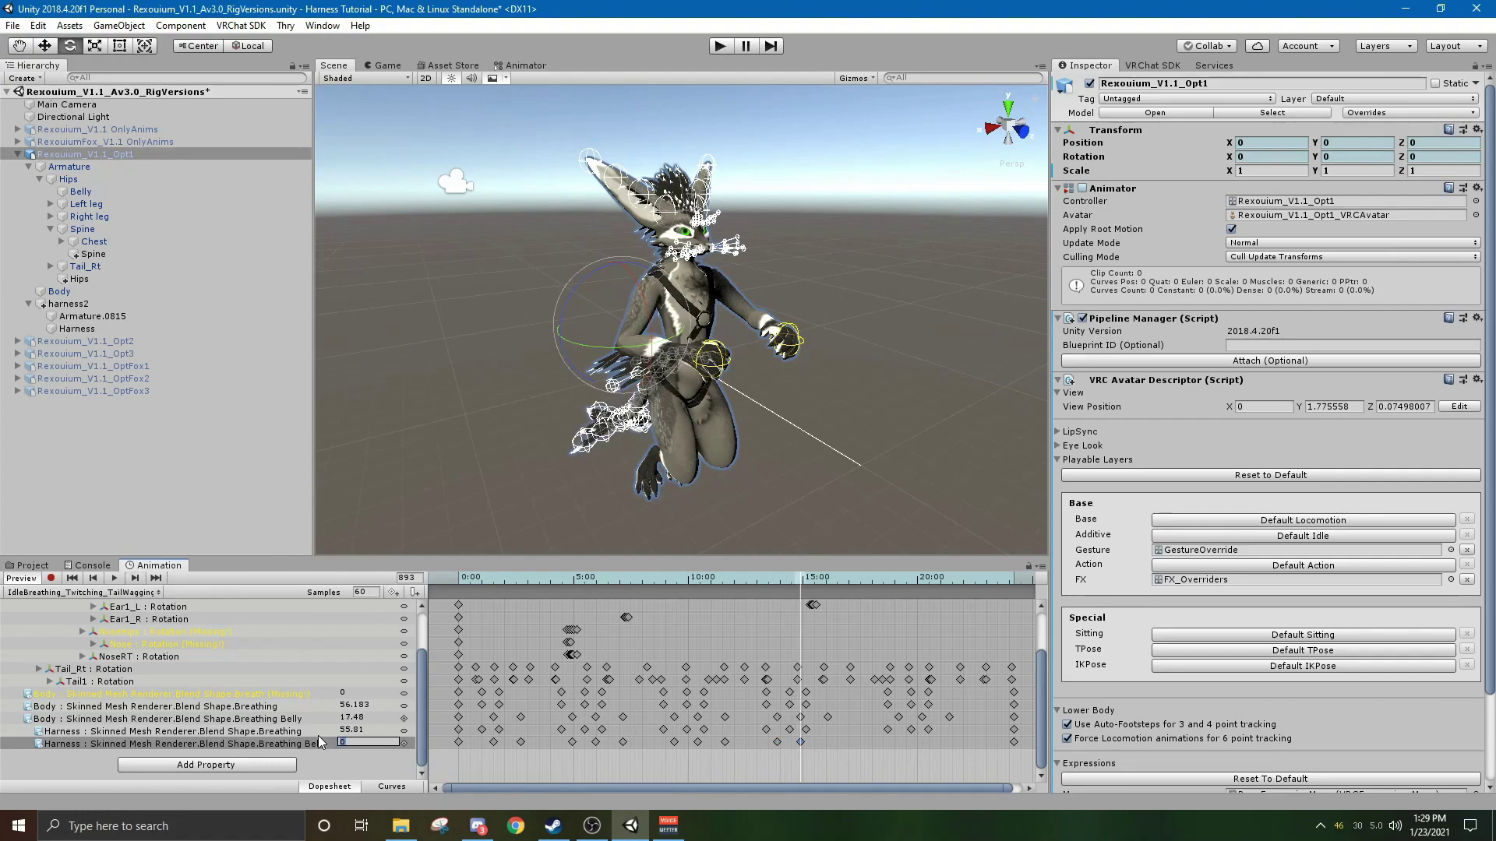
type("17.48")
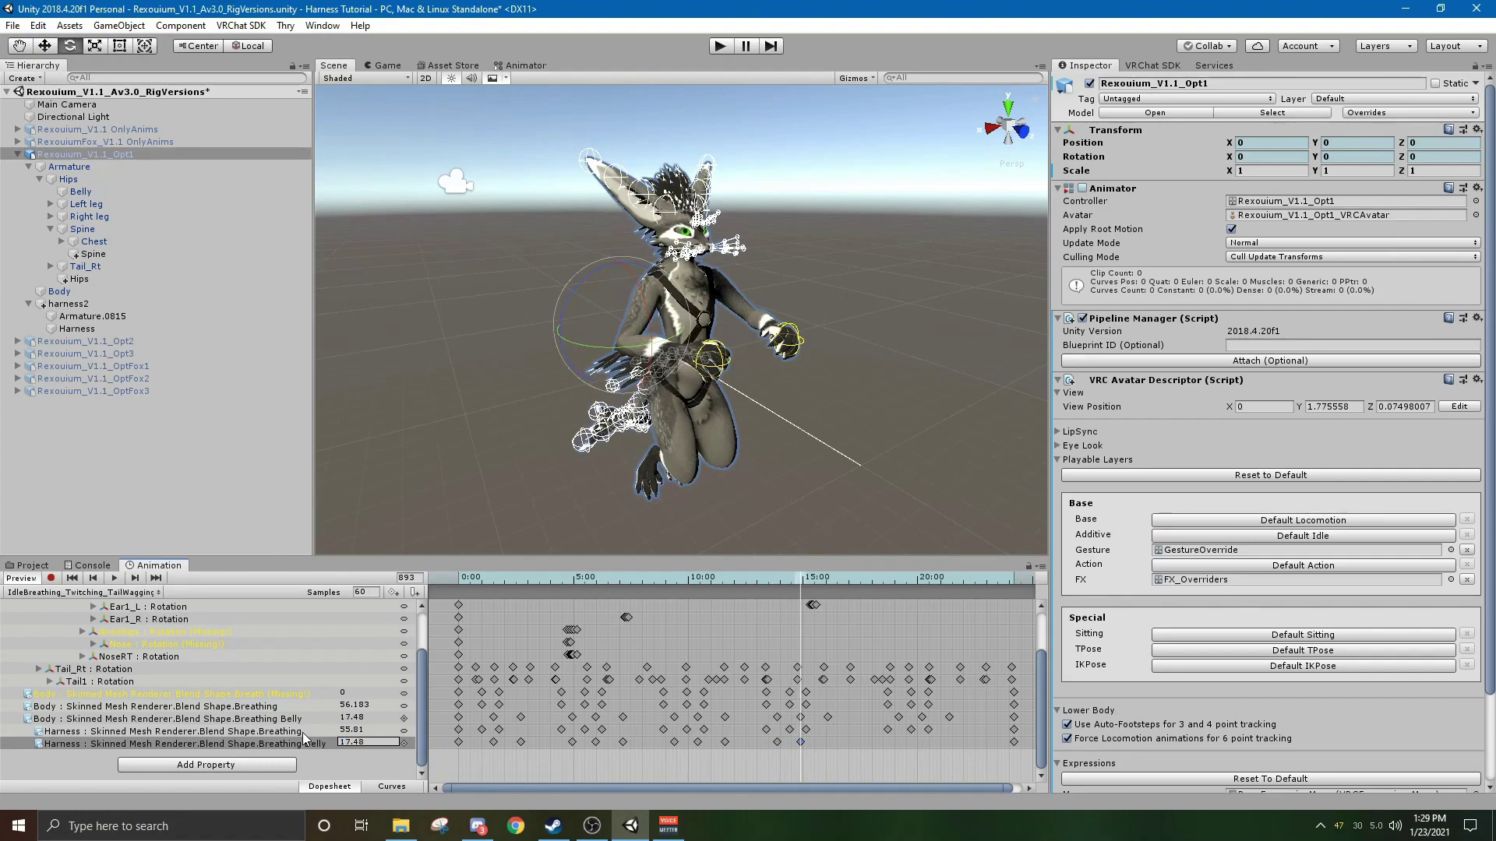
left_click(135, 578)
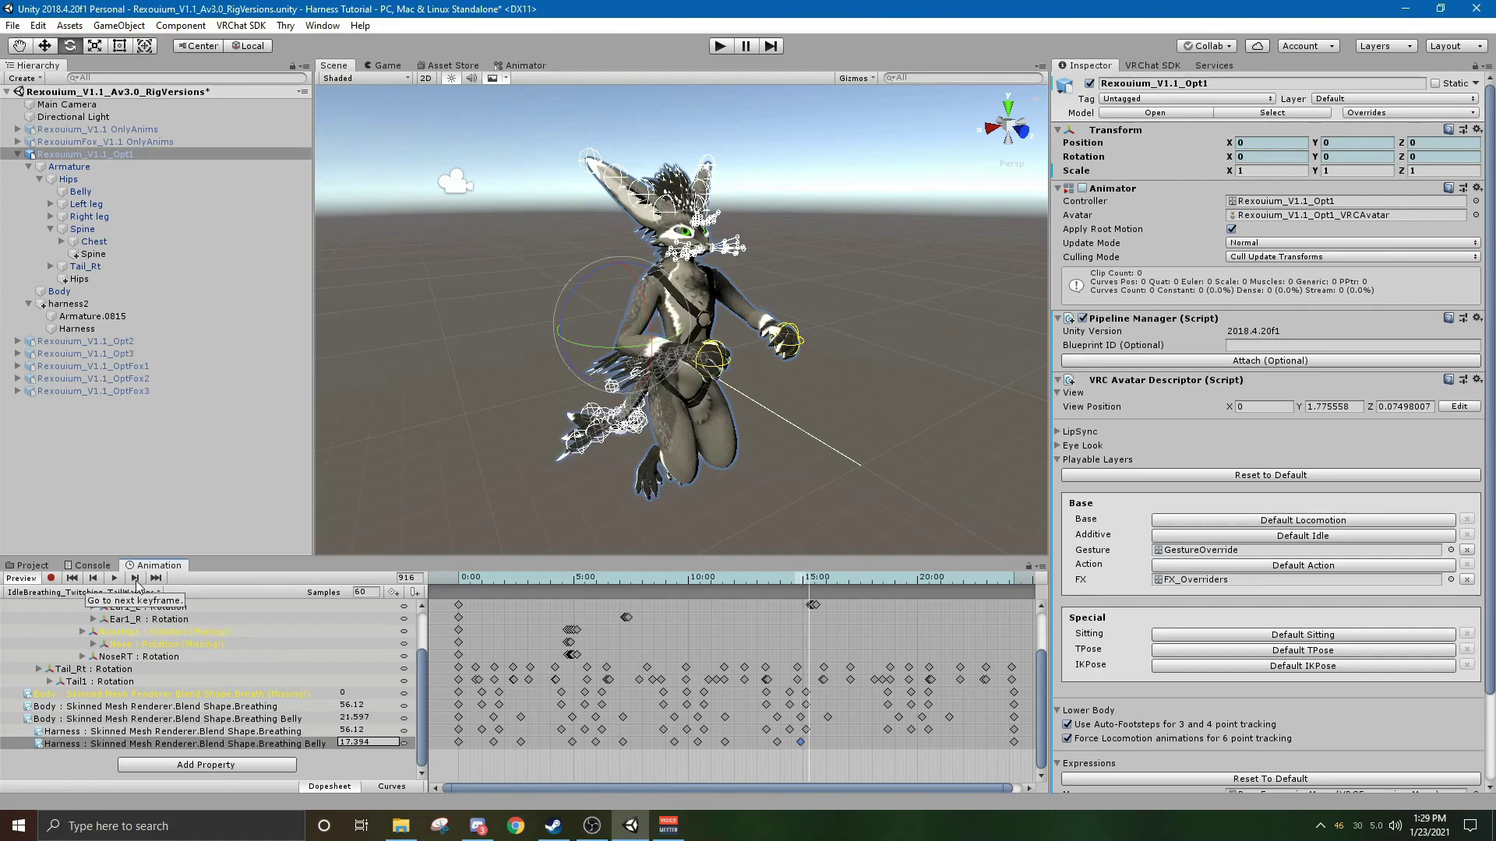
left_click(137, 579)
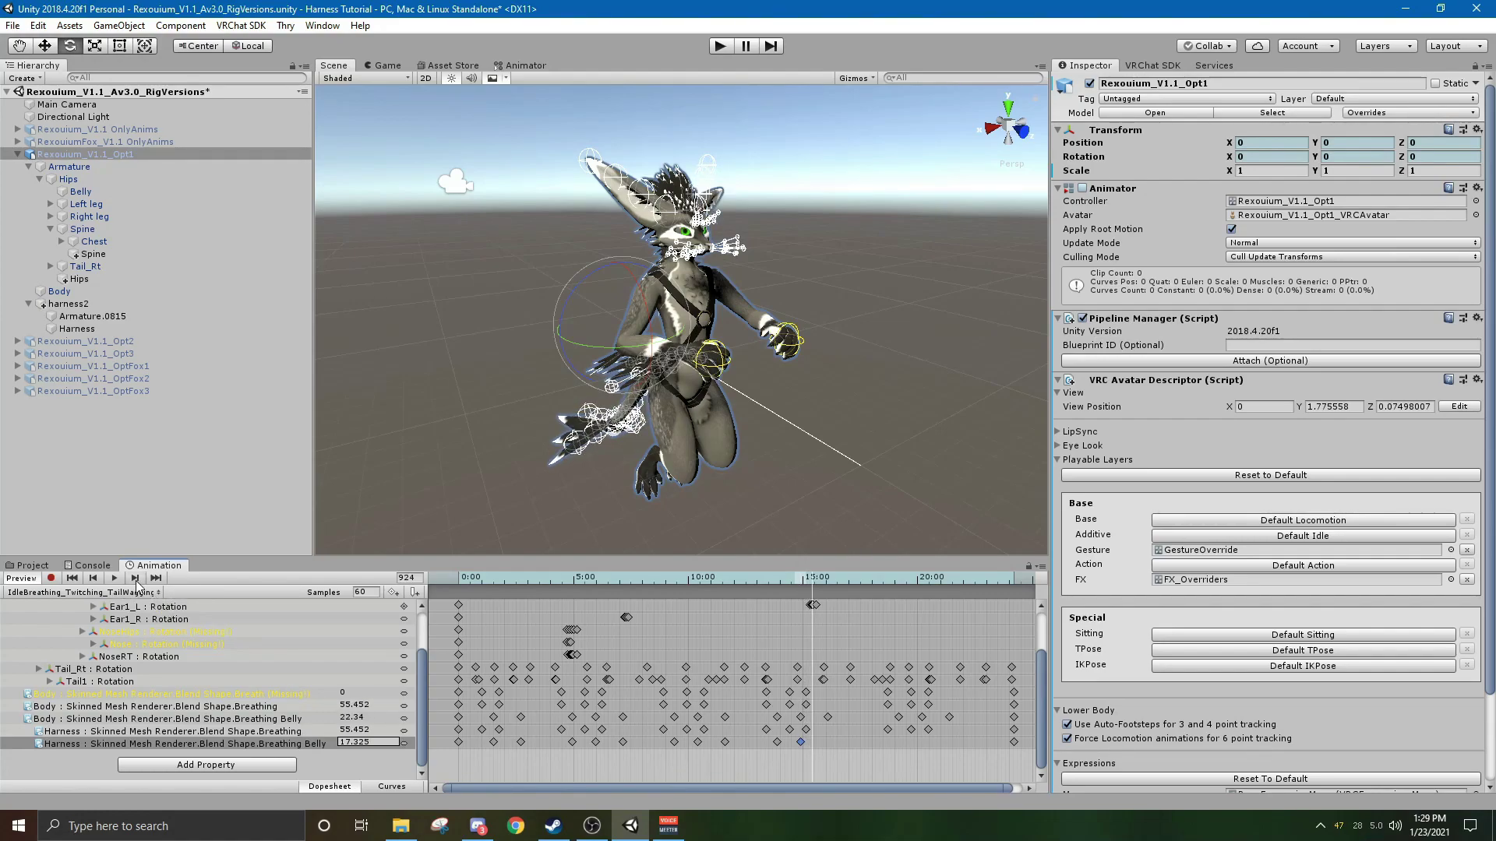
left_click(136, 580)
left_click(136, 580)
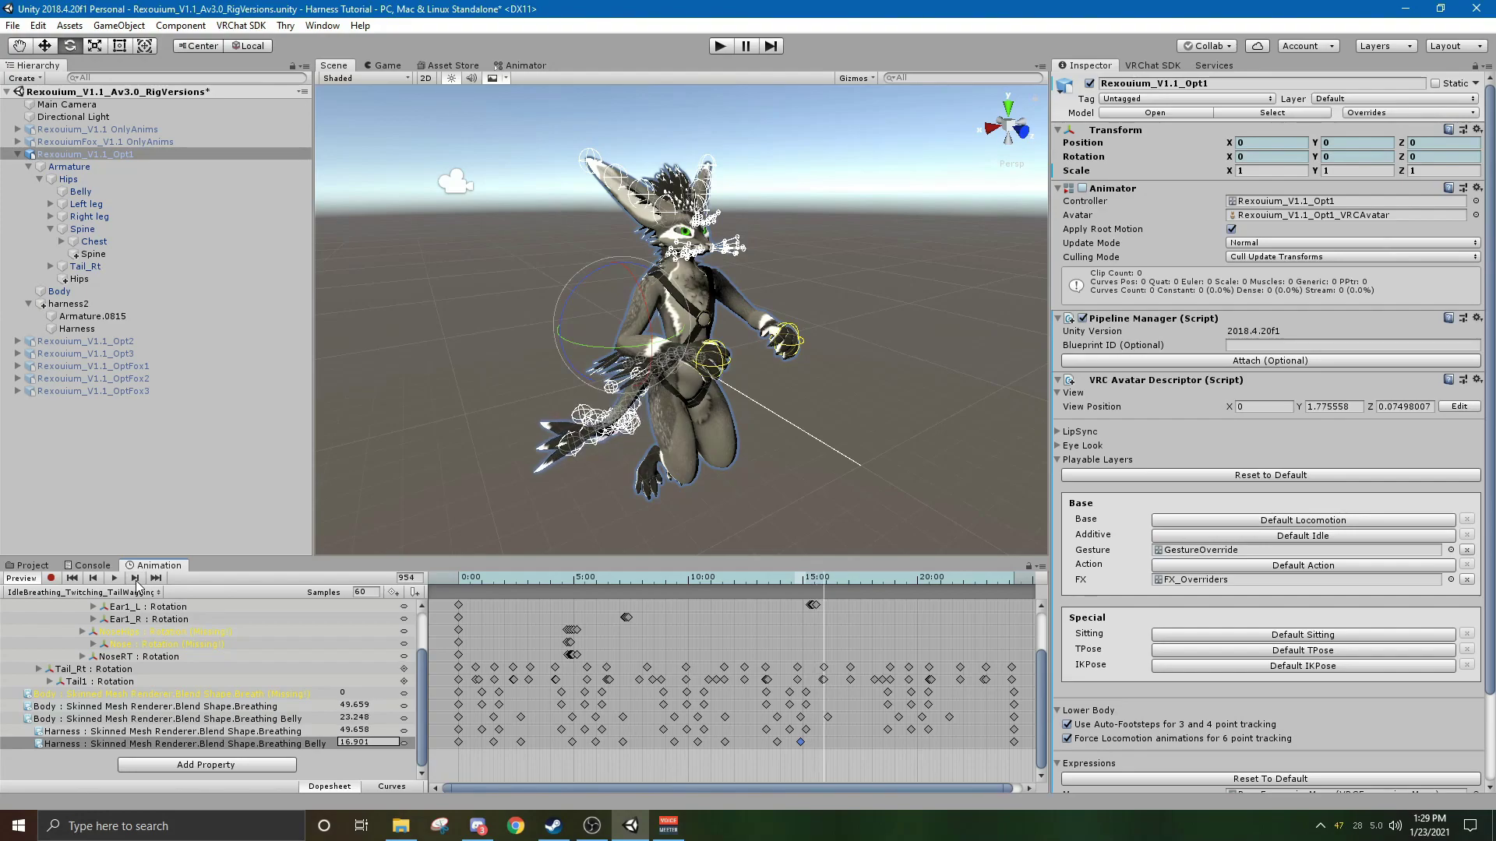
left_click(137, 580)
left_click(392, 594)
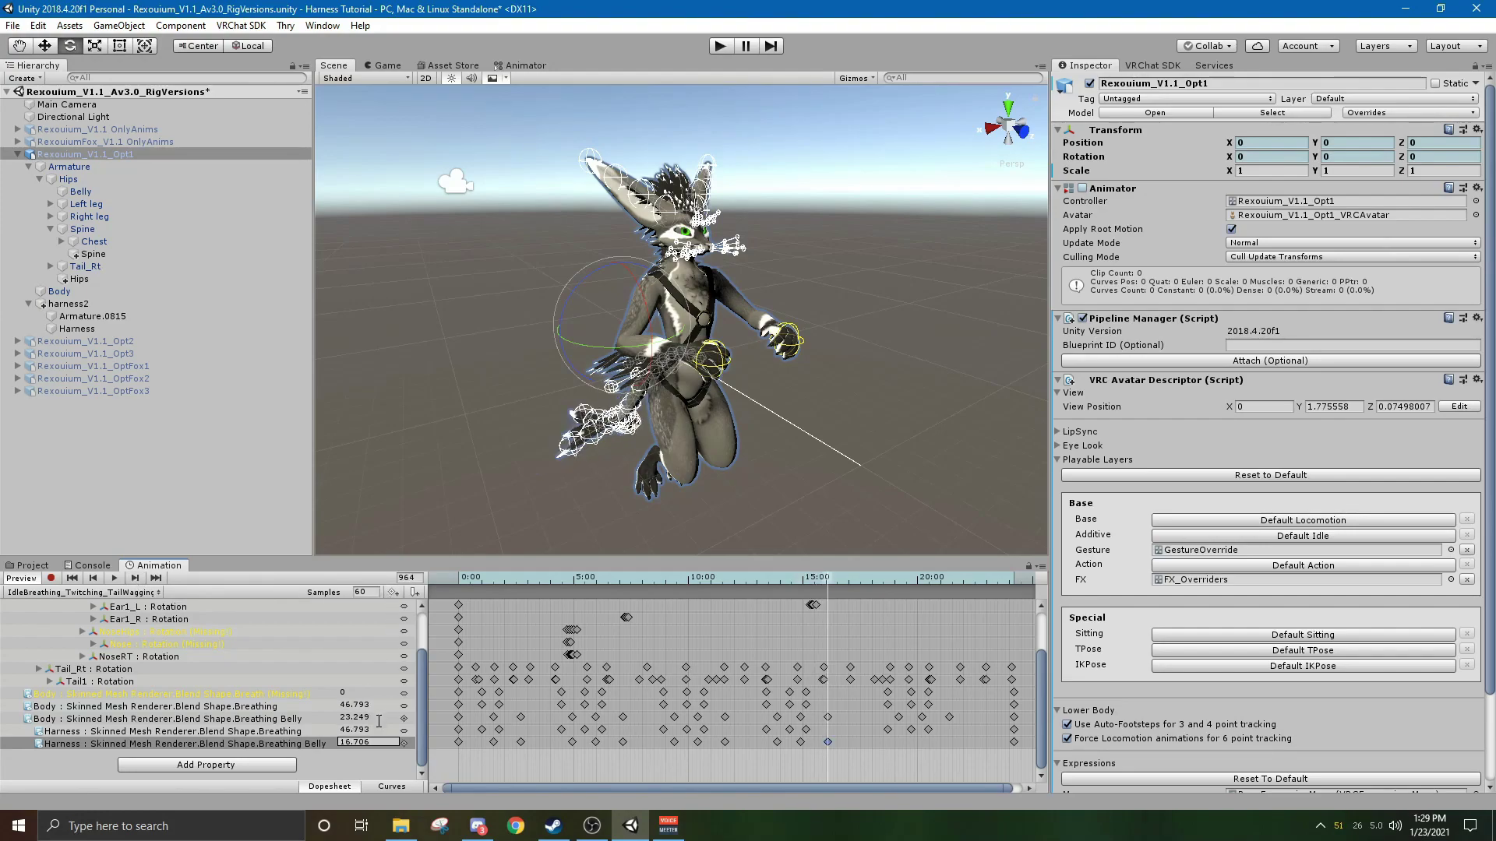
type("23.249")
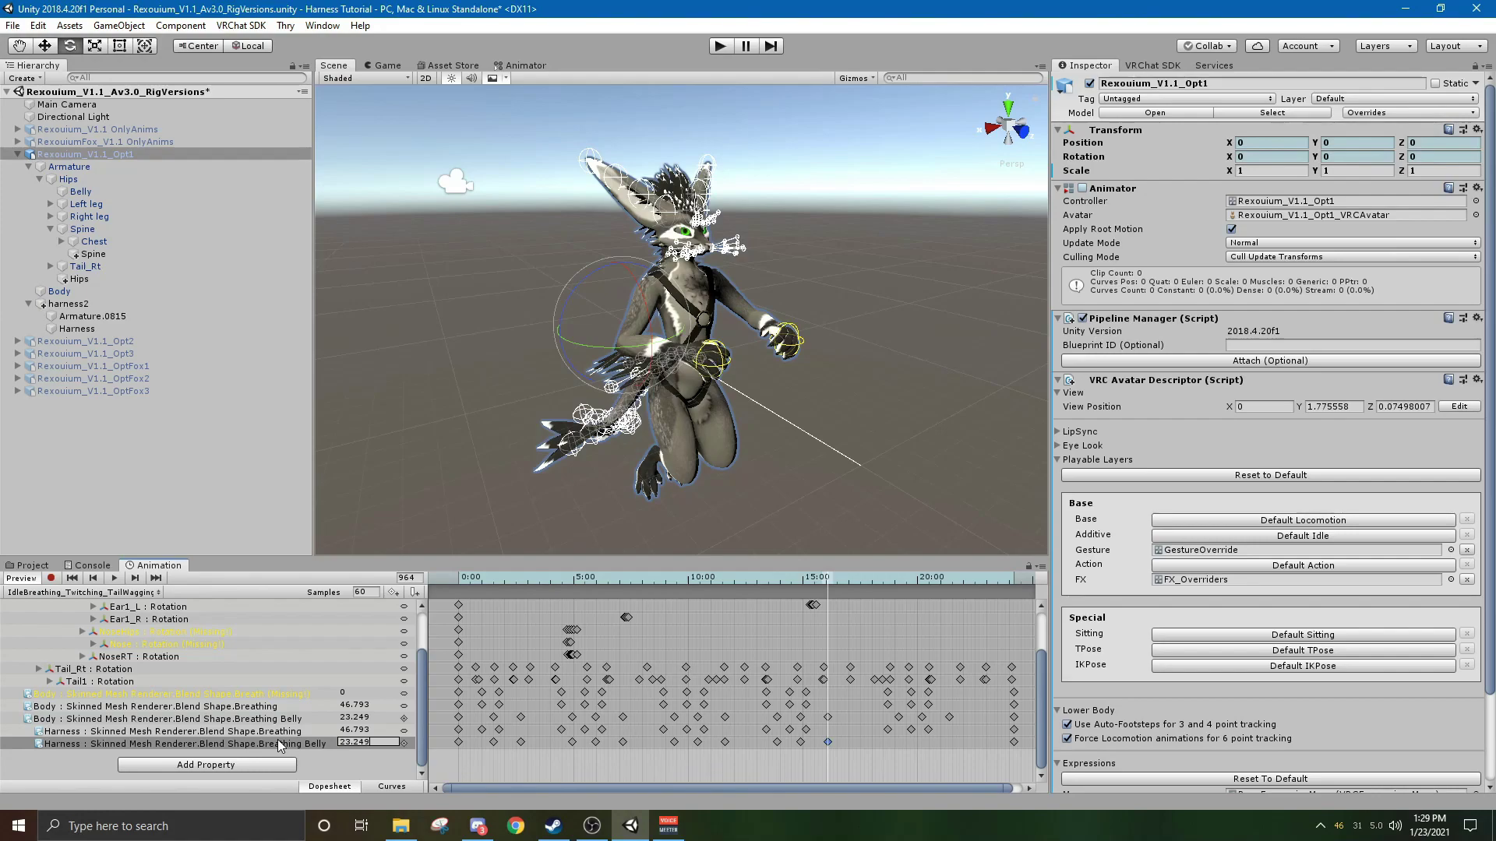
Add a Harness Breathing Belly key of 0 at frame 1151.
left_click(135, 579)
left_click(136, 578)
left_click(136, 579)
left_click(137, 579)
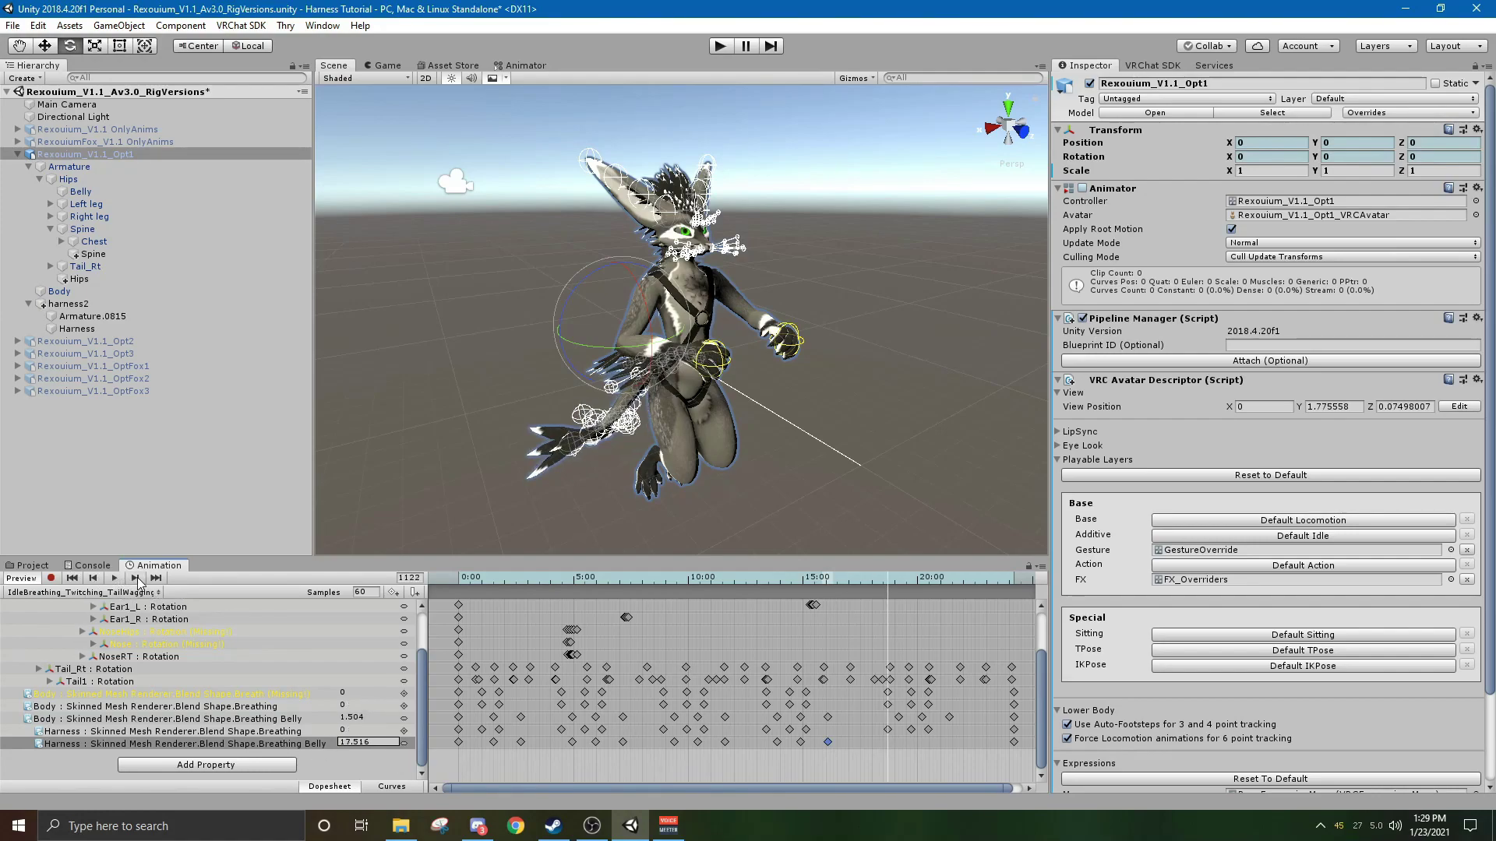
left_click(136, 579)
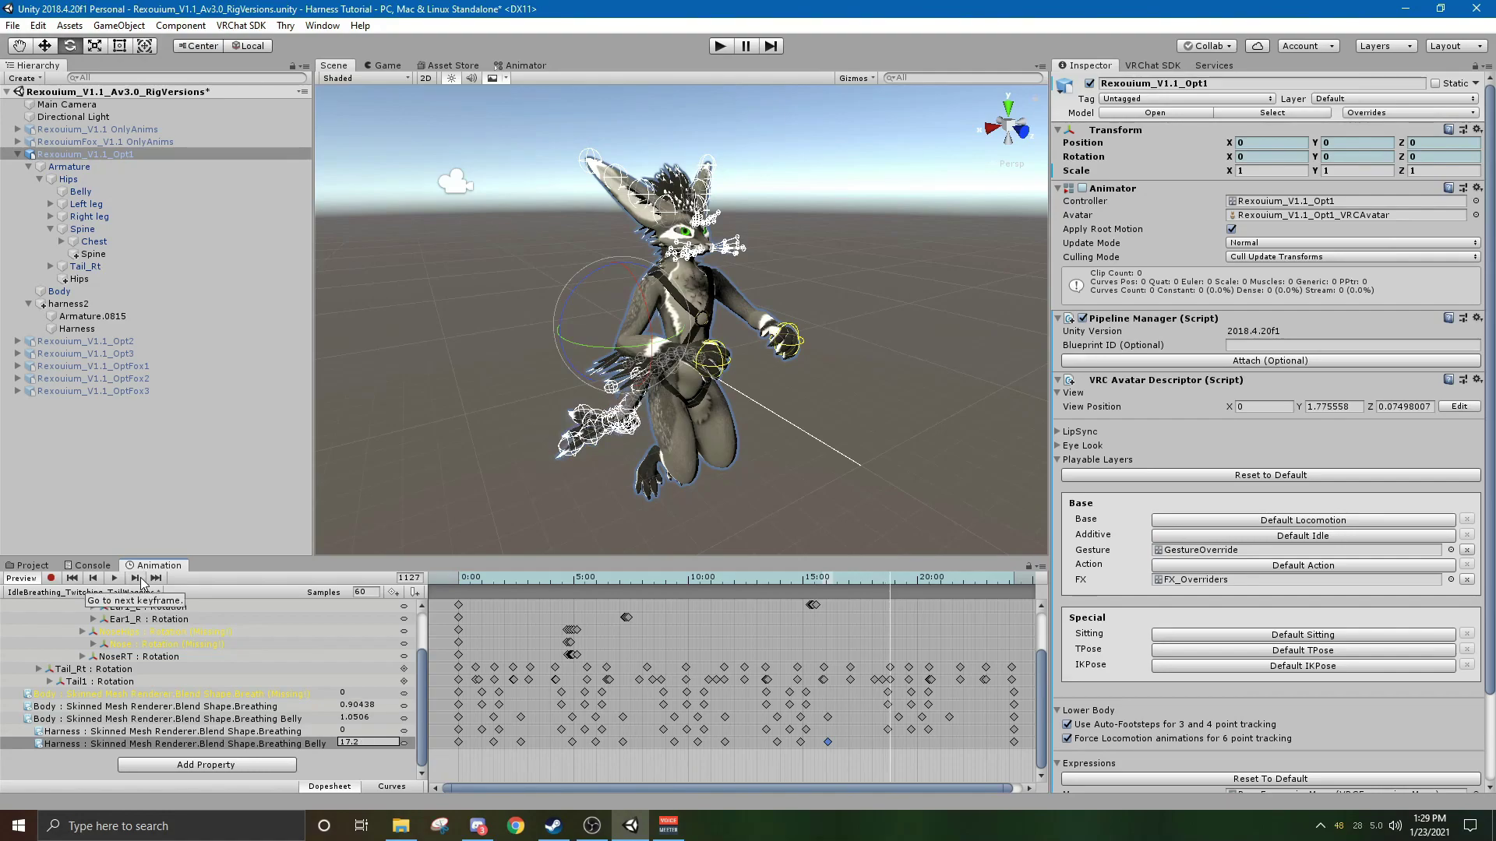
left_click(136, 579)
left_click(137, 578)
left_click(90, 579)
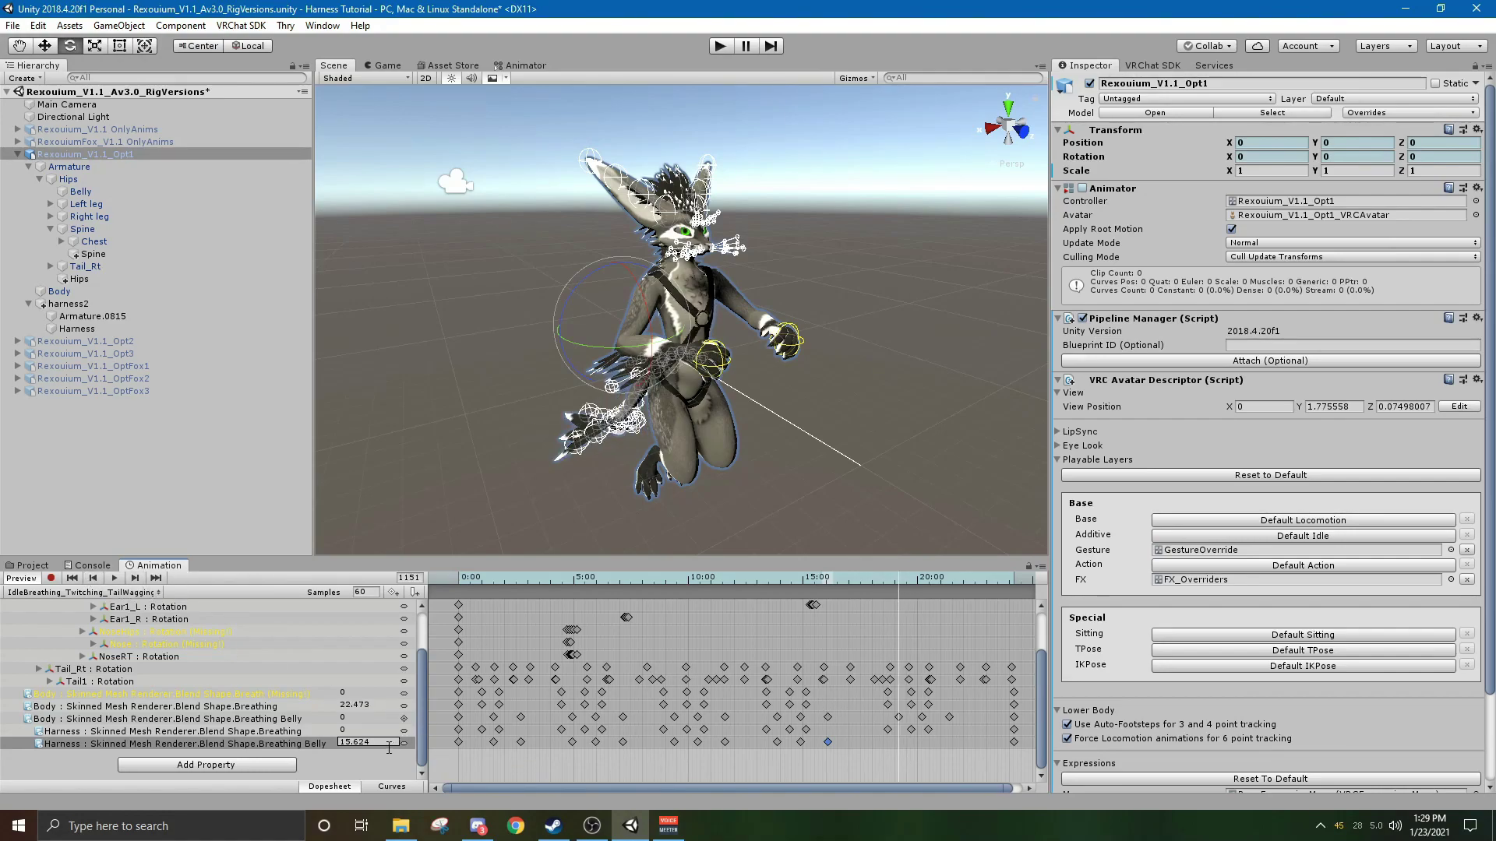
left_click(393, 593)
key("ctrl+a")
type("0")
Enter the remaining harness belly values, 17 and 23.249 at frame 1283, through the clip's end.
left_click(135, 577)
left_click(135, 577)
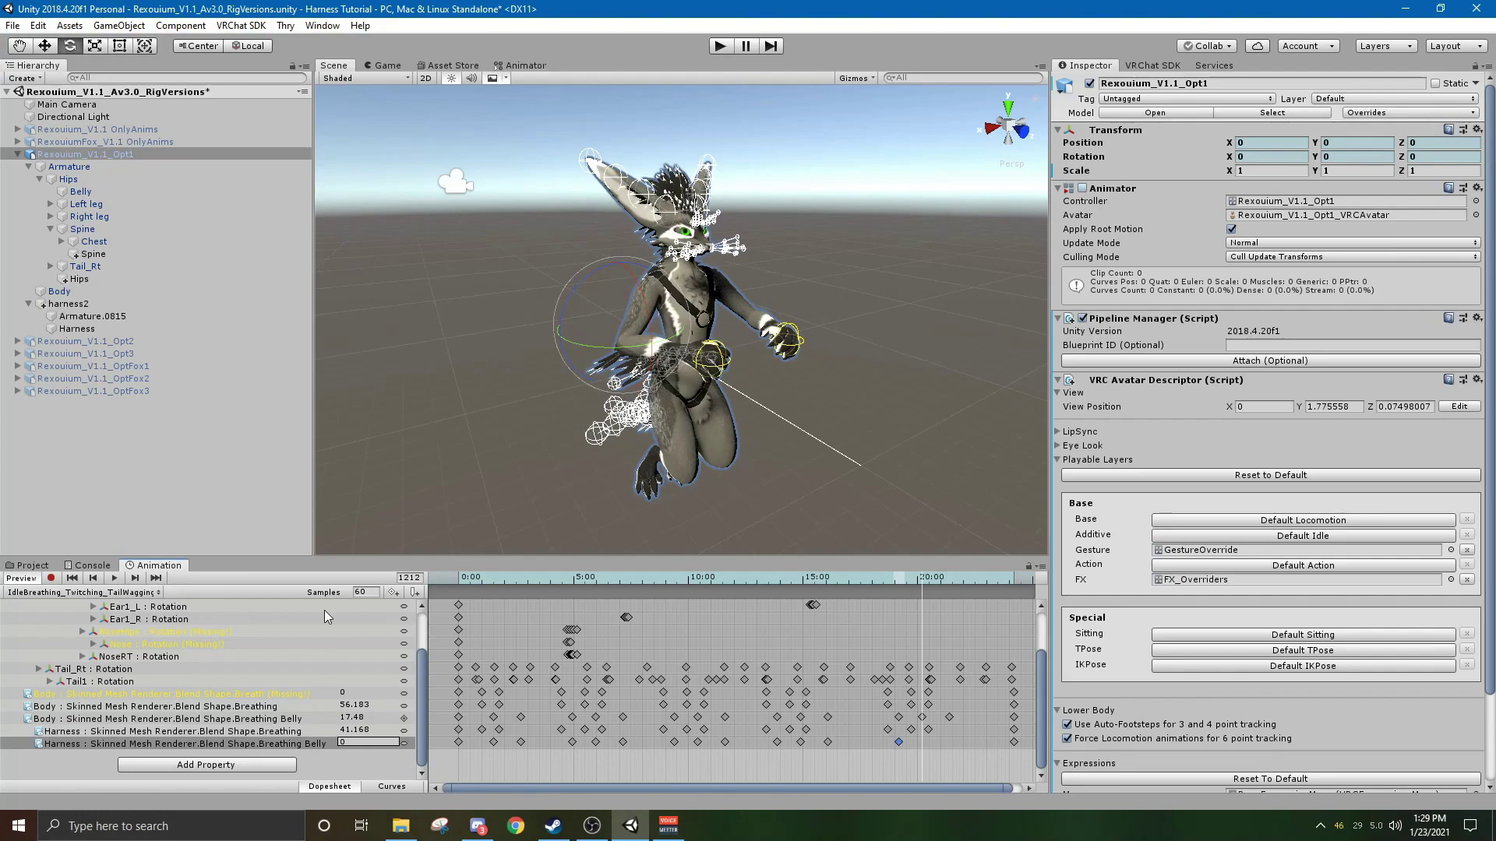
type("17.48")
left_click(135, 577)
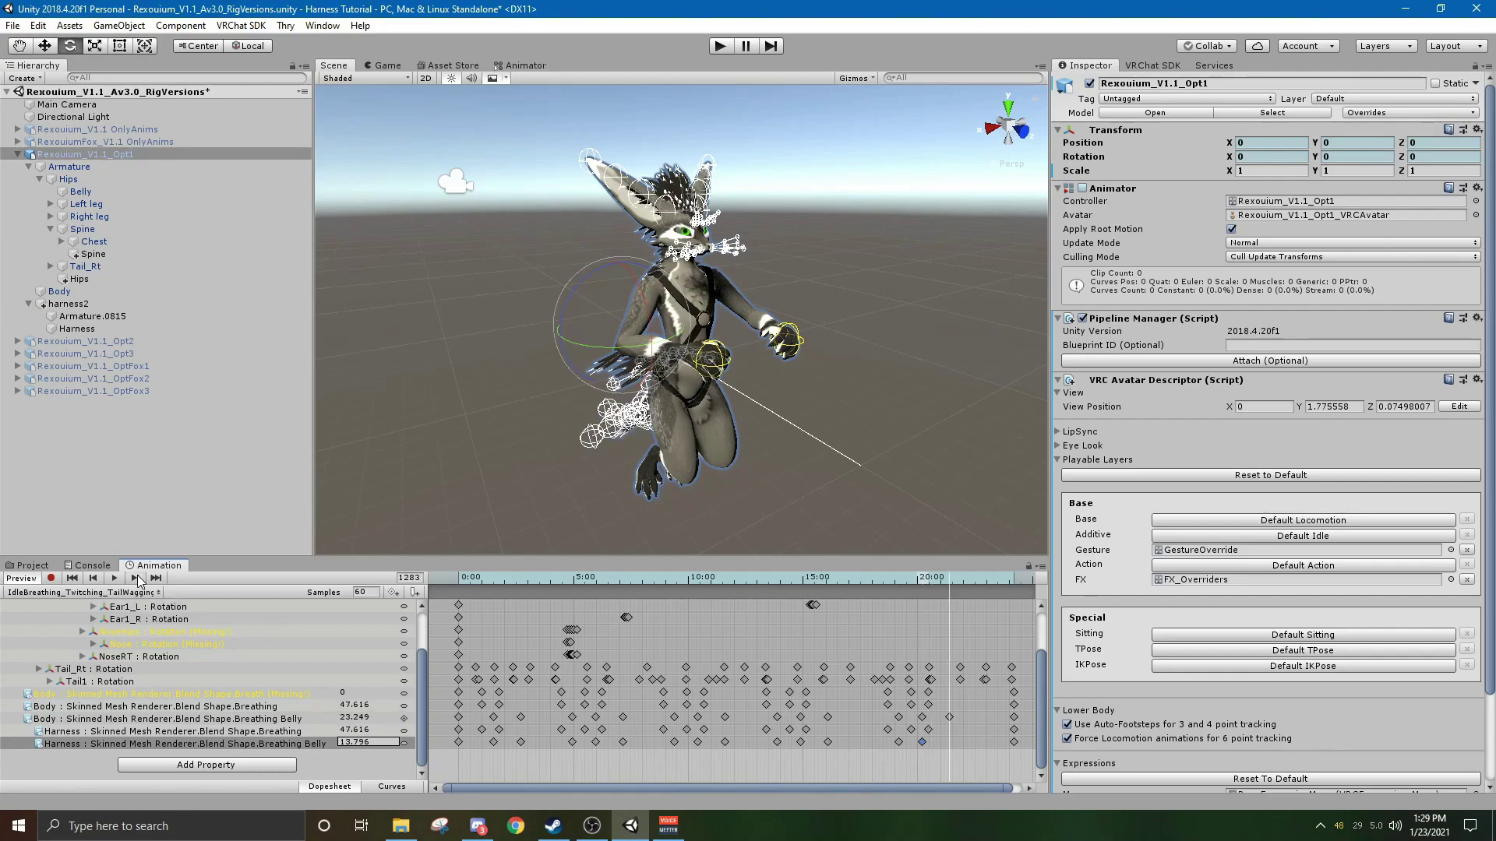
left_click(136, 578)
left_click(94, 579)
key("Return")
type("23.")
left_click(156, 578)
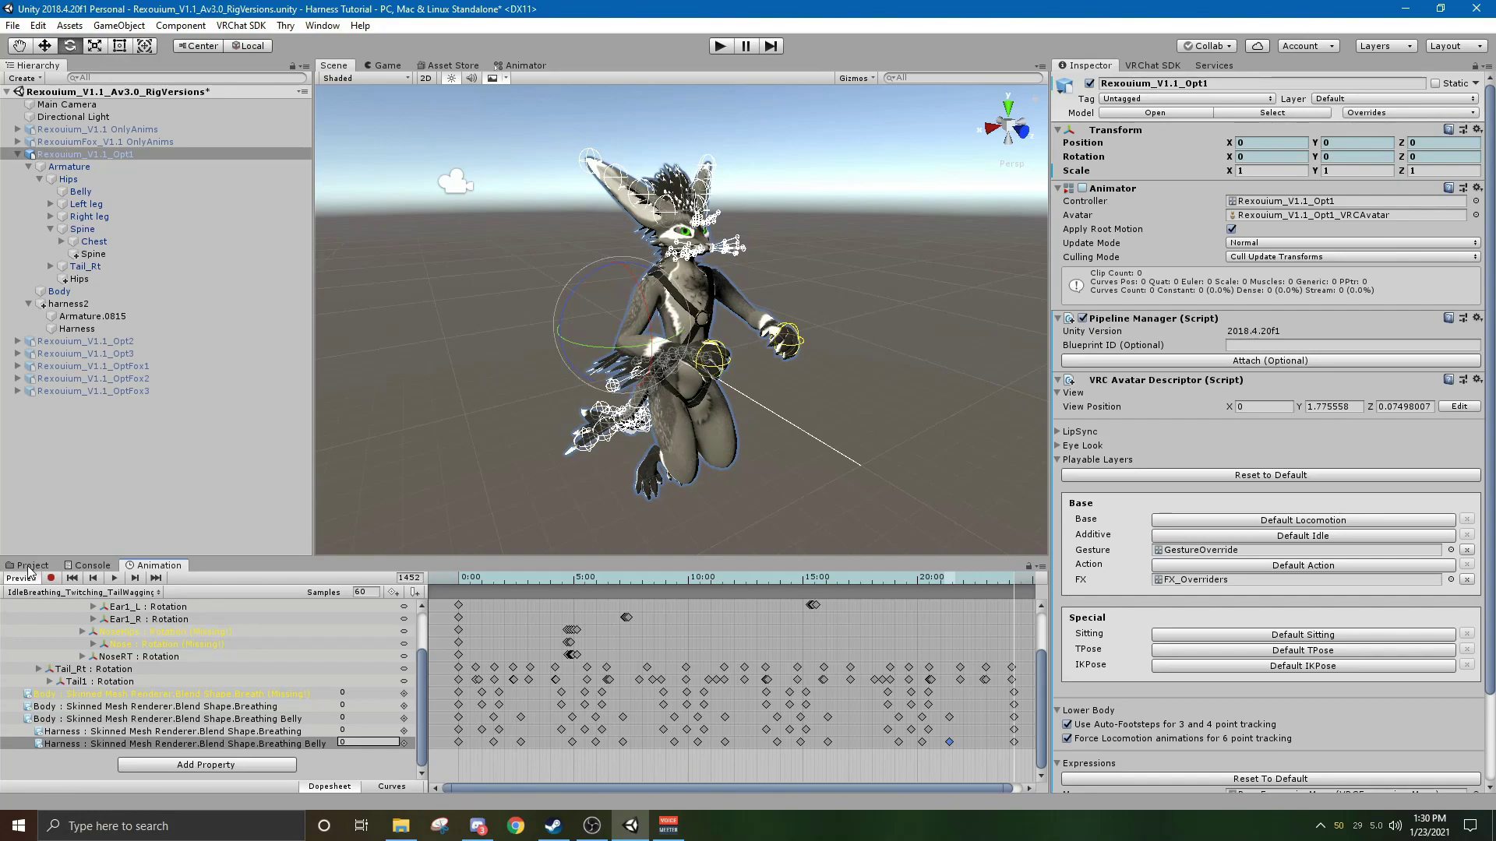
Play the idle breathing clip and view the avatar from the front to check the harness.
left_click(114, 578)
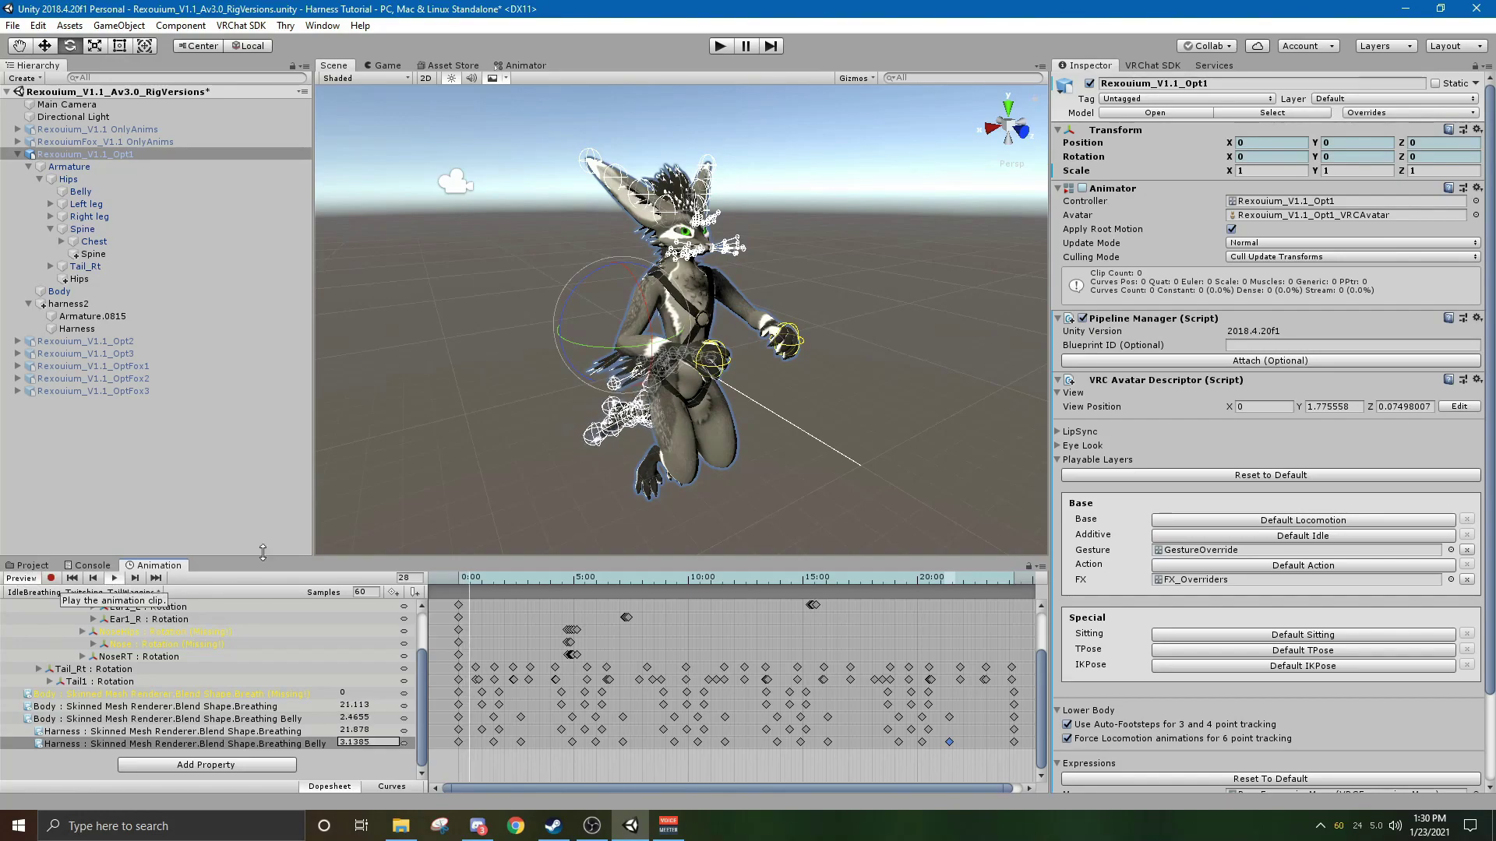
scroll(672, 399, "up", 3)
right_click_drag(671, 399, 638, 469)
left_click(530, 275)
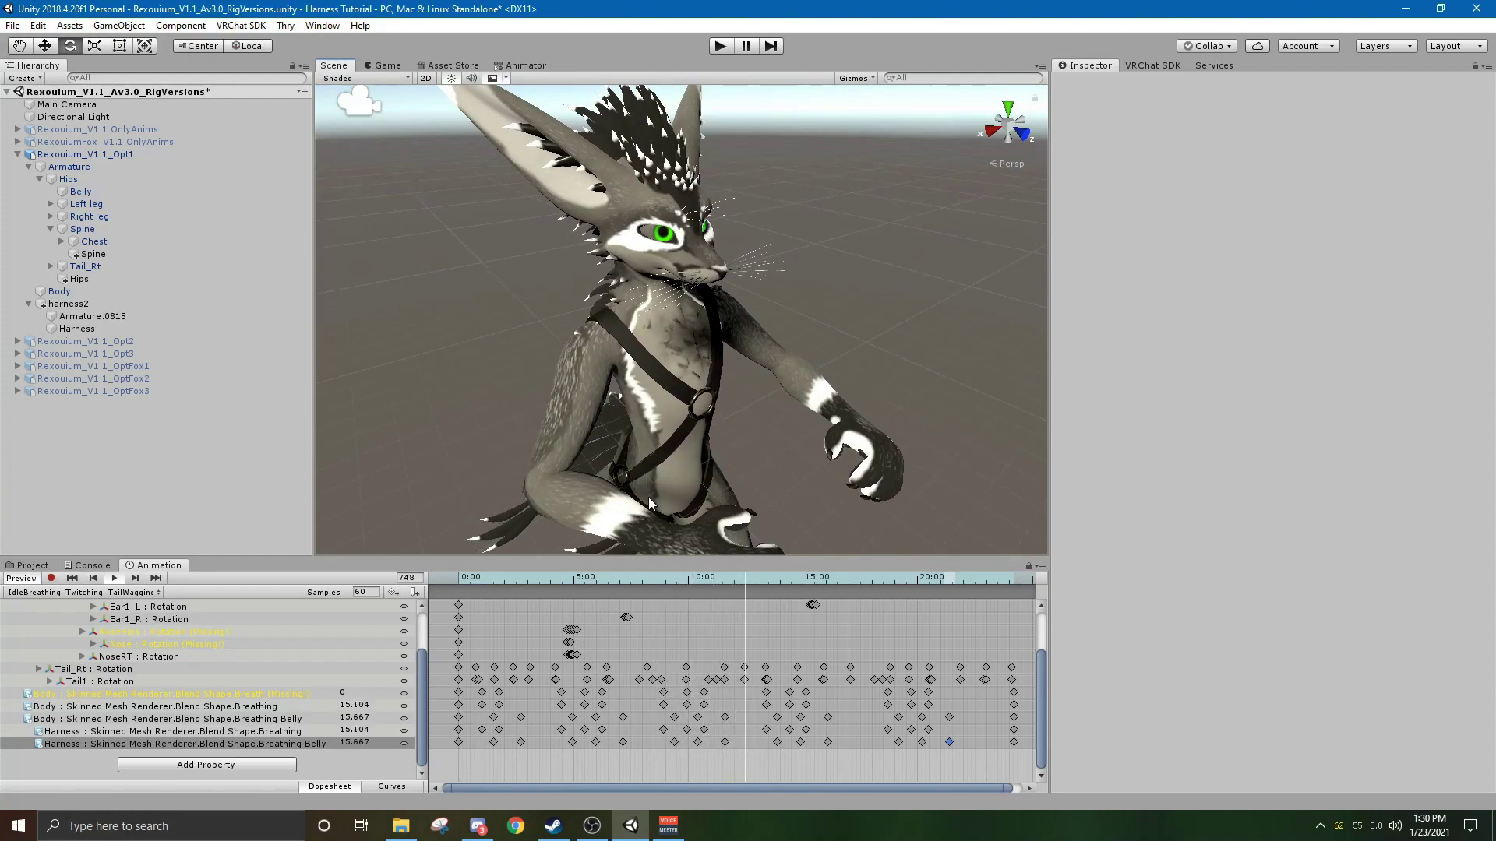
Turn off the animation preview so the avatar returns to T-pose, back in the Project panel.
left_click(21, 578)
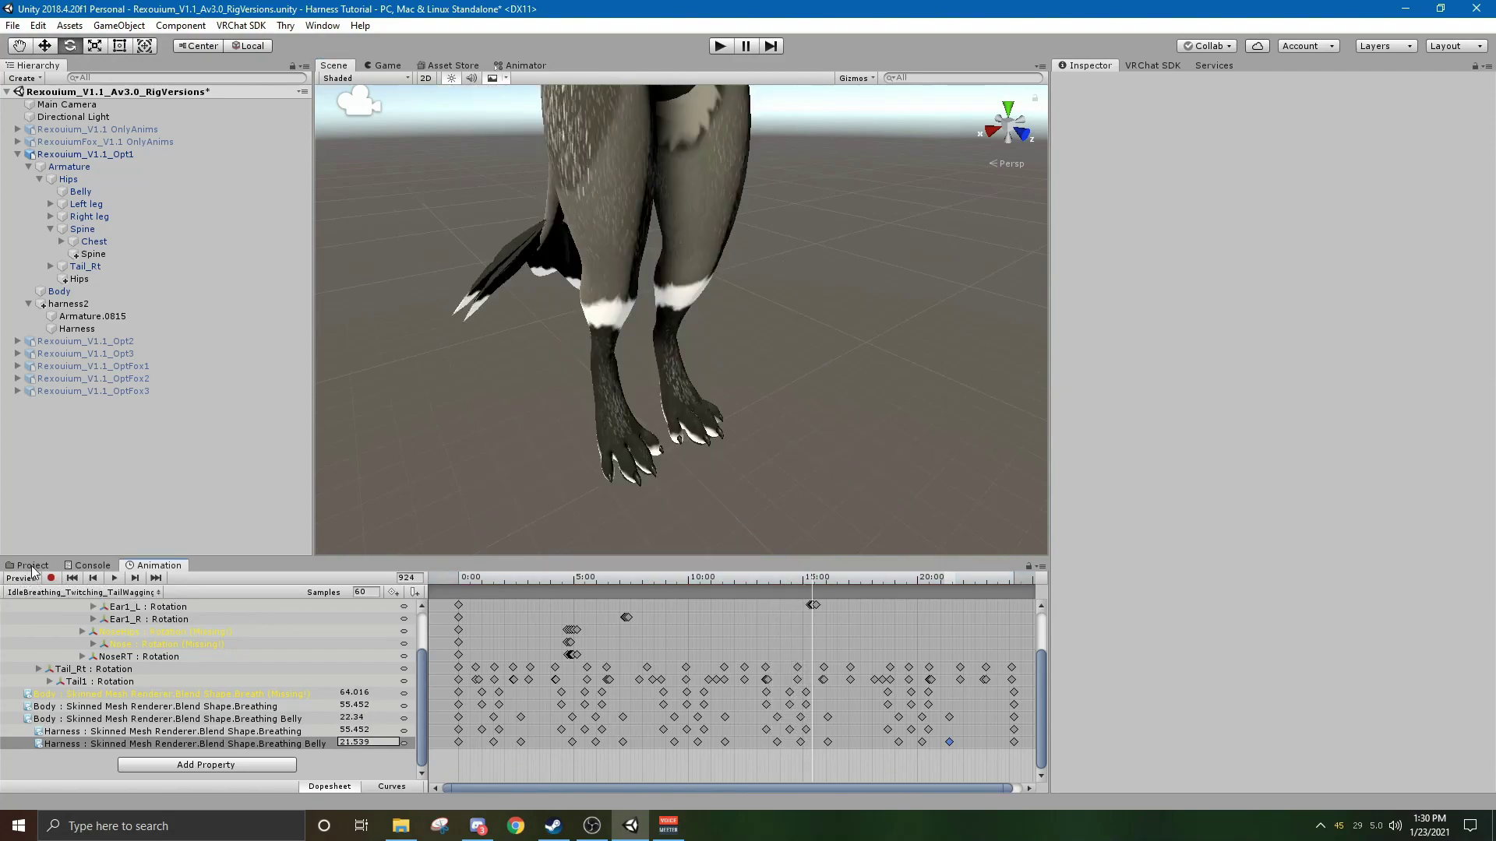
left_click(31, 565)
scroll(478, 483, "down", 5)
left_click_drag(478, 483, 680, 350, "alt")
middle_click_drag(680, 351, 681, 330)
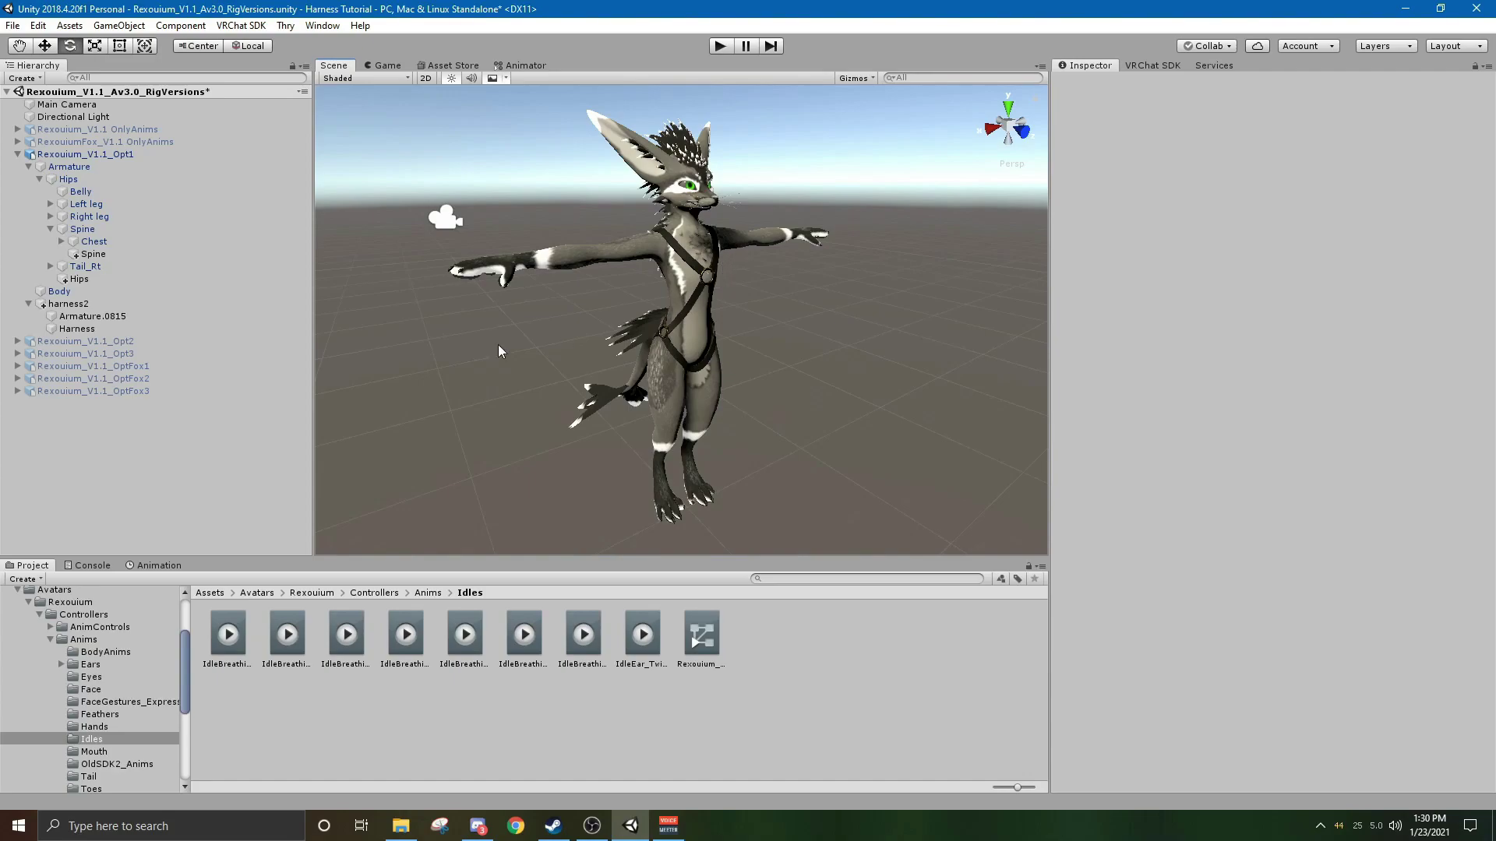
Select Rexouium_V1.1_Opt1 and scroll its Inspector to the VRC Avatar Descriptor's GestureOverride and FX_Overriders layers.
left_click(109, 155)
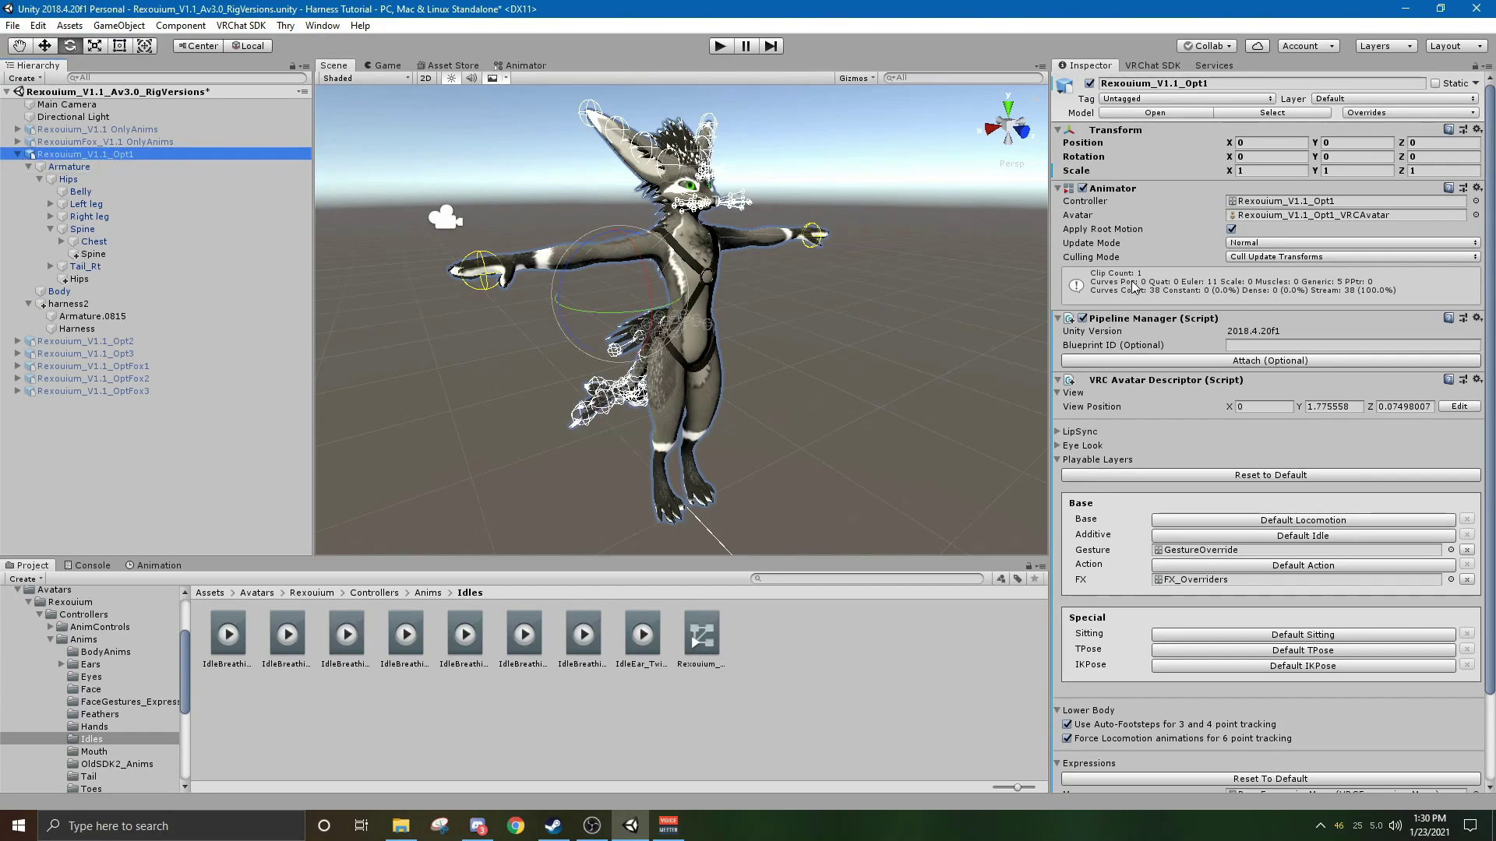
scroll(1133, 288, "down", 3)
scroll(1137, 312, "up", 3)
scroll(1090, 516, "down", 3)
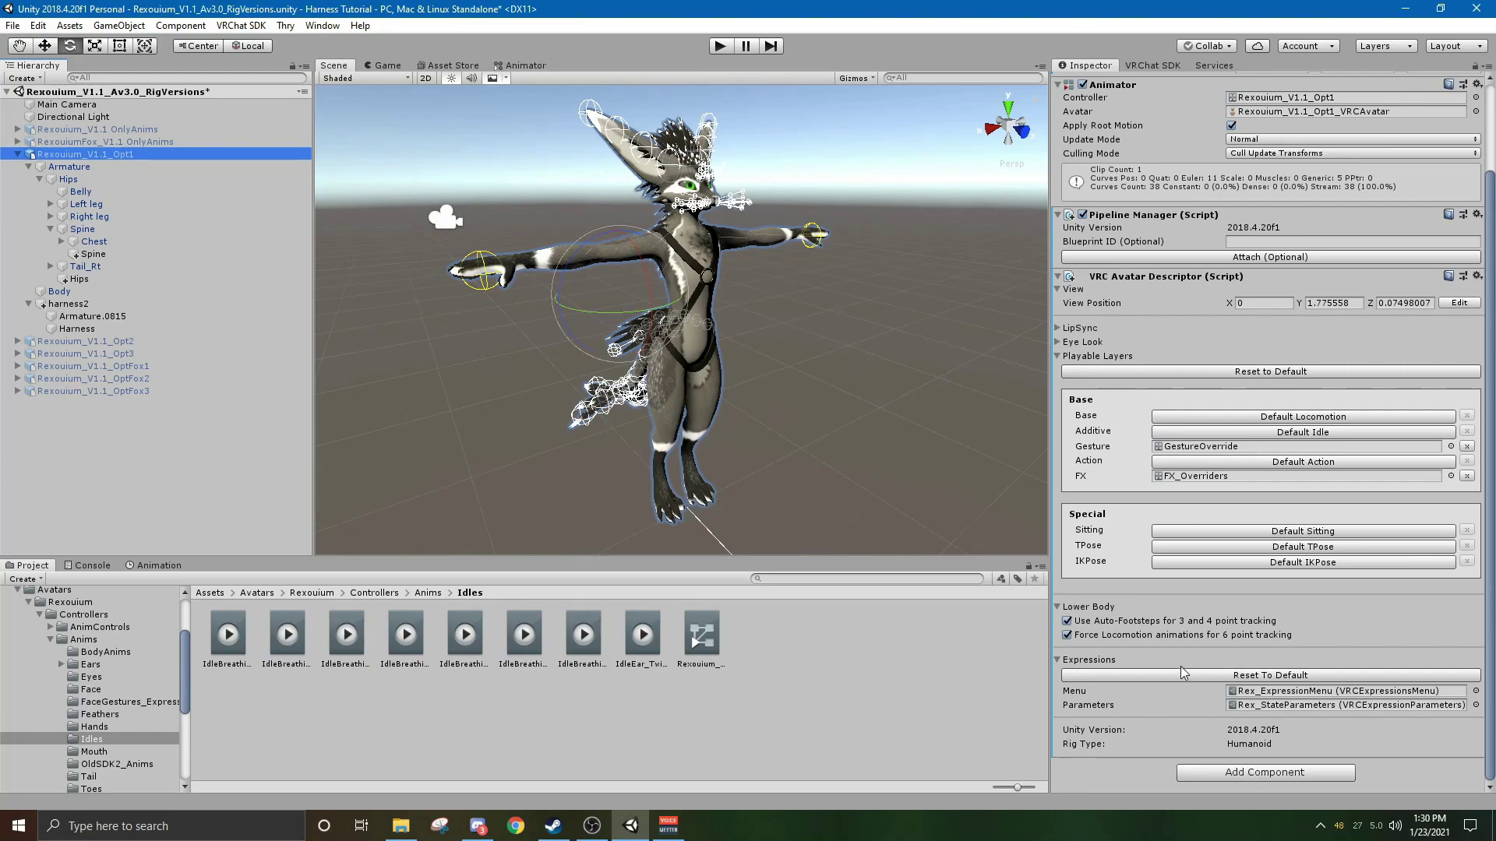
left_click(1237, 772)
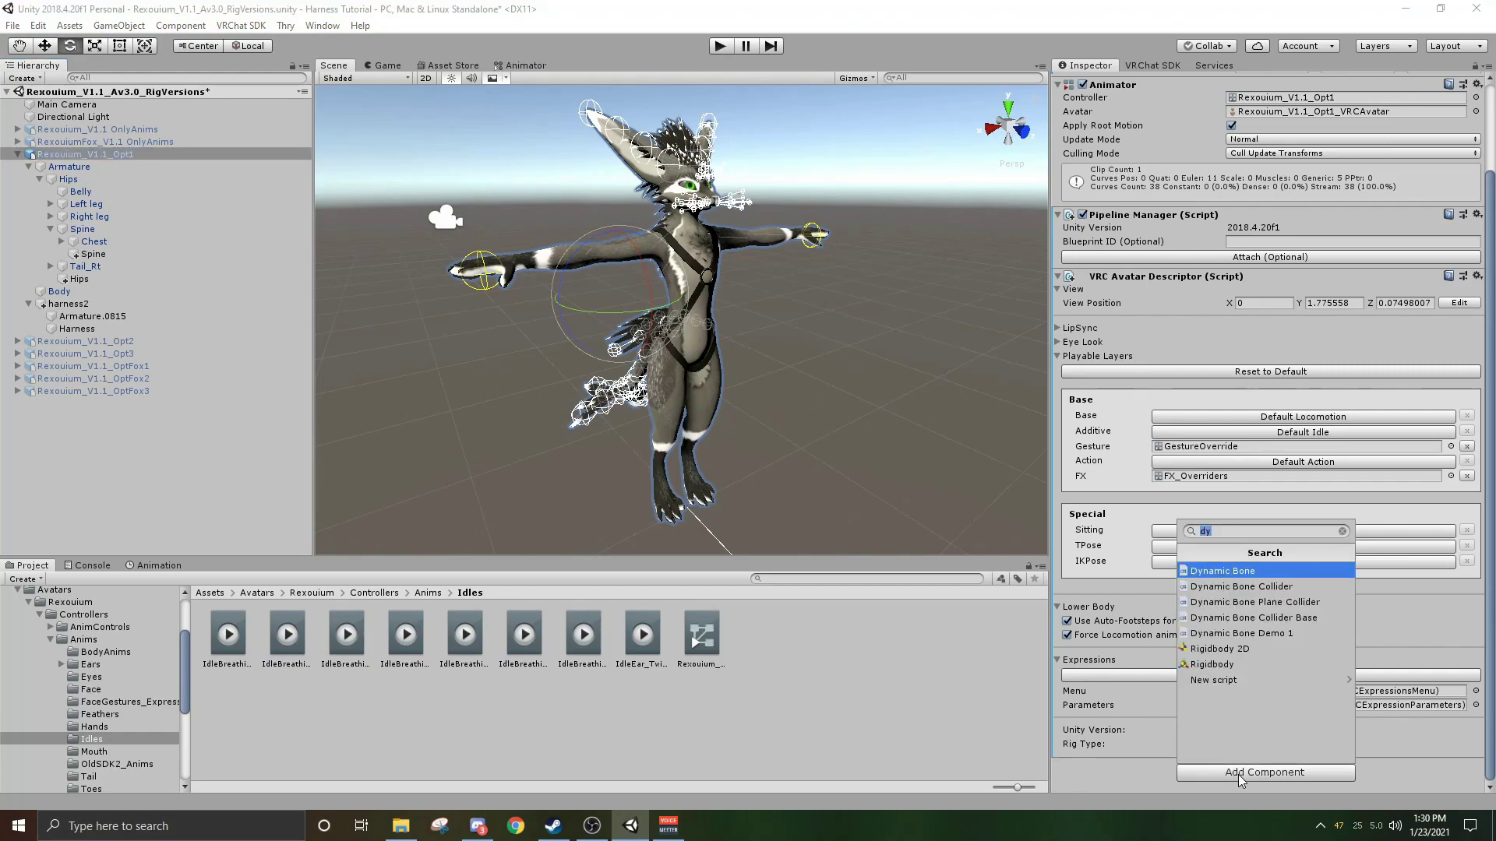
type("ava")
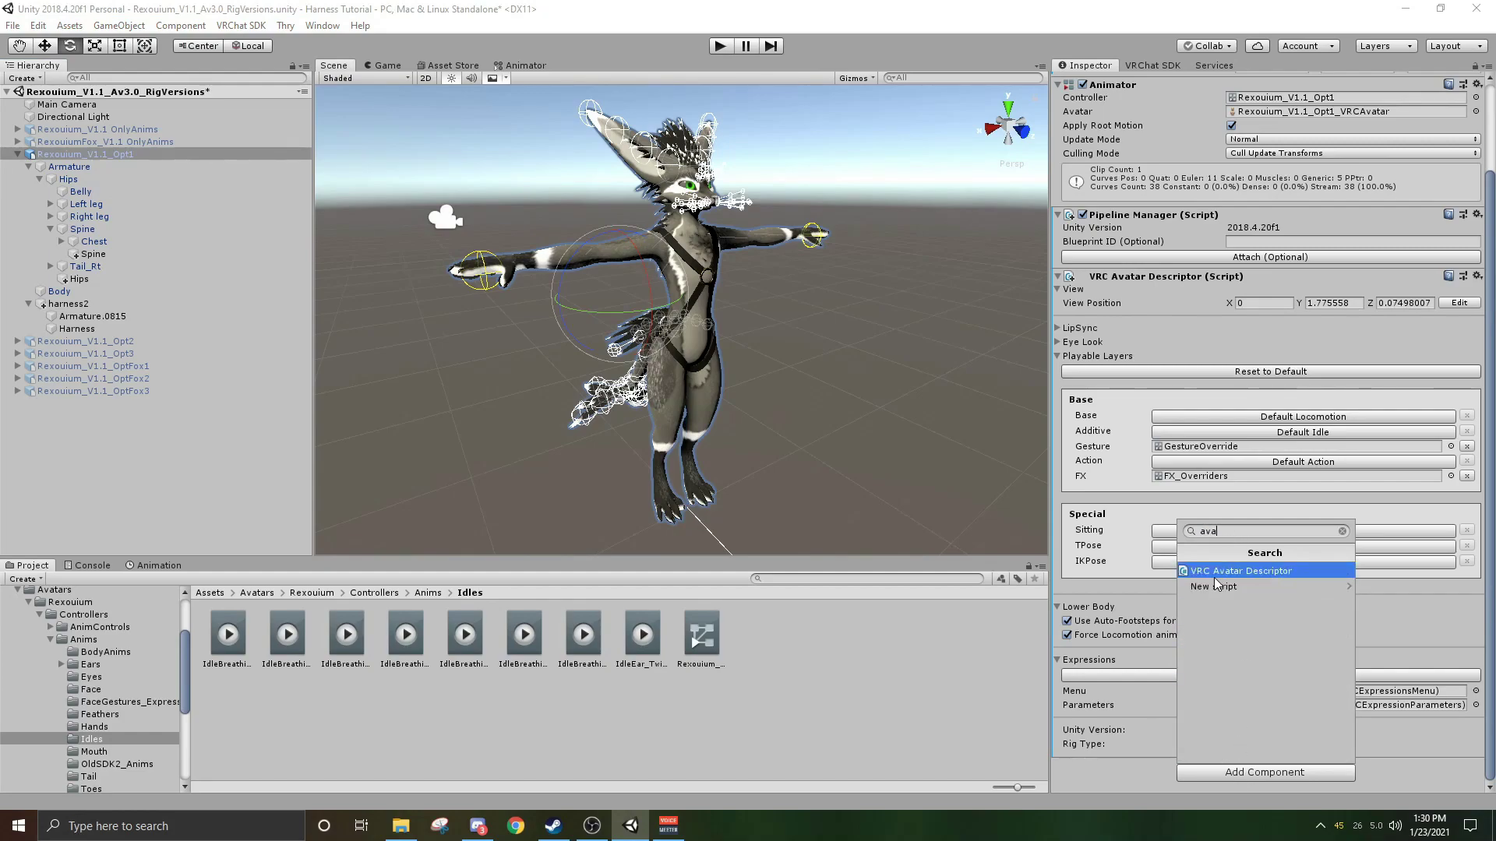
left_click(1073, 6)
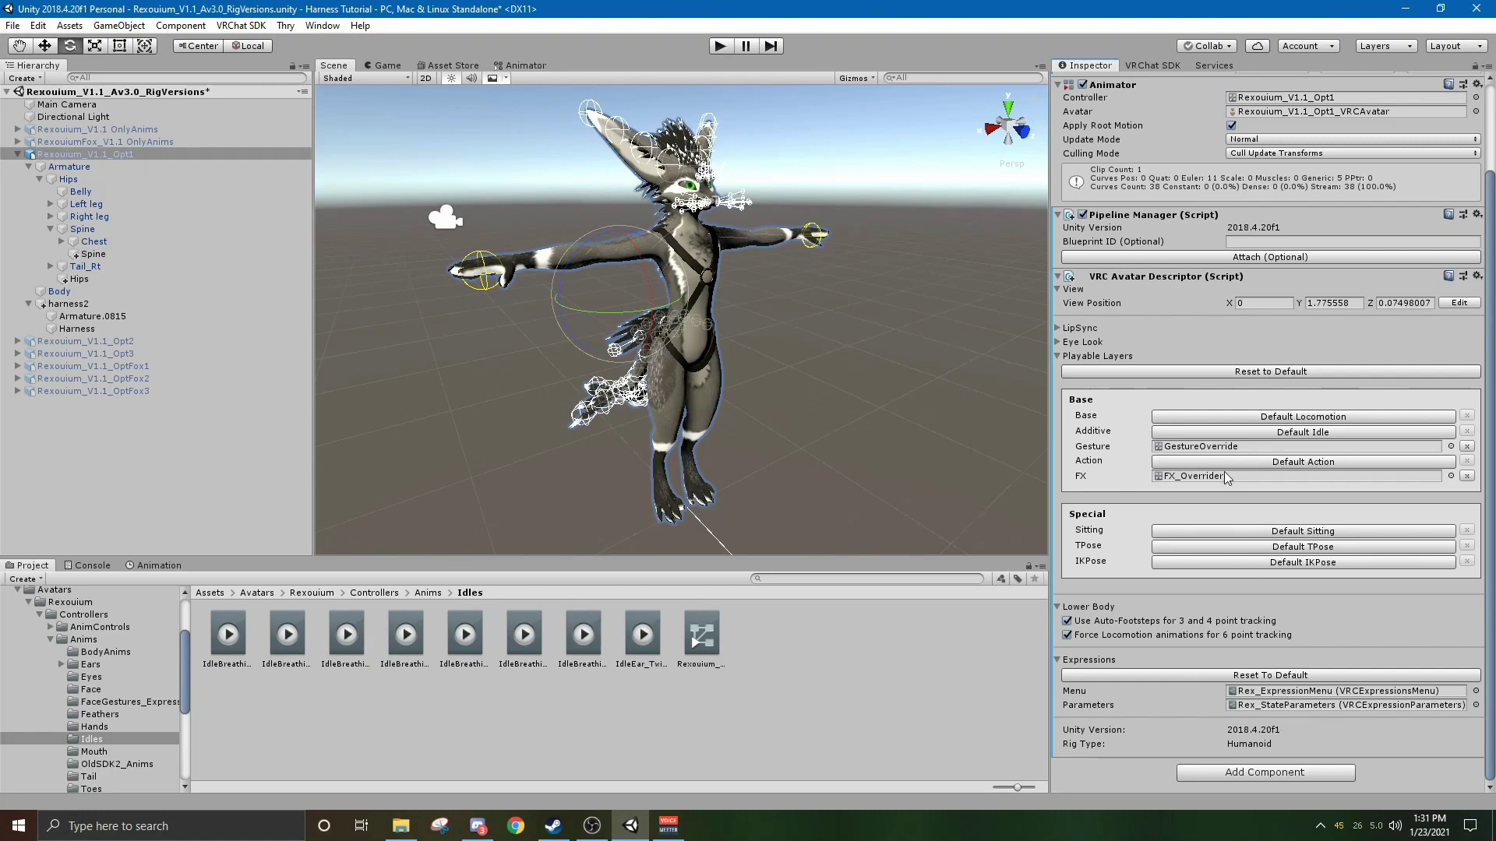
In the GestureOverride controller, set the Idle layer's mask to None.
double_click(1202, 448)
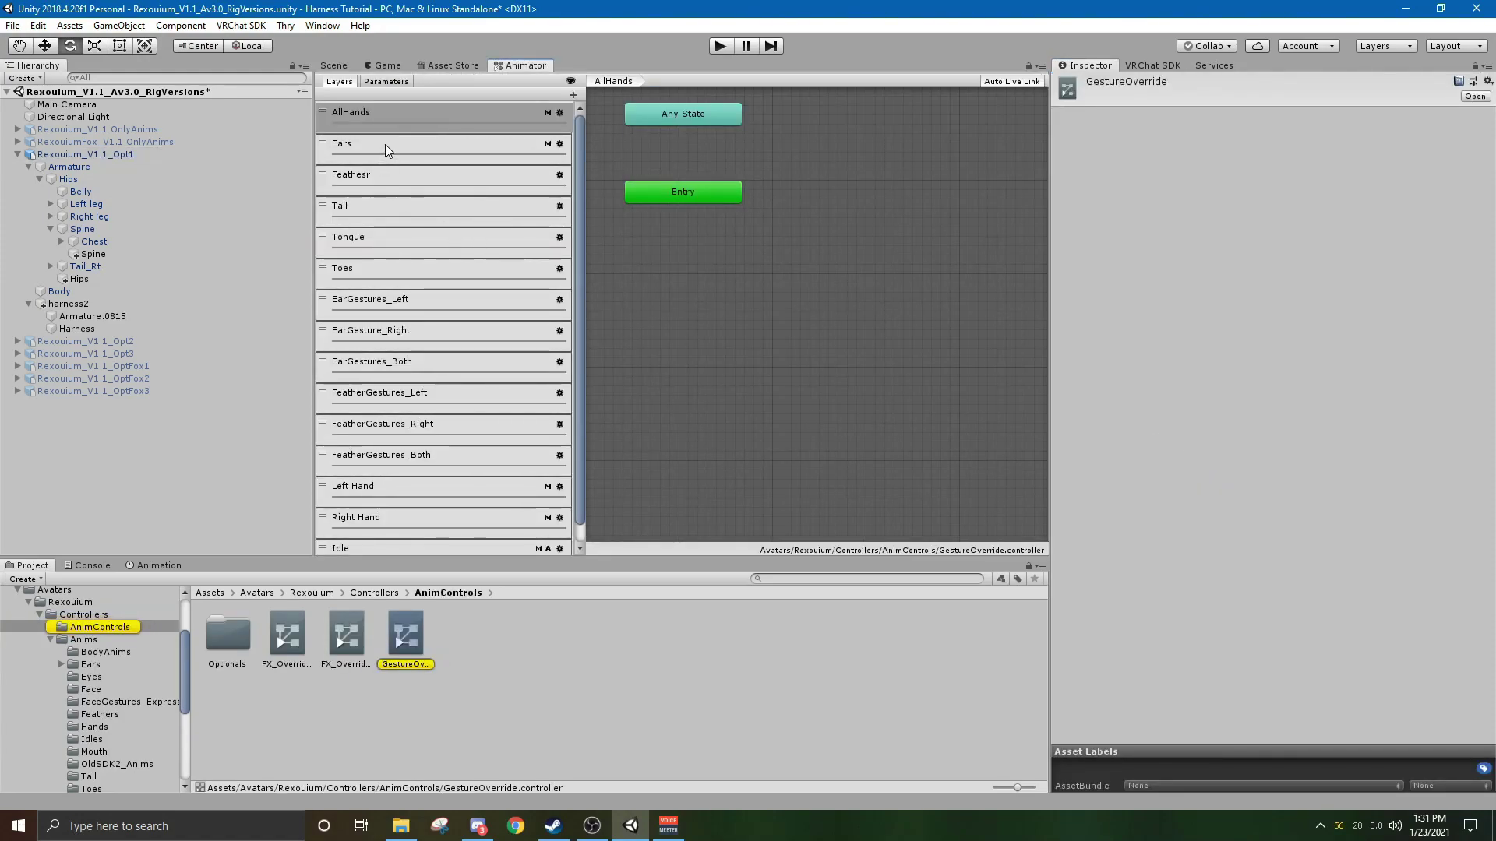
scroll(385, 144, "down", 1)
left_click(351, 523)
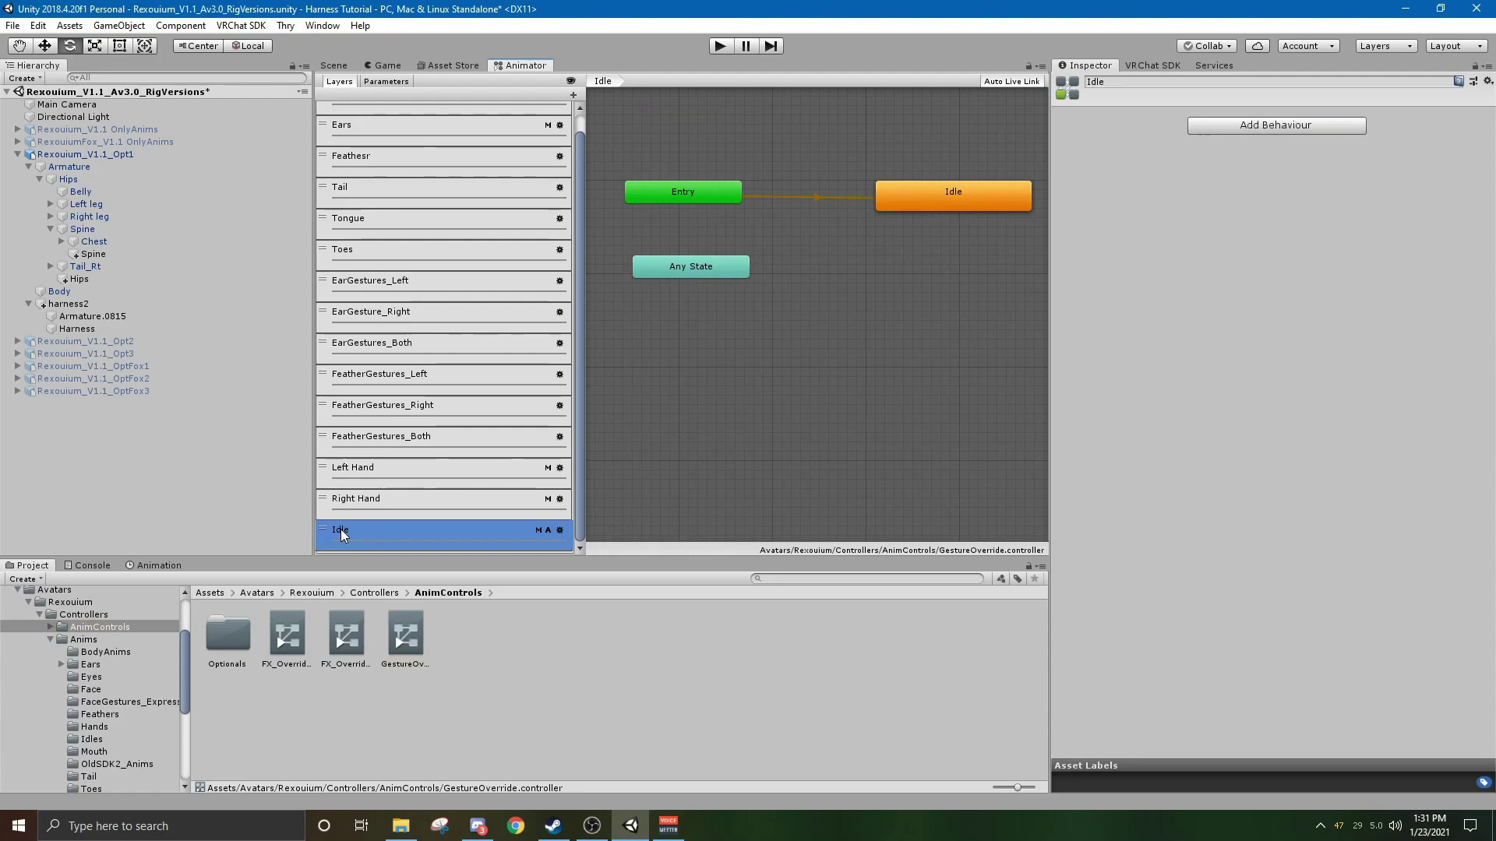
left_click(561, 530)
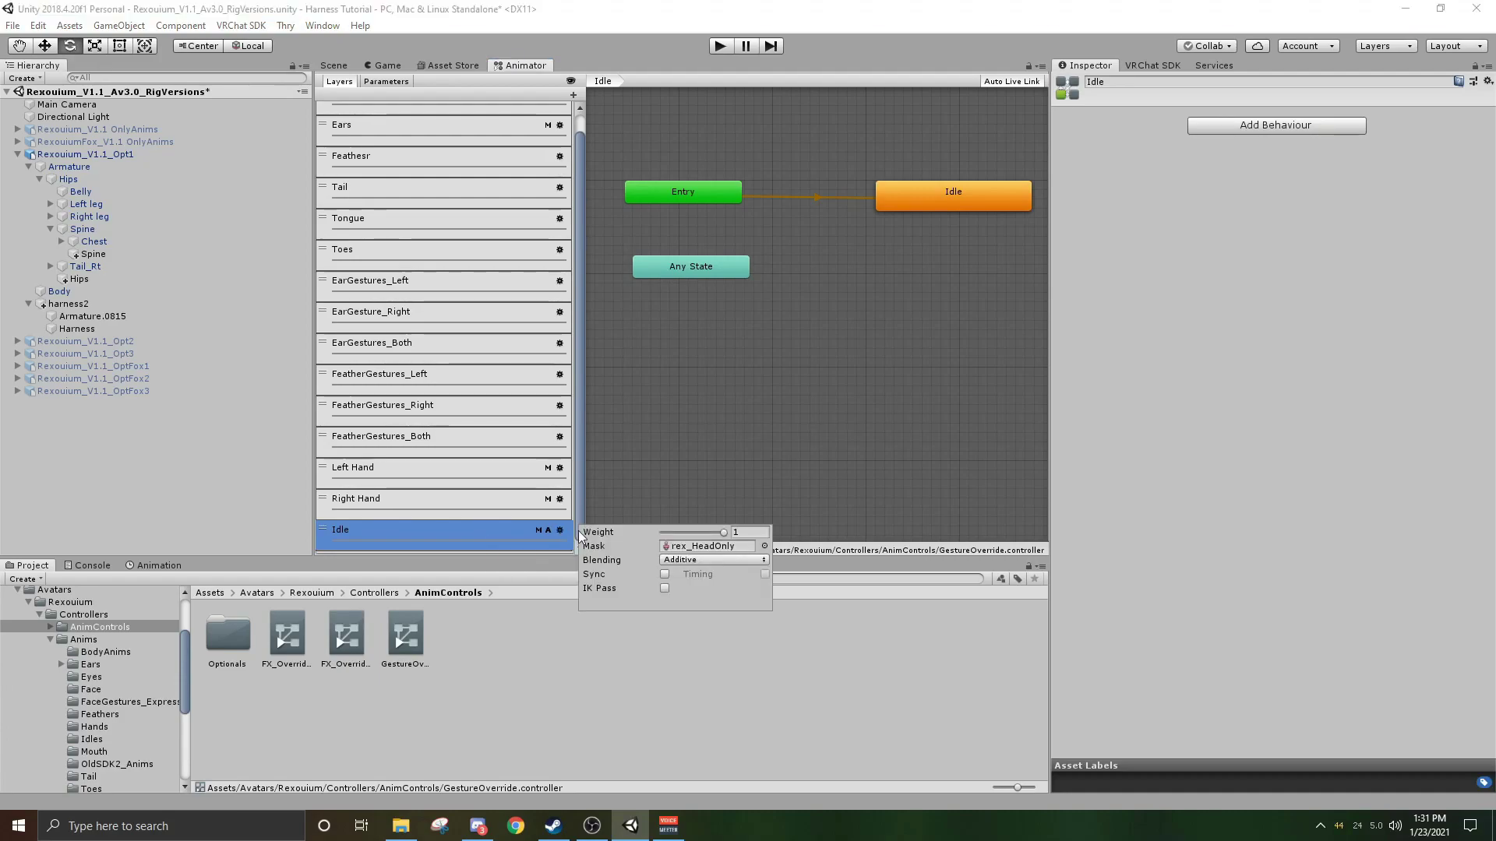
left_click(765, 547)
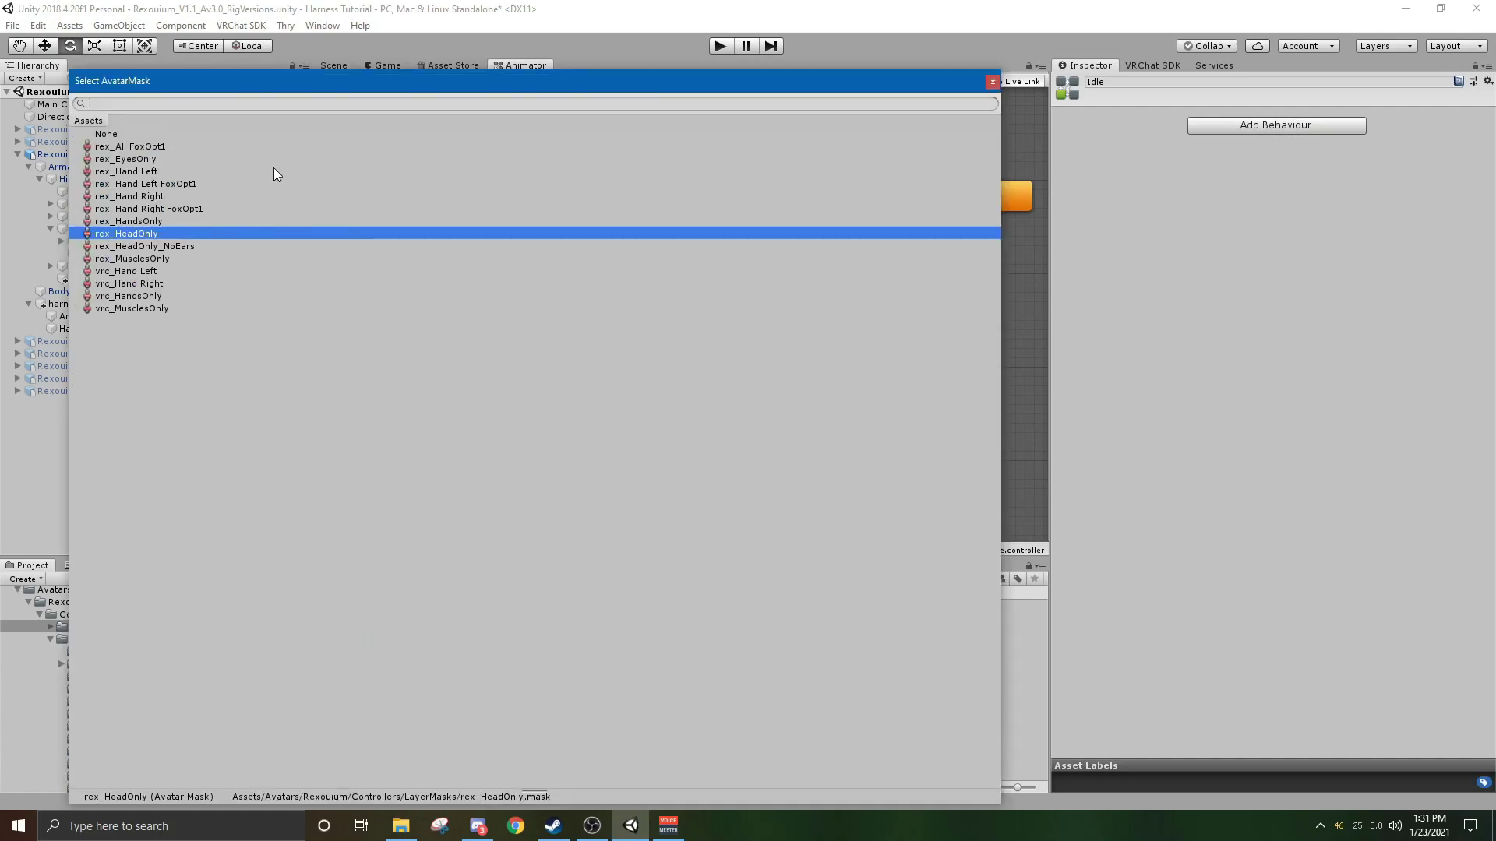
double_click(128, 133)
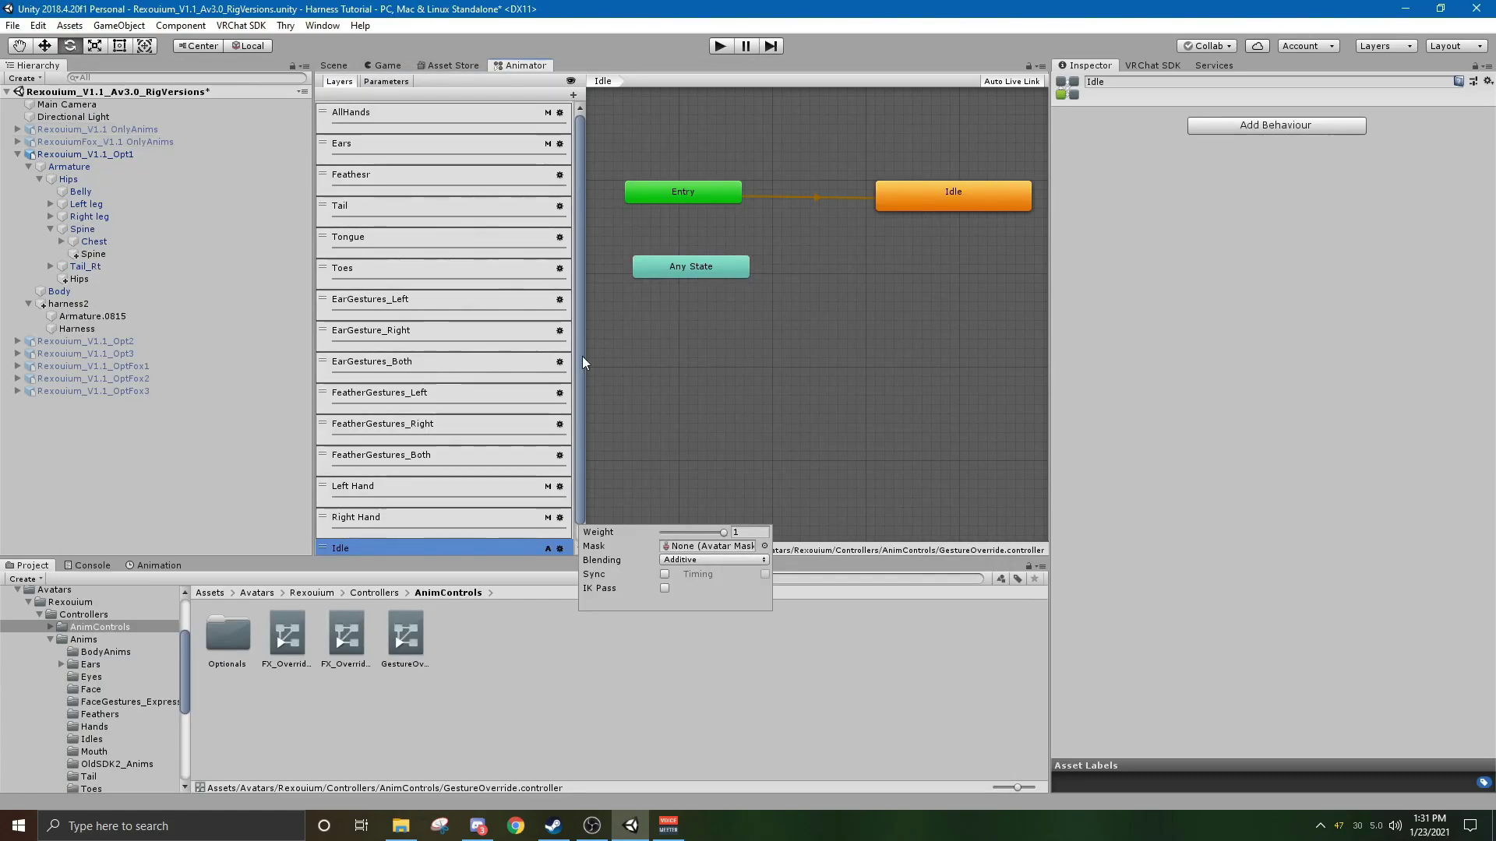
Set the Idle state's motion to IdleBreathing_Twitching_TailWaggingSlow with Harness.
scroll(711, 340, "down", 5)
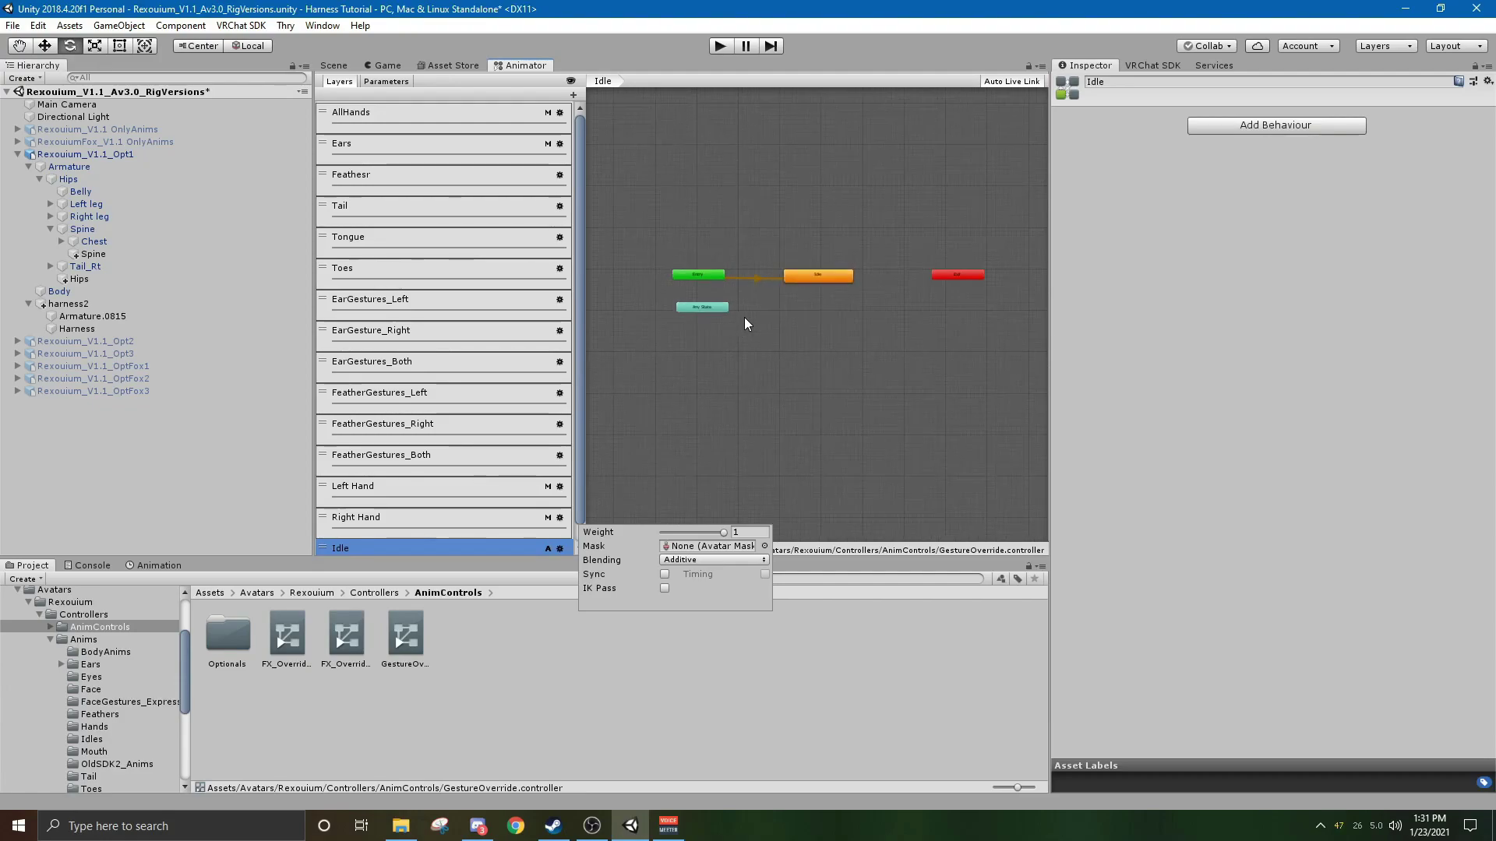
left_click(816, 279)
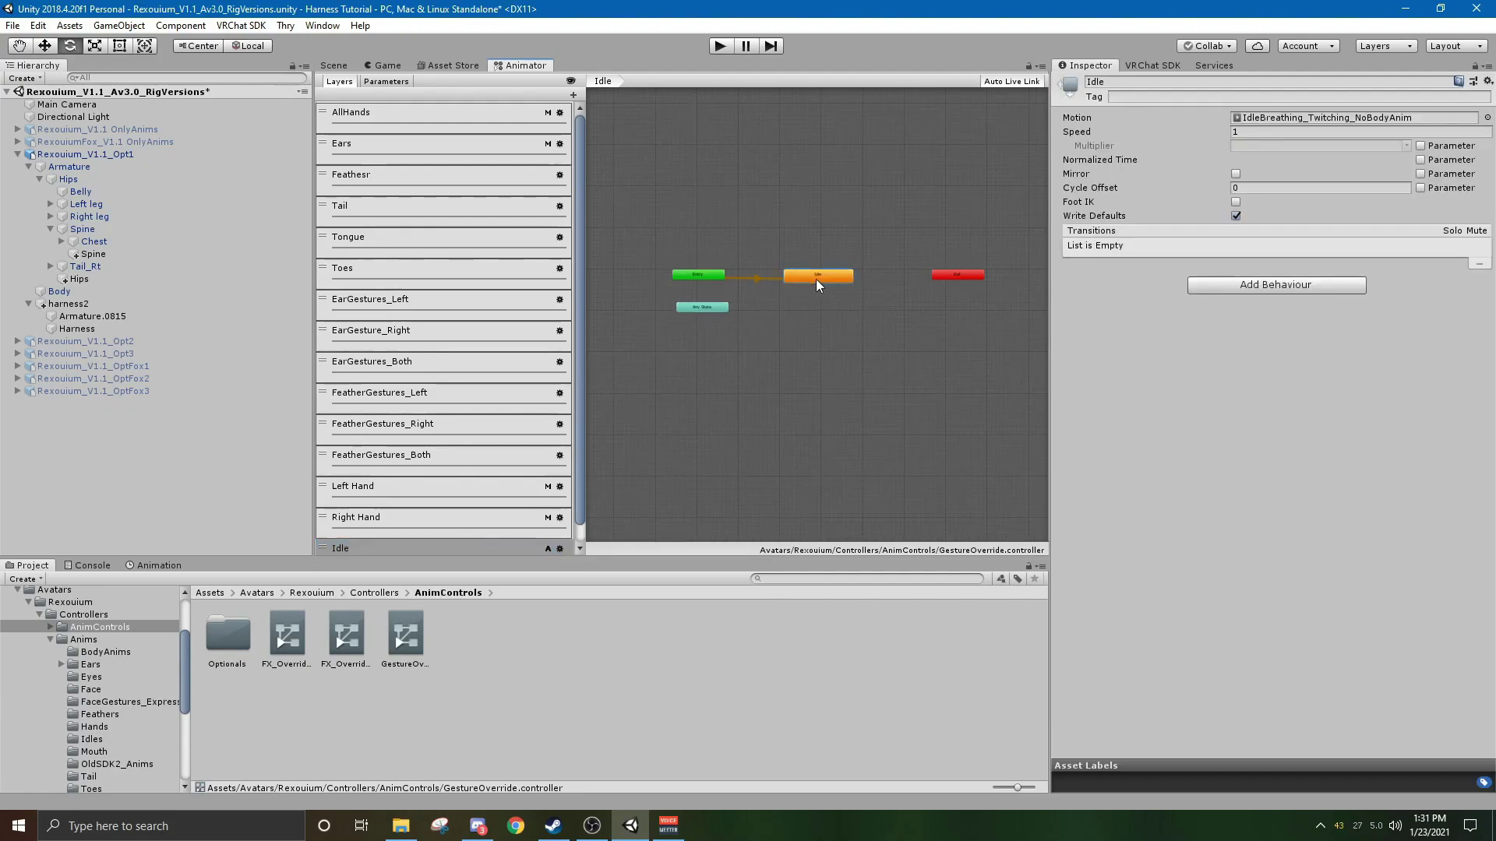
left_click(1487, 117)
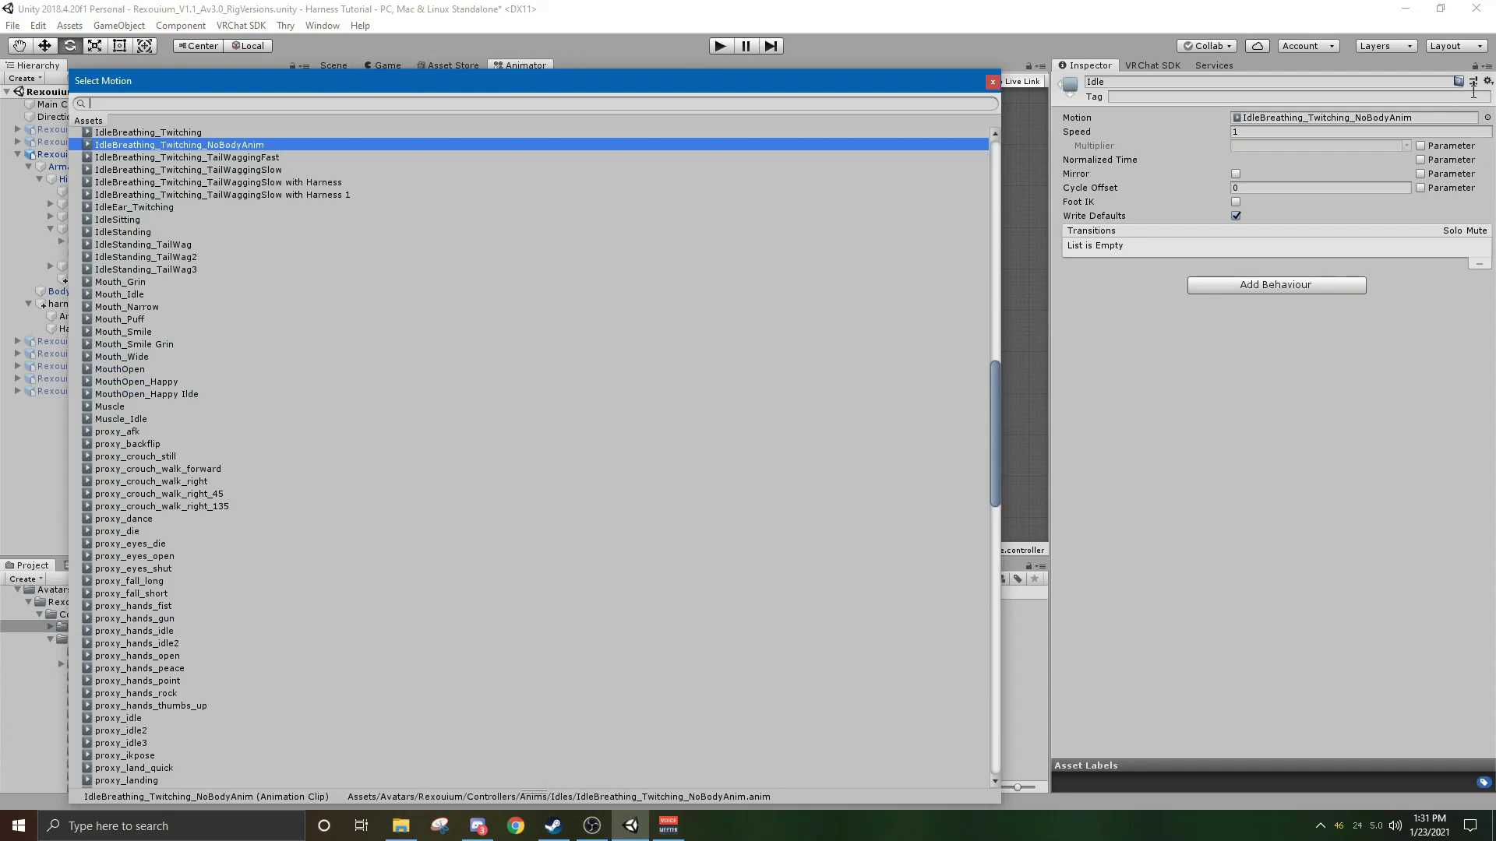
left_click(286, 184)
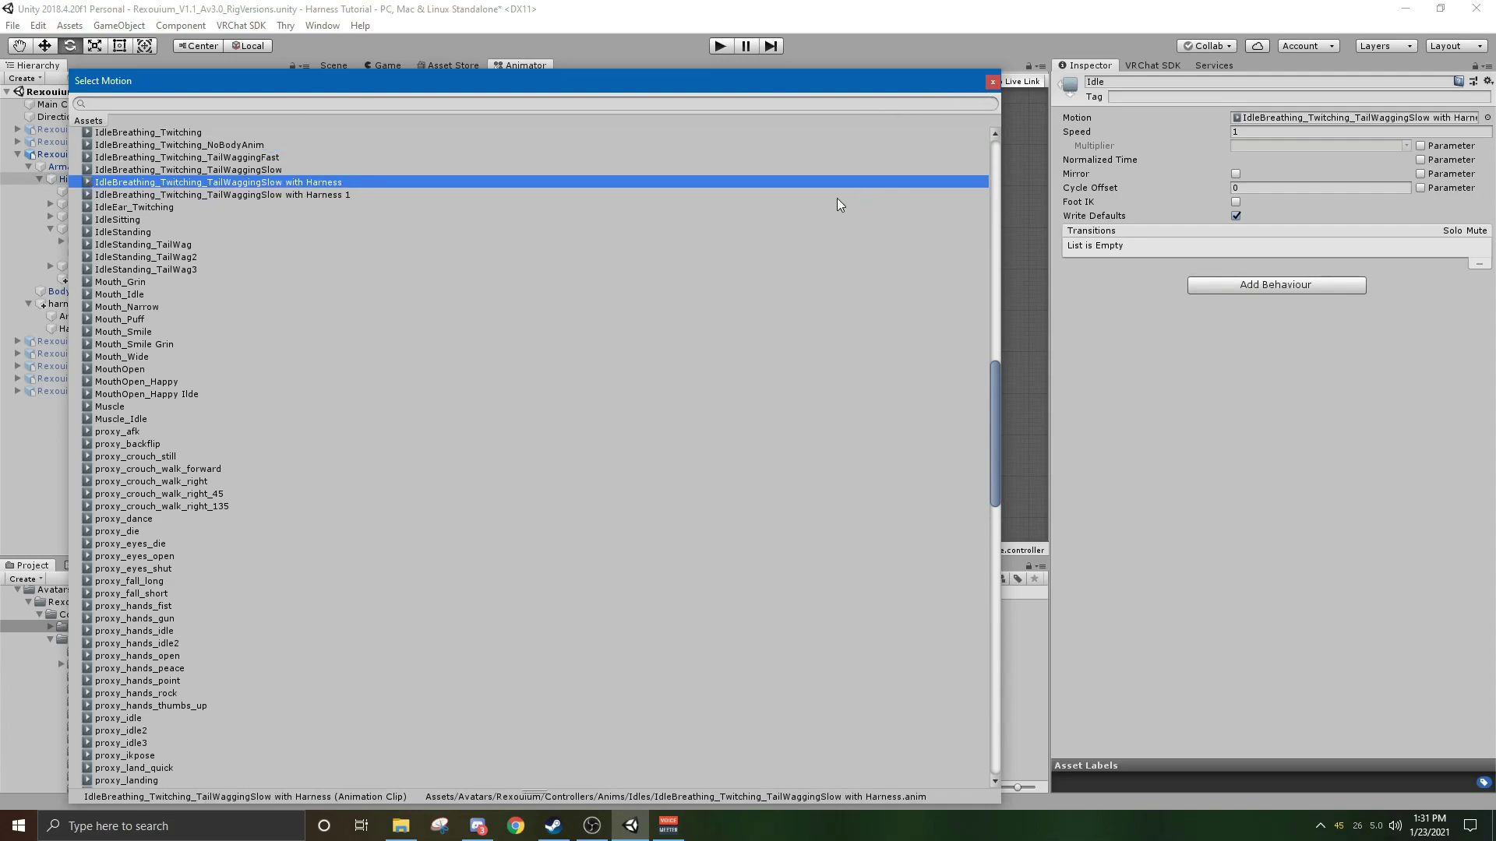
double_click(803, 181)
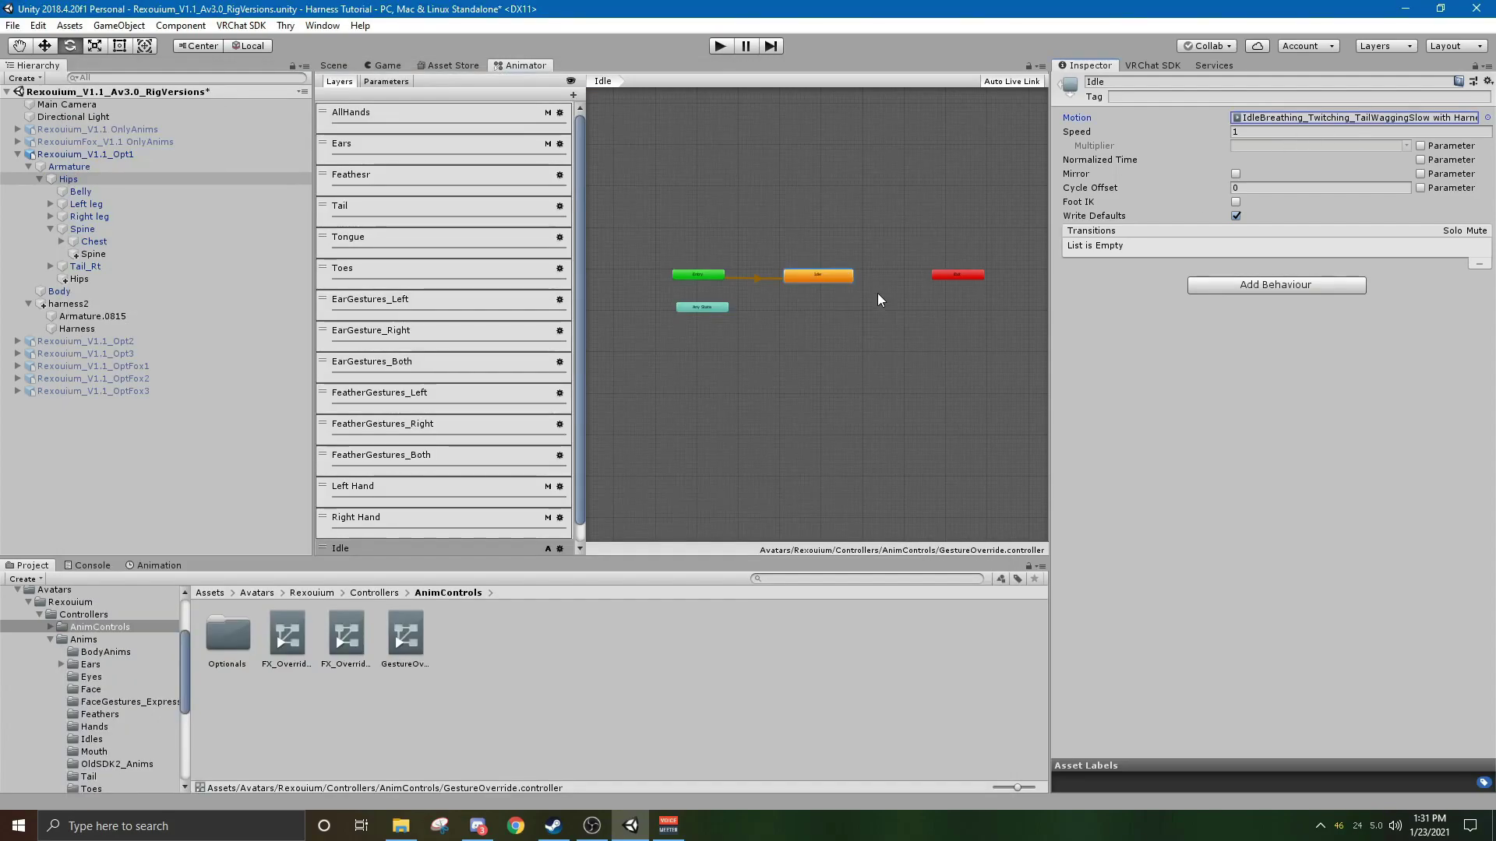
scroll(838, 270, "up", 3)
scroll(774, 297, "down", 2)
scroll(528, 366, "down", 1)
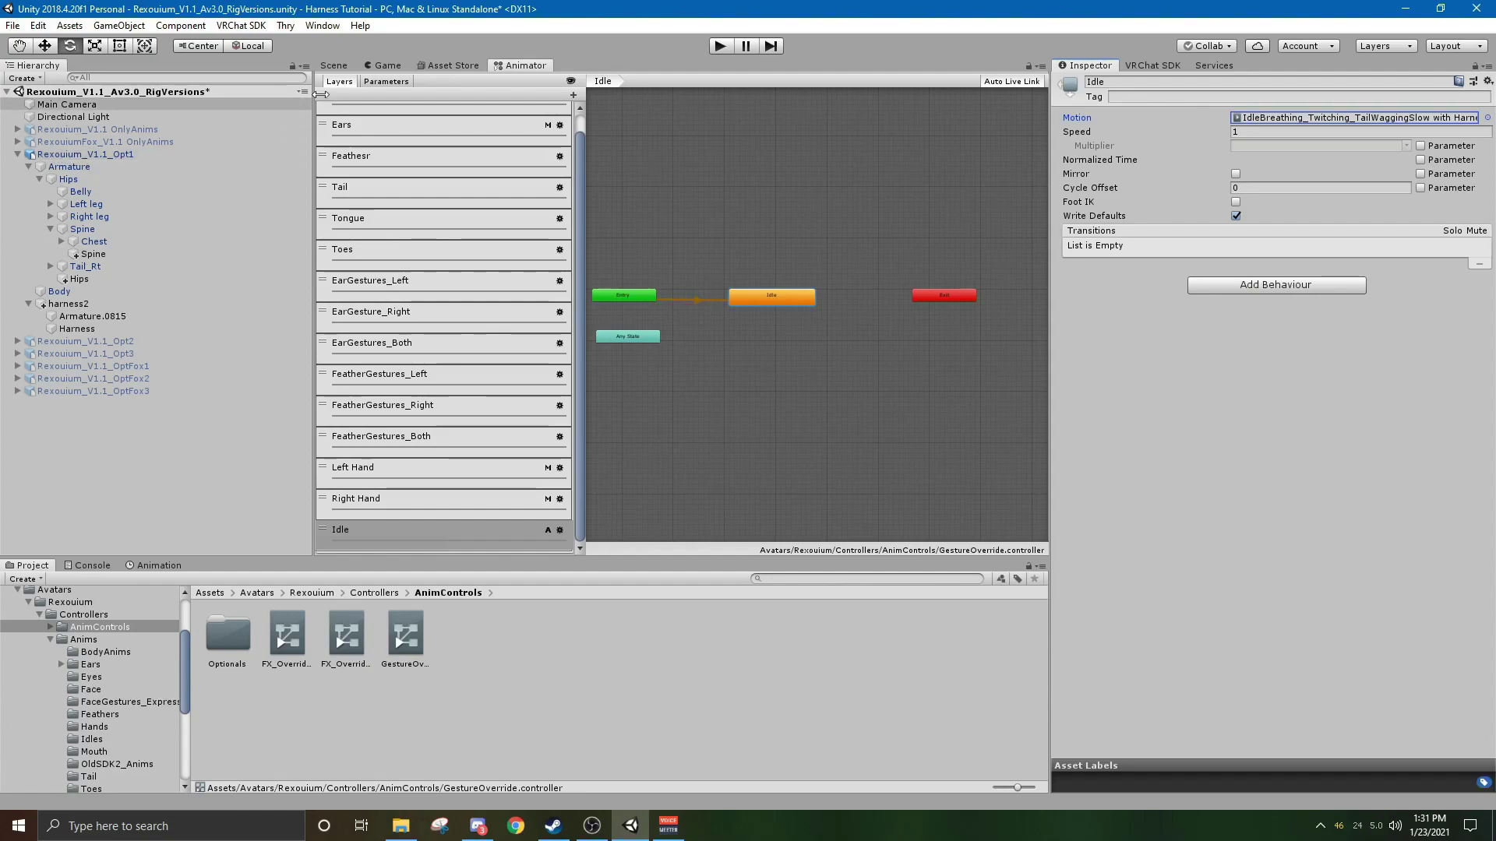
left_click(337, 66)
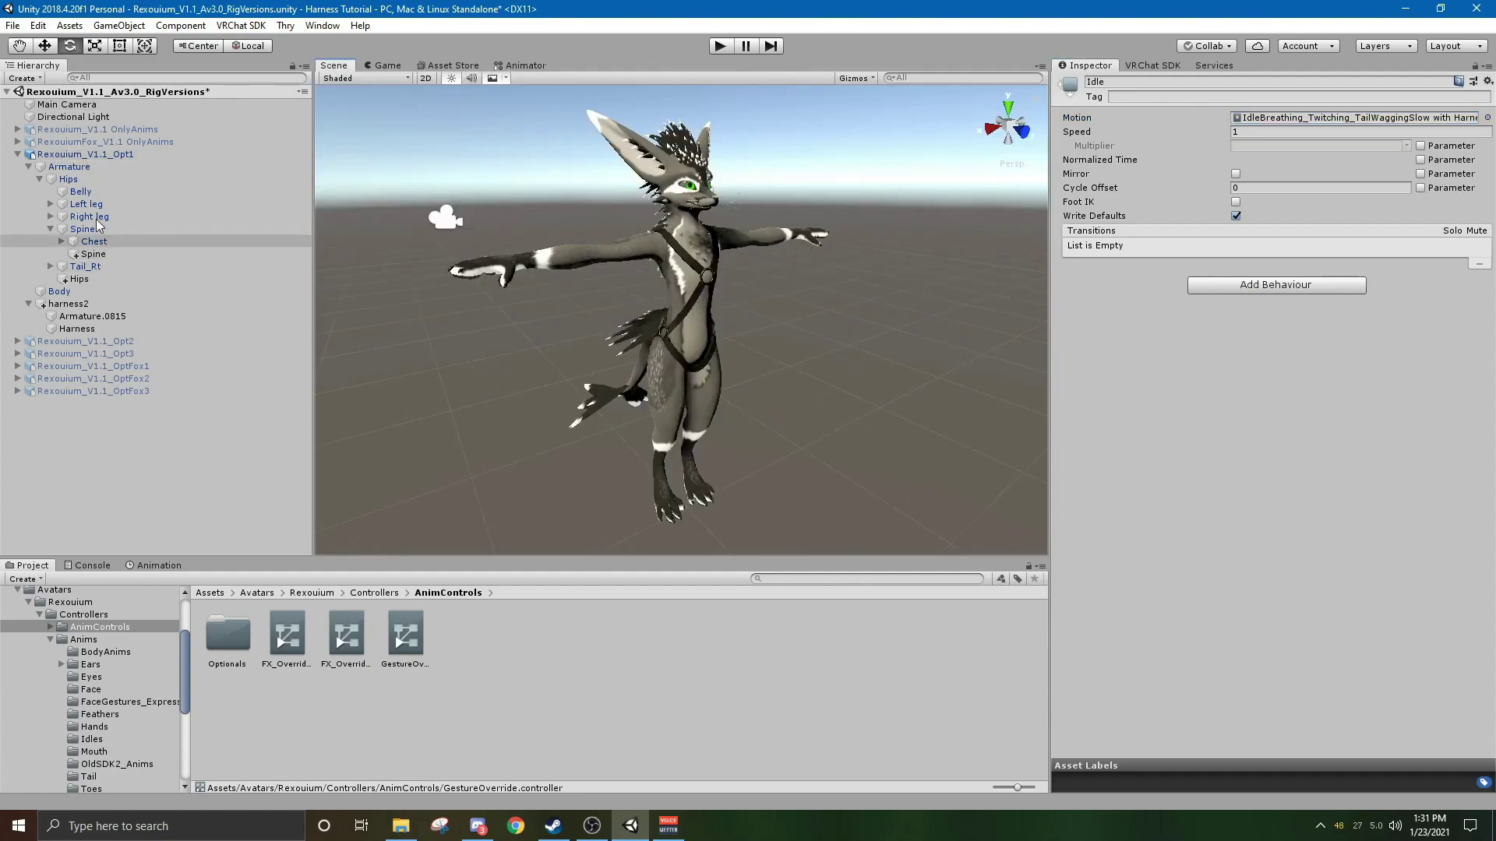
In the FX_Overriders controller, set the Idle layer's mask to None.
left_click(92, 156)
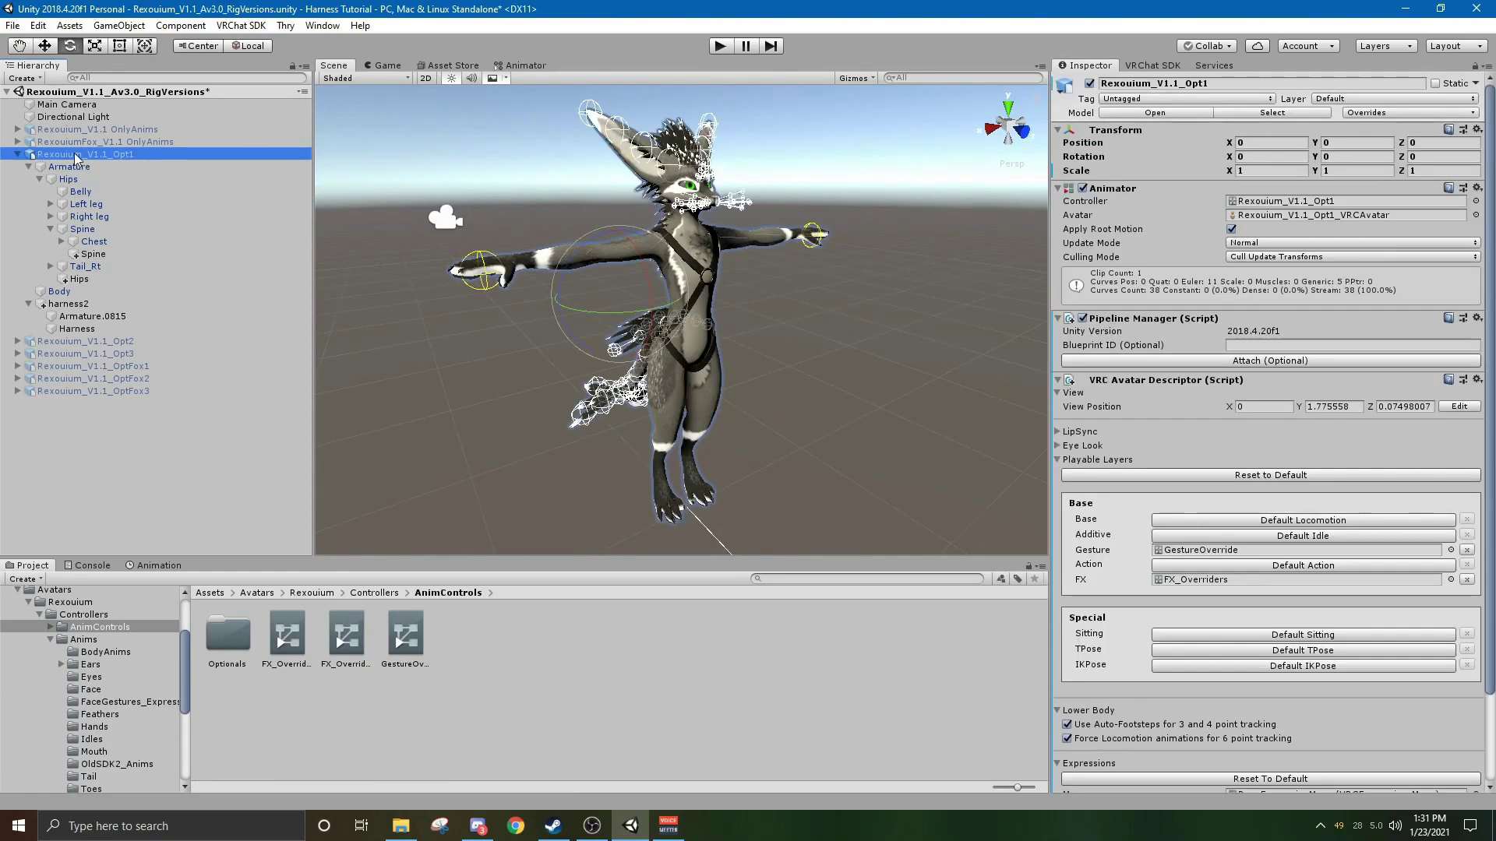
double_click(1195, 580)
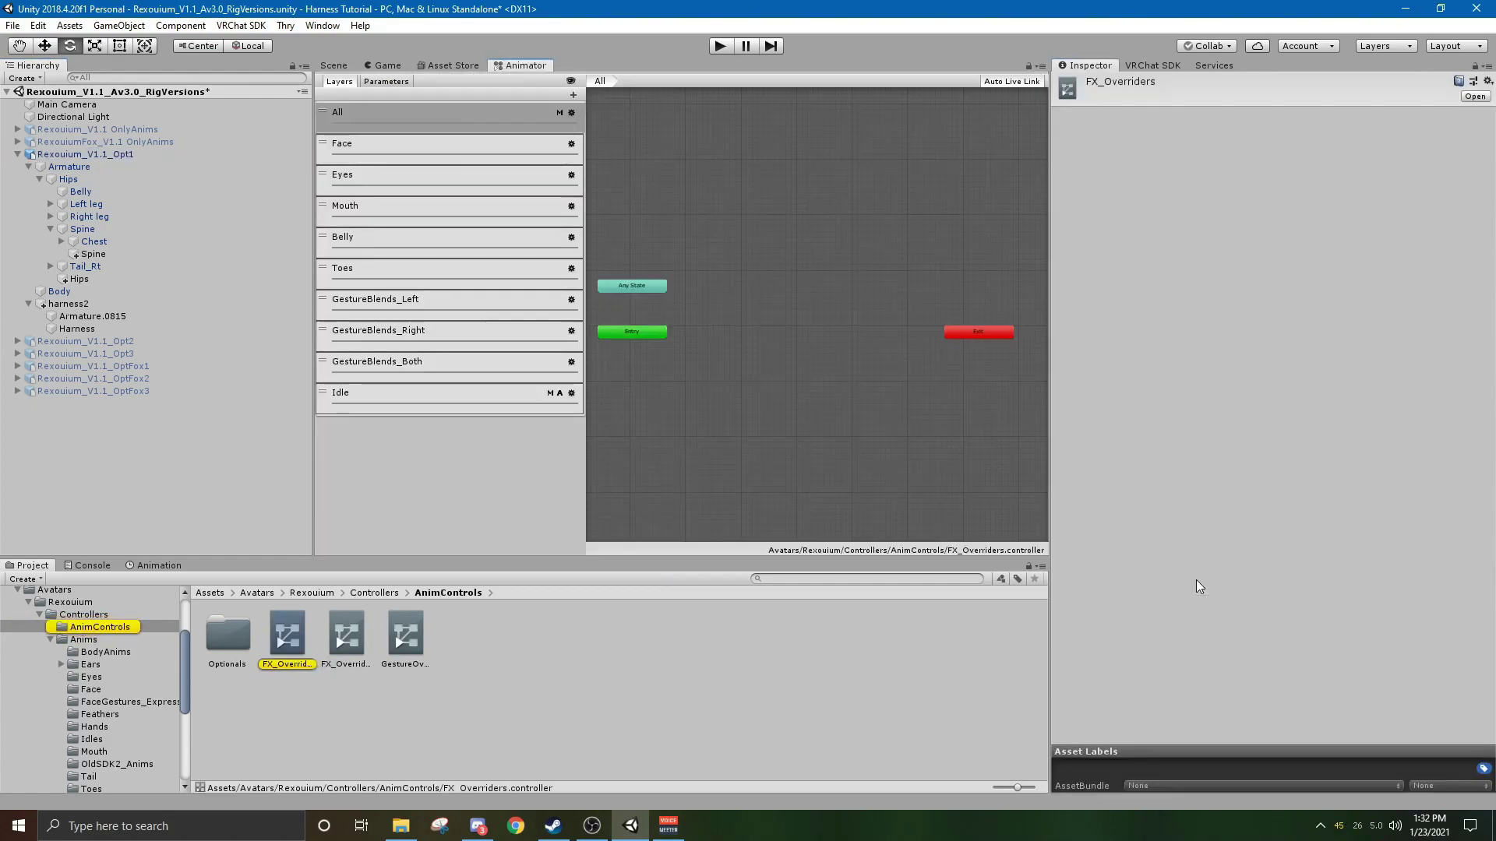
left_click(405, 400)
left_click(571, 393)
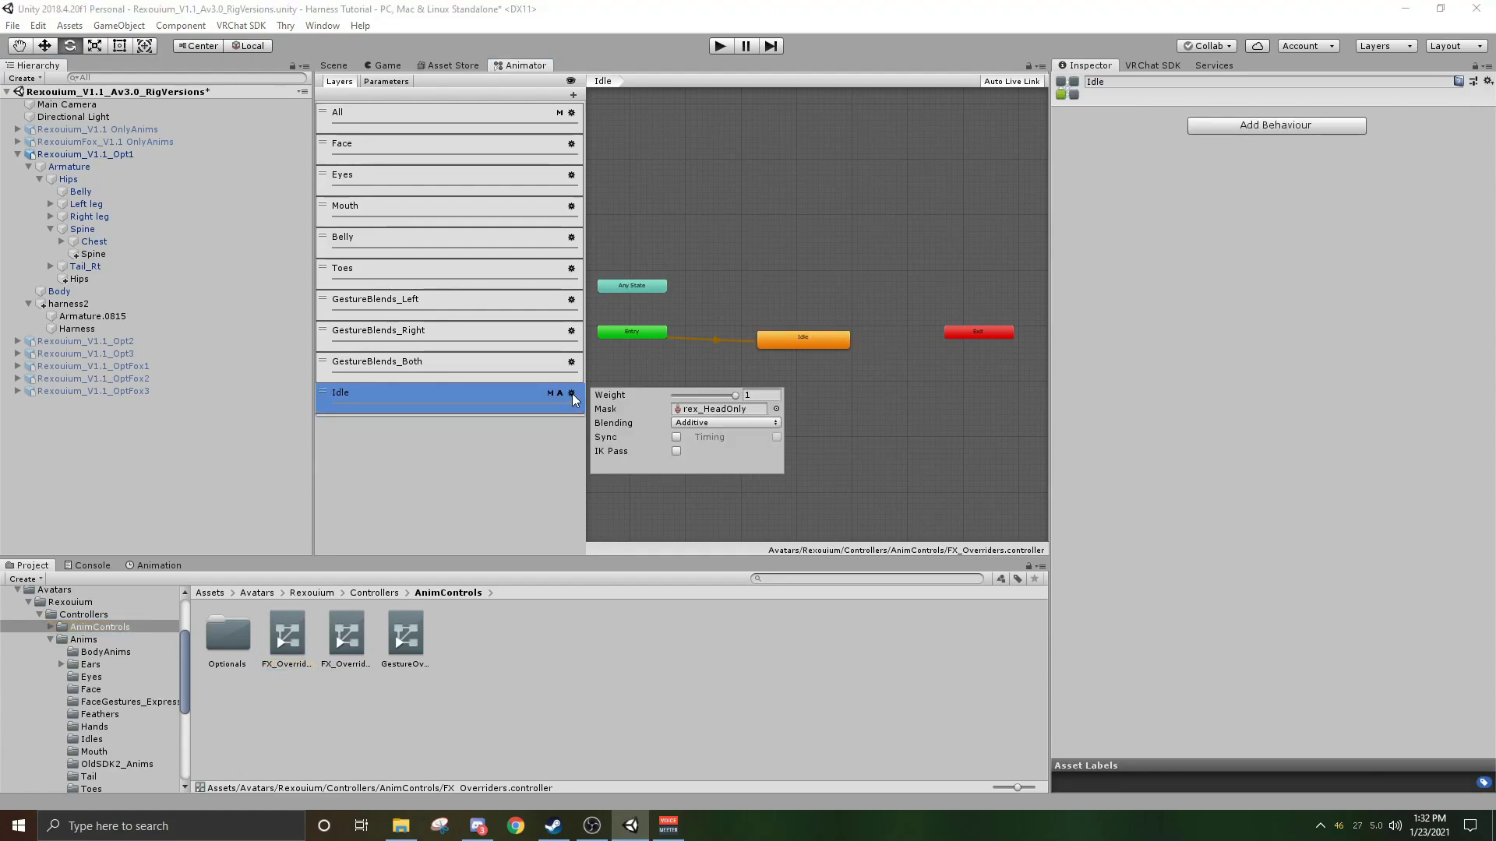
left_click(775, 409)
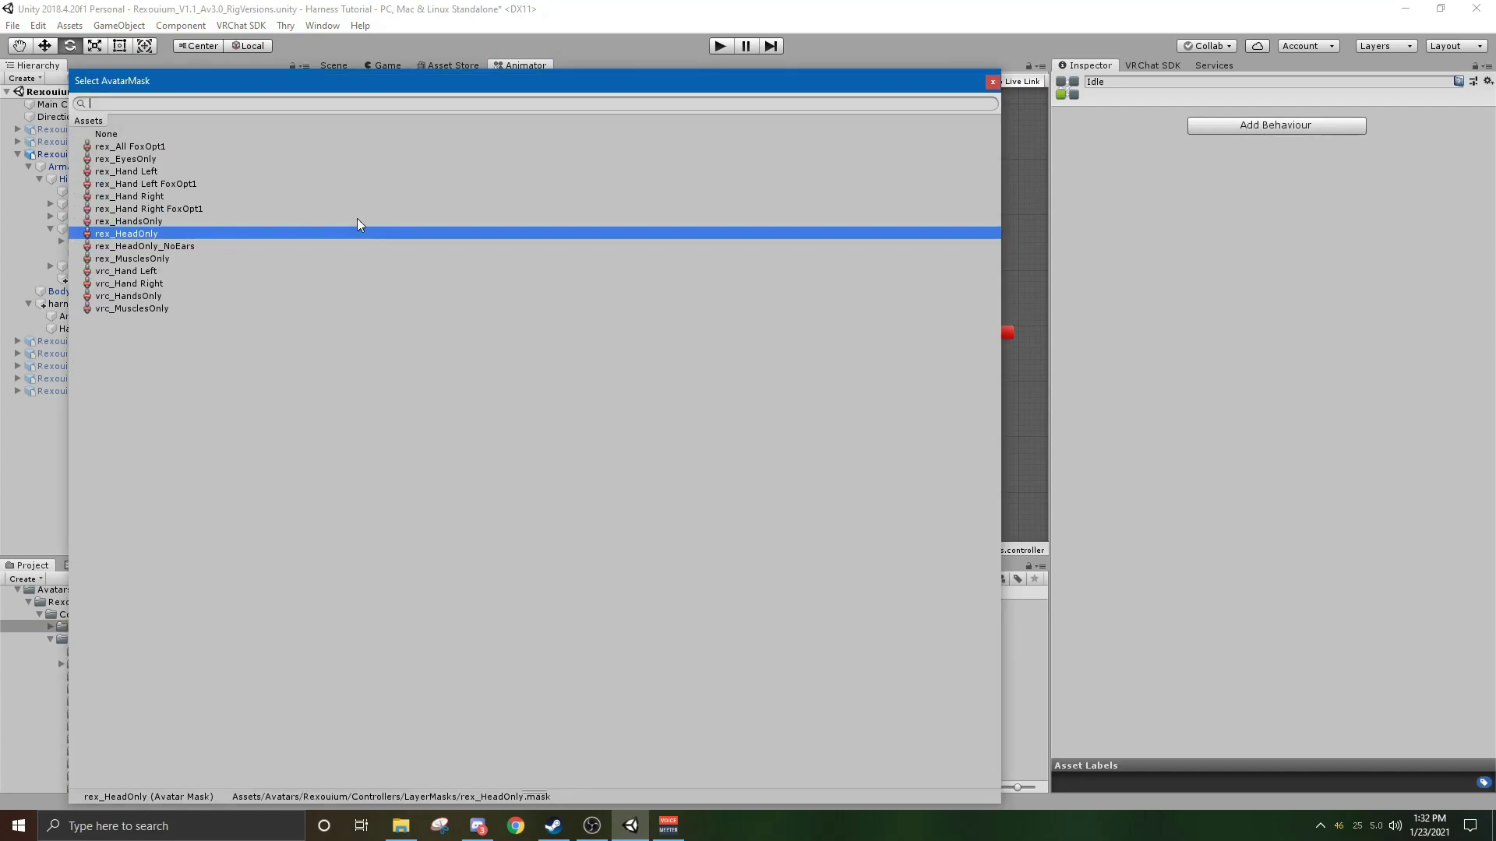
double_click(141, 134)
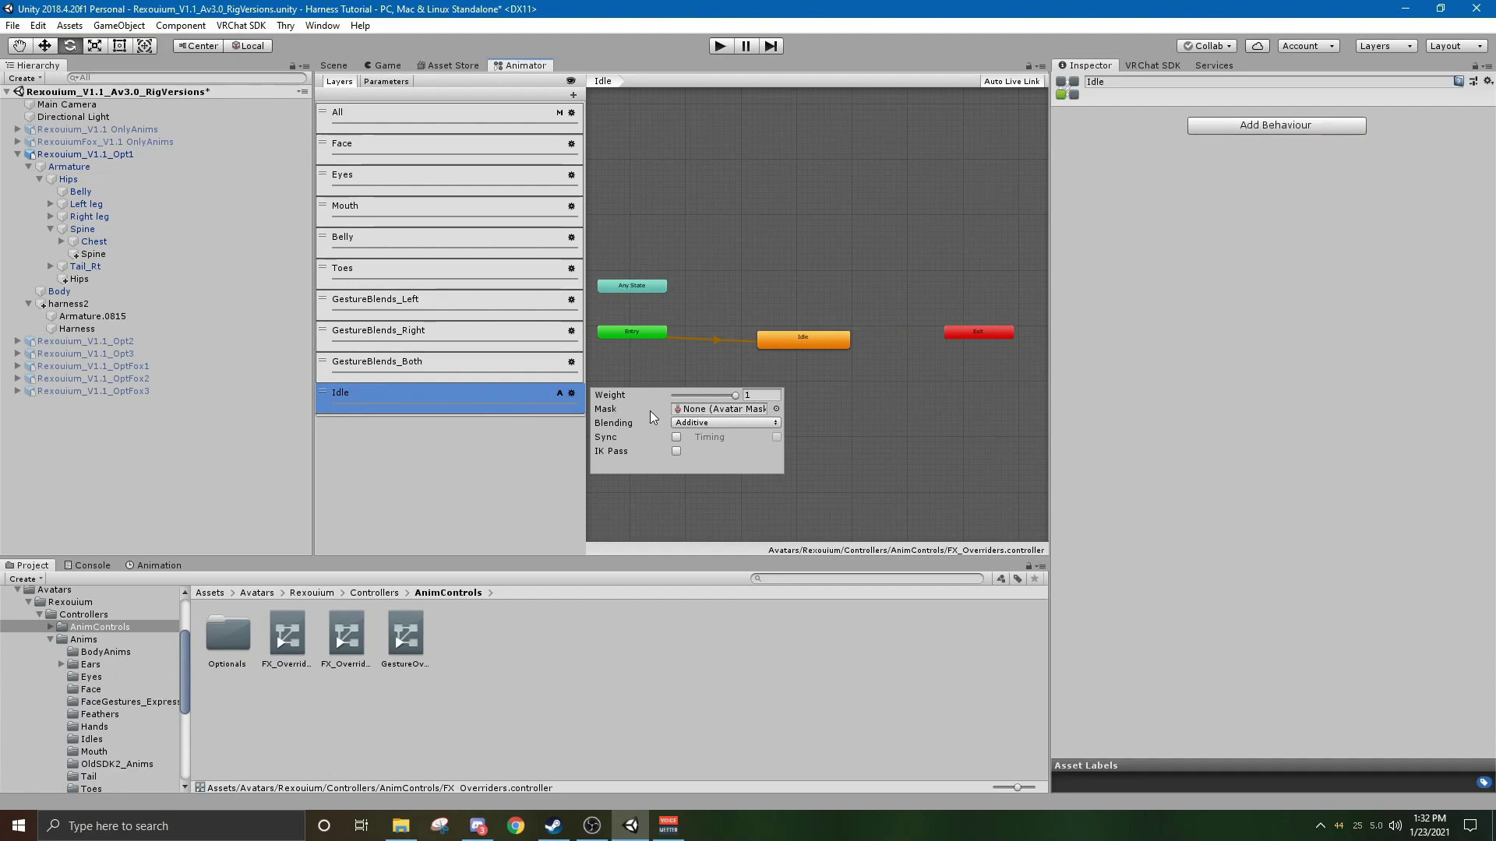
Replace IdleBreathing_NoEars with IdleBreathing_Twitching_TailWaggingSlow with Harness as the Idle state's motion.
left_click(806, 336)
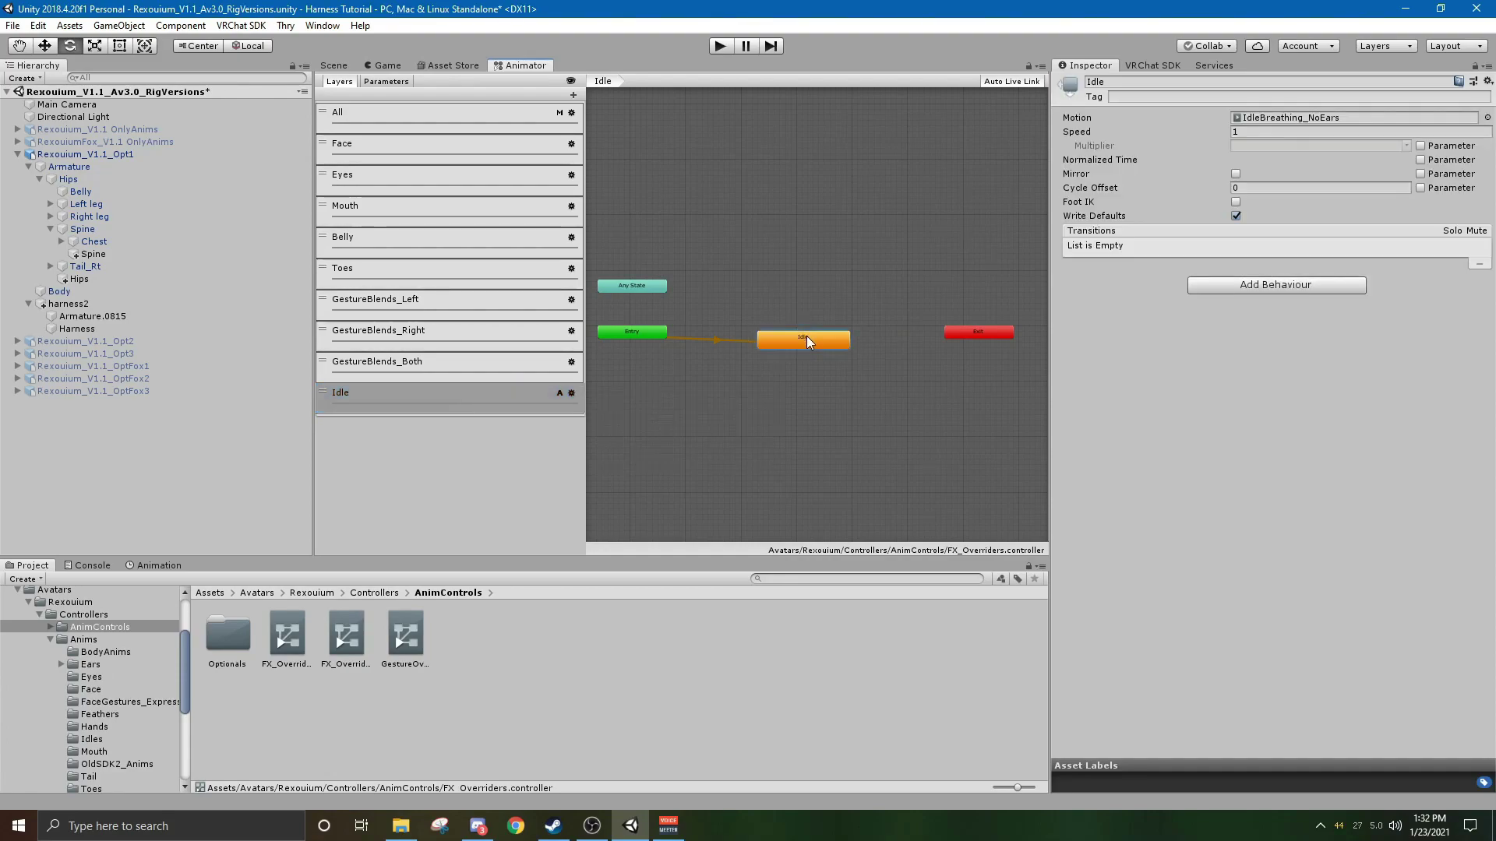
left_click(1488, 120)
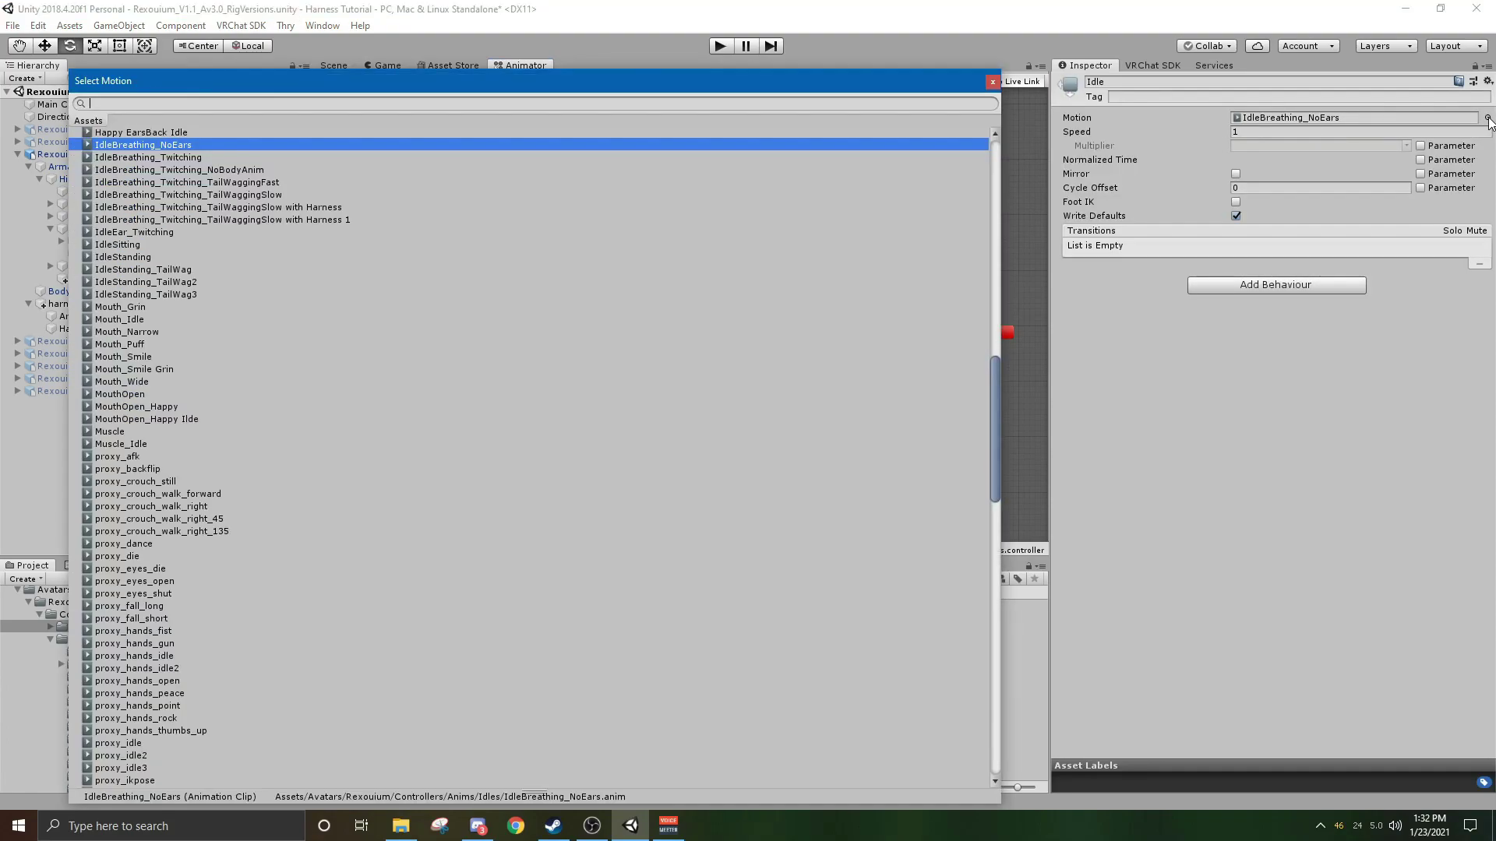
double_click(312, 207)
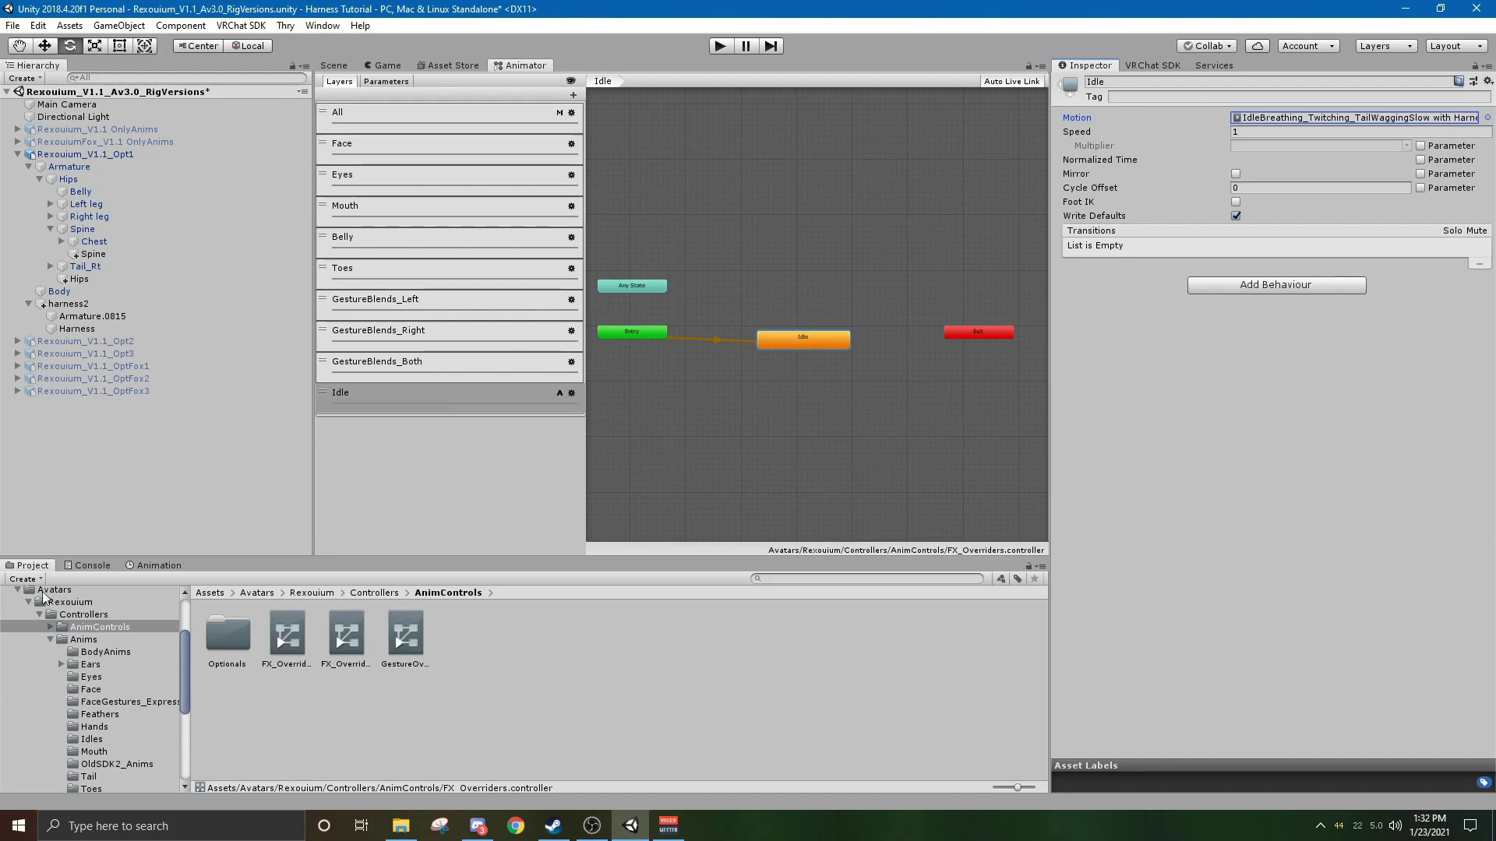
scroll(120, 649, "up", 3)
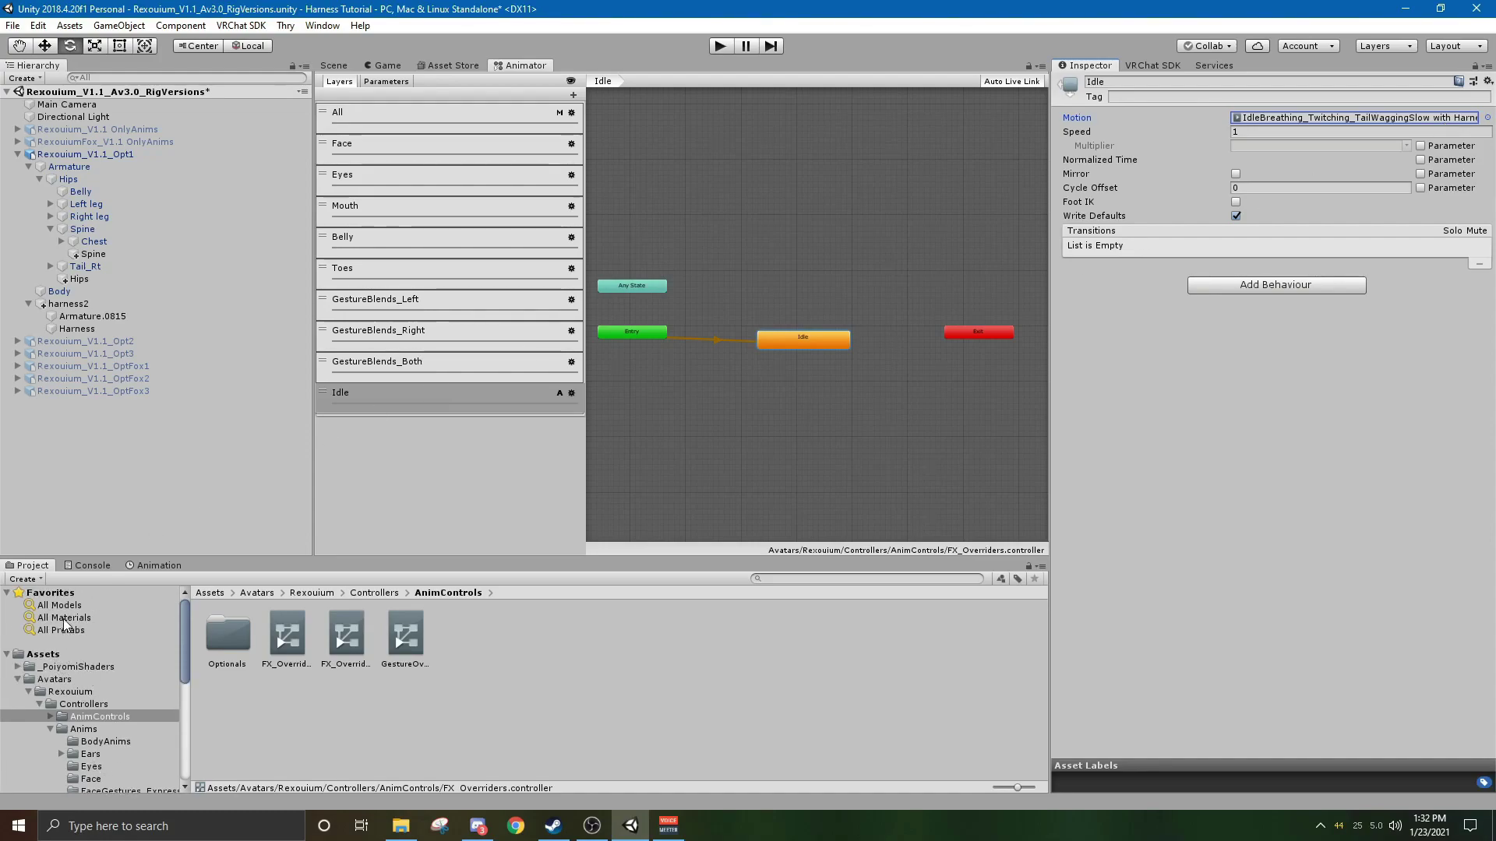
Enter Play mode and frame the avatar in the Scene view to watch the harness breathing idle.
left_click(62, 682)
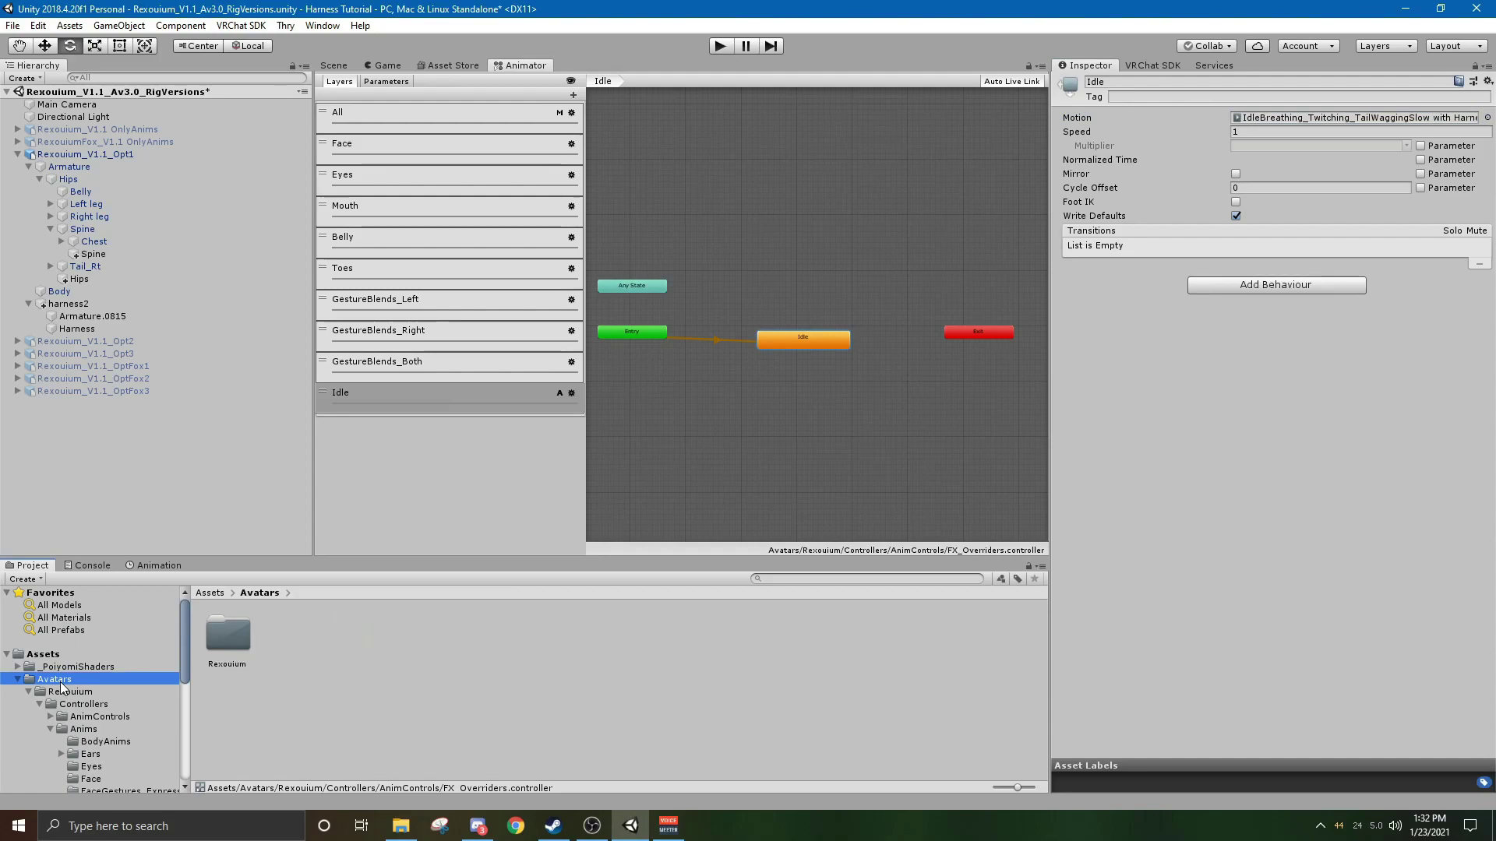
left_click(334, 67)
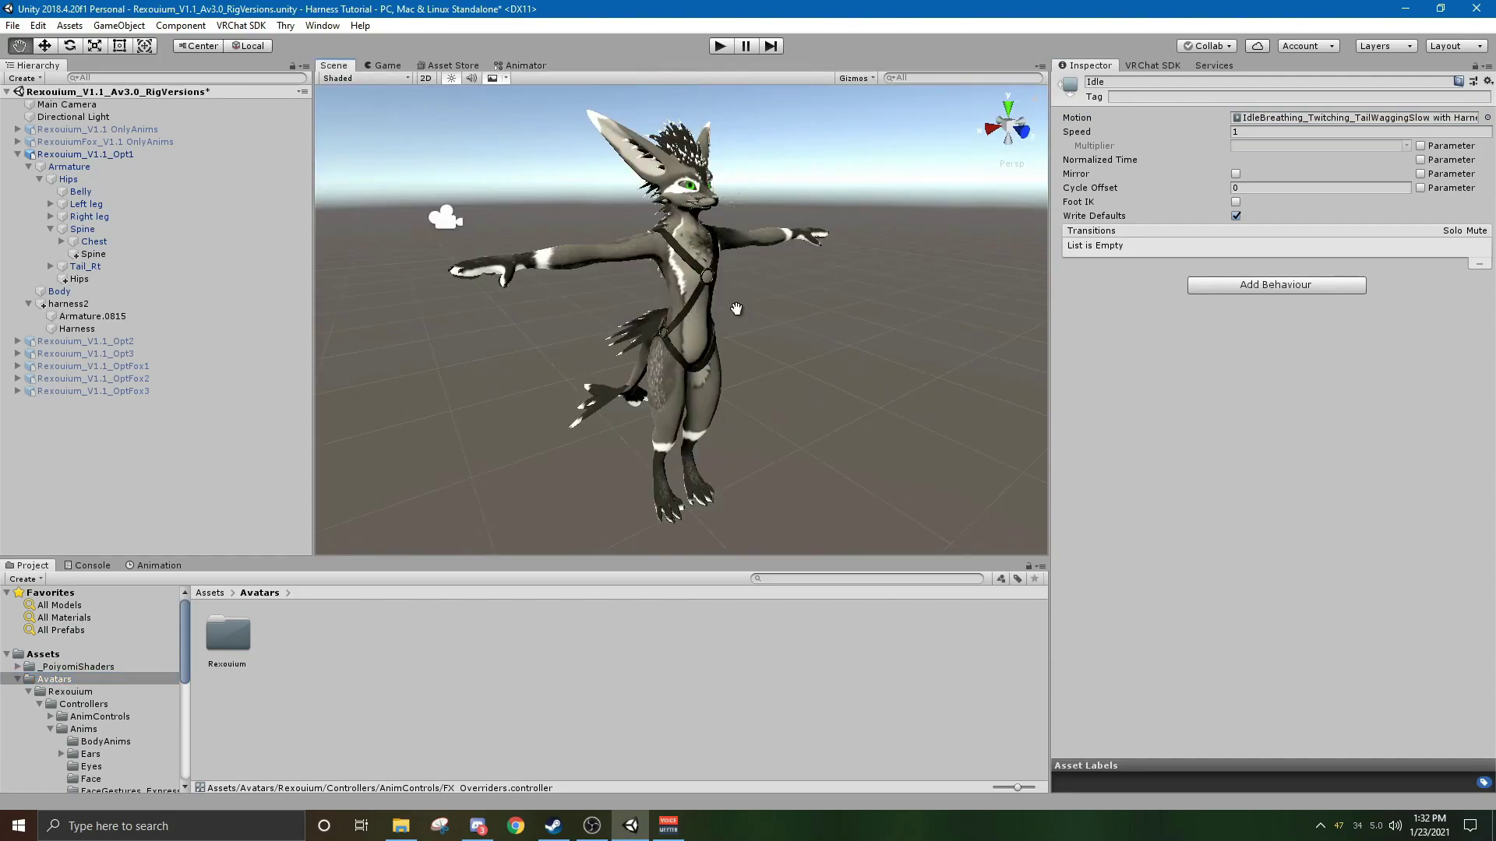
left_click(717, 46)
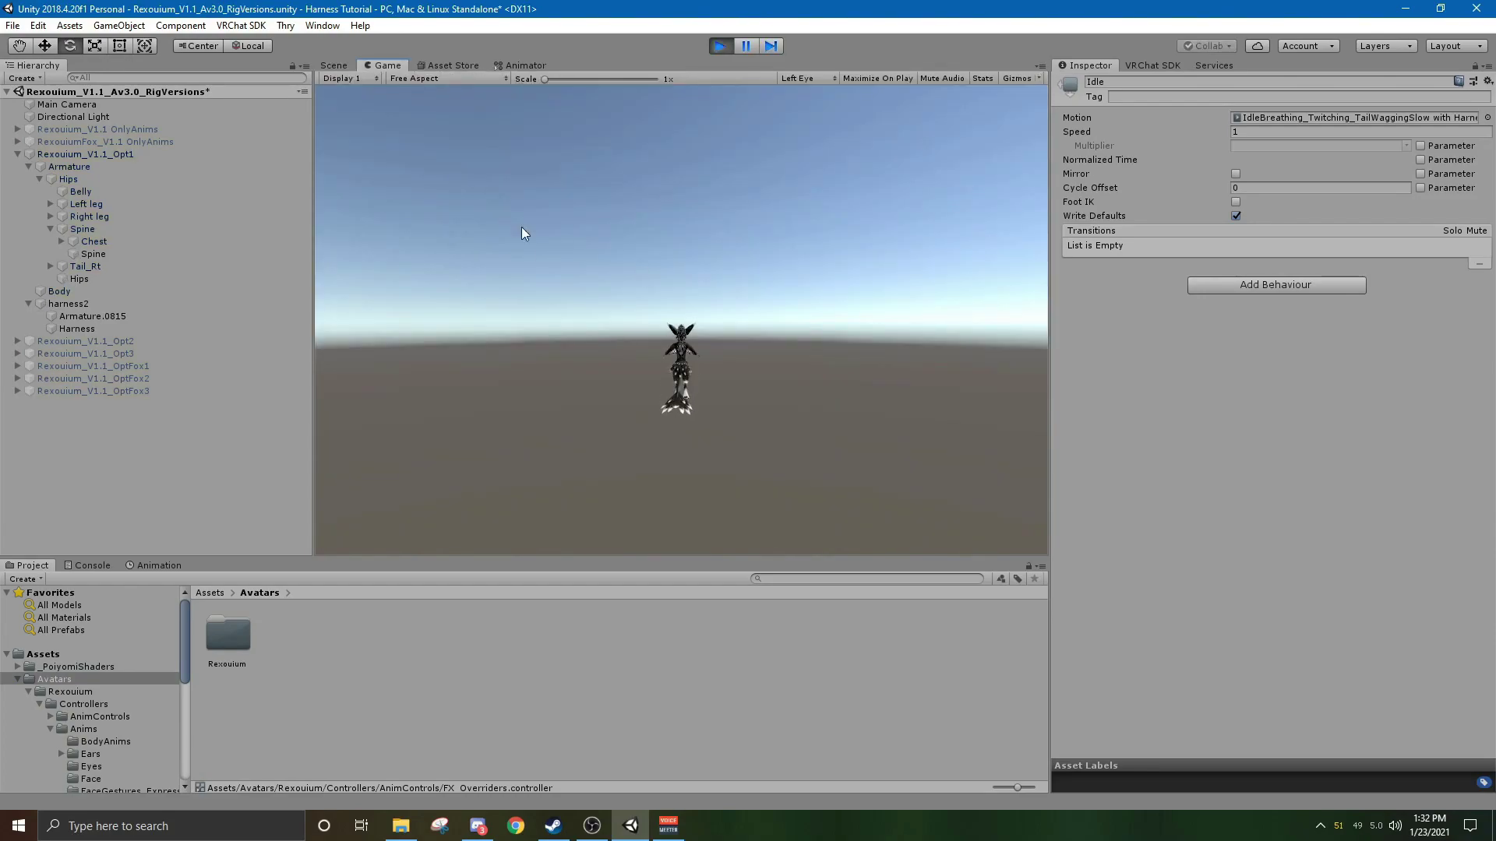
left_click(341, 69)
scroll(705, 352, "up", 6)
middle_click_drag(705, 352, 692, 352)
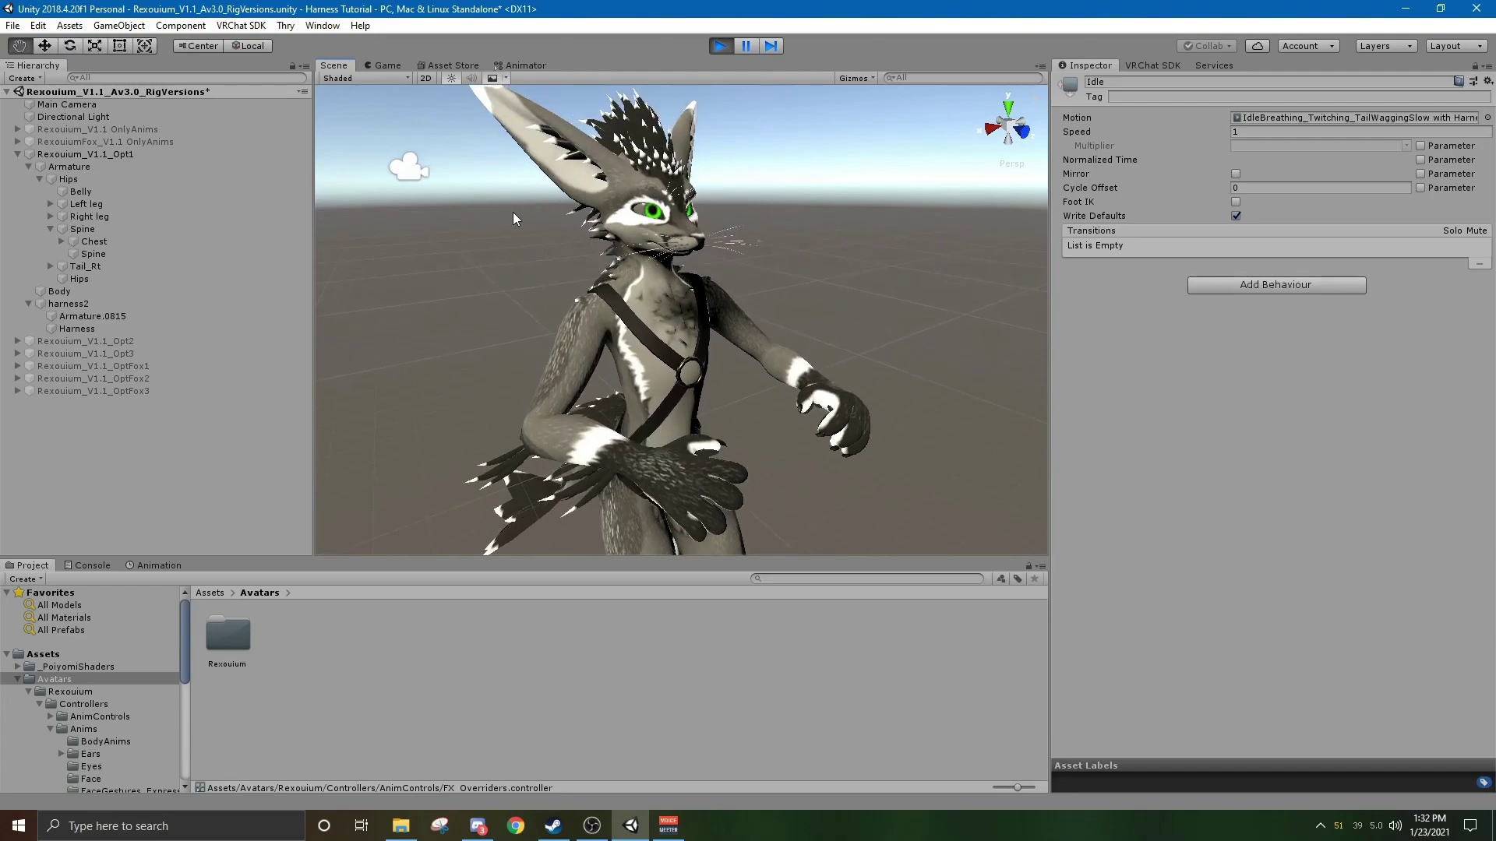
Select the avatar's Right leg bone and rotate it during the Play-mode test.
left_click(124, 153)
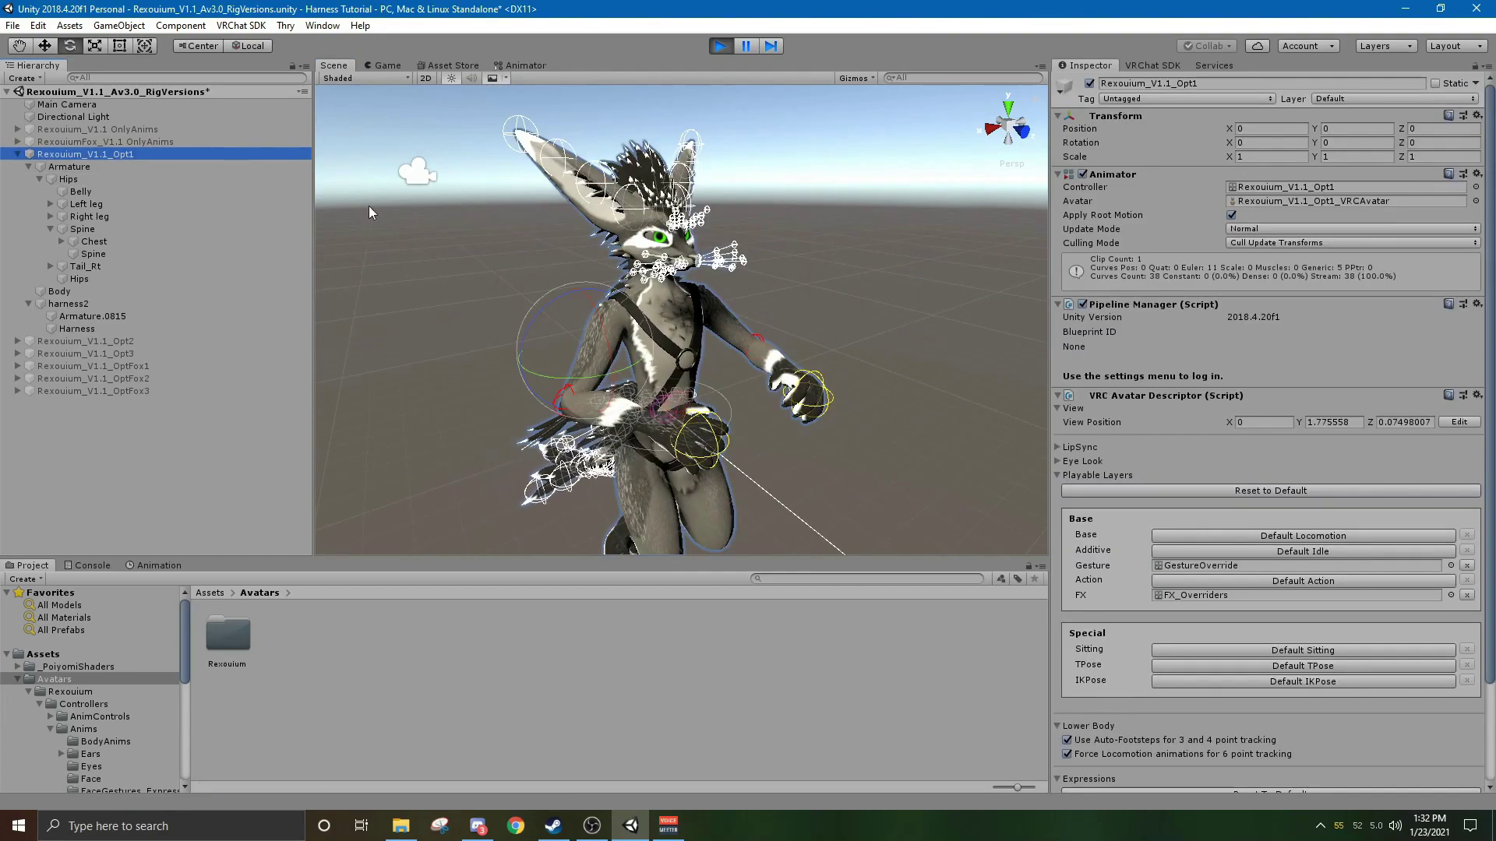
left_click(115, 218)
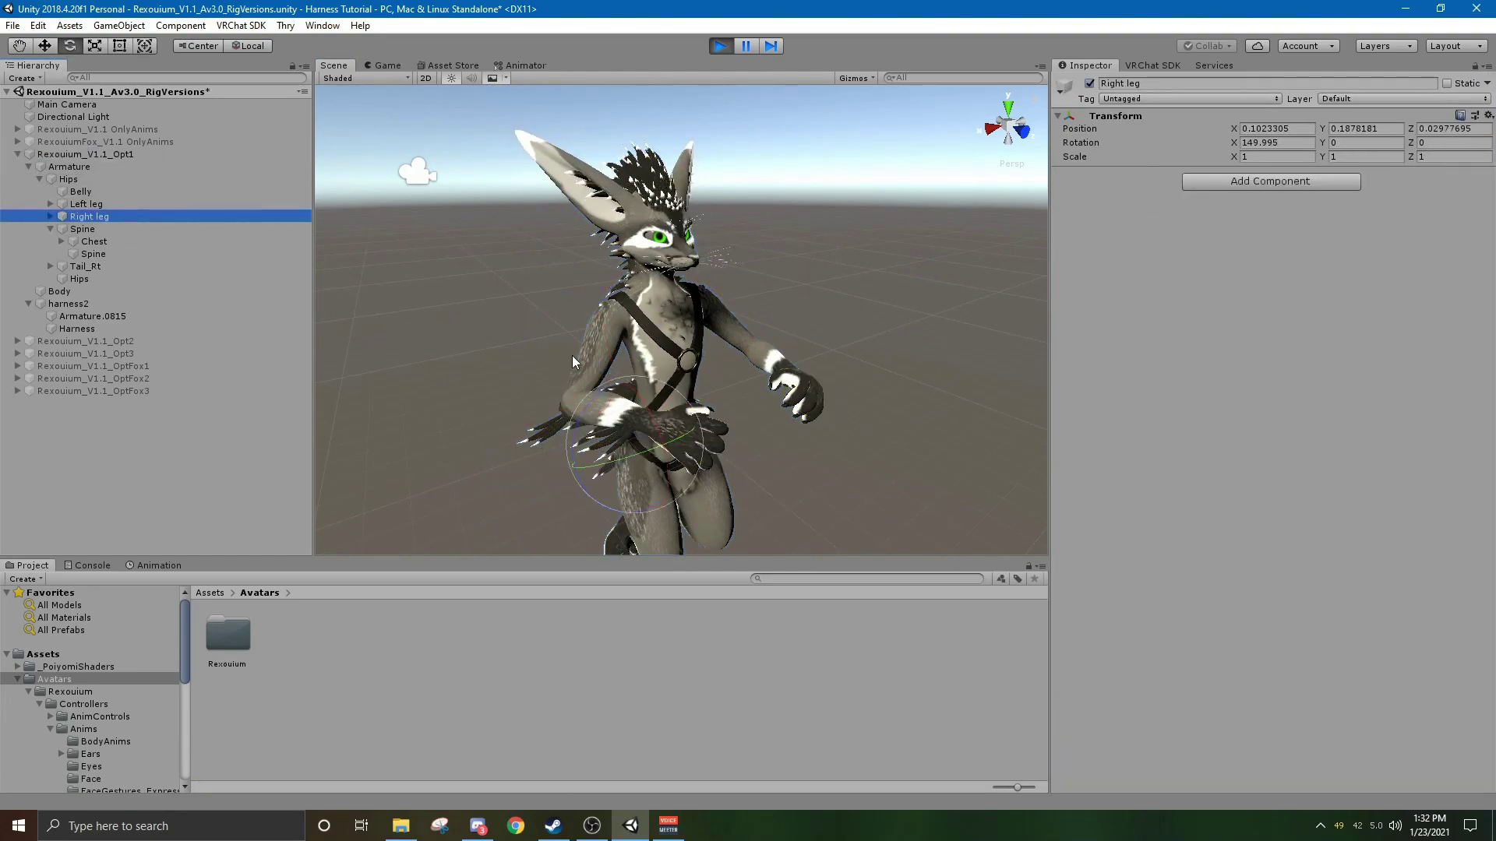
left_click_drag(573, 361, 635, 331)
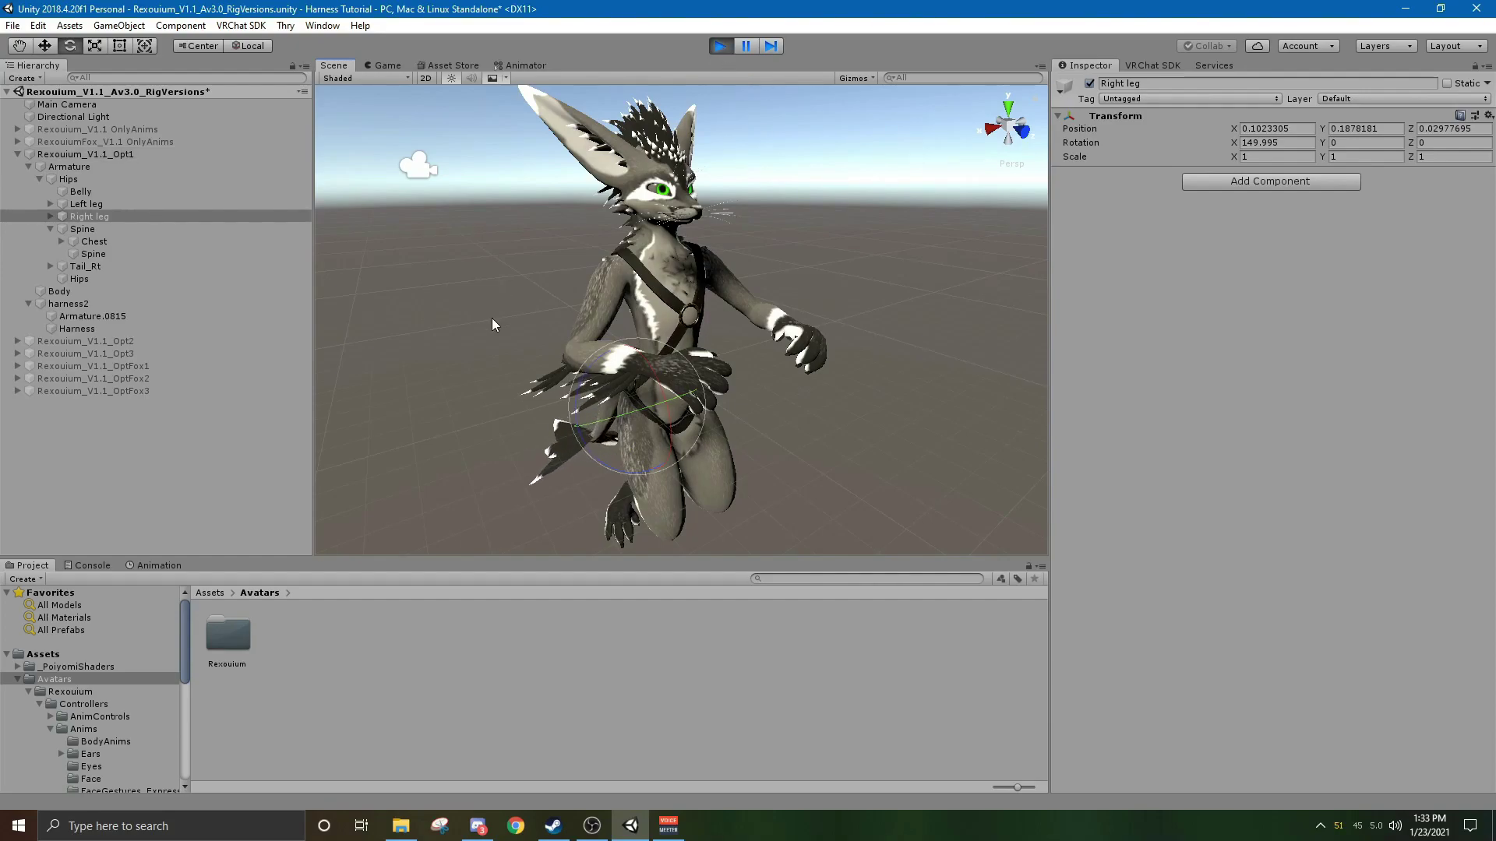
Stop Play mode, deselect the leg bone and reframe the whole avatar, feet included.
left_click(719, 45)
middle_click_drag(693, 173, 696, 280)
left_click(412, 510)
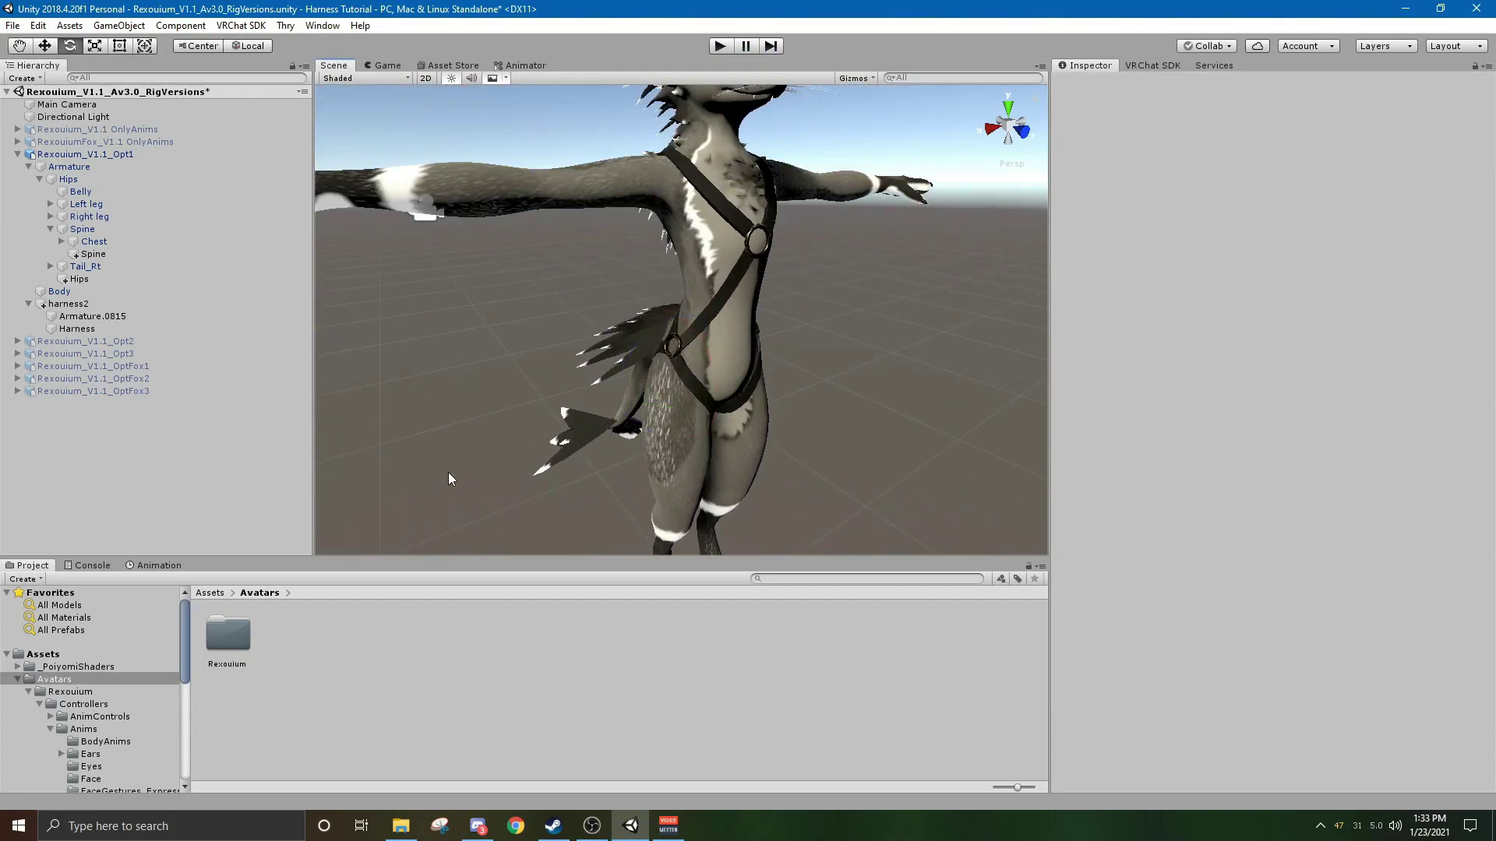
middle_click_drag(790, 295, 736, 306)
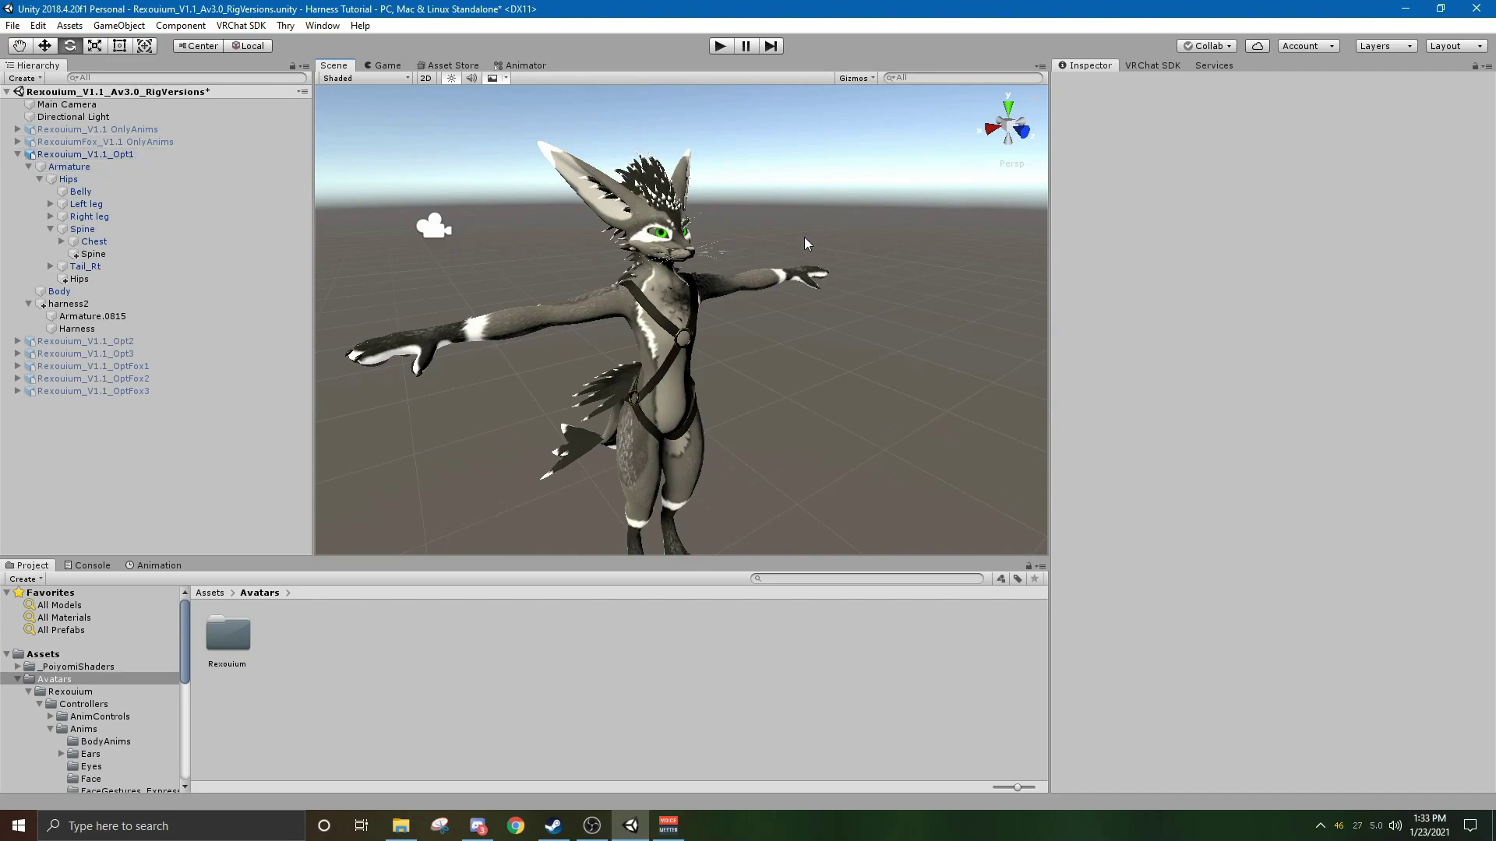
middle_click_drag(804, 237, 854, 290)
Switch the VRChat SDK panel to the Builder and review Rexouium_V1.1_Opt1's VeryPoor rating and warnings.
left_click(1162, 65)
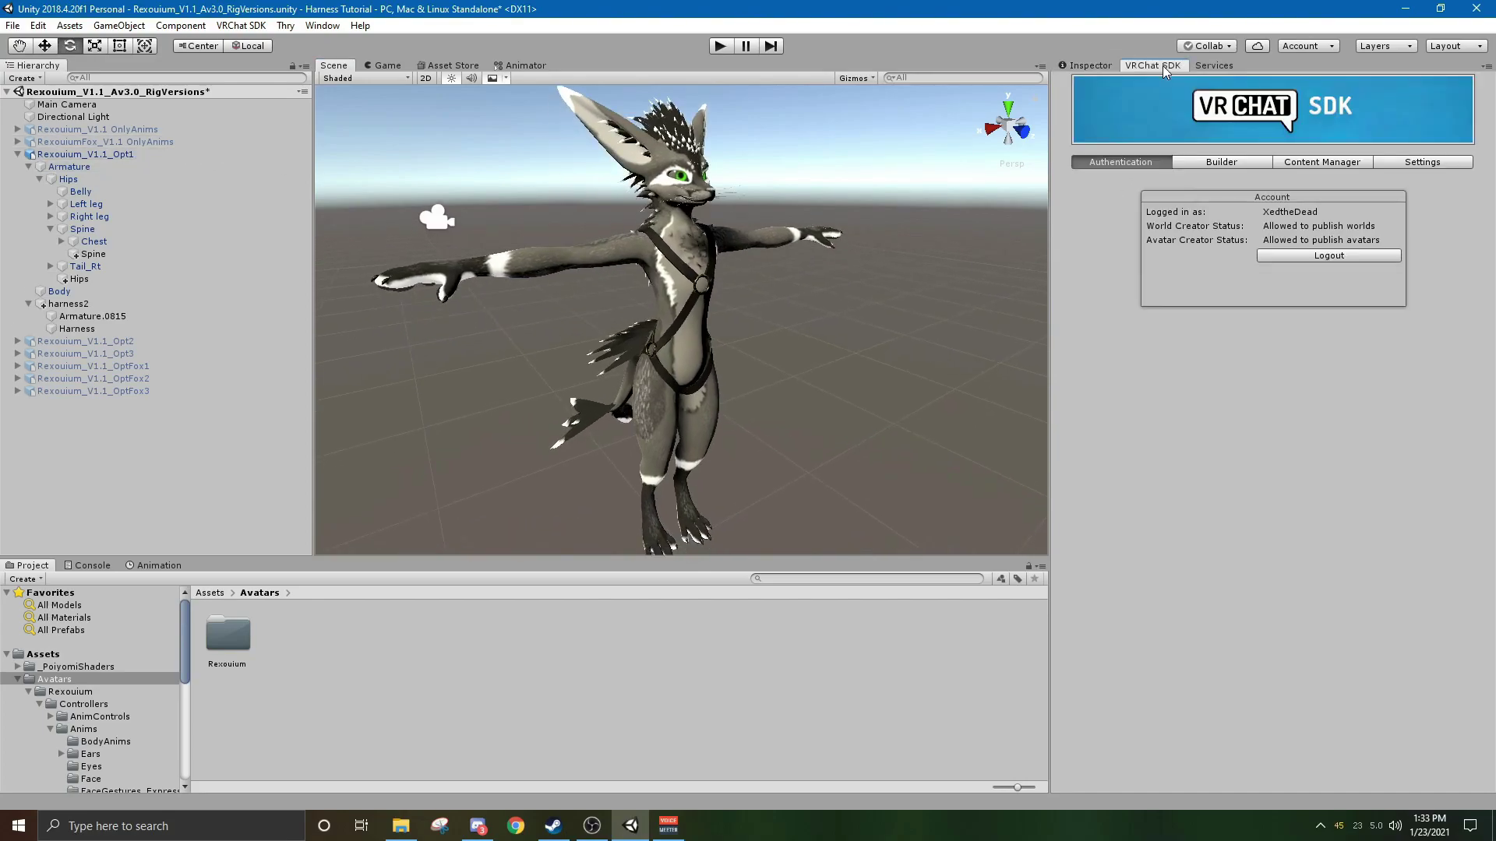
left_click(1221, 161)
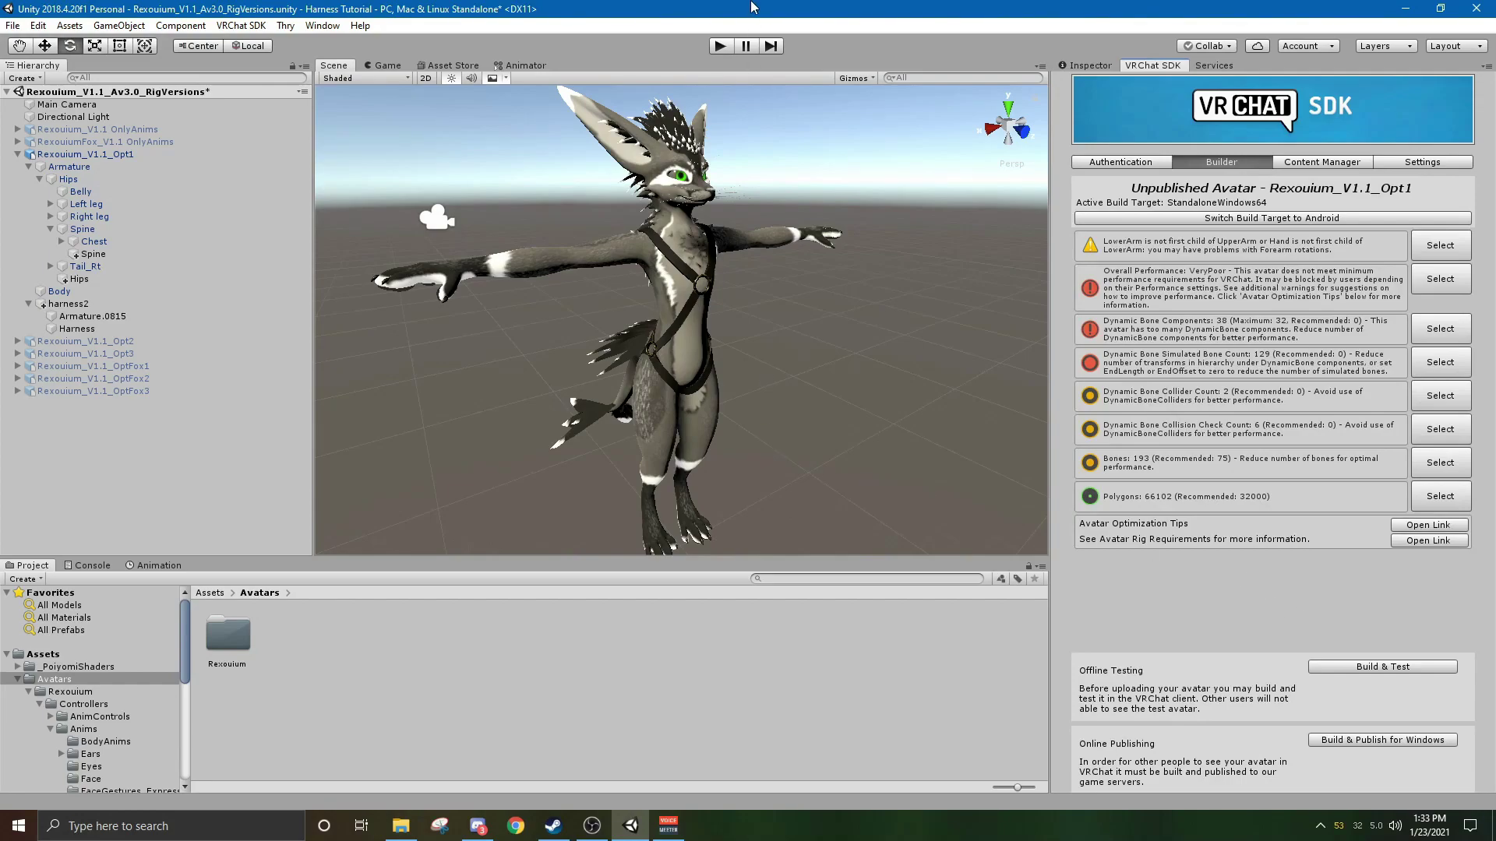
scroll(735, 207, "down", 4)
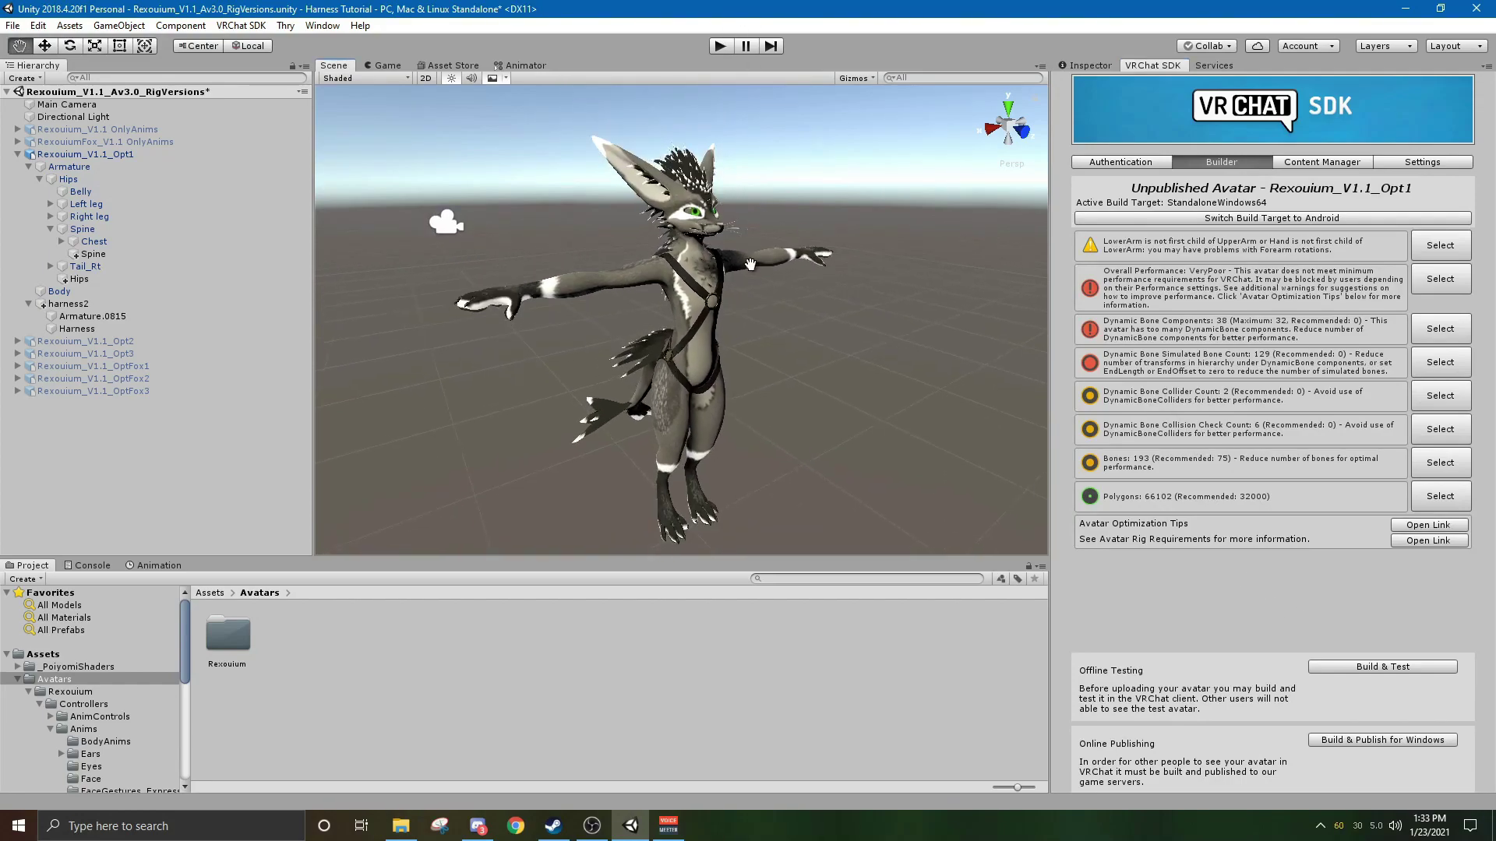
scroll(740, 248, "up", 5)
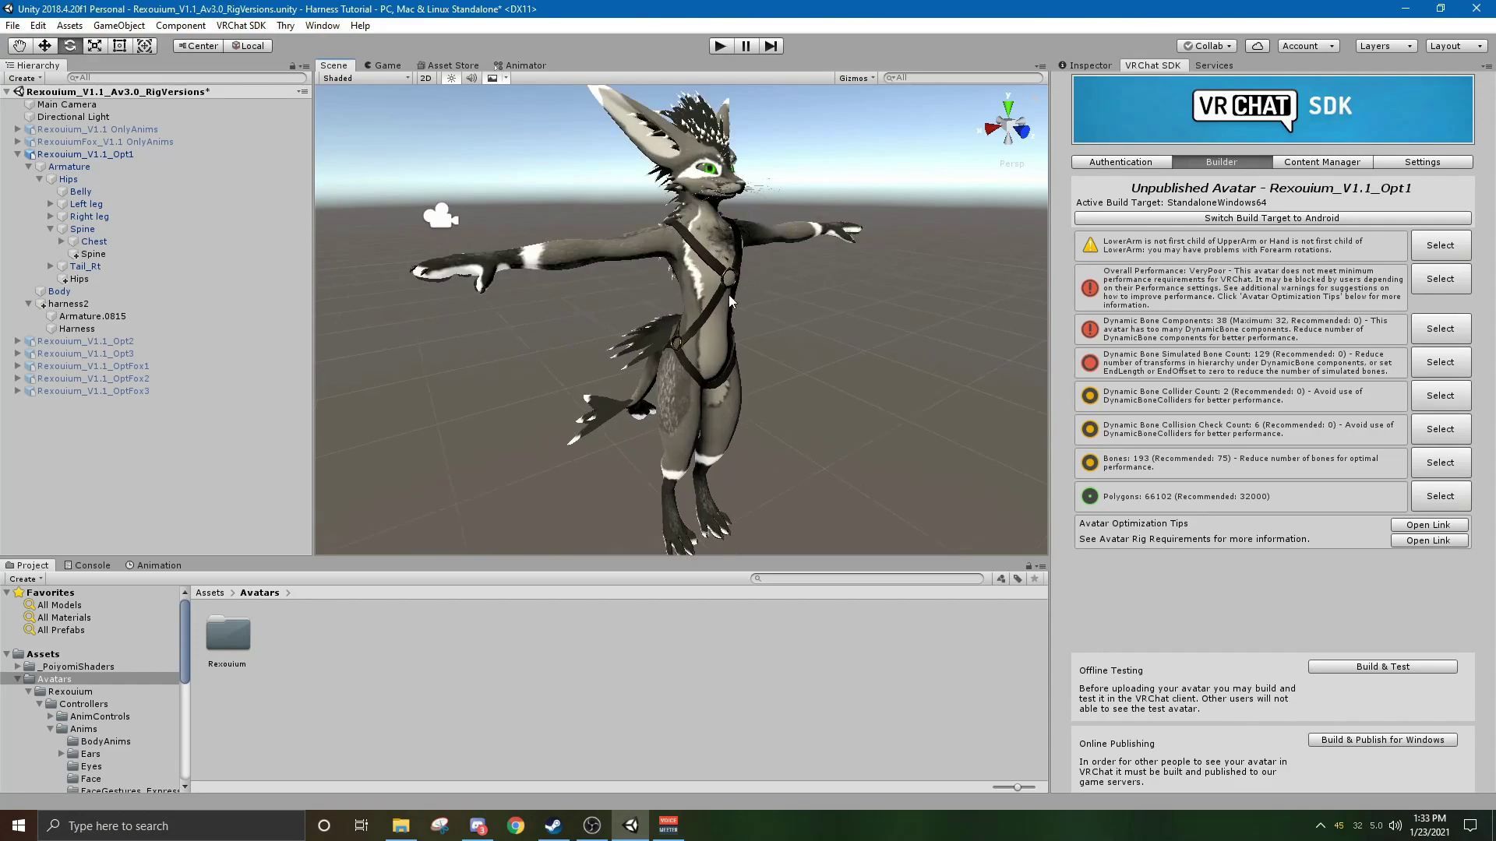
Select then deselect the harness mesh and tilt the Scene view to show the whole avatar.
left_click(744, 232)
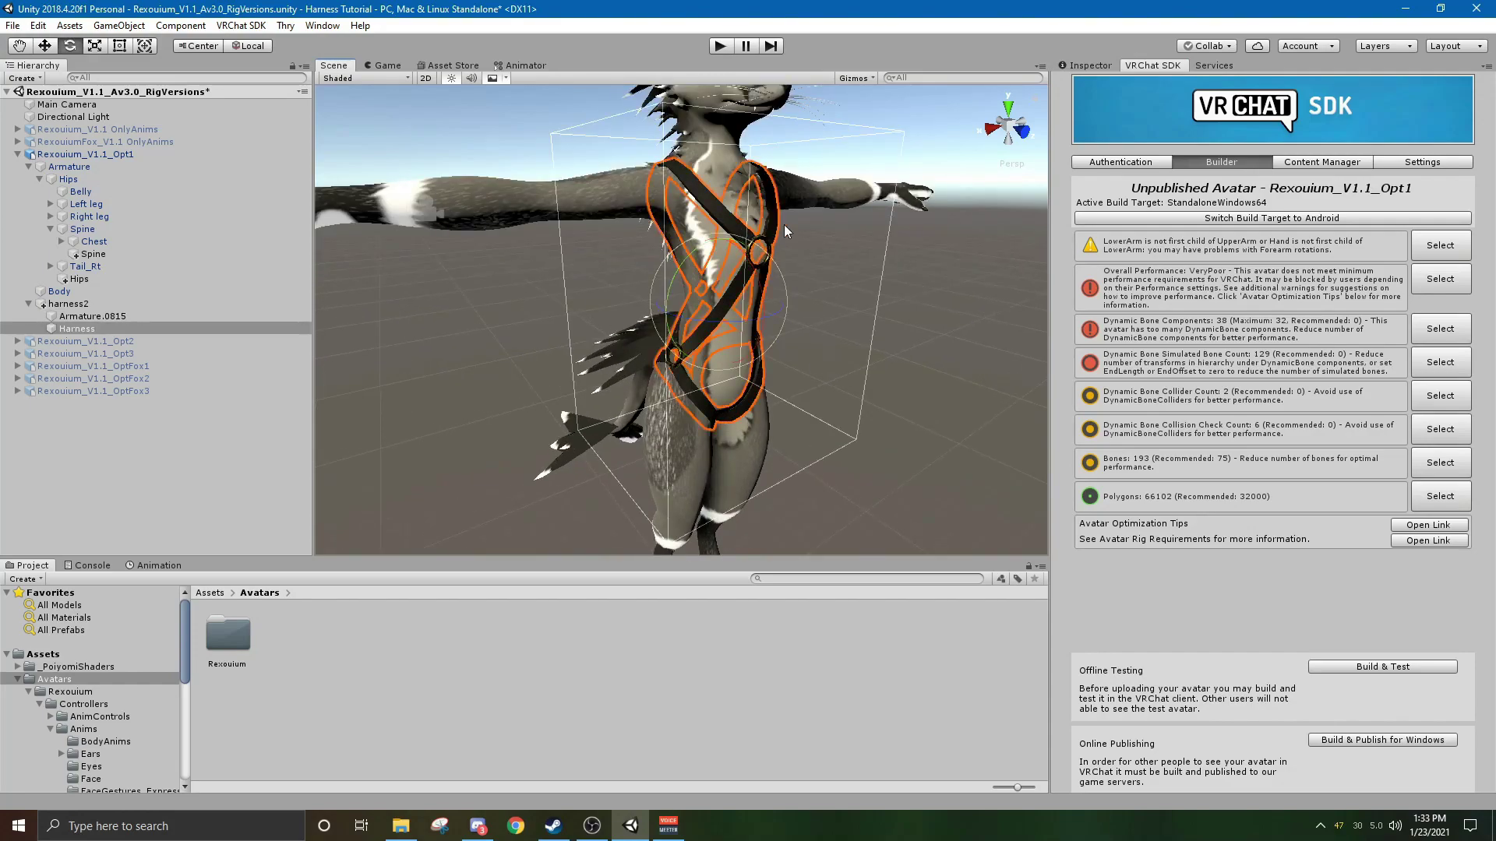
left_click(820, 229)
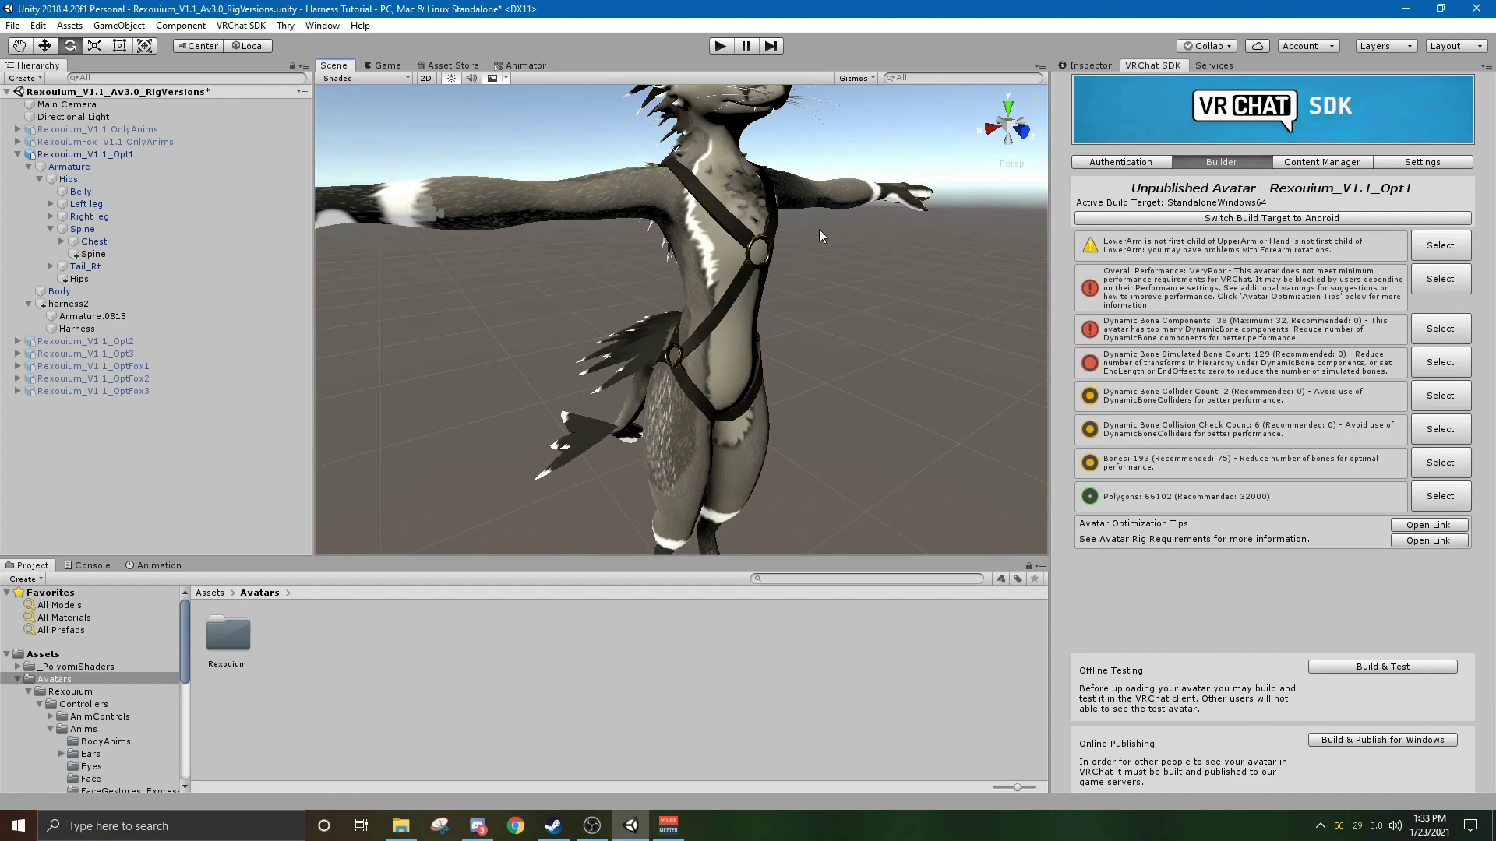
scroll(820, 229, "down", 3)
right_click_drag(819, 229, 783, 308)
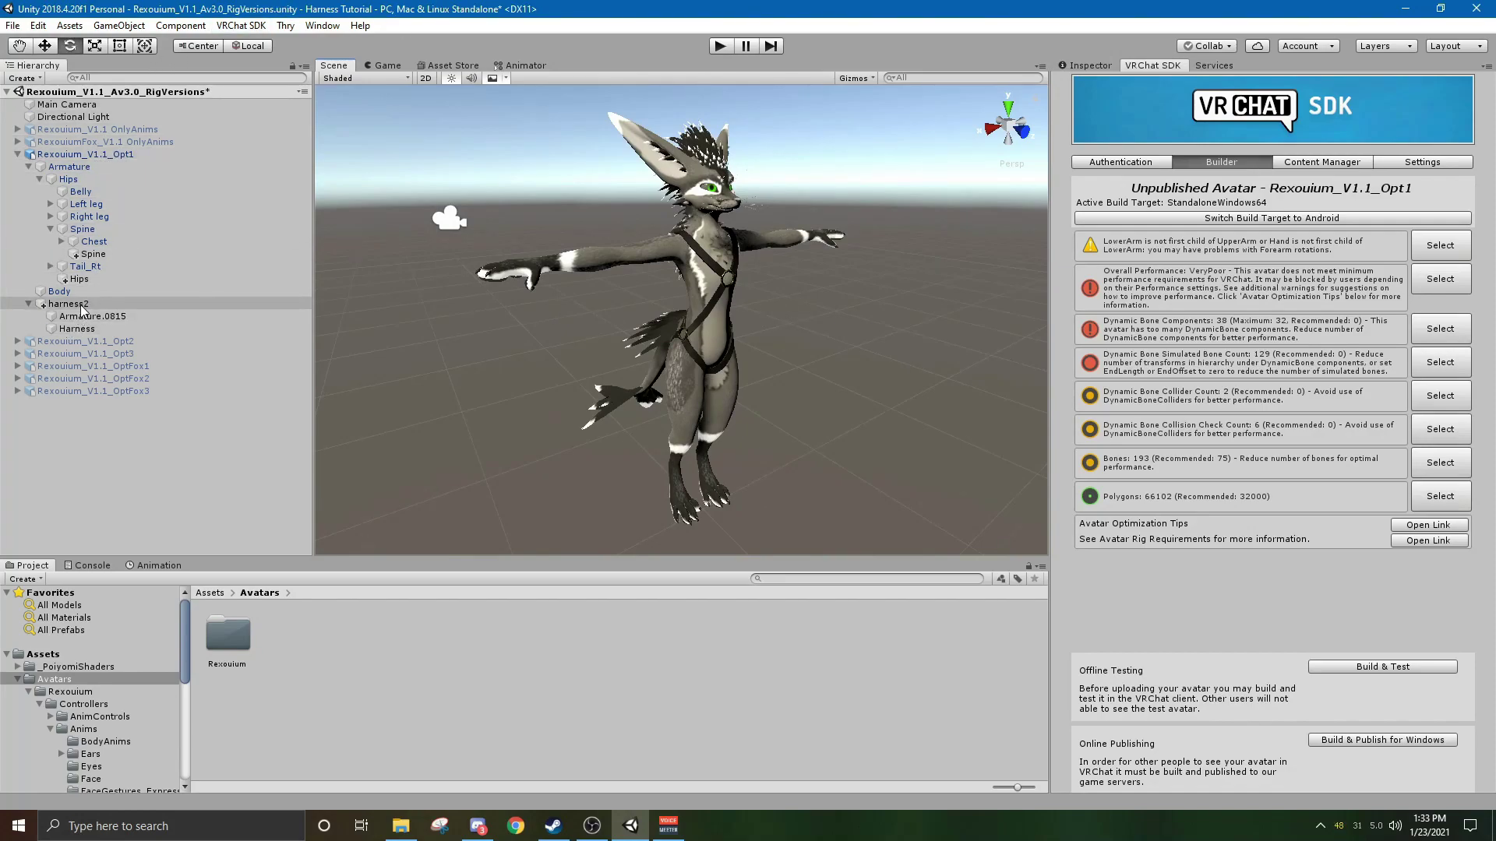
Show the breathing idle clip's Animation timeline and select both Harness : Skinned Mesh blend-shape tracks.
left_click(159, 567)
scroll(112, 710, "up", 3)
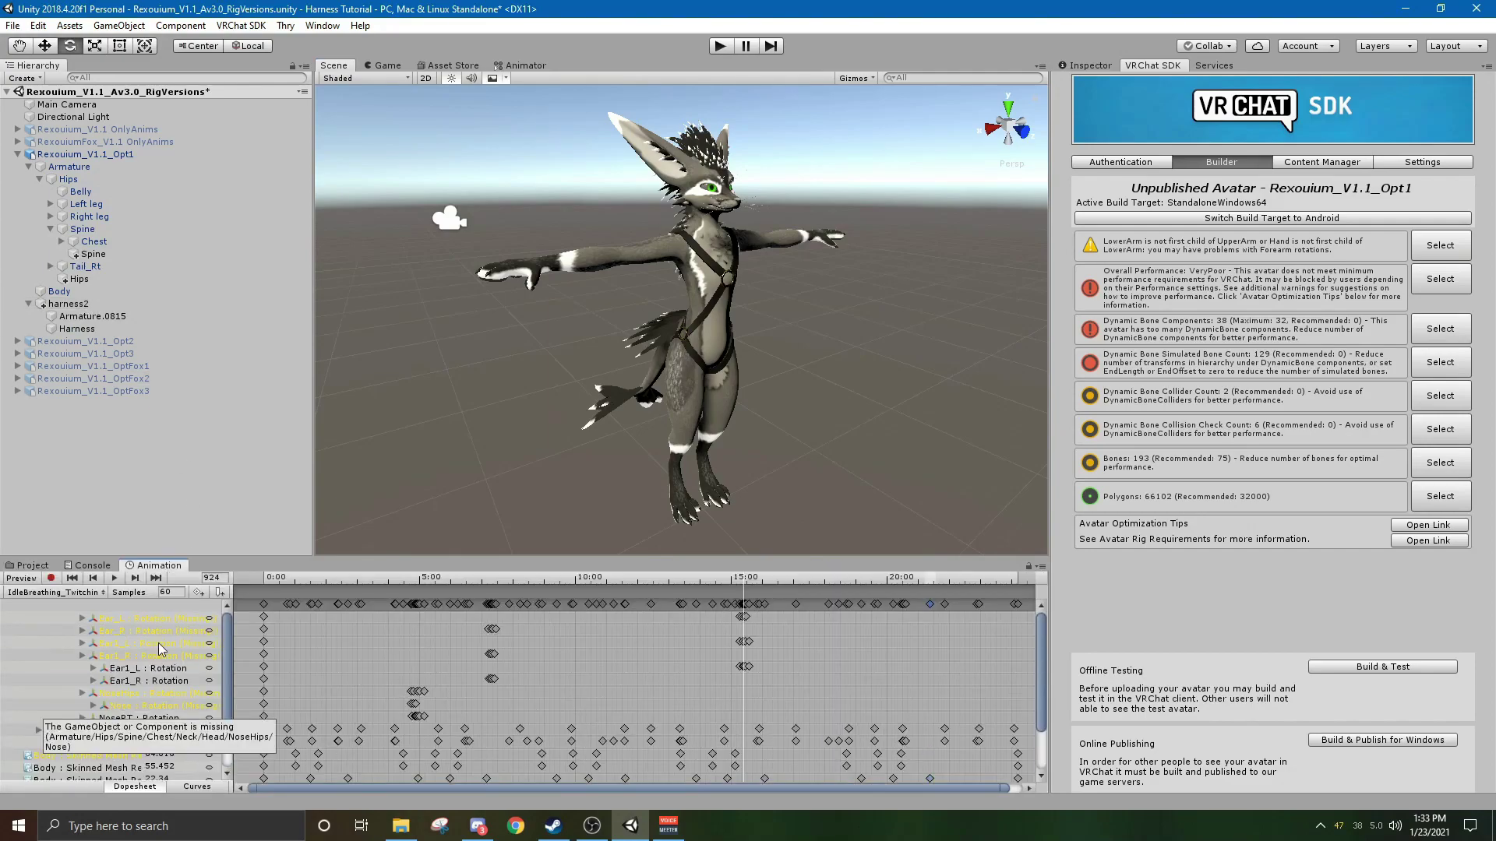
scroll(124, 654, "down", 3)
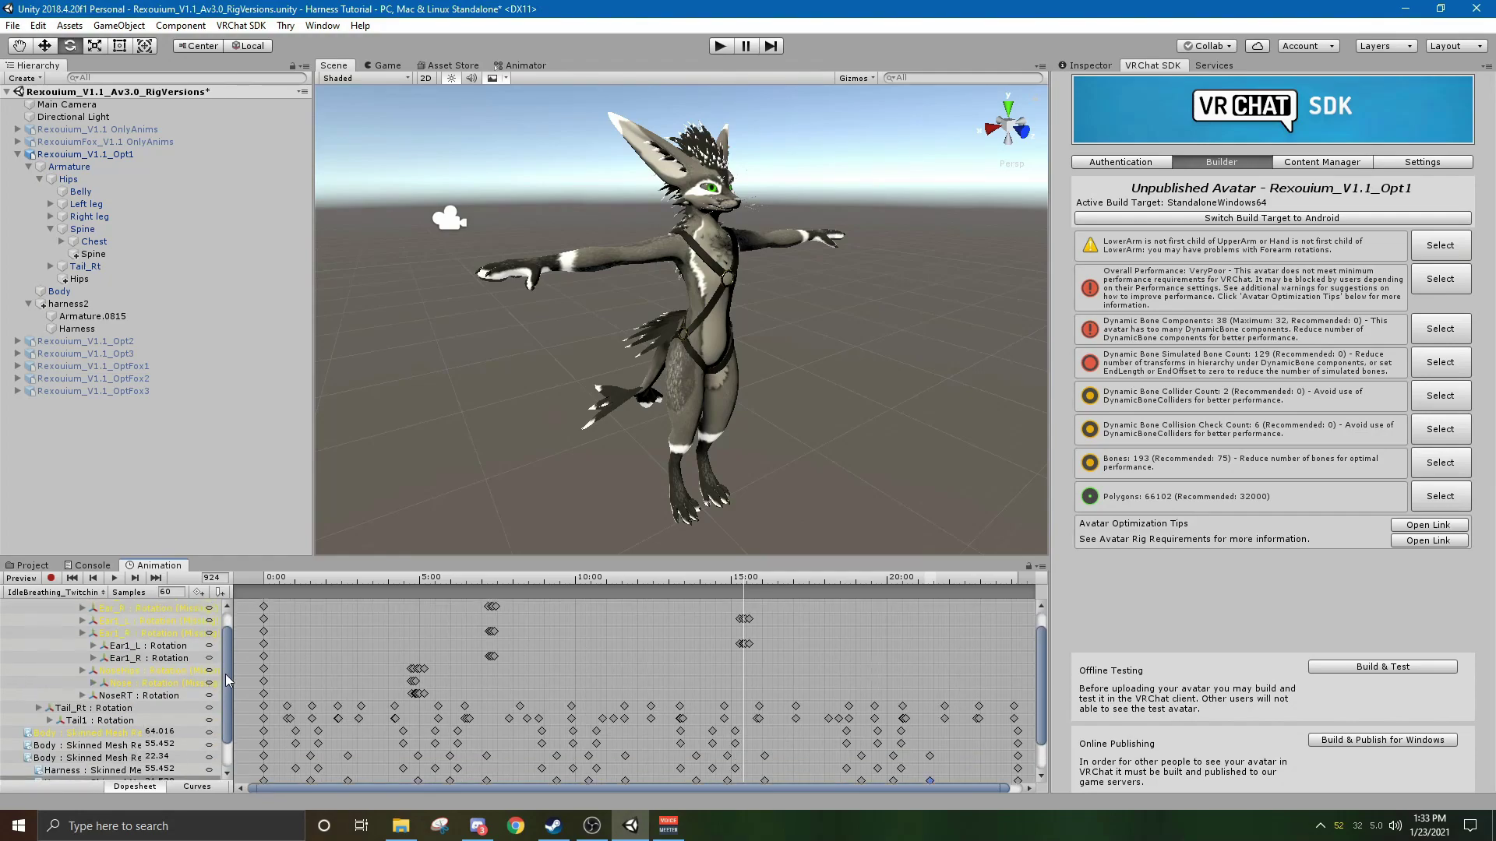
left_click(130, 733)
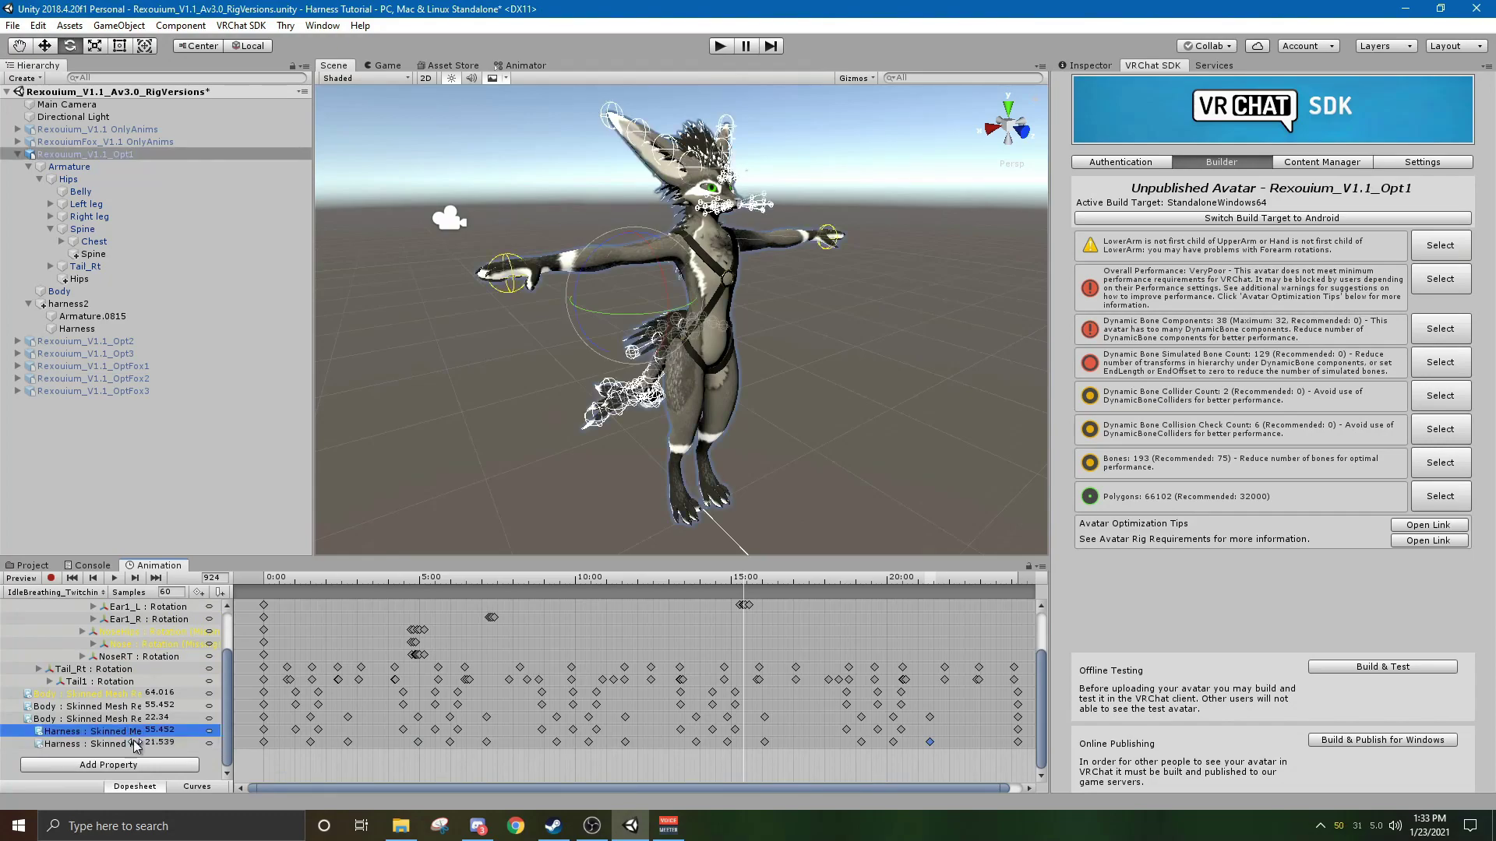
left_click(96, 733)
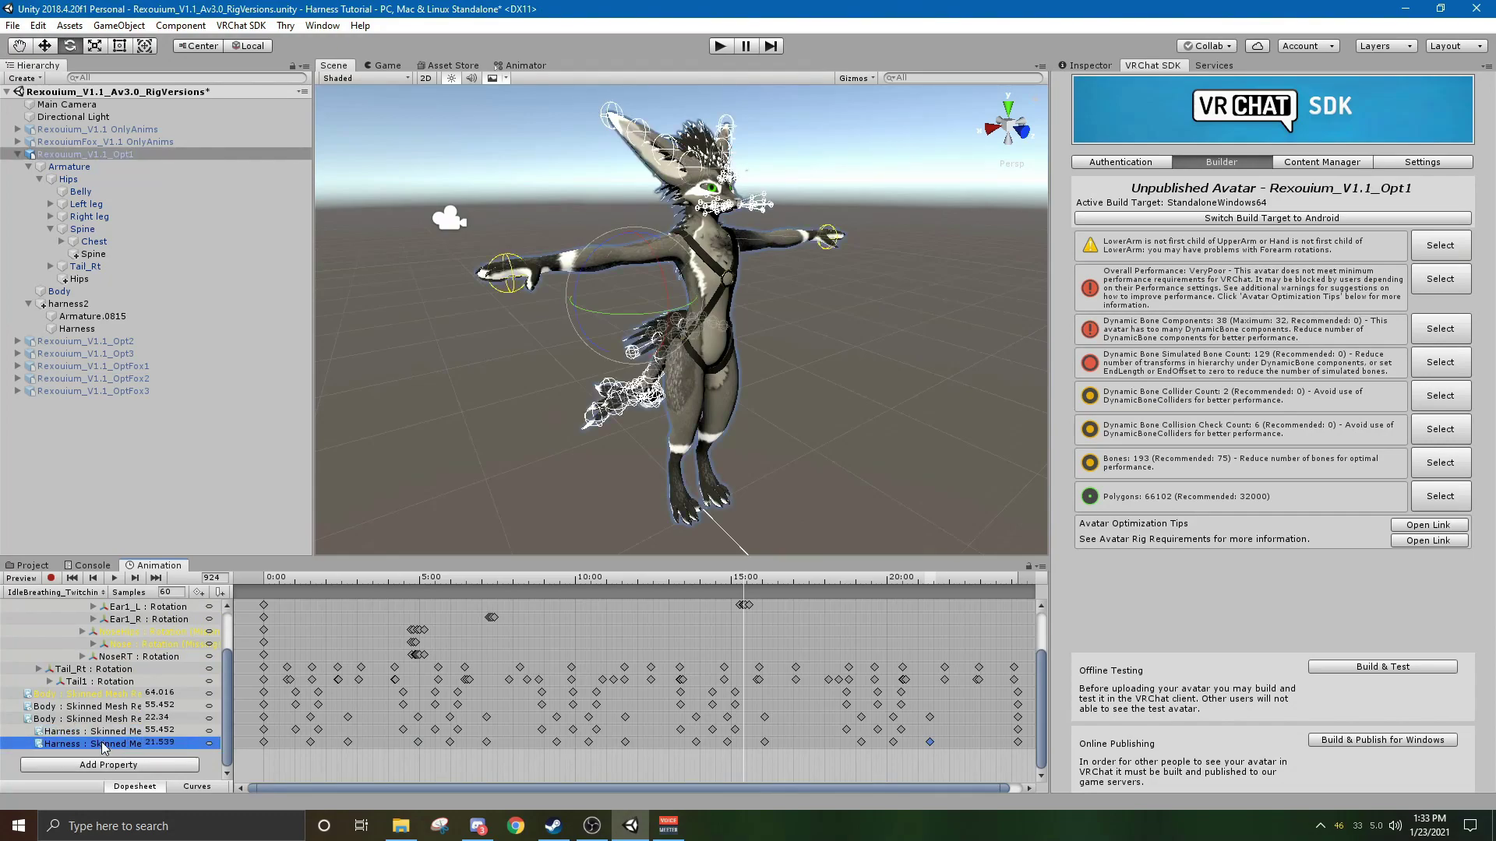